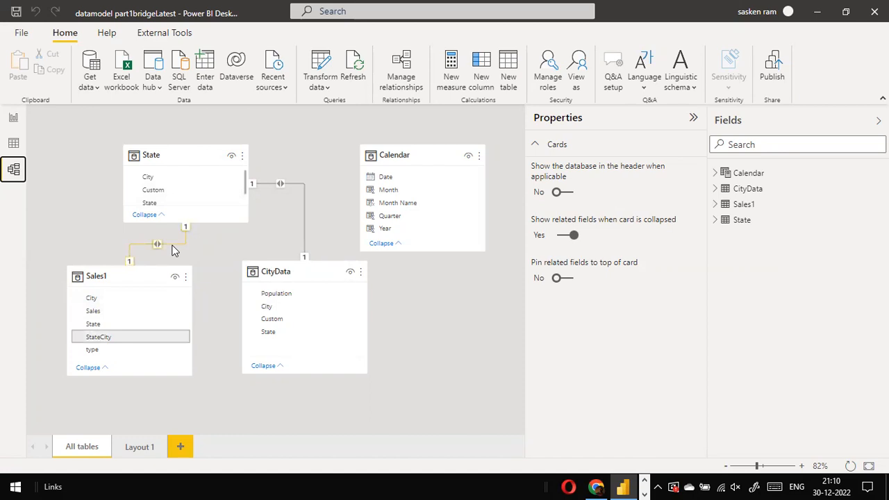
# Open the relationship between the State and Sales1 tables for editing
pyautogui.scroll(-1, 192, 201)
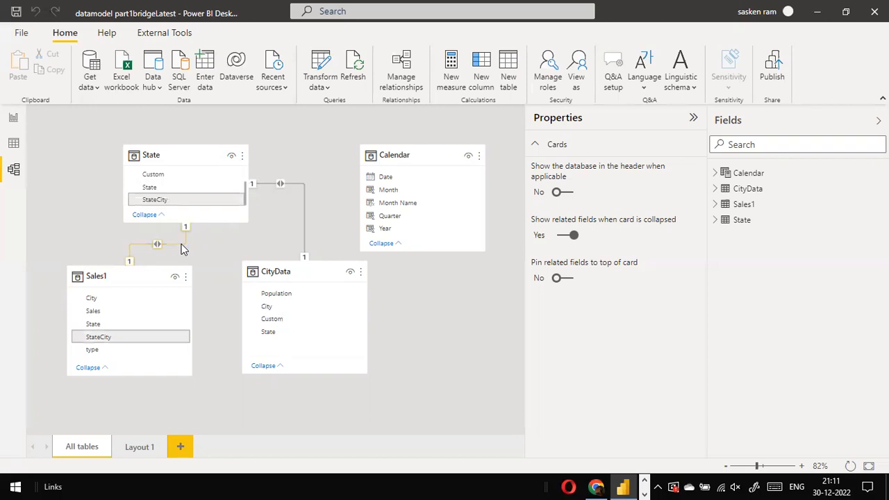
pyautogui.click(416, 78)
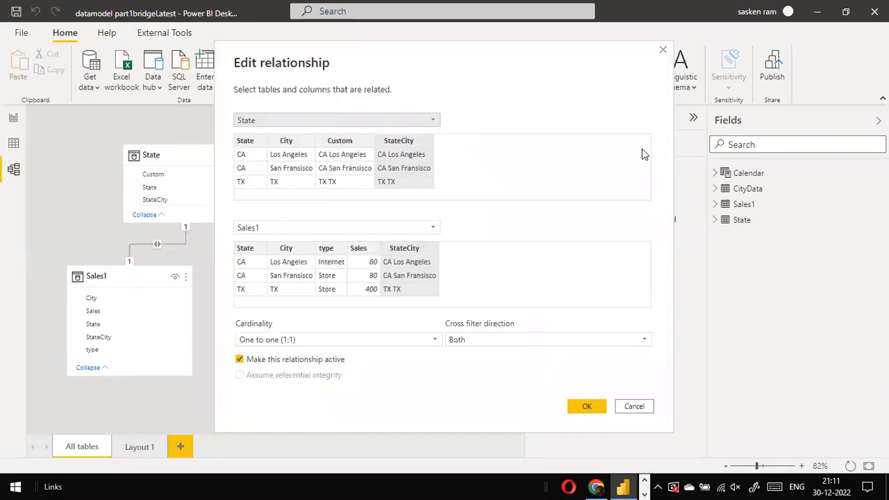
# Launch the Epic Pen annotation tool from the desktop and move its toolbar clear of the Edit relationship dialog
pyautogui.press('super+d')
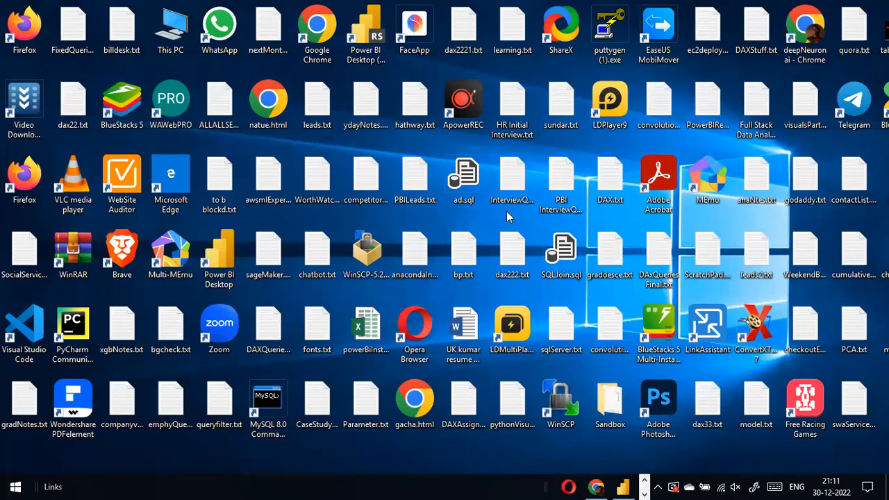
pyautogui.press('e')
pyautogui.press('c')
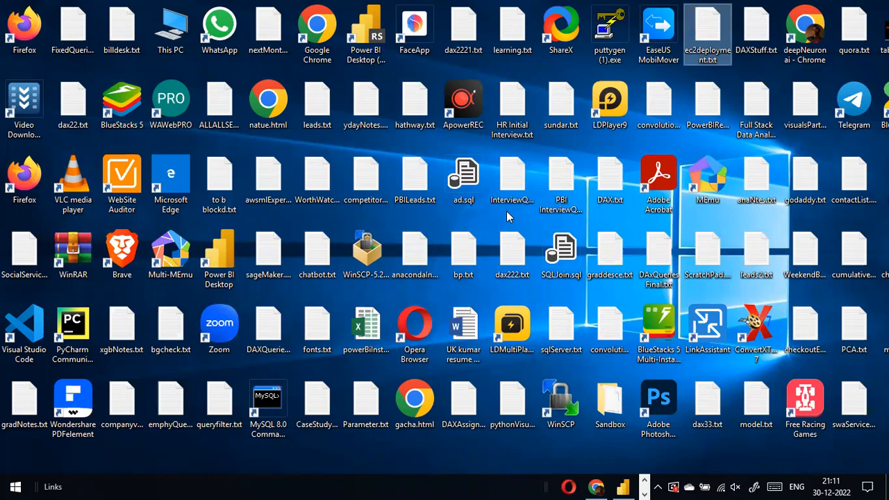
pyautogui.press('Down')
pyautogui.click(506, 211)
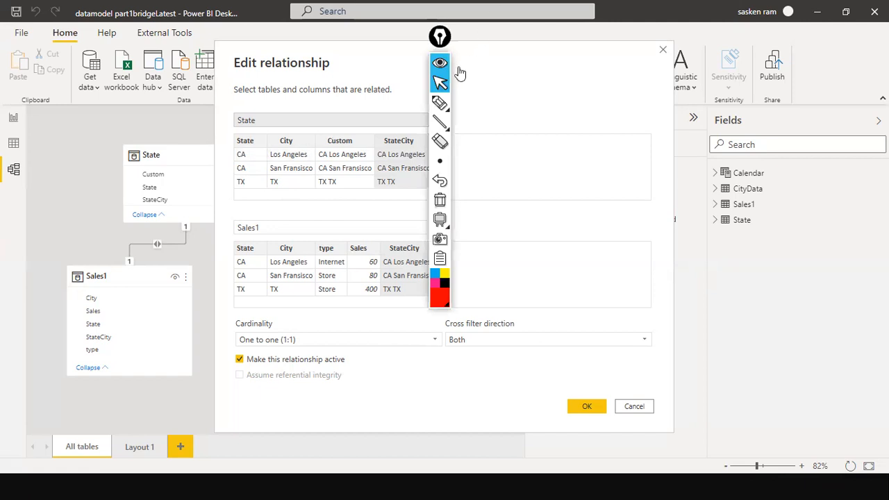
pyautogui.moveTo(440, 37); pyautogui.dragTo(698, 187)
pyautogui.click(656, 195)
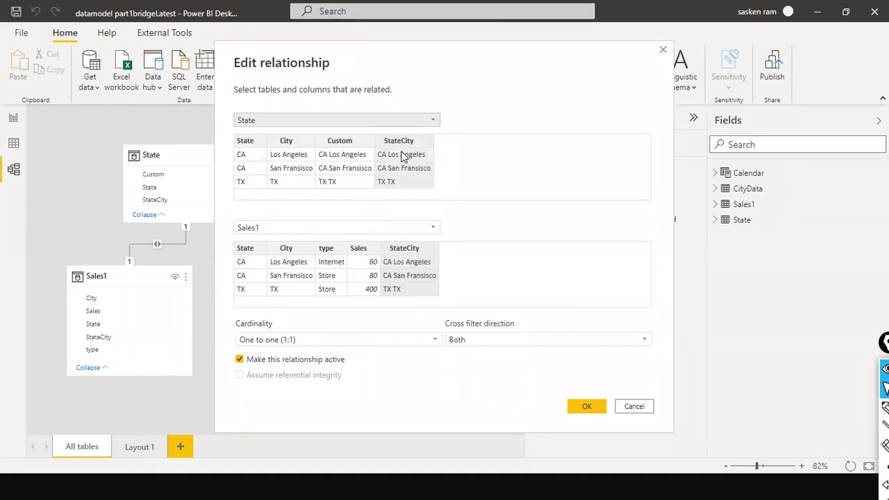
# Try relating State and Sales1 by their State columns and by their City columns
pyautogui.click(246, 141)
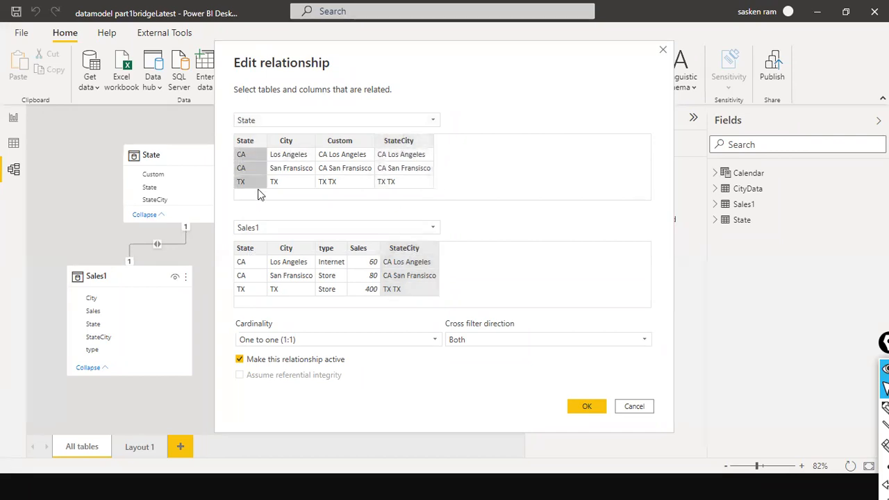
pyautogui.click(254, 253)
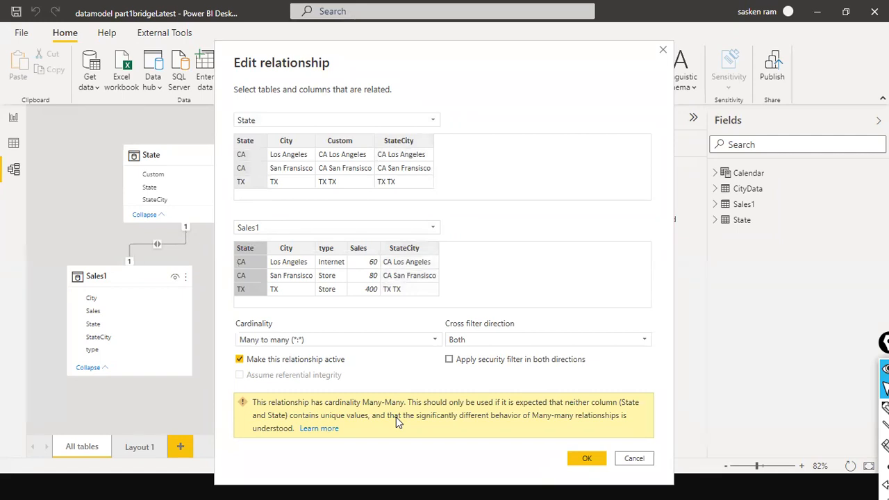
pyautogui.click(298, 146)
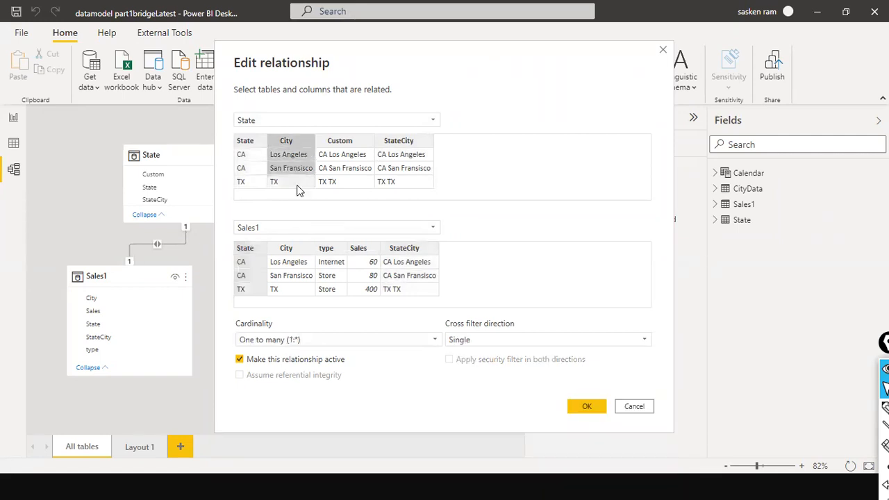
pyautogui.click(297, 249)
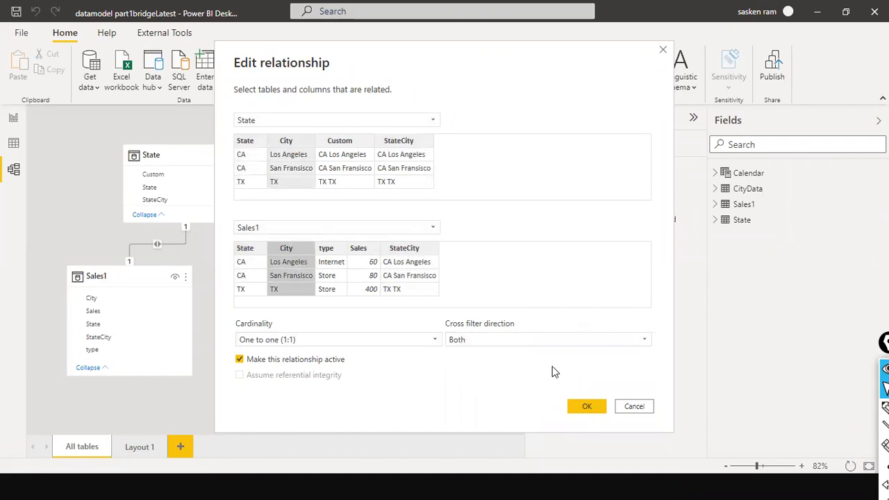
pyautogui.click(560, 343)
pyautogui.click(546, 115)
# Relate State and Sales1 by their StateCity columns and apply the relationship
pyautogui.click(360, 143)
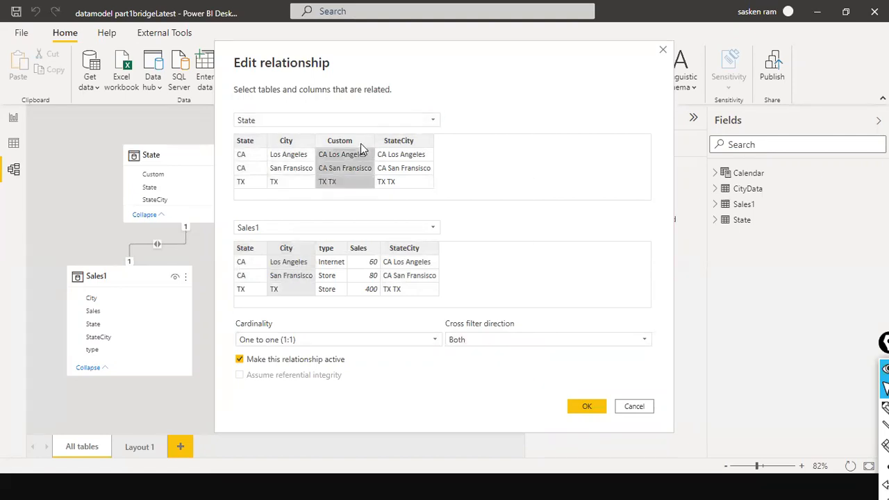
pyautogui.click(393, 145)
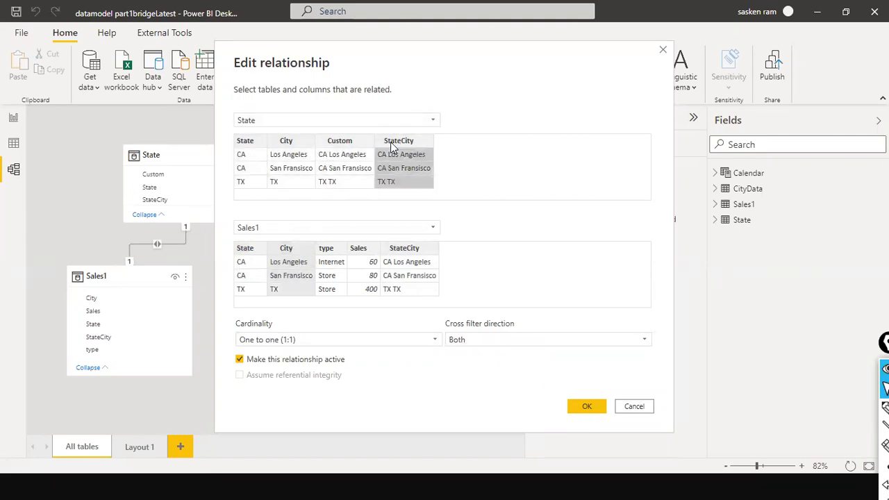
pyautogui.click(402, 257)
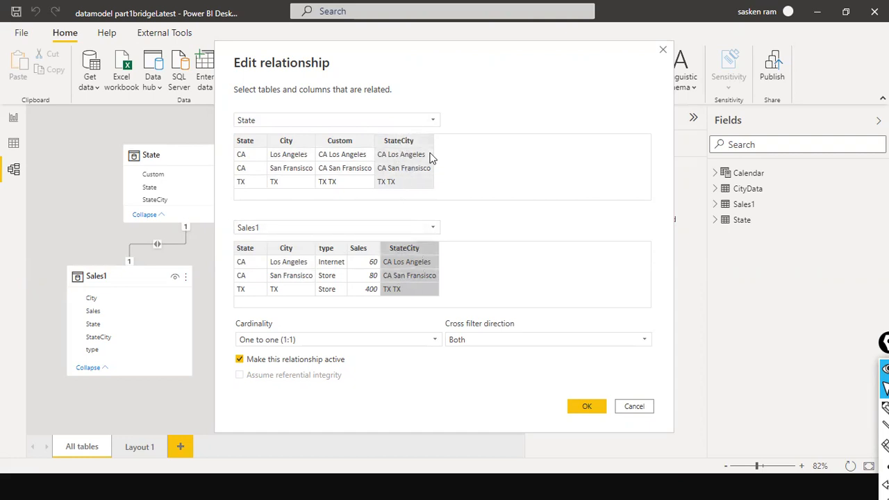
pyautogui.click(597, 409)
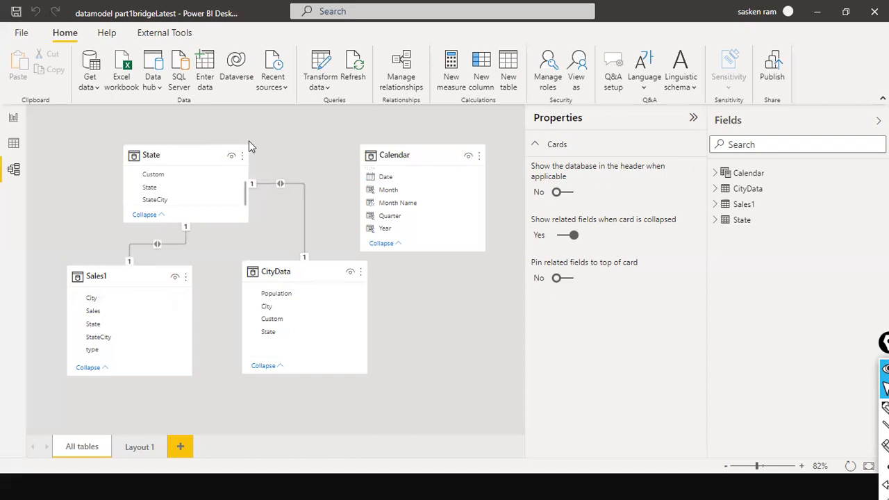
# Switch to the PowerPoint slide show to review the "What is a relationship ?" slide, and return to the Power BI data model
pyautogui.hotkey('alt', 'Tab')
pyautogui.hotkey('alt', 'Tab')
pyautogui.press('Tab')
pyautogui.press('Tab')
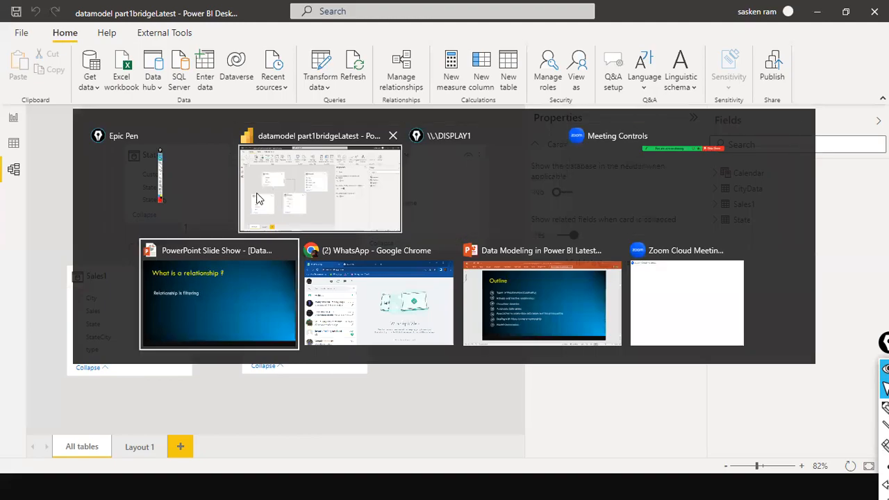
pyautogui.press('Right')
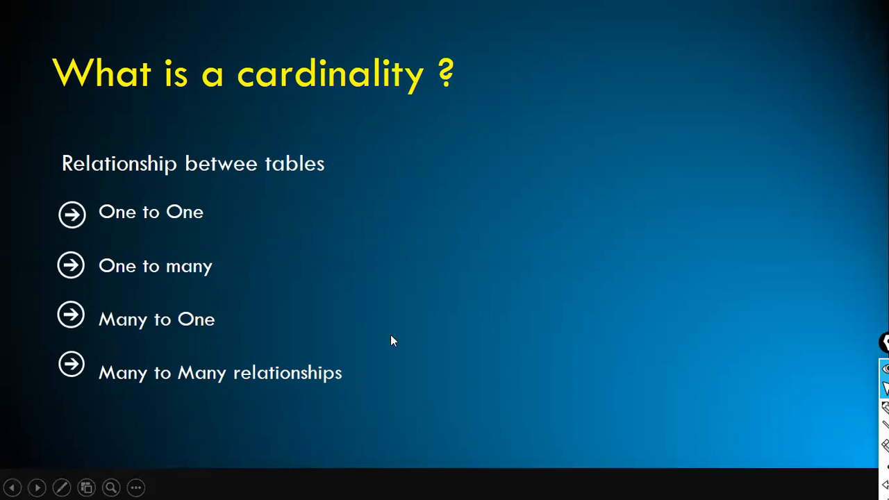
pyautogui.press('Left')
pyautogui.press('Left')
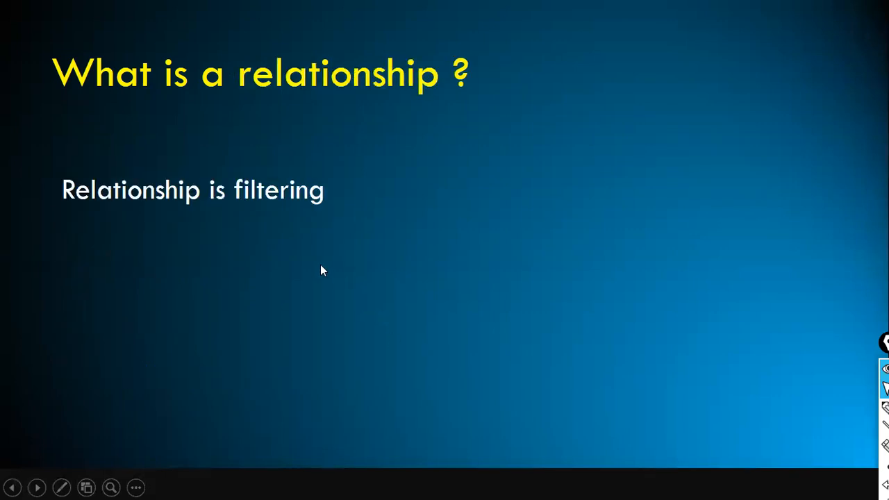
pyautogui.hotkey('alt', 'Tab')
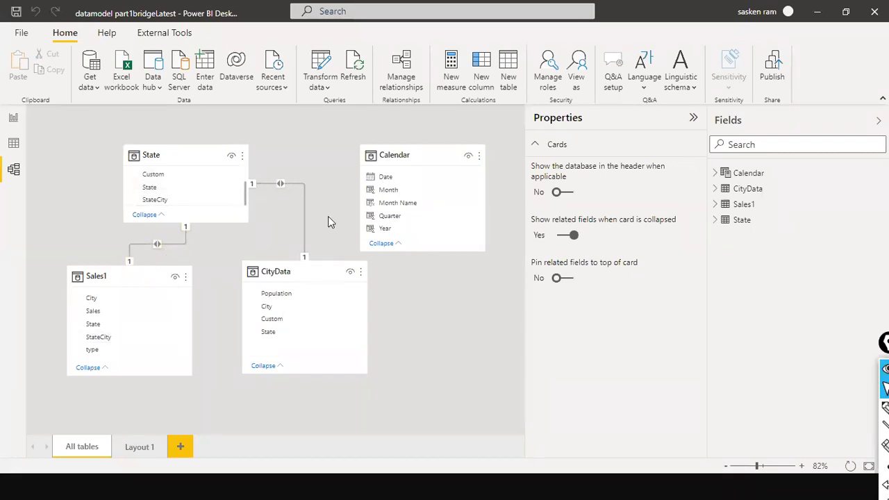
pyautogui.hotkey('alt', 'Tab')
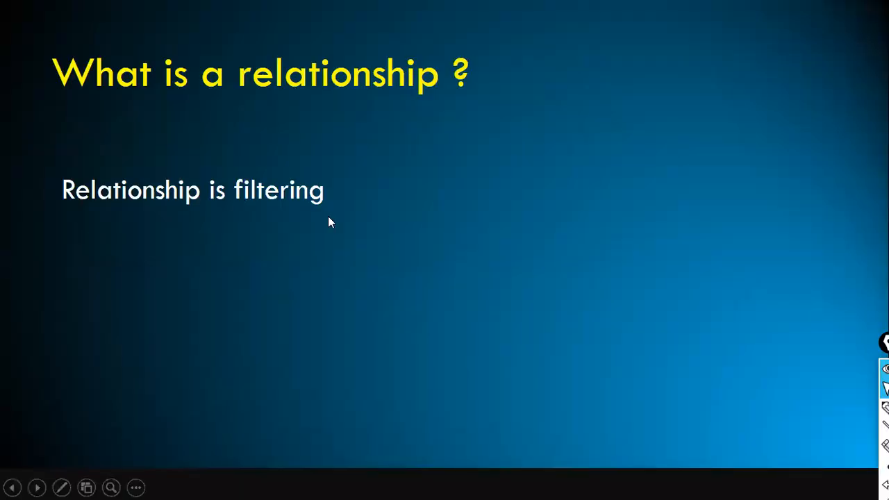
pyautogui.hotkey('alt', 'Tab')
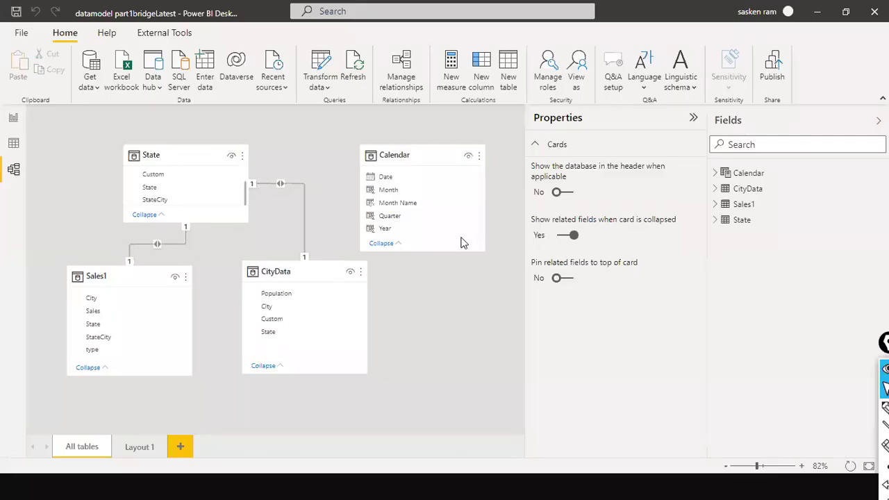
# Add an empty table visual to Page 7 of the report and deselect it
pyautogui.click(13, 118)
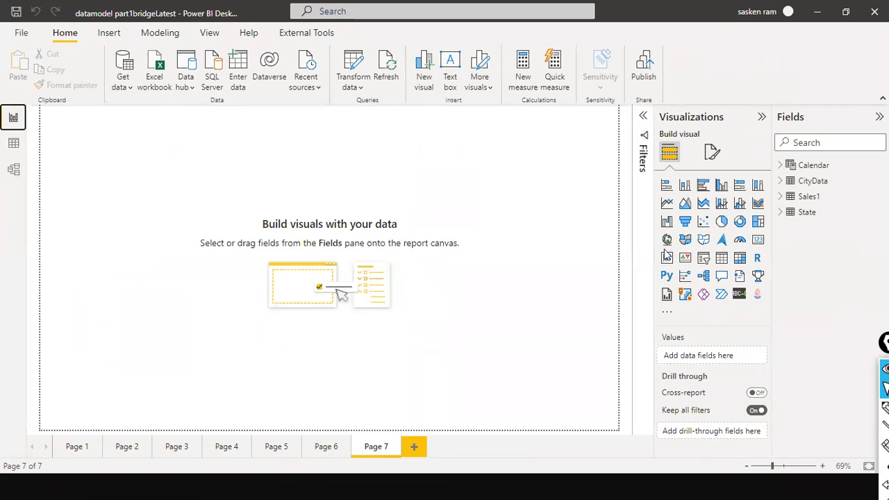
pyautogui.click(721, 257)
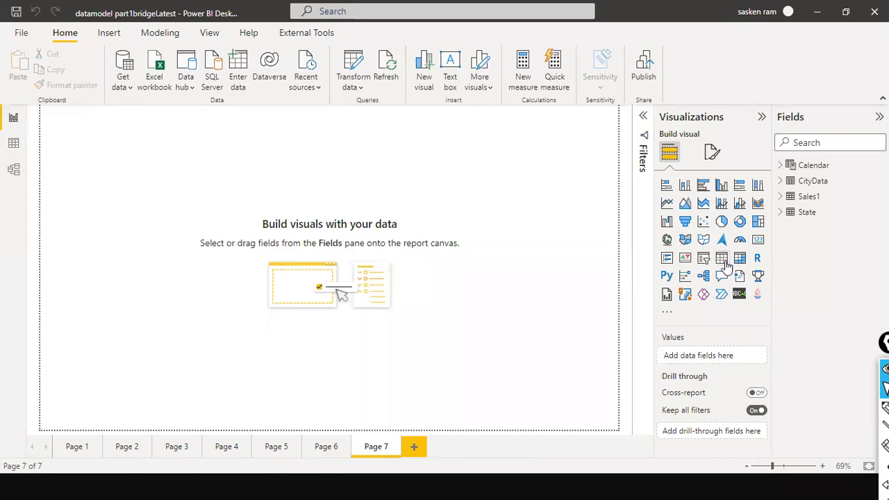
pyautogui.moveTo(96, 126); pyautogui.dragTo(168, 213)
pyautogui.click(440, 245)
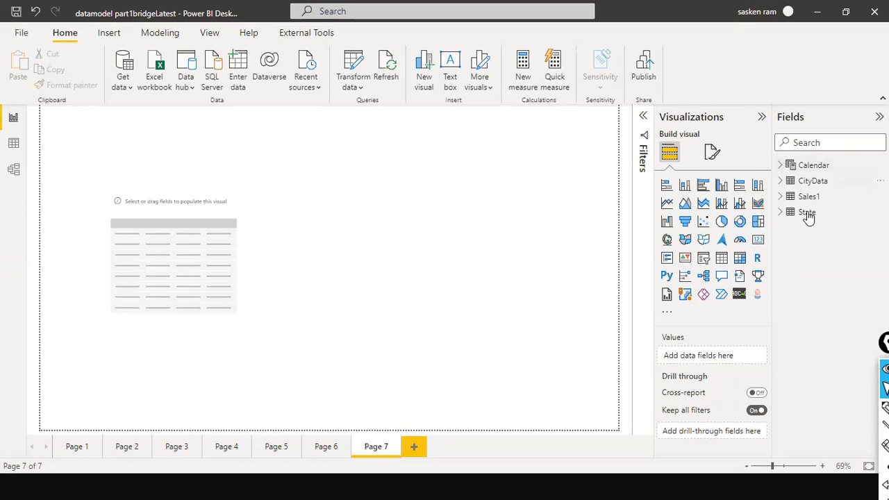
# Start importing an Excel workbook and look for files starting with "n" in the OneDrive dat1 folder
pyautogui.click(132, 89)
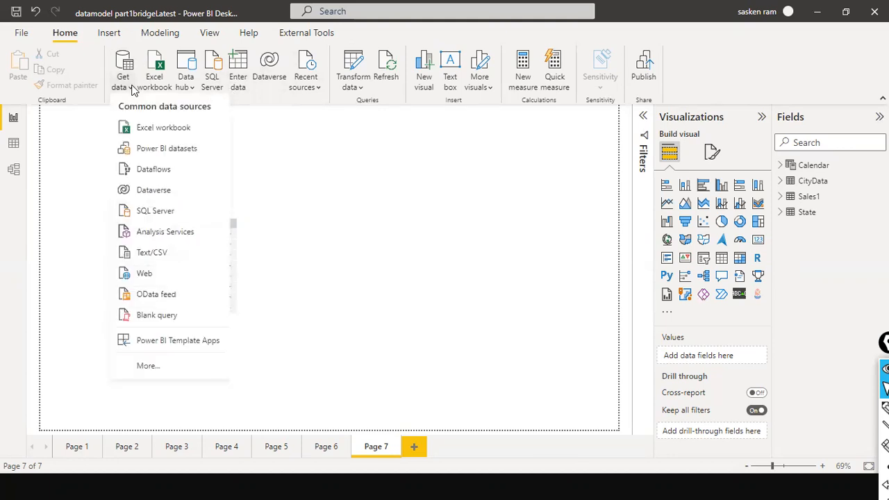
pyautogui.click(170, 130)
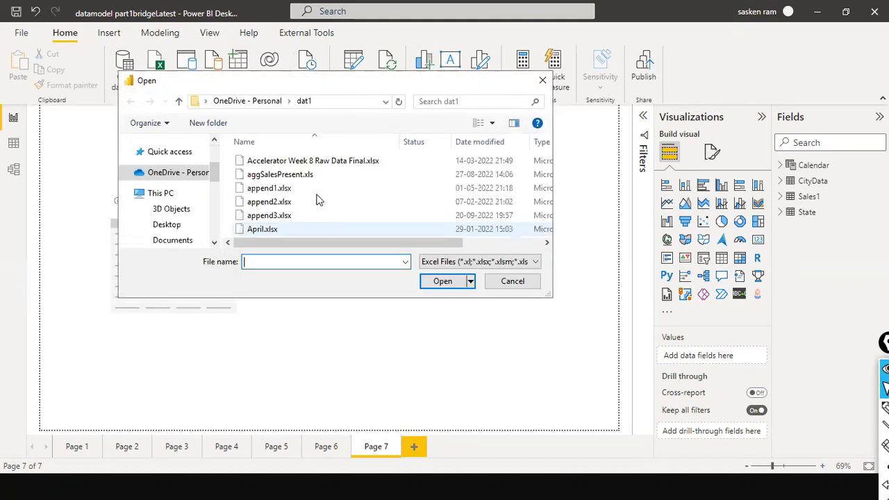
pyautogui.click(318, 197)
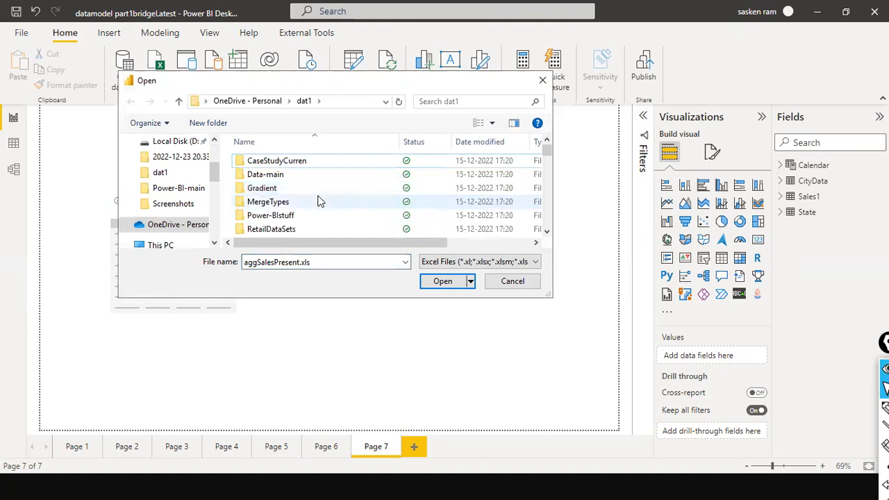
pyautogui.press('n')
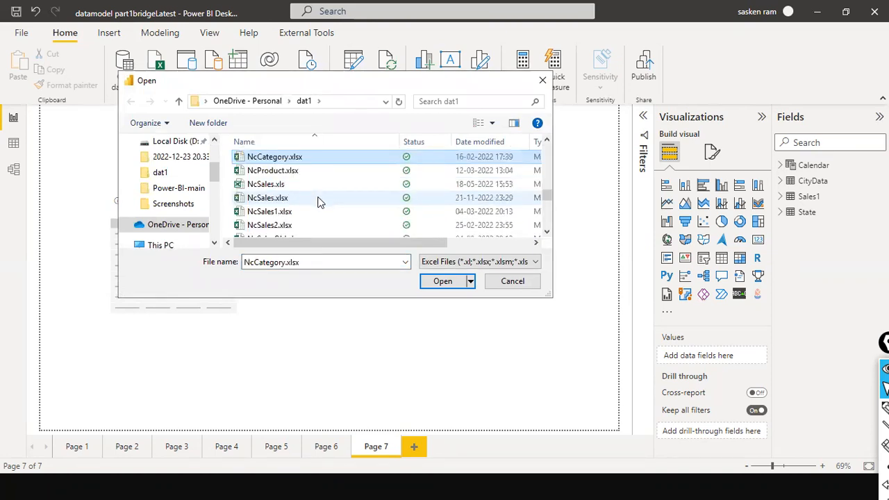
# Change the import location to the dat1 folder on Local Disk (D:)
pyautogui.scroll(-4, 184, 208)
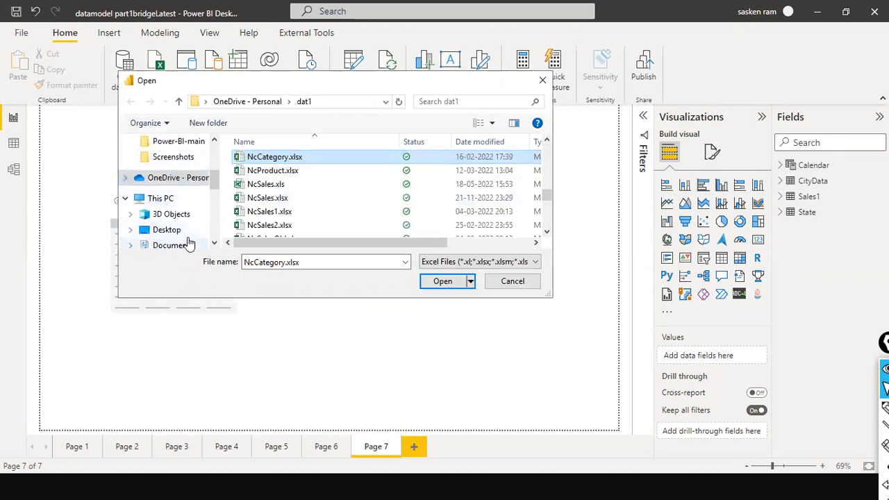
pyautogui.scroll(-1, 178, 227)
pyautogui.click(177, 224)
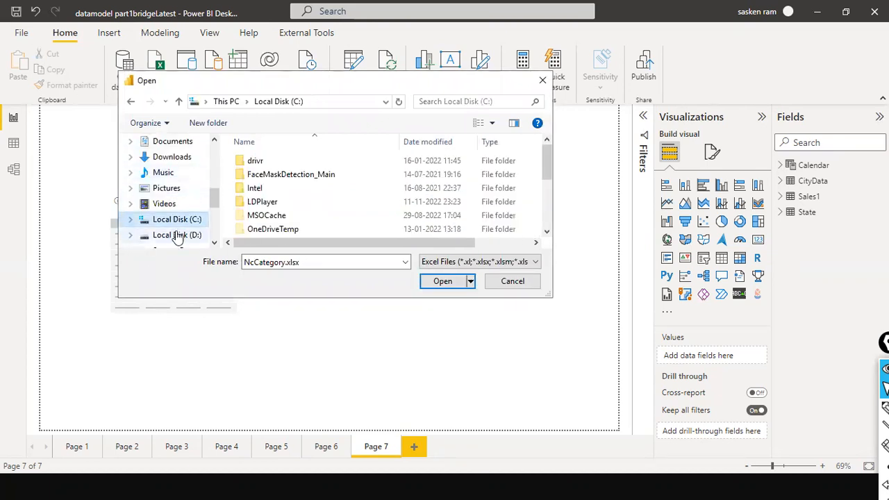
pyautogui.click(179, 234)
pyautogui.scroll(-2, 290, 195)
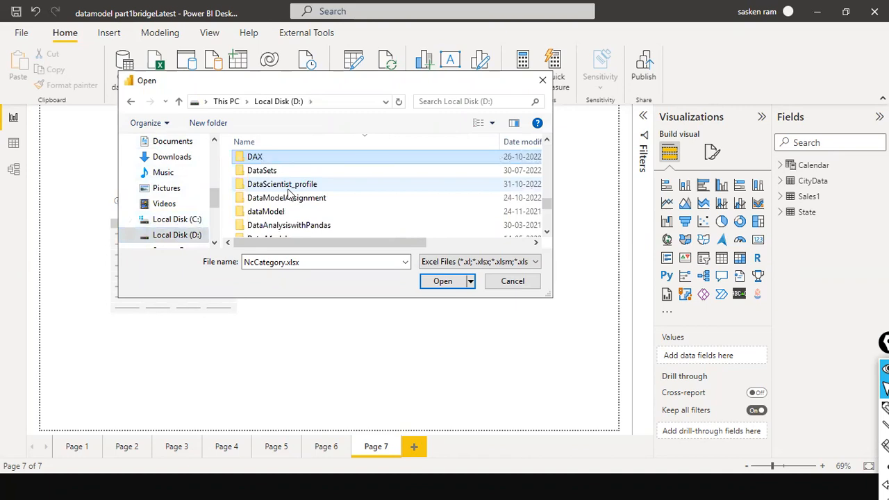
pyautogui.press('Down')
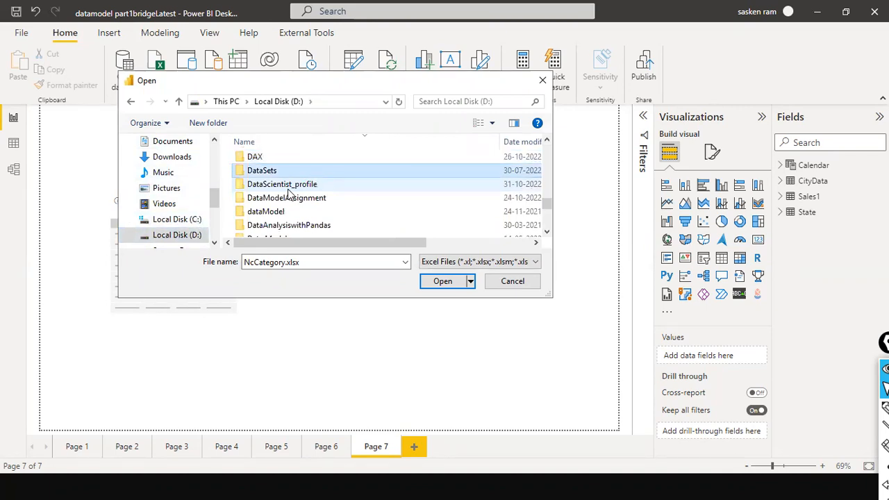
pyautogui.write('dat1')
pyautogui.press('Return')
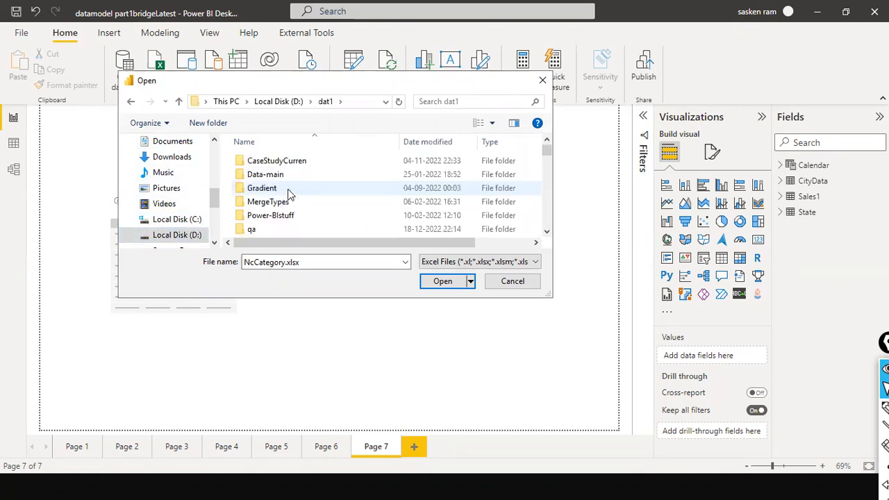
# Open SalesFact.xlsx from the dat1 folder and mark its NcSales table for import
pyautogui.write('ncs')
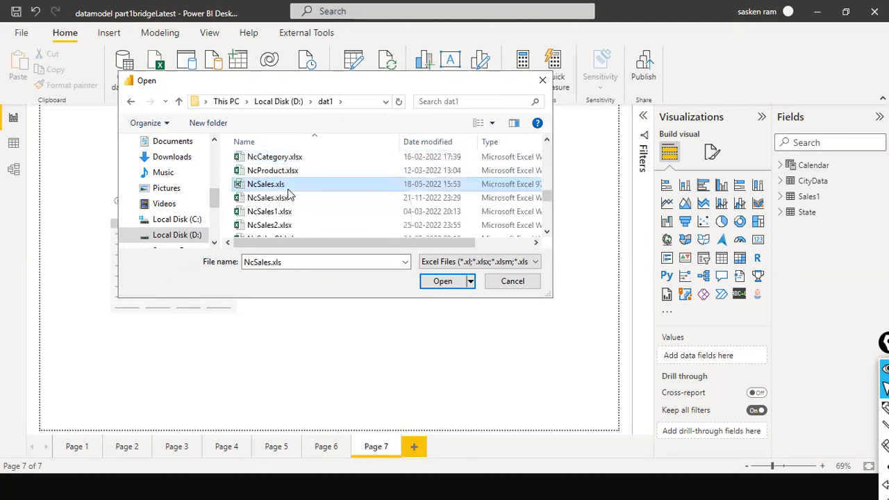
pyautogui.write('salesf')
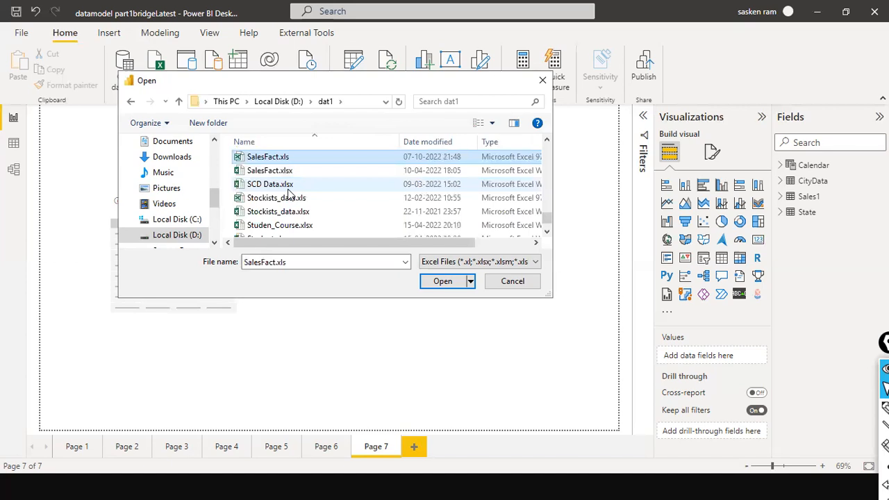
pyautogui.click(288, 171)
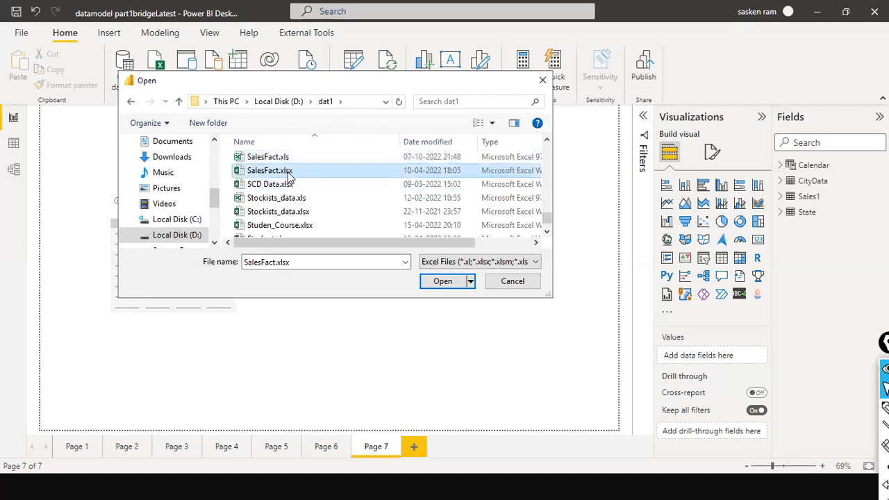
pyautogui.click(442, 282)
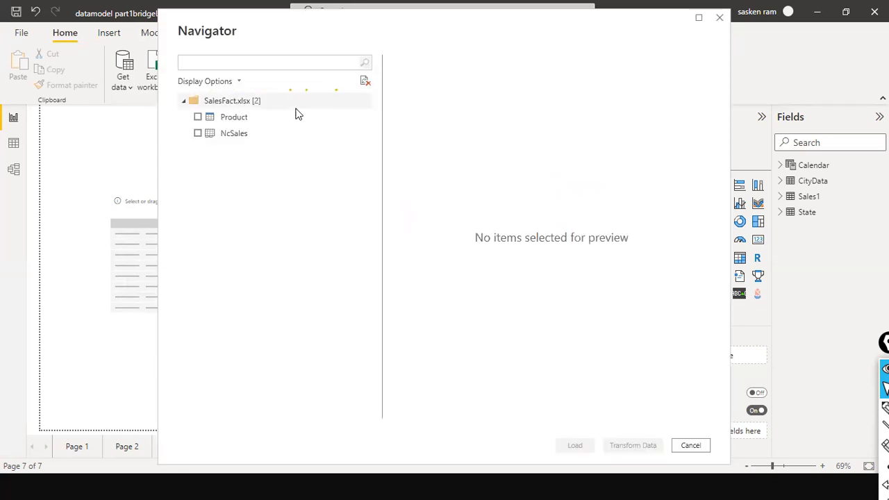
pyautogui.click(199, 135)
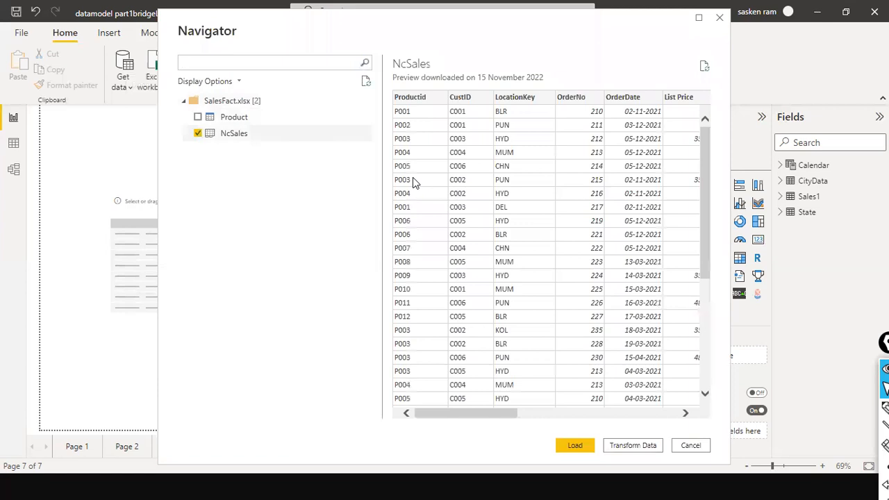
# Search Windows for "folder explorer" and switch to File Explorer
pyautogui.hotkey('alt', 'Tab')
pyautogui.hotkey('alt', 'Tab')
pyautogui.hotkey('alt', 'Tab')
pyautogui.press('super')
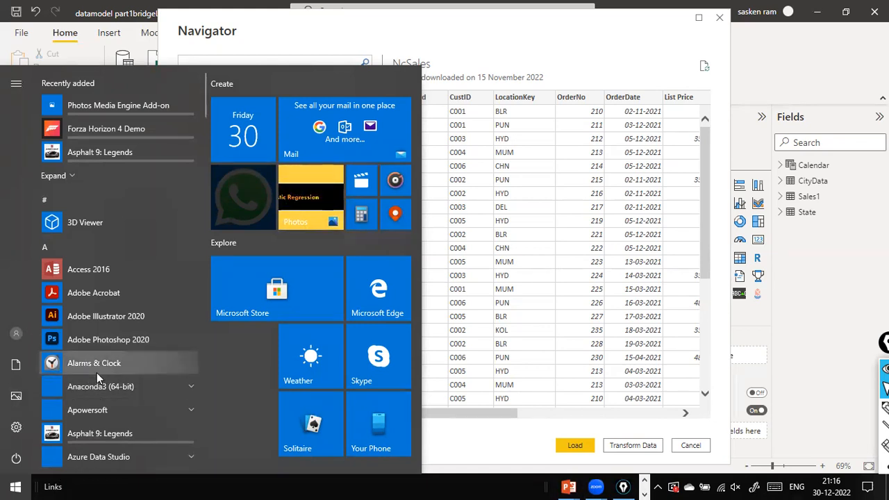
pyautogui.press('super')
pyautogui.press('super')
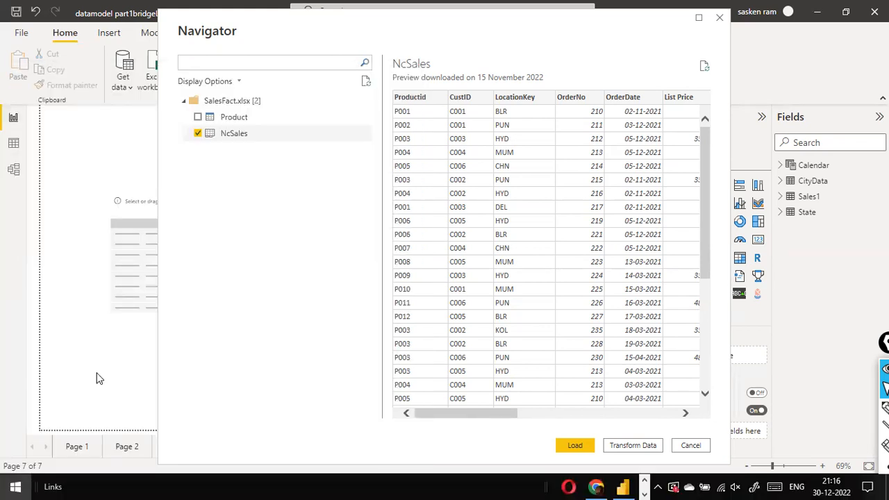
pyautogui.write('fdr')
pyautogui.press('BackSpace')
pyautogui.press('BackSpace')
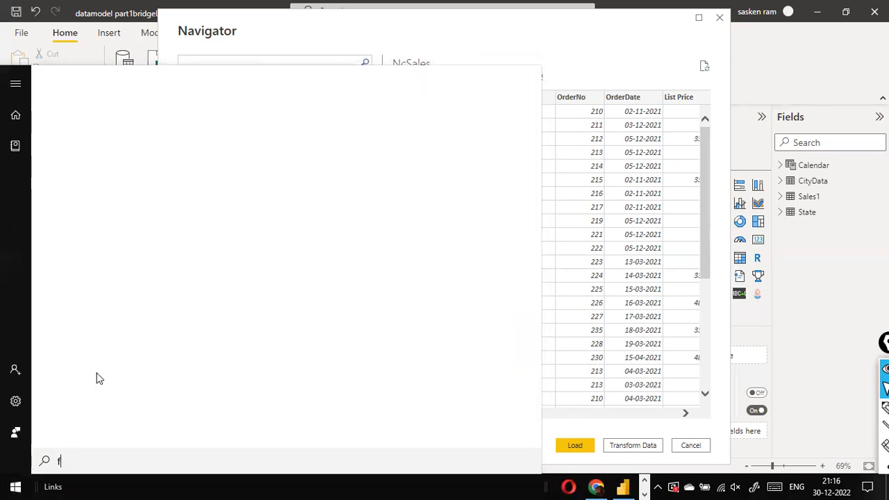
pyautogui.write('older exlore')
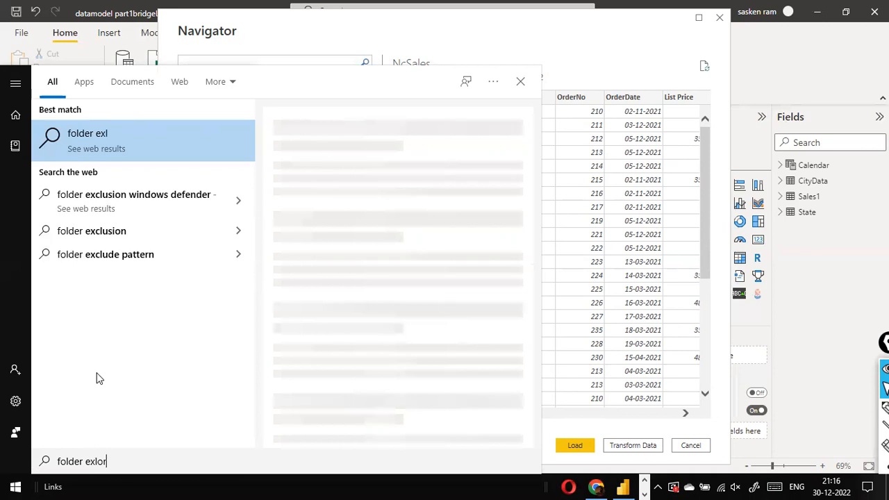
pyautogui.press('BackSpace')
pyautogui.press('BackSpace')
pyautogui.press('BackSpace')
pyautogui.write('lo')
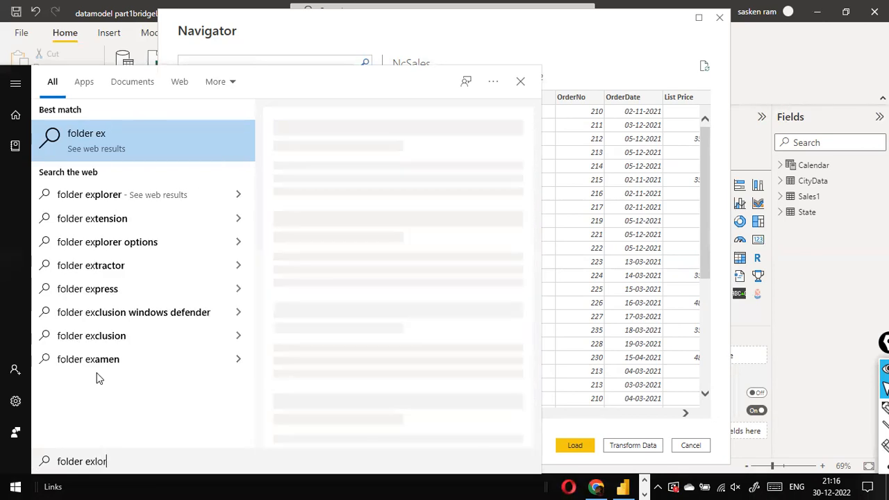
pyautogui.press('BackSpace')
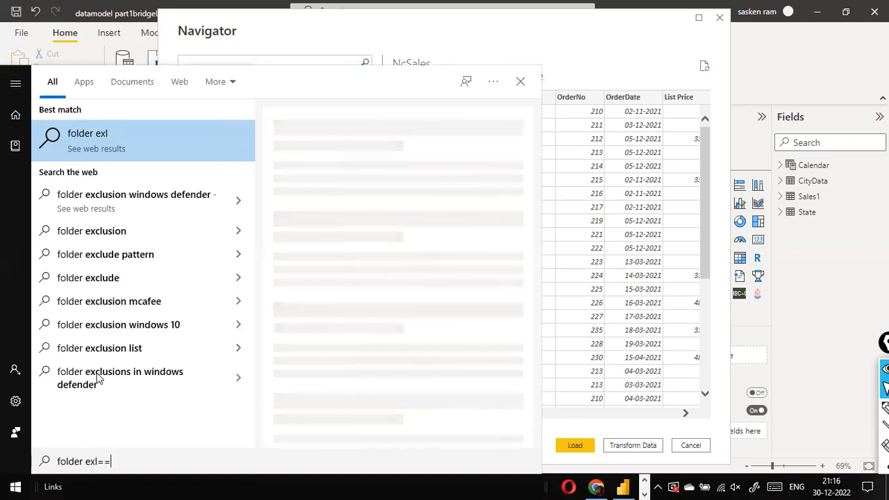
pyautogui.press('BackSpace')
pyautogui.press('BackSpace')
pyautogui.write('xl')
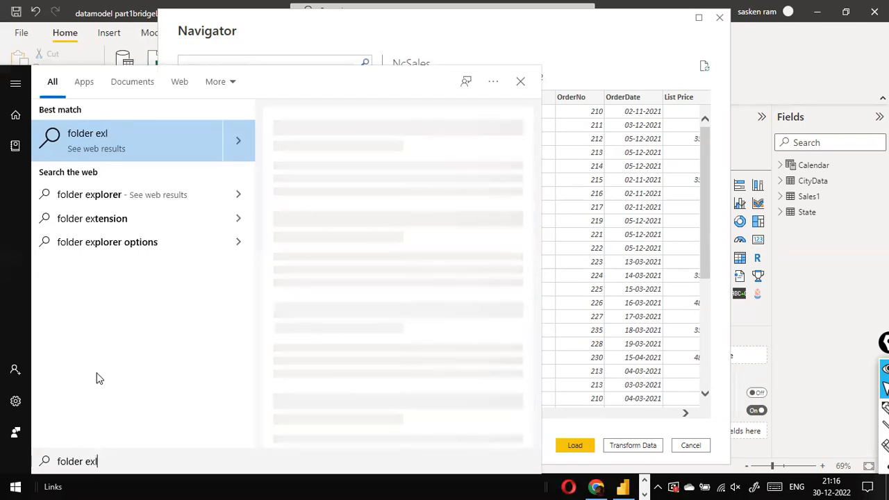
pyautogui.press('BackSpace')
pyautogui.write('plo')
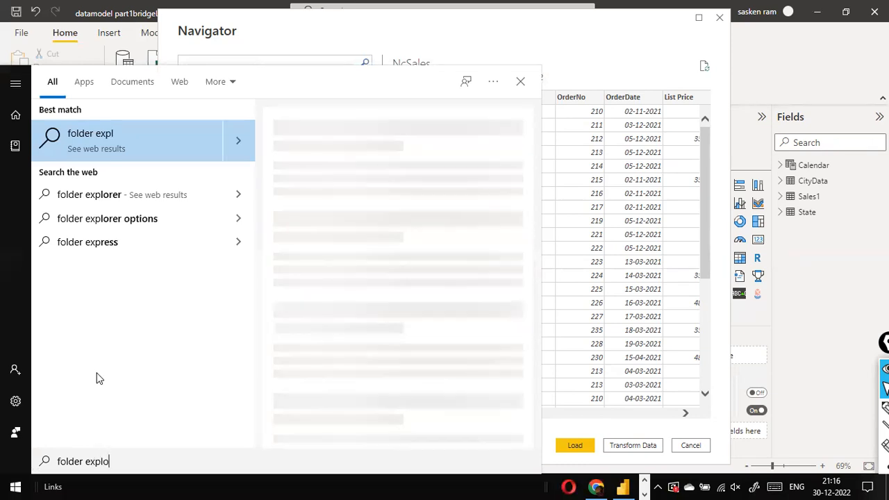
pyautogui.write('rer')
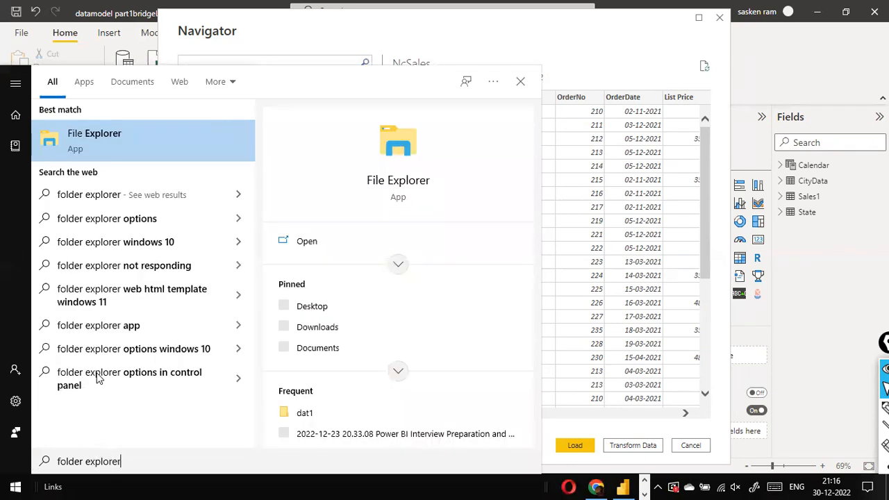
pyautogui.click(60, 141)
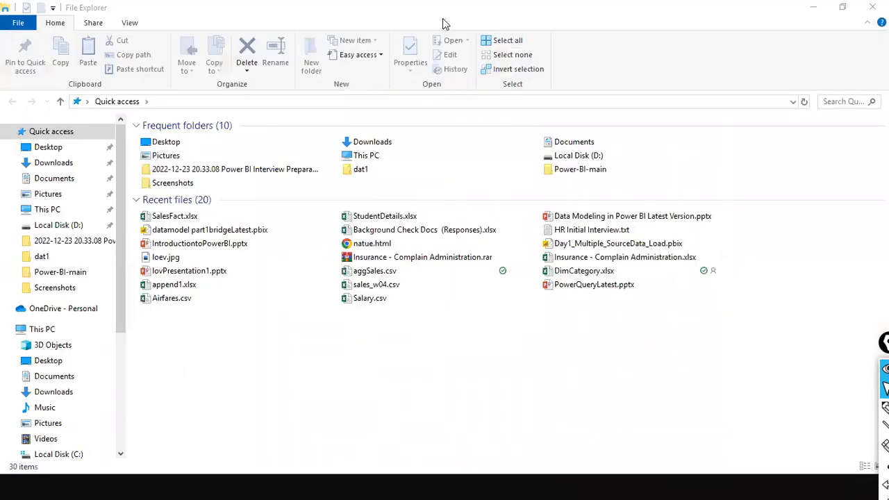
# Browse to the dat1 folder on Local Disk (D:)
pyautogui.click(193, 306)
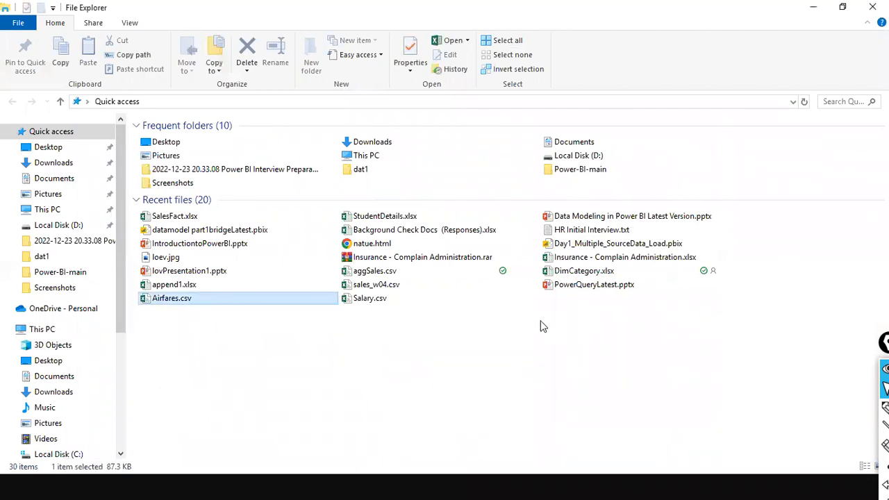
pyautogui.scroll(-2, 90, 427)
pyautogui.click(79, 415)
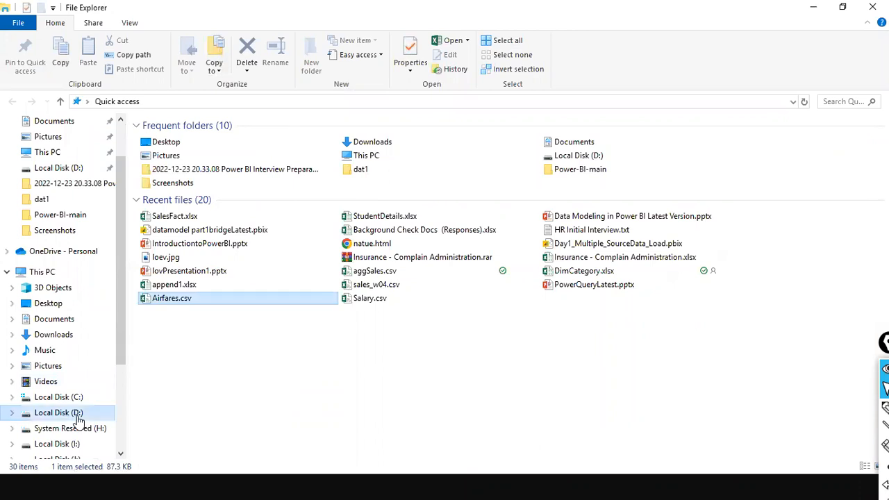
pyautogui.press('a')
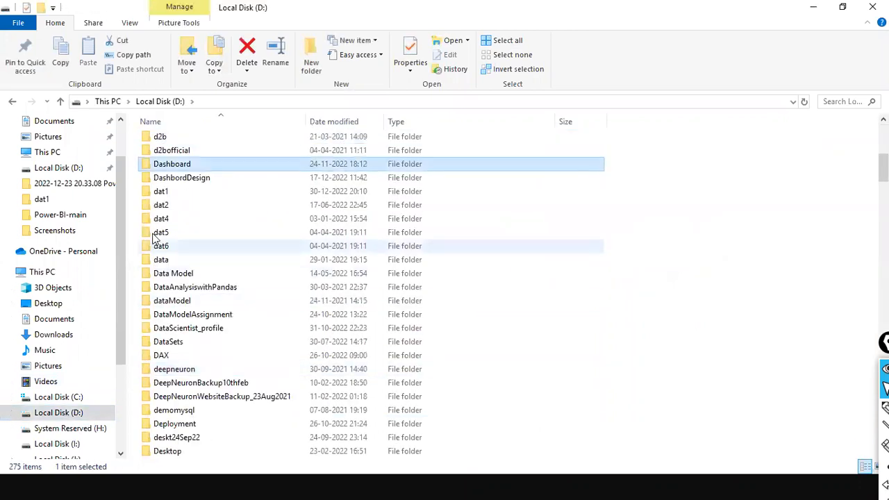
pyautogui.doubleClick(167, 194)
pyautogui.click(195, 239)
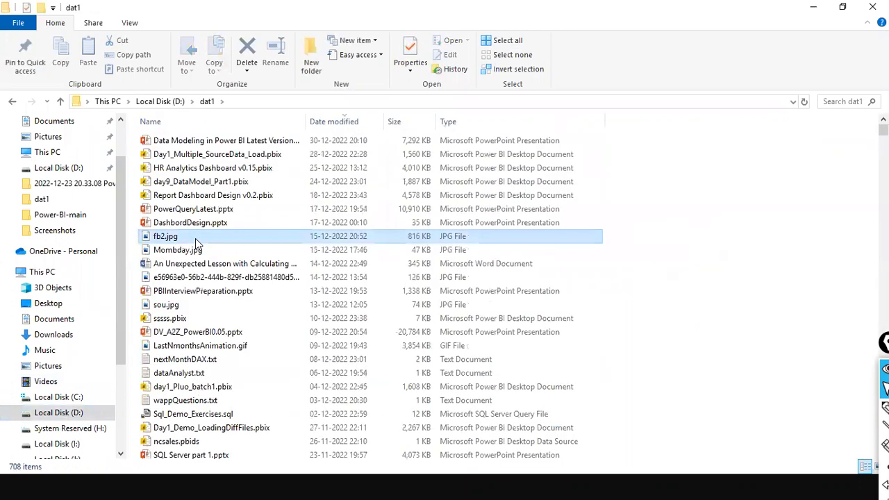
# Find SalesFact.xlsx in the dat1 folder, open it in Excel and enable its external data content
pyautogui.write('salesf')
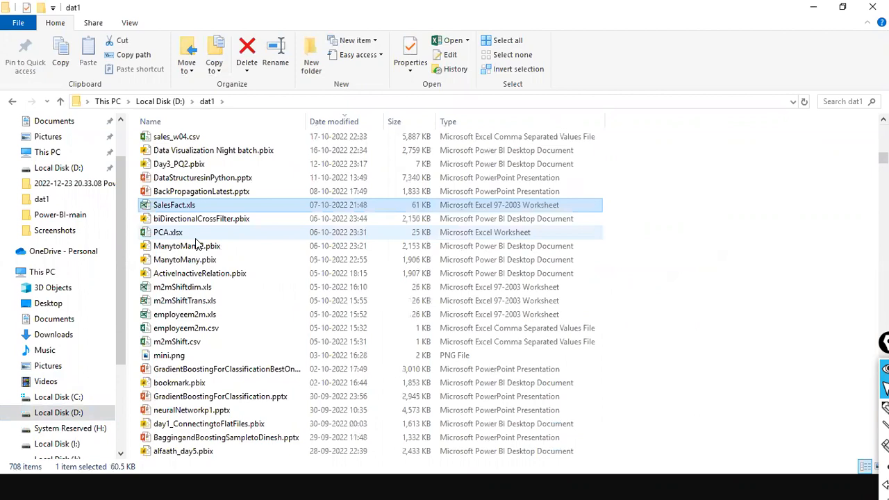
pyautogui.write('salesf')
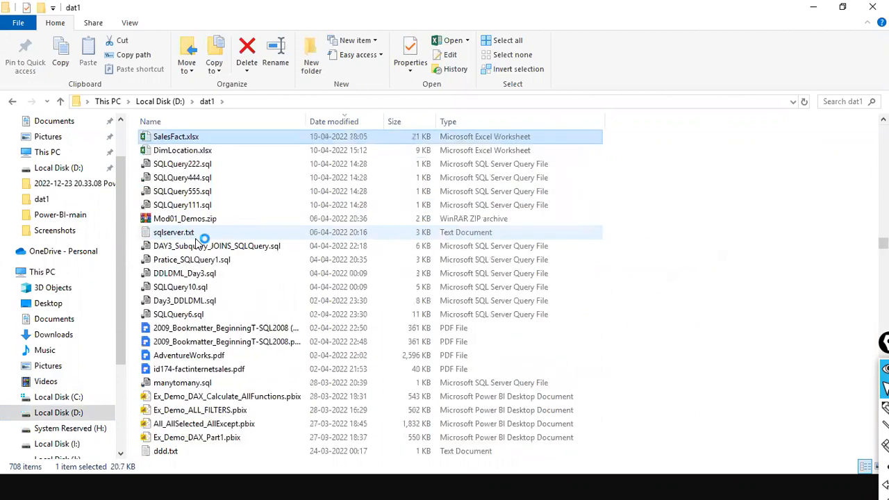
pyautogui.press('Return')
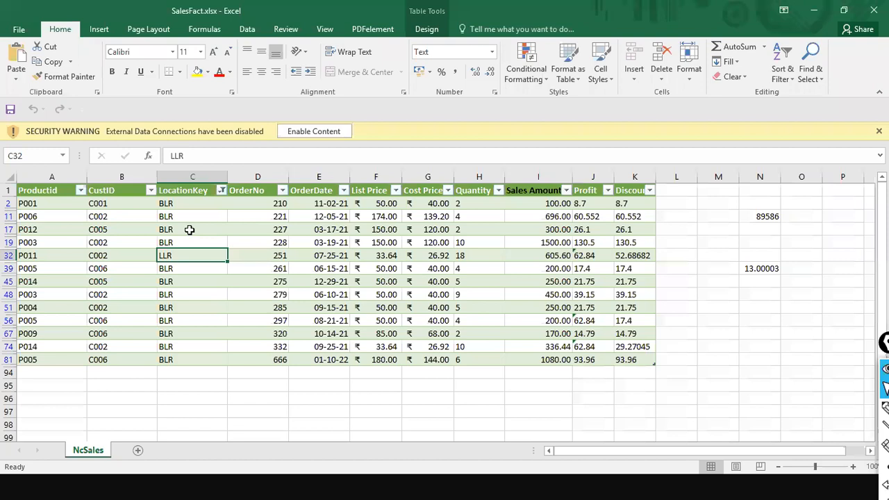
pyautogui.click(312, 132)
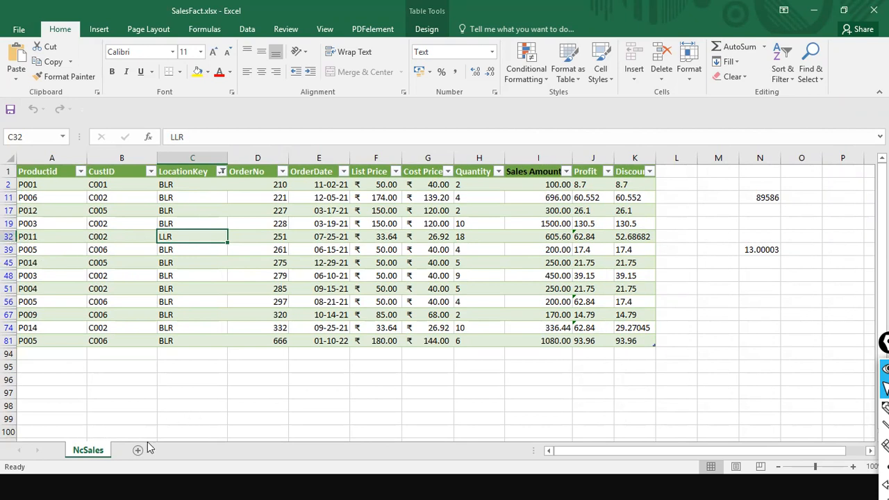
# Compare the Power BI Navigator's item list with the SalesFact.xlsx workbook and check whether hidden sheets can be restored
pyautogui.hotkey('alt', 'Tab')
pyautogui.hotkey('alt', 'Tab')
pyautogui.hotkey('alt', 'Tab')
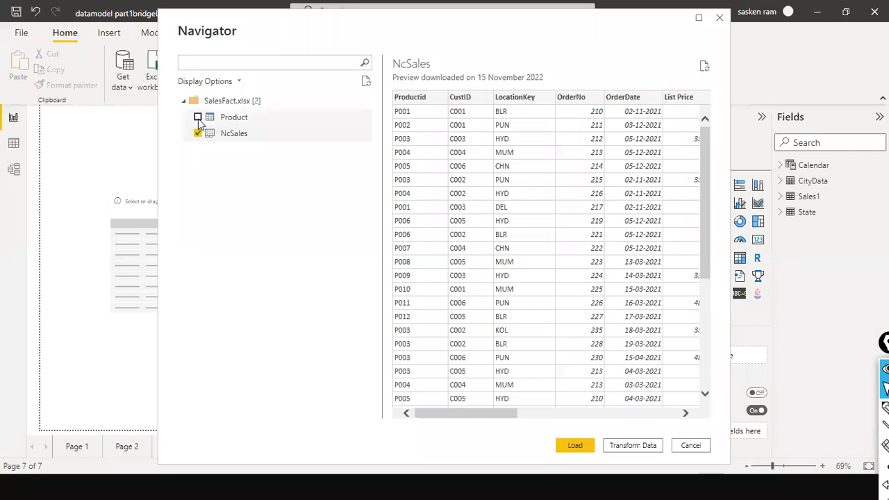
pyautogui.hotkey('alt', 'Tab')
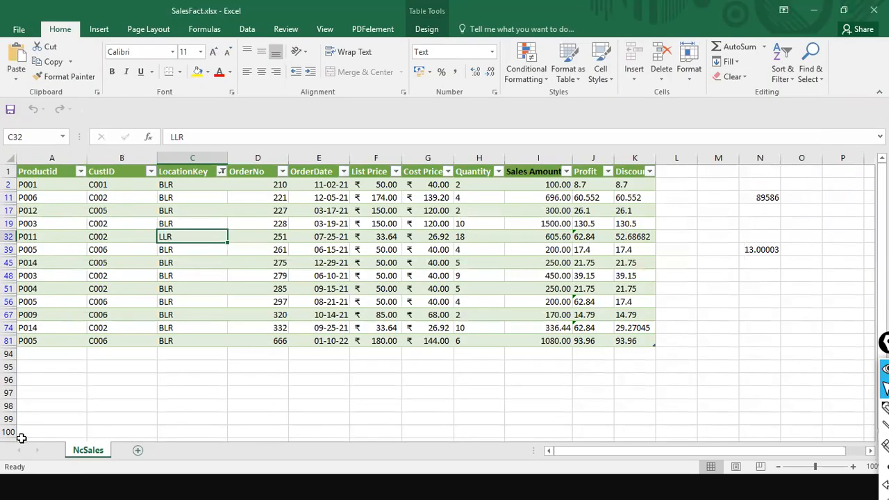
pyautogui.rightClick(106, 452)
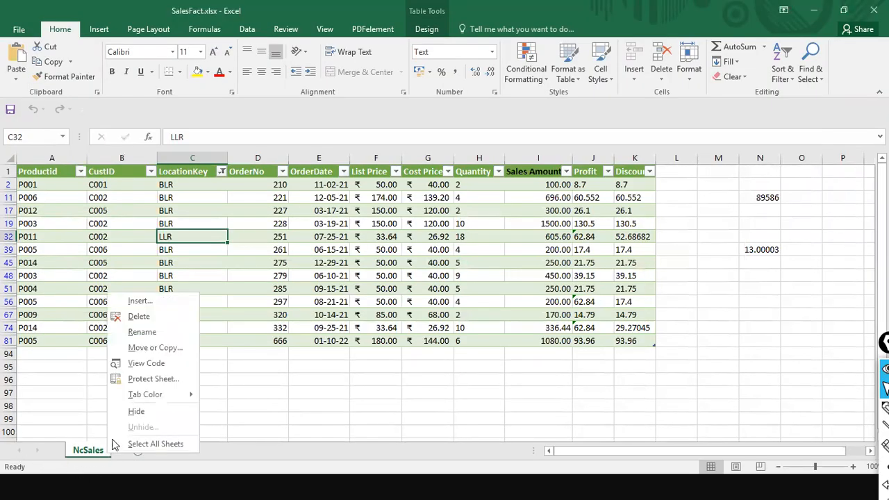
pyautogui.click(149, 456)
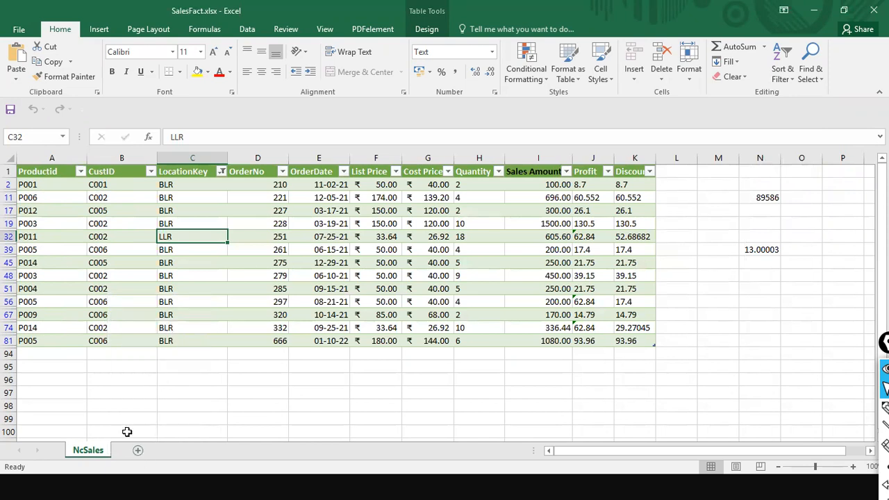
# Add a blank worksheet after NcSales and hide it
pyautogui.click(137, 452)
pyautogui.rightClick(136, 452)
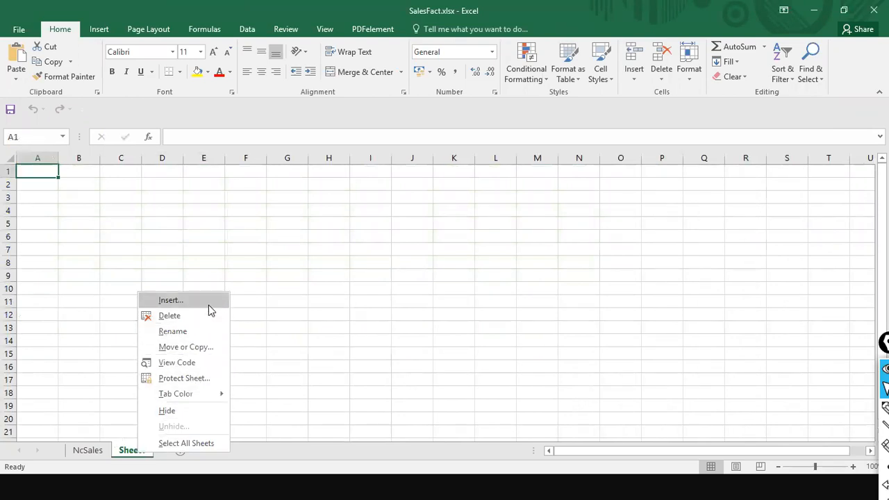
pyautogui.click(198, 411)
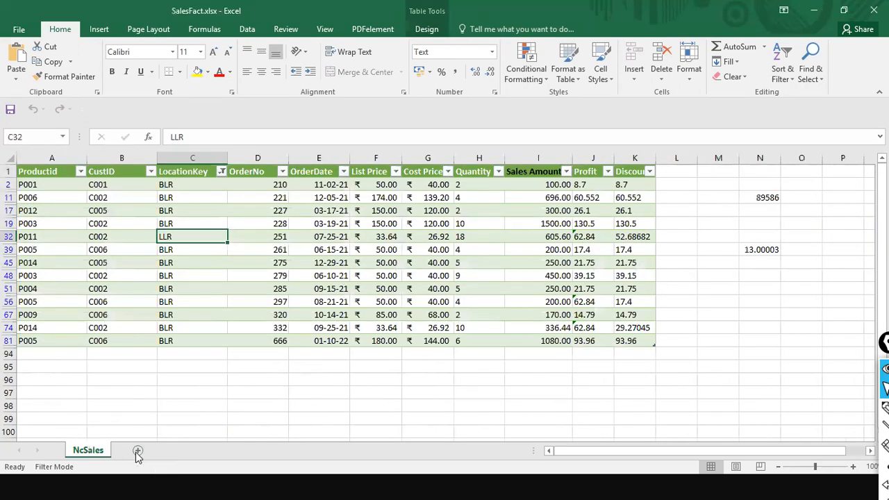
# Add a second blank worksheet, unhide Sheet1 and return to the NcSales sheet
pyautogui.click(138, 452)
pyautogui.rightClick(136, 452)
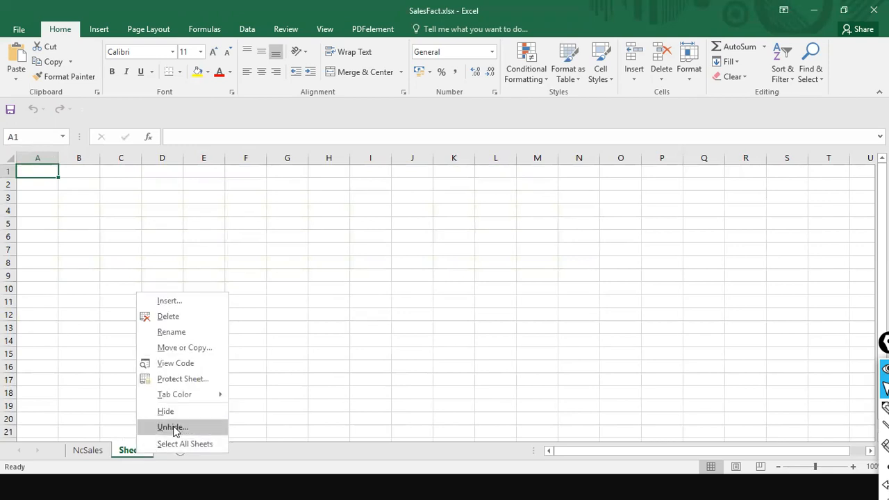
pyautogui.click(174, 427)
pyautogui.click(170, 455)
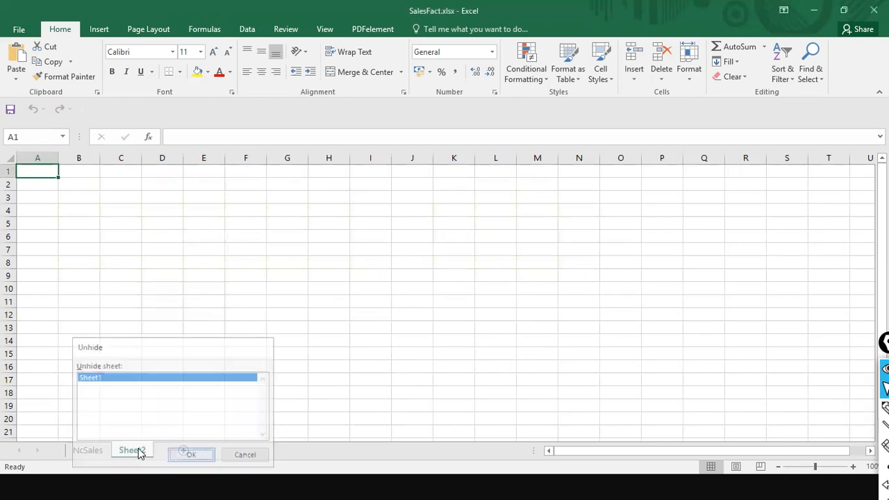
pyautogui.click(77, 450)
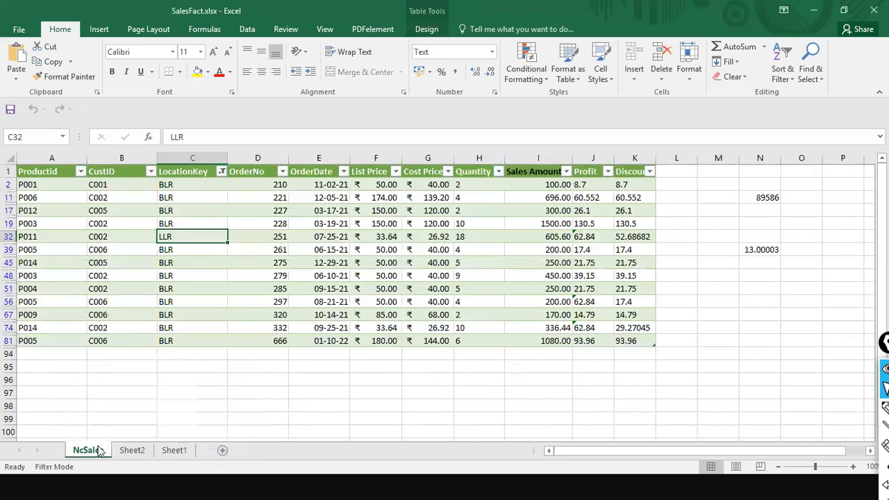
pyautogui.click(139, 452)
pyautogui.click(84, 451)
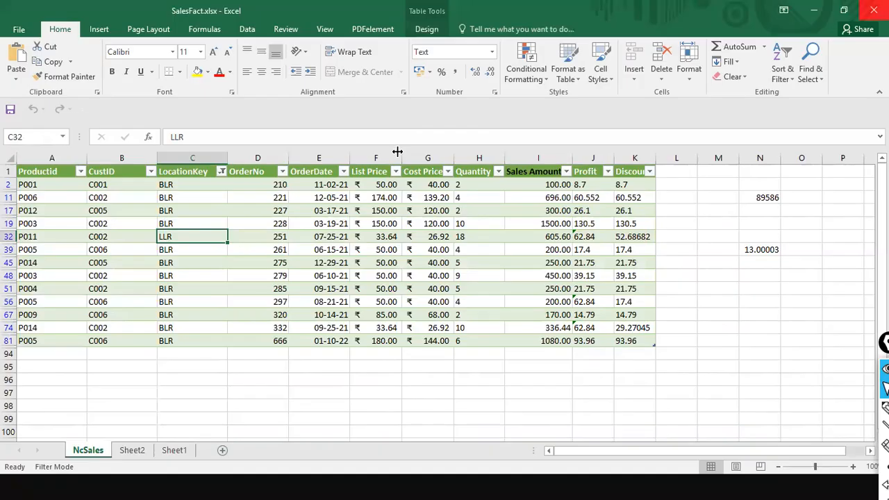
# Close the SalesFact.xlsx workbook and return to the Power BI Navigator
pyautogui.moveTo(719, 12); pyautogui.dragTo(654, 156)
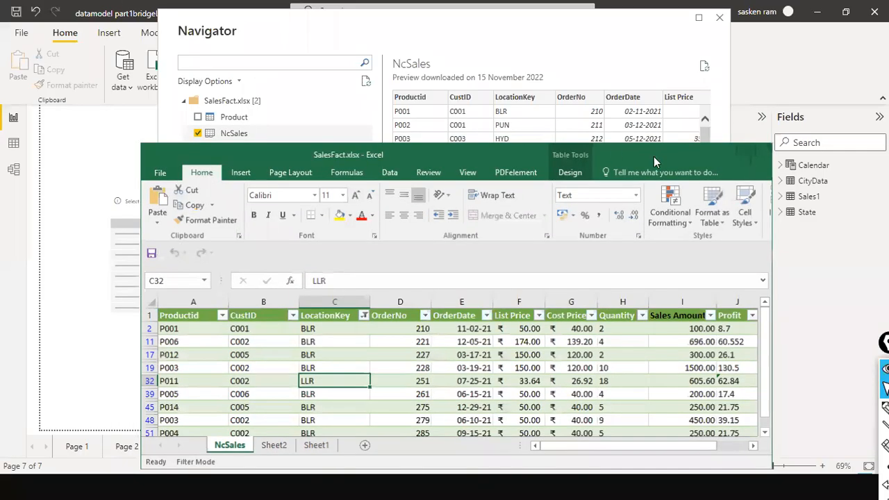
pyautogui.click(756, 156)
pyautogui.click(443, 258)
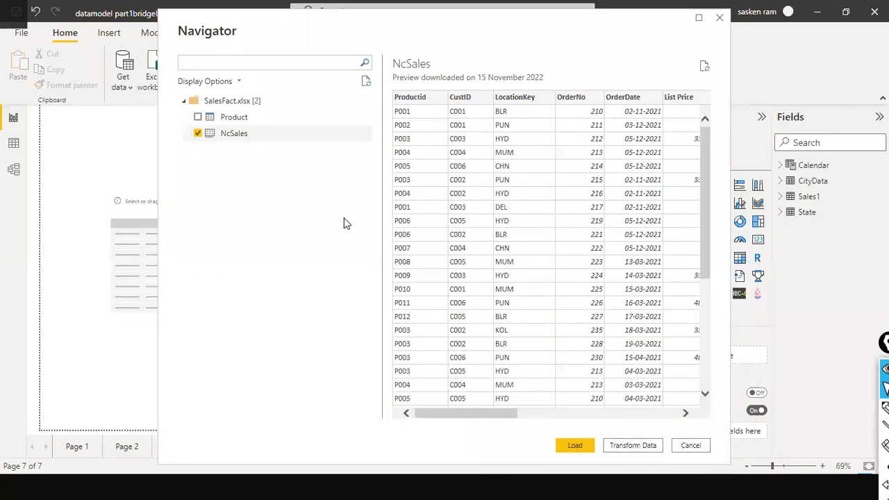
# Look for the SalesFact files in the dat1 folder in File Explorer, and return to the Power BI Navigator
pyautogui.hotkey('alt', 'Tab')
pyautogui.write('sa')
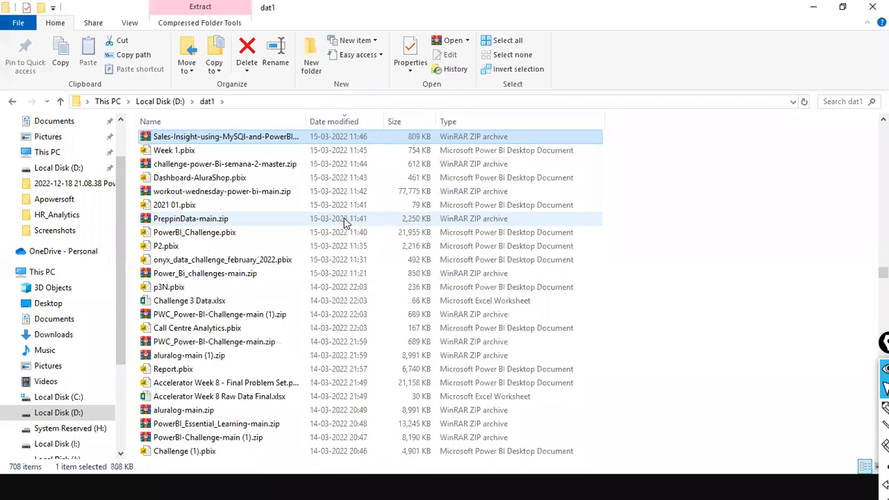
pyautogui.click(258, 231)
pyautogui.write('sa')
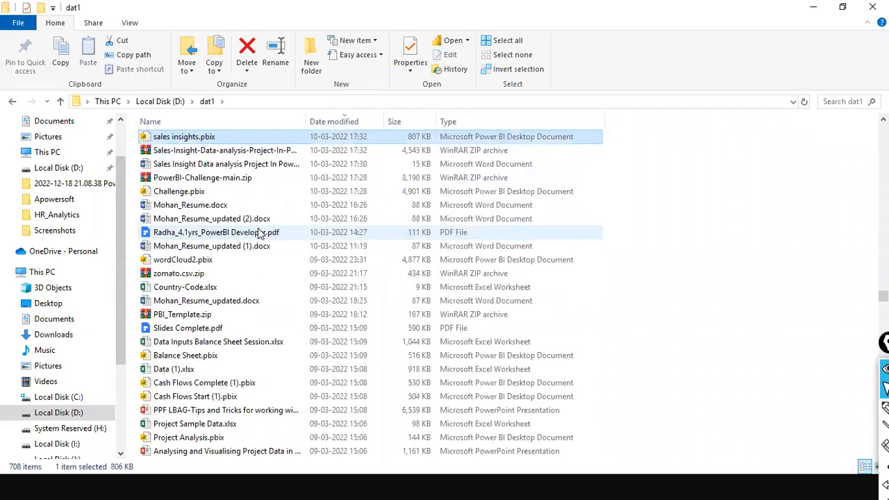
pyautogui.write('salesf')
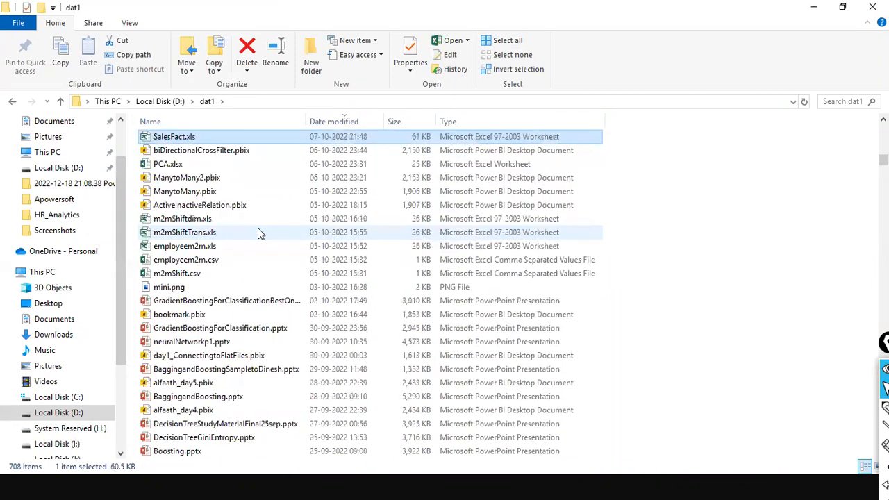
pyautogui.write('s')
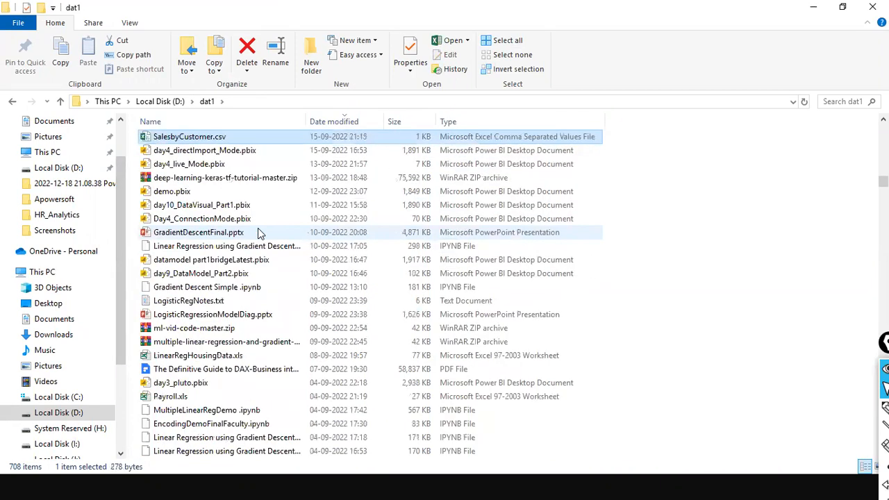
pyautogui.click(279, 482)
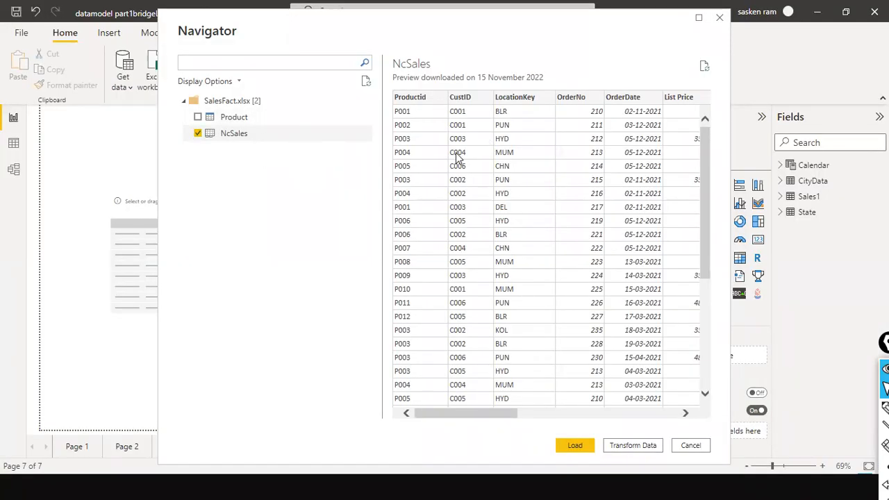
# Check the NcSales preview columns, load the table into the model and apply the pending query changes
pyautogui.moveTo(500, 413); pyautogui.dragTo(756, 397)
pyautogui.moveTo(639, 412); pyautogui.dragTo(479, 413)
pyautogui.click(579, 446)
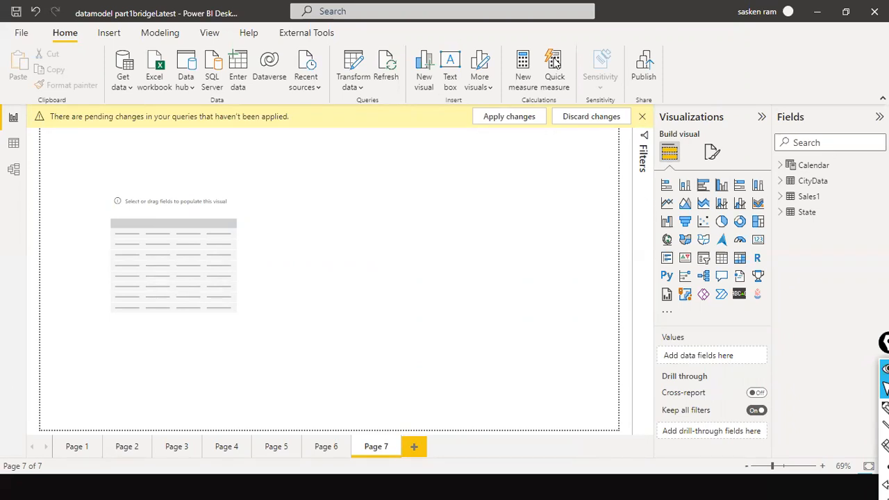
pyautogui.click(487, 121)
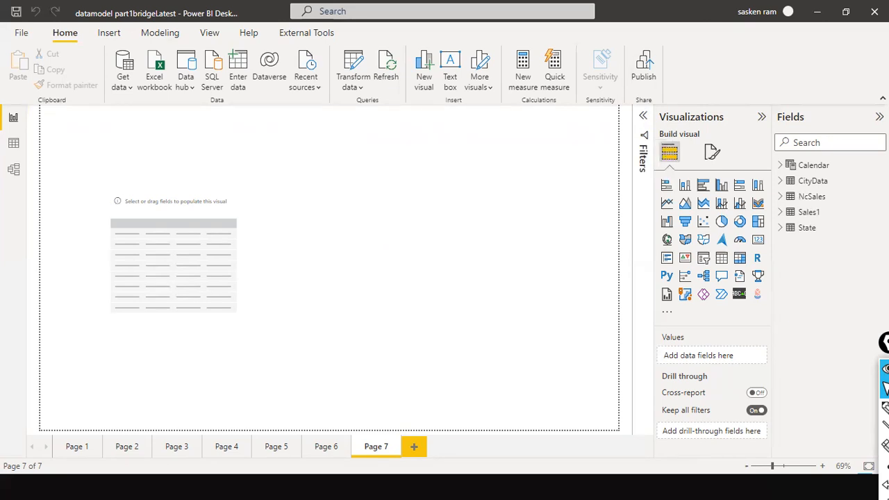
# Rename the NcSales table as SalesFact
pyautogui.click(795, 200)
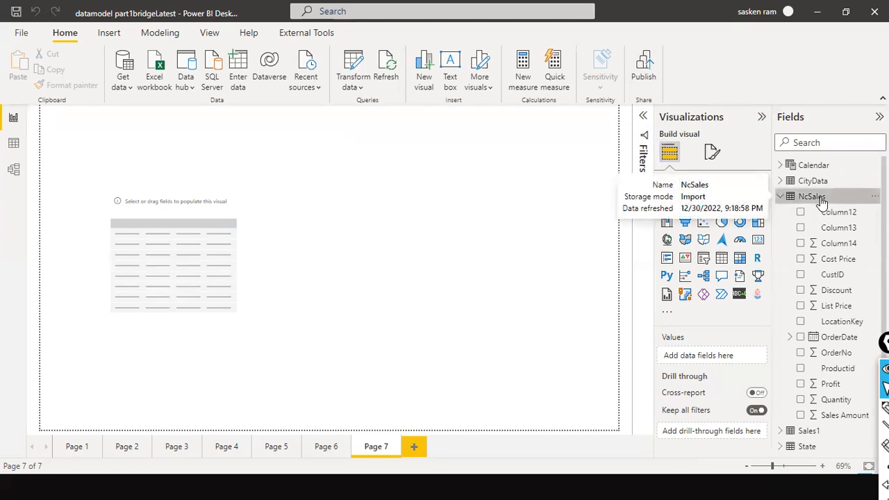
pyautogui.doubleClick(822, 200)
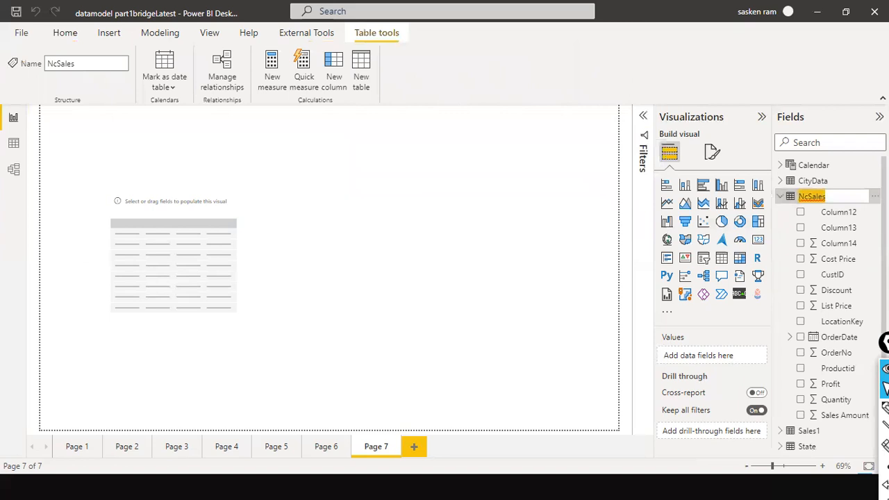
pyautogui.write('SalesFact')
pyautogui.press('Return')
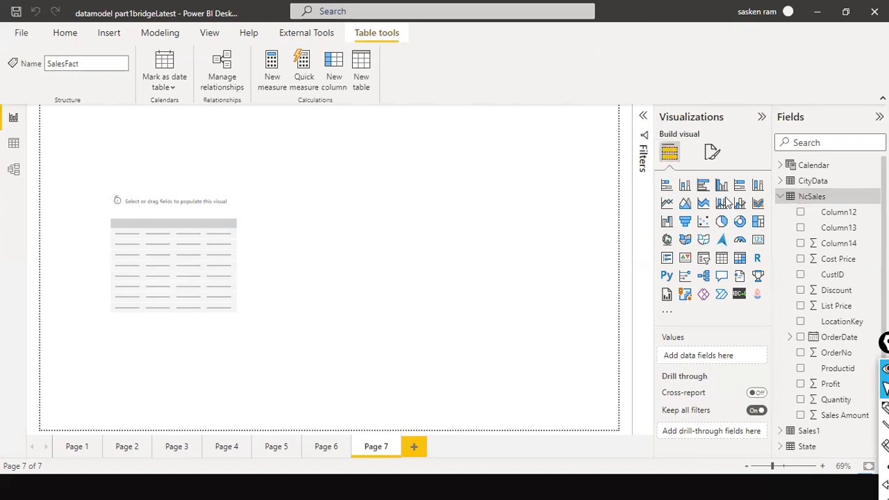
# Display the SalesFact table's rows in the Data view and delete its Column12
pyautogui.click(13, 146)
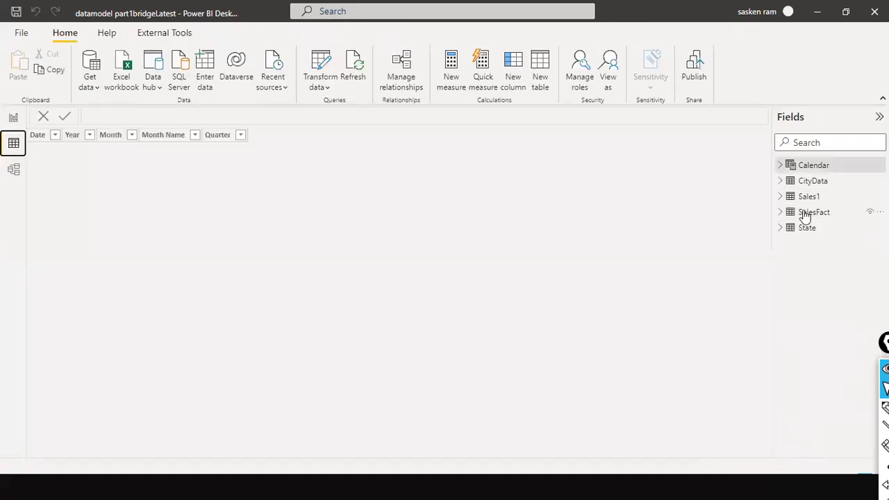
pyautogui.click(816, 214)
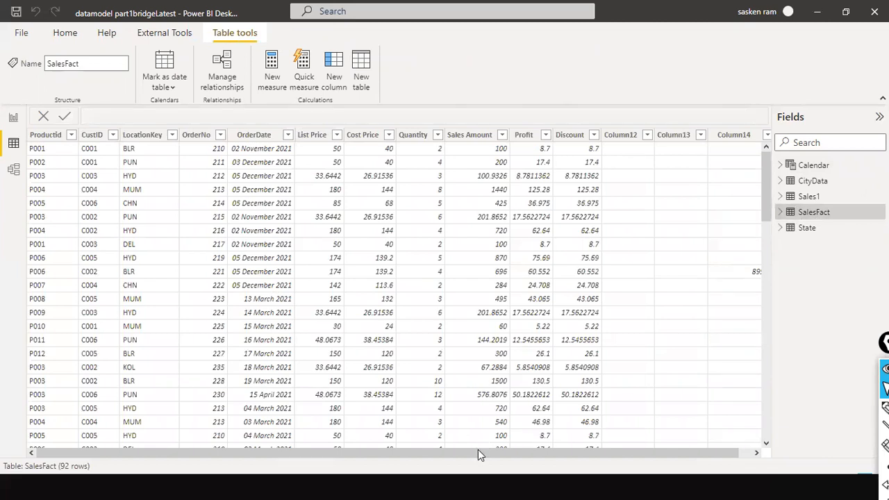
pyautogui.moveTo(478, 451); pyautogui.dragTo(718, 457)
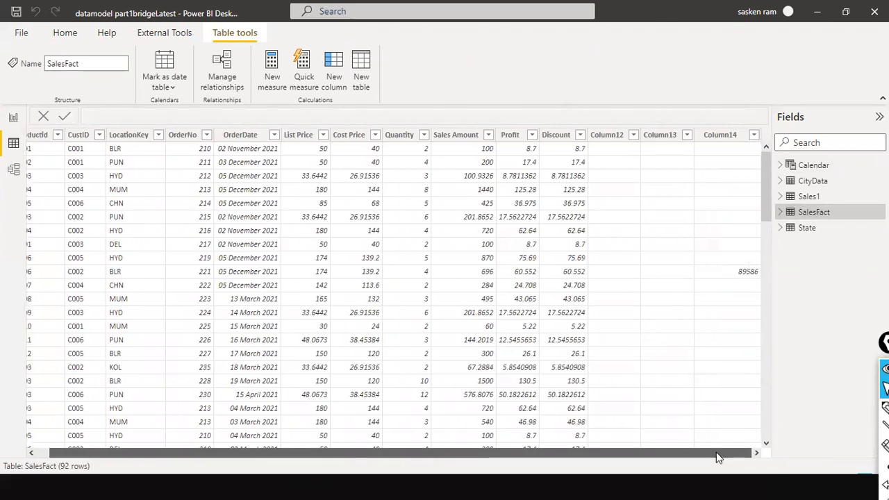
pyautogui.rightClick(611, 132)
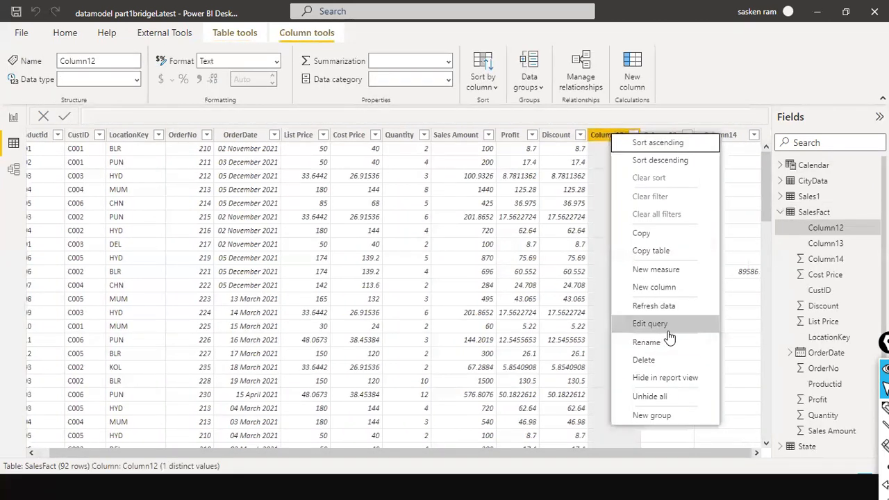
pyautogui.click(671, 360)
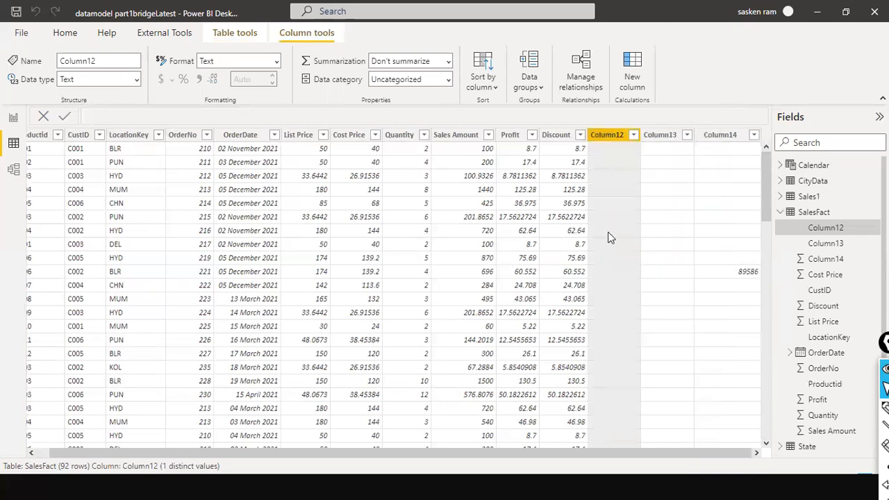
pyautogui.click(514, 268)
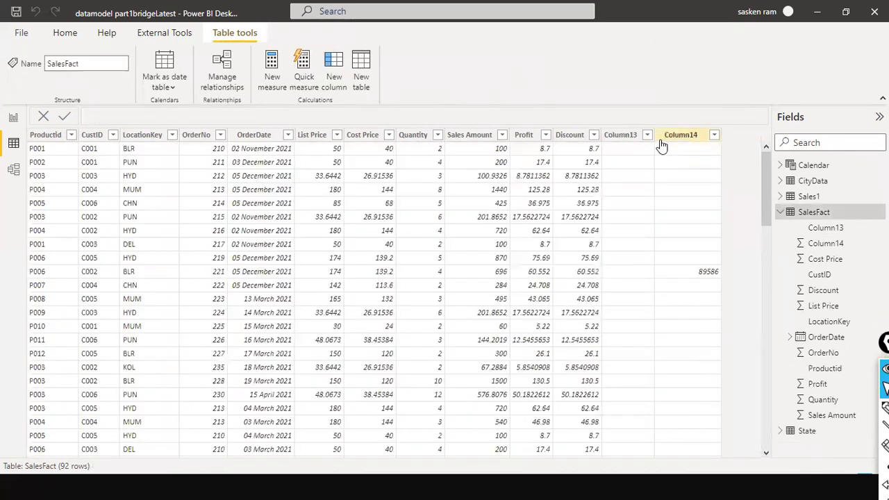
# Delete Column14 and Column13 from the SalesFact table
pyautogui.rightClick(691, 142)
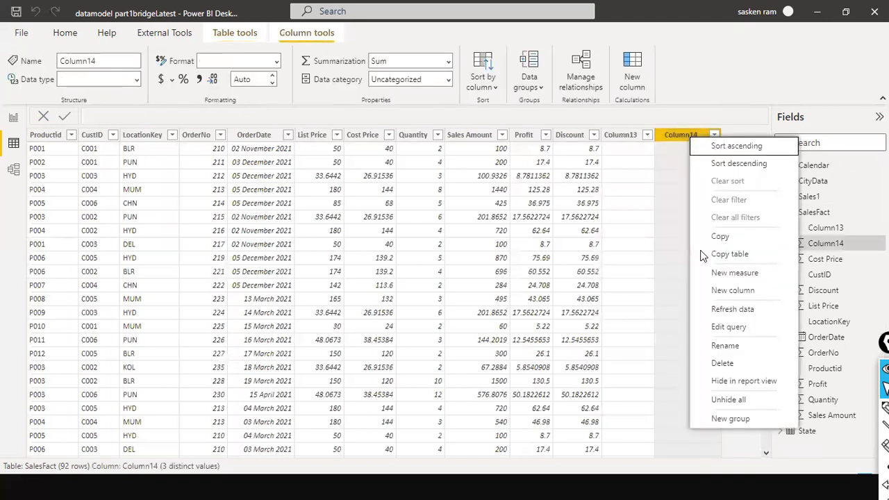
pyautogui.click(741, 365)
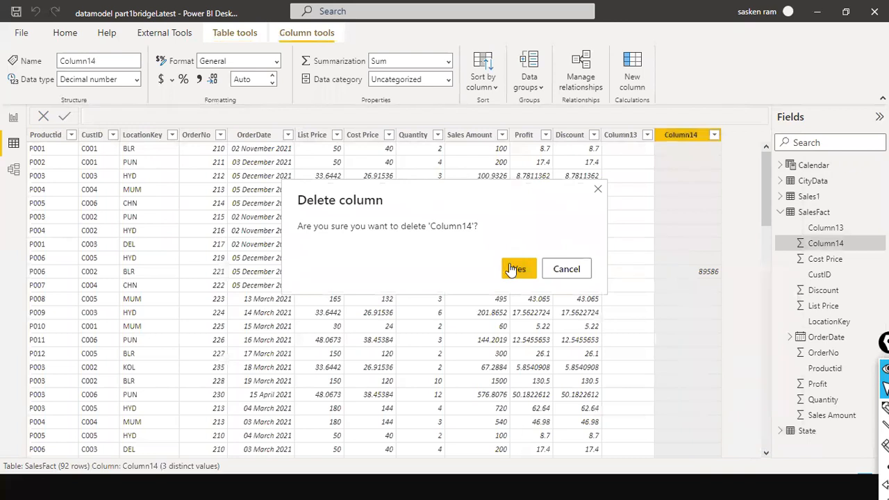
pyautogui.click(517, 268)
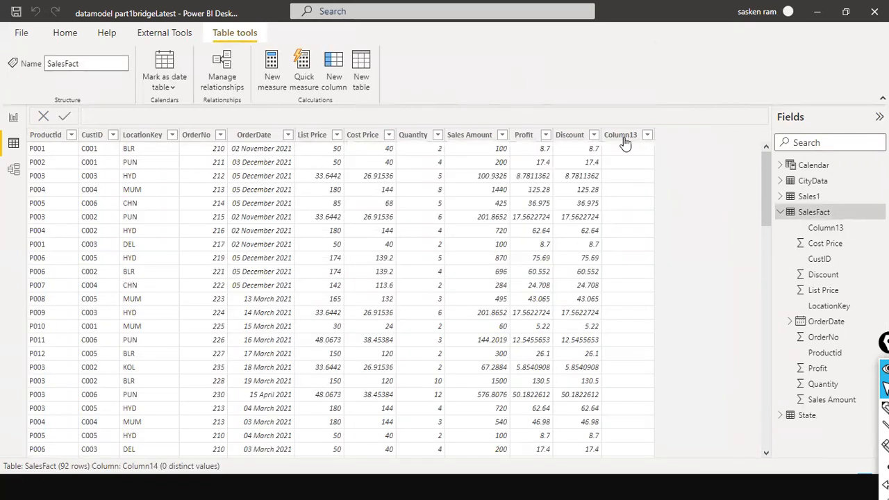
pyautogui.rightClick(625, 141)
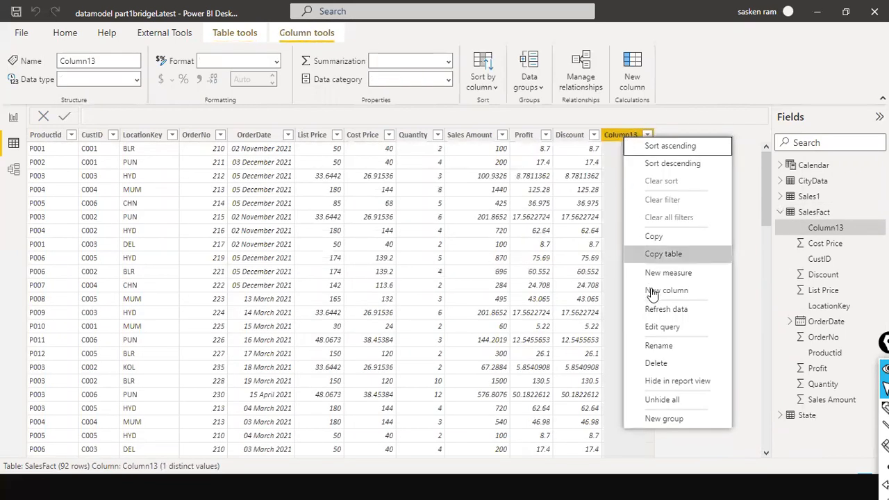
pyautogui.click(657, 364)
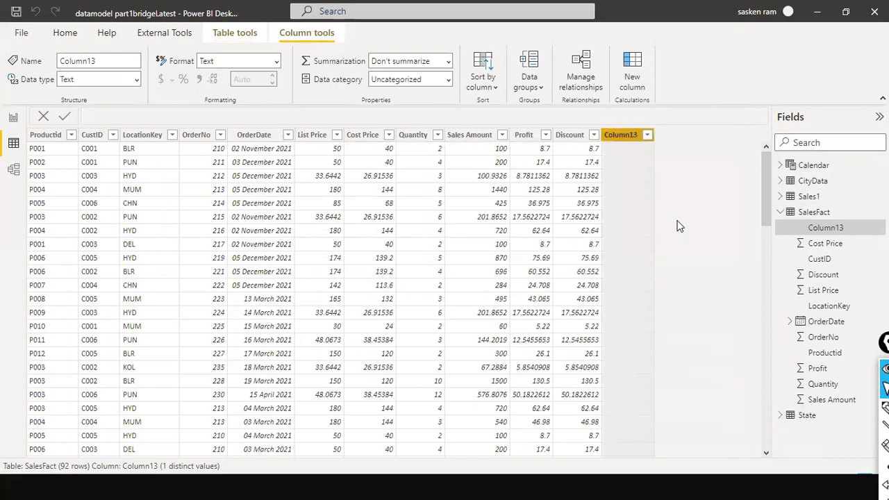
pyautogui.click(522, 270)
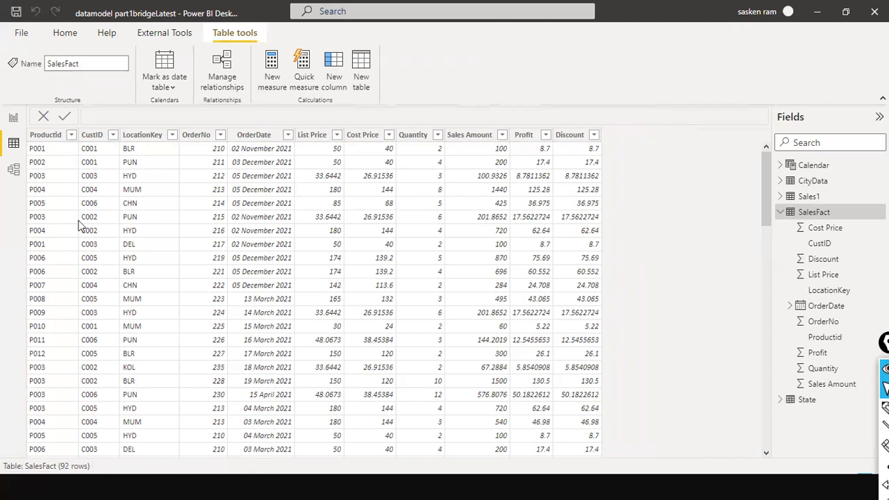
# Return to the Report view and connect to the Excel workbook DimCustomer.xls in the dat1 folder
pyautogui.click(13, 118)
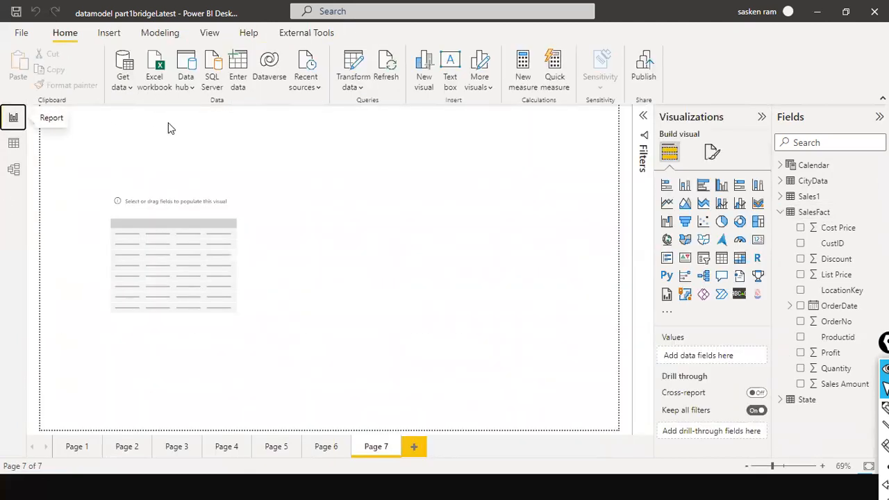
pyautogui.click(122, 84)
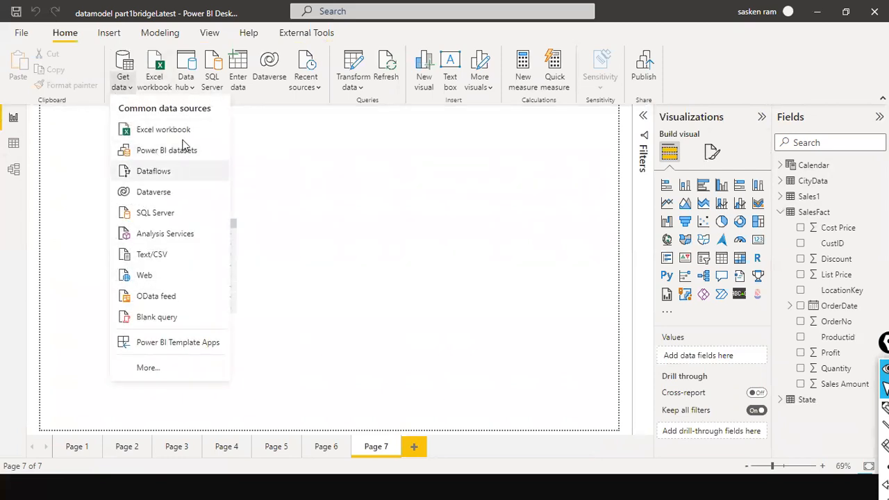
pyautogui.click(176, 129)
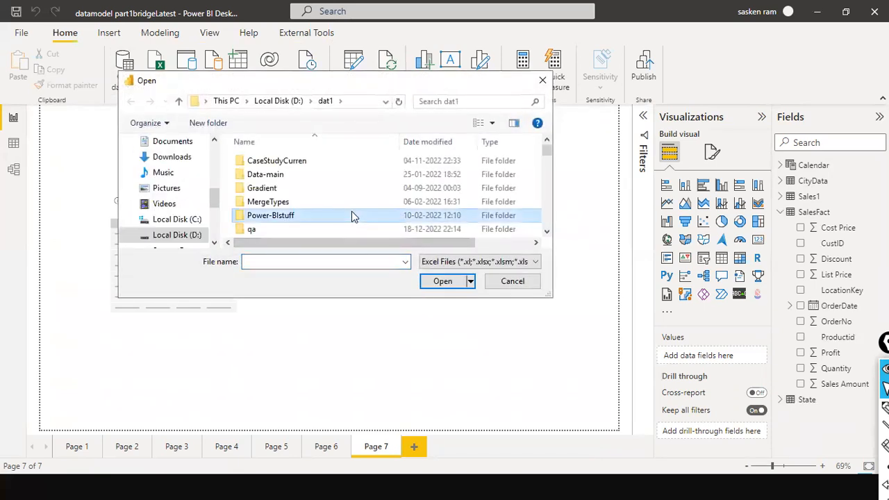
pyautogui.press('d')
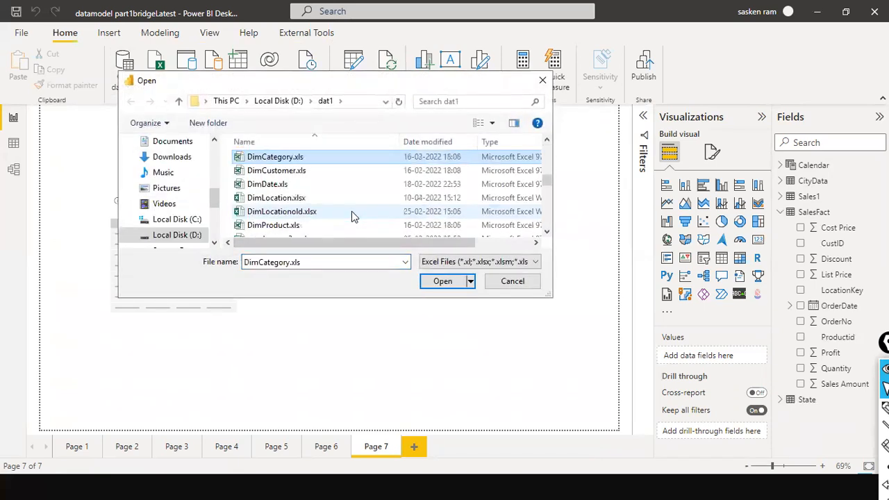
pyautogui.press('Down')
pyautogui.press('Down')
pyautogui.press('Up')
pyautogui.press('Return')
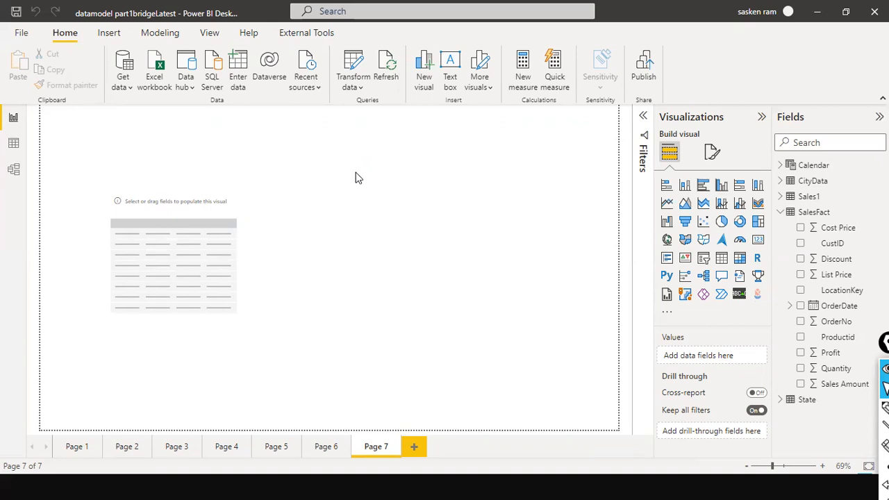
# Select Sheet1 of DimCustomer.xls for import and load it into the model
pyautogui.click(184, 101)
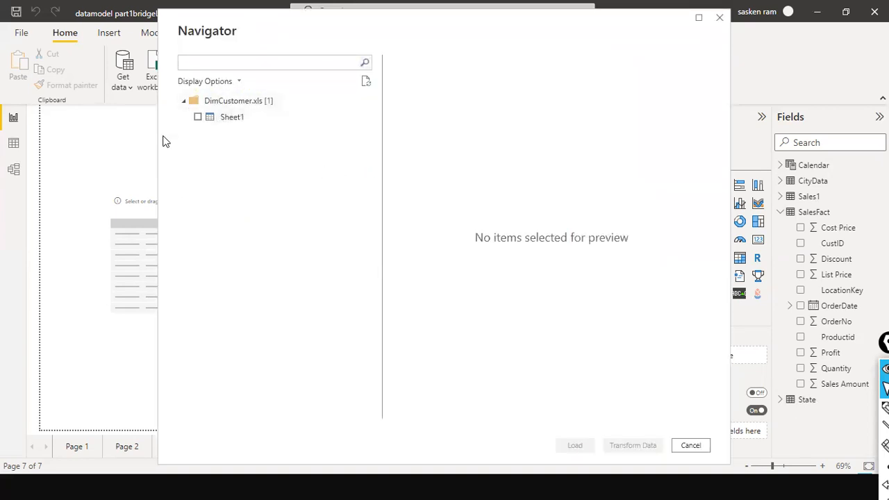
pyautogui.click(200, 118)
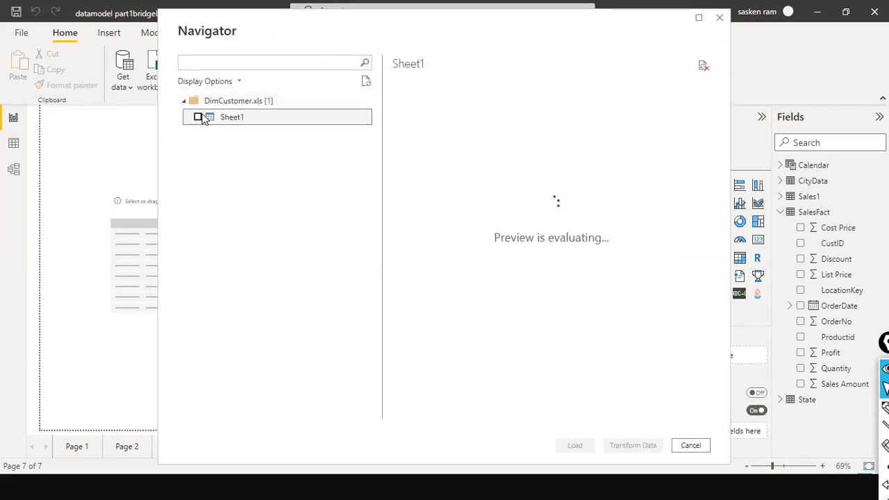
pyautogui.click(197, 119)
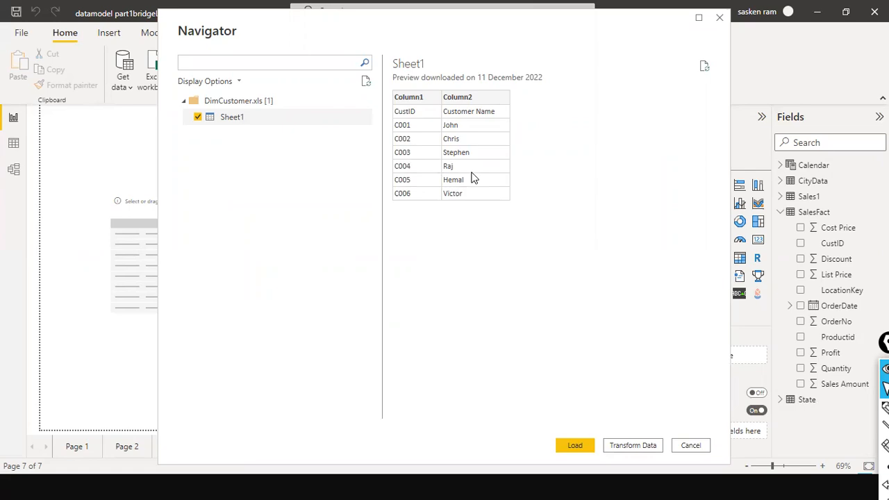
pyautogui.click(577, 446)
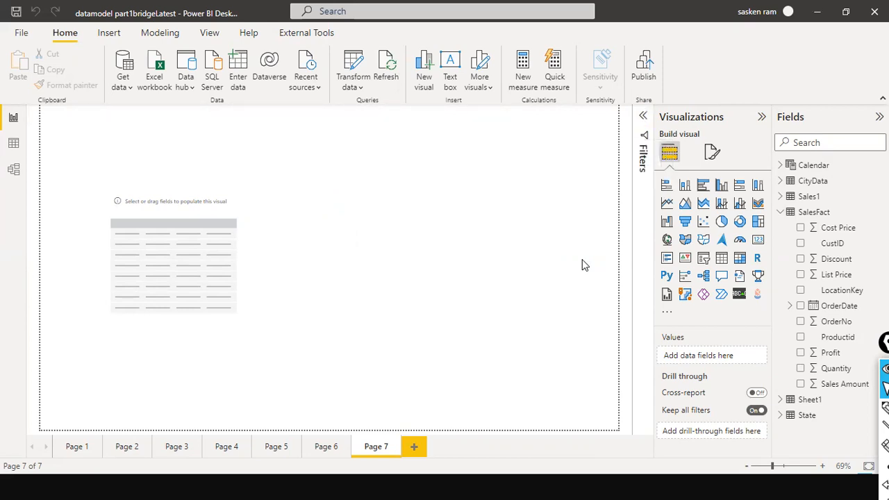
# Examine the imported Sheet1 table's columns and rows in the Data view
pyautogui.click(783, 401)
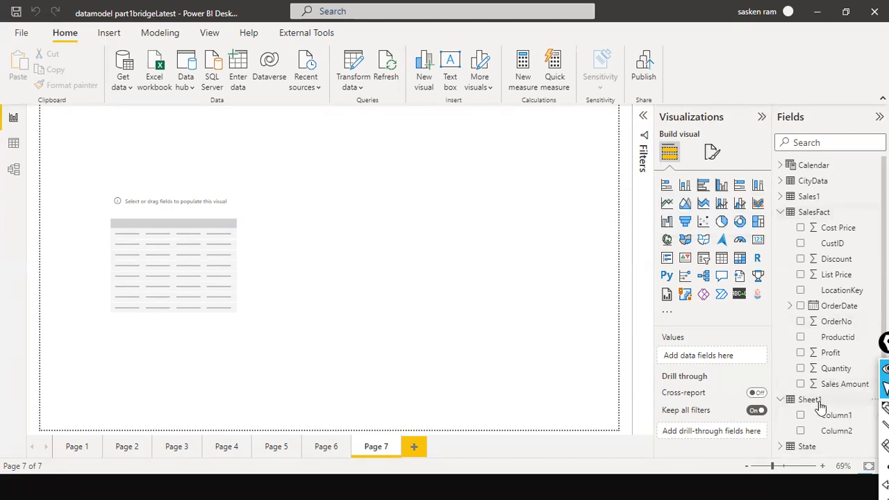
pyautogui.click(13, 144)
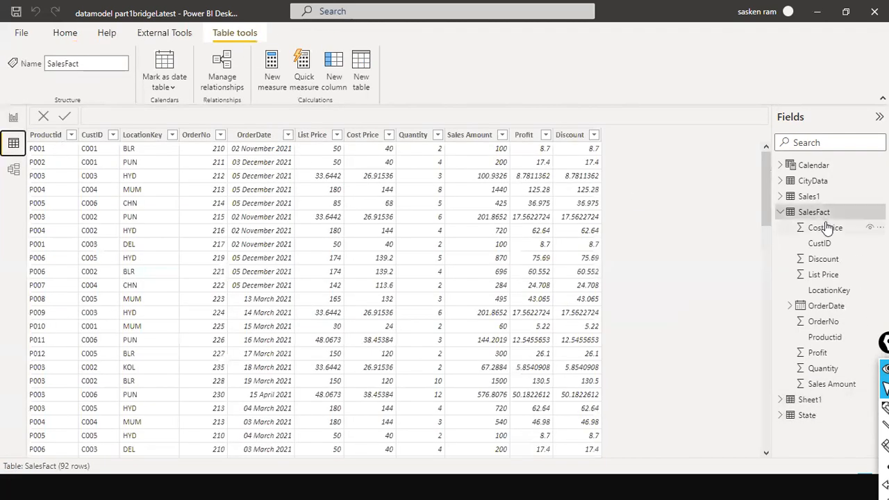
pyautogui.click(812, 198)
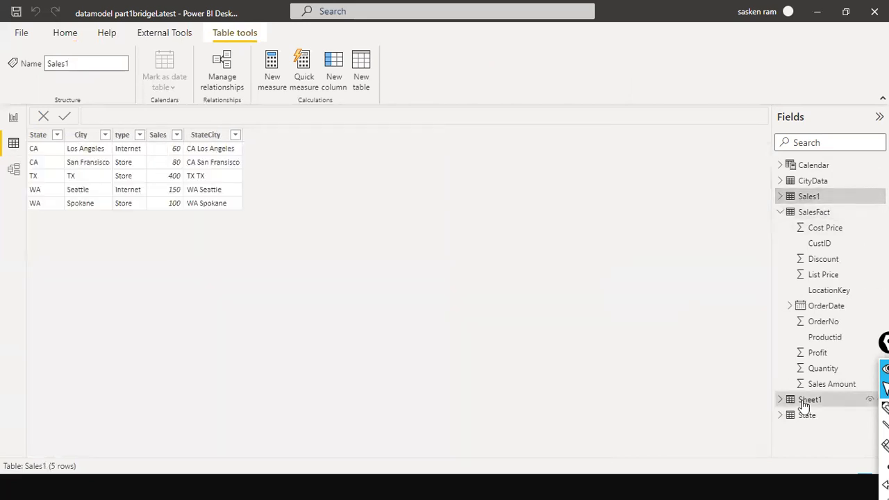
pyautogui.click(804, 401)
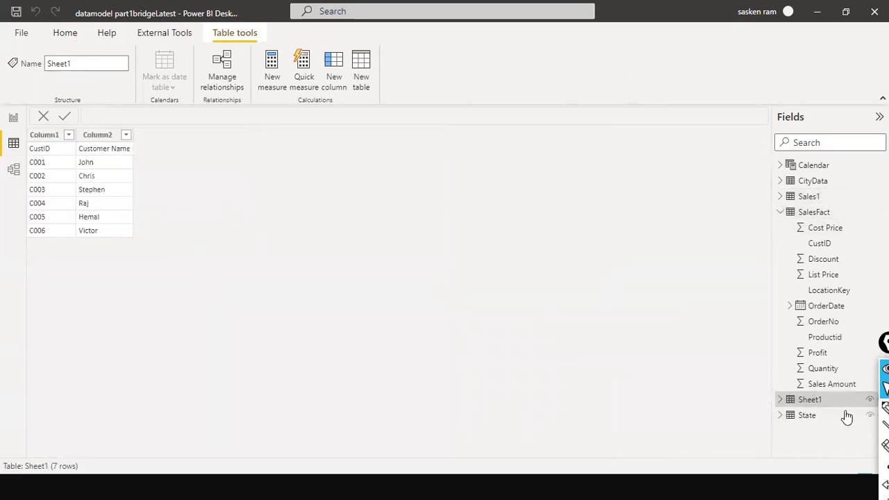
# Rename the Sheet1 table as DimCustomer
pyautogui.rightClick(818, 400)
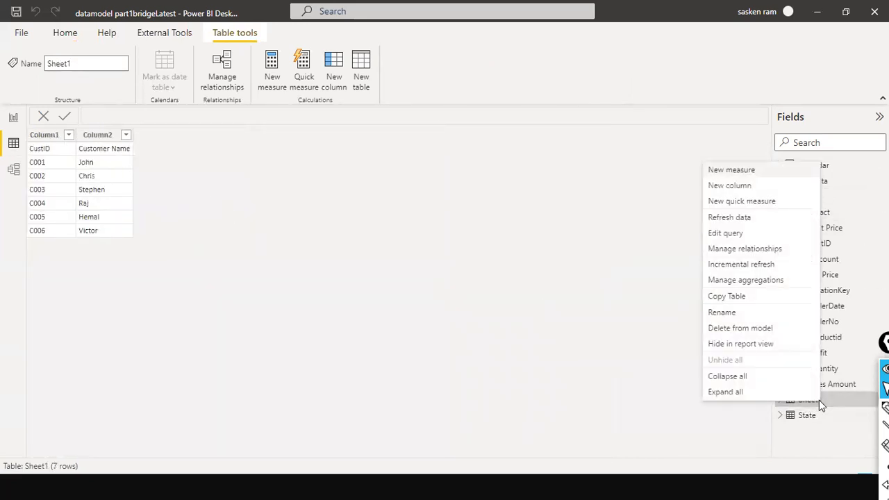
pyautogui.click(749, 316)
pyautogui.write('D')
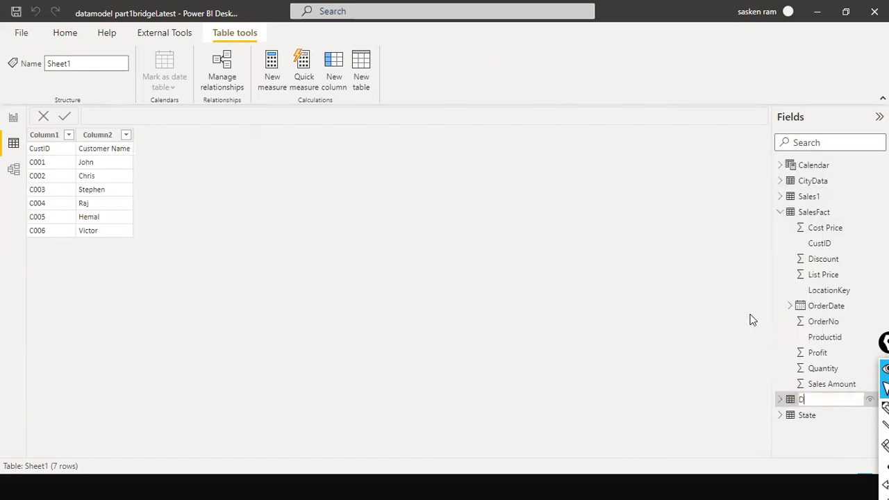
pyautogui.write('imCustomer')
pyautogui.press('Return')
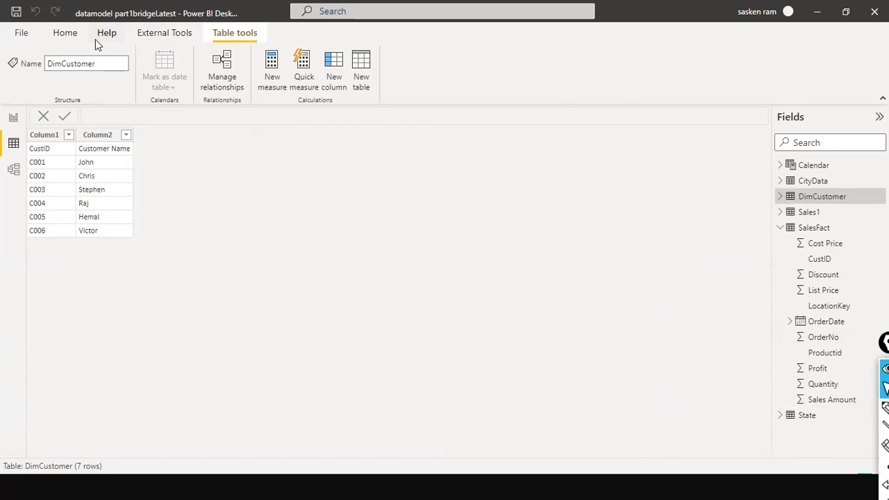
# Open the DimCustomer query in the Power Query Editor, refreshing the outdated data preview
pyautogui.click(65, 33)
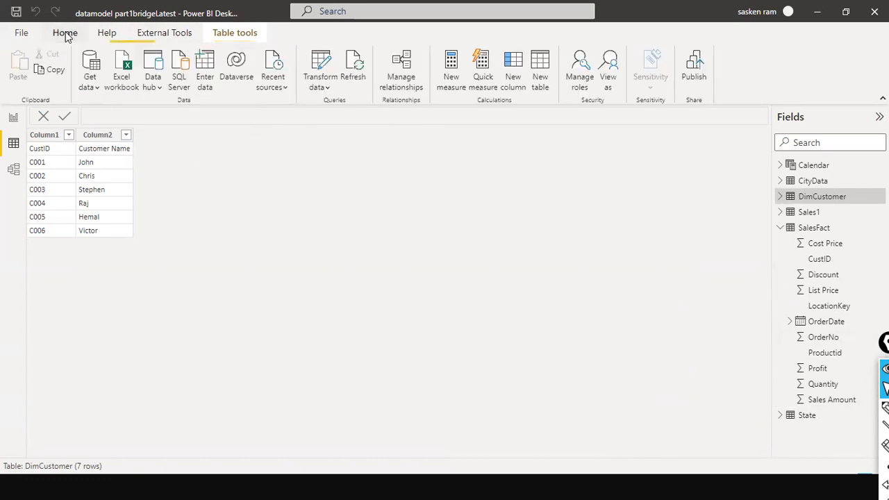
pyautogui.click(323, 88)
pyautogui.click(334, 111)
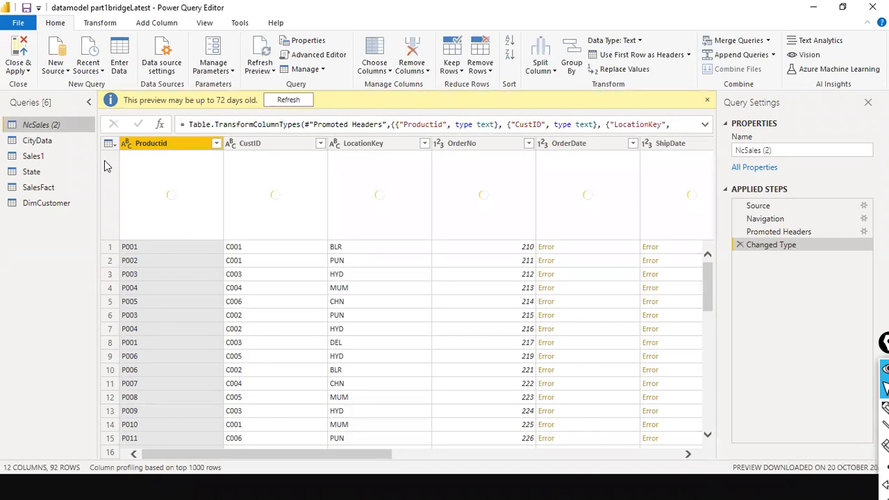
pyautogui.click(305, 103)
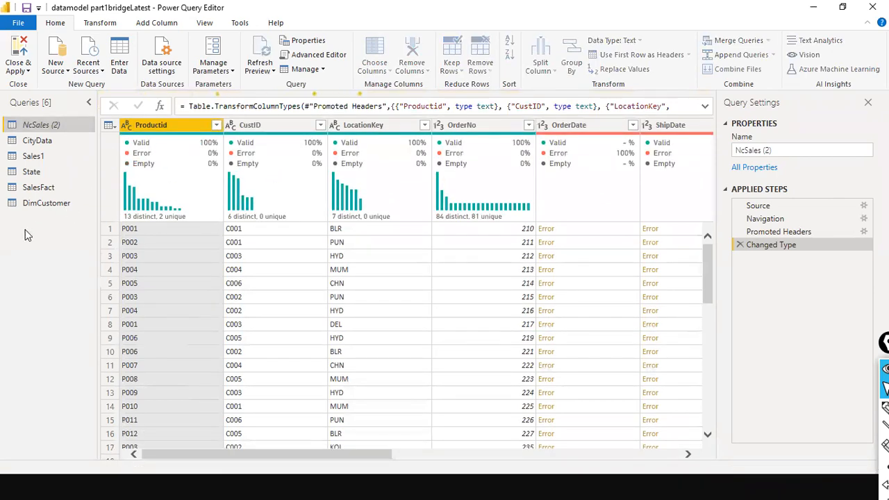
pyautogui.click(39, 205)
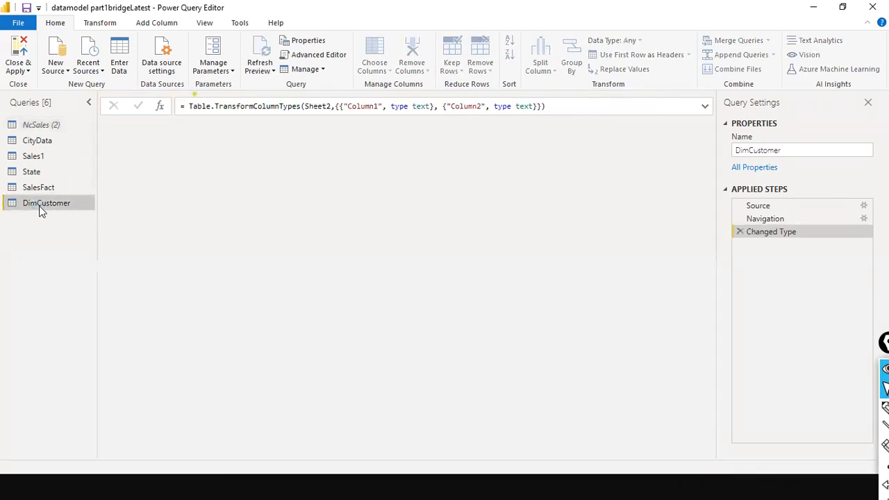
pyautogui.click(294, 99)
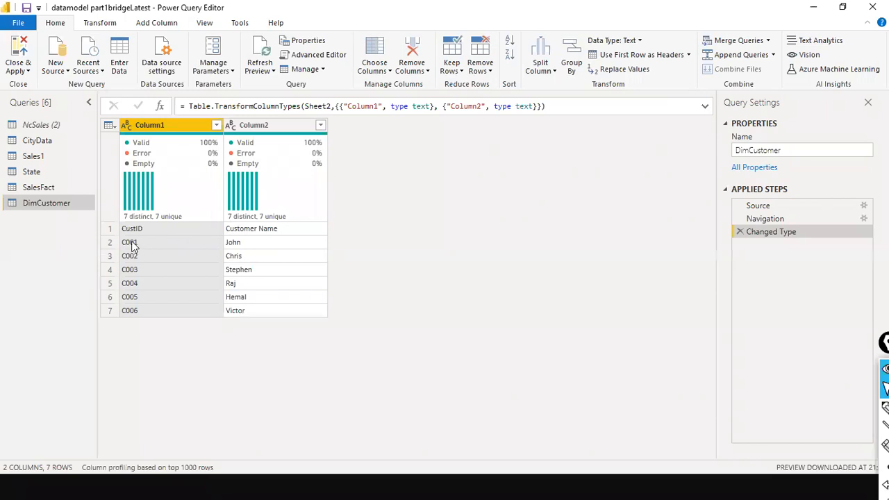
# Use the first row of the DimCustomer query as its column headers
pyautogui.click(104, 24)
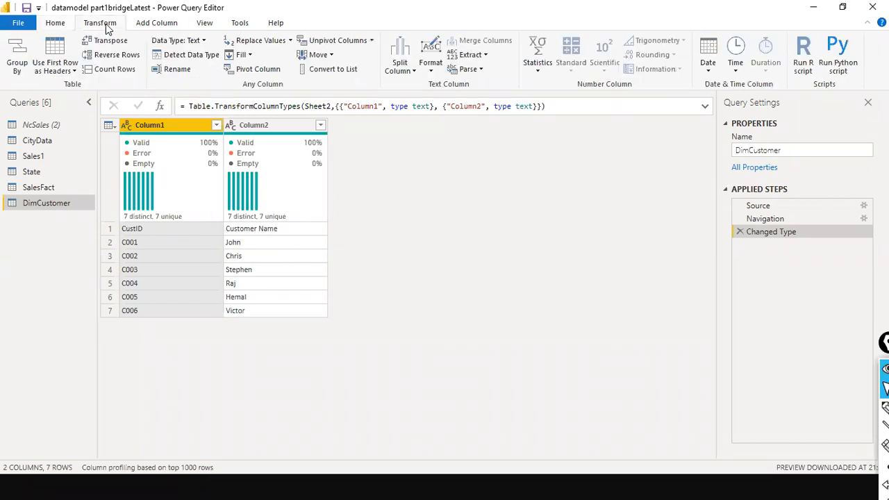
pyautogui.click(74, 71)
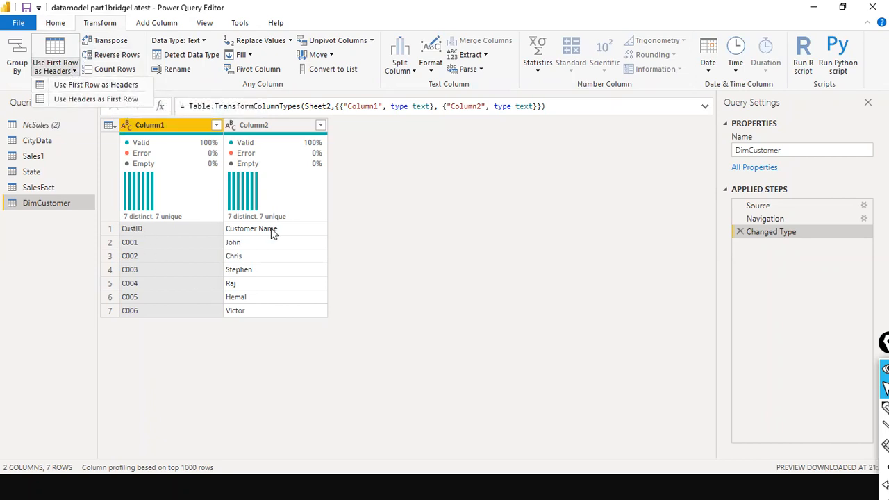
pyautogui.click(84, 86)
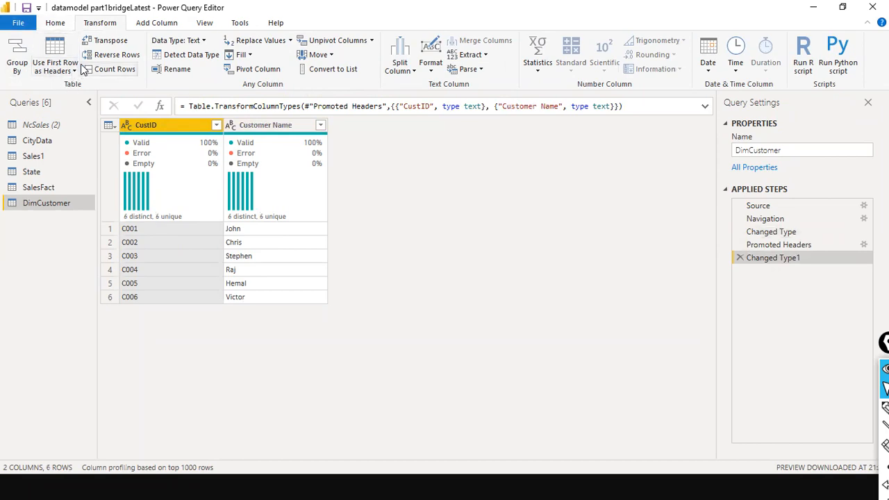
pyautogui.click(56, 22)
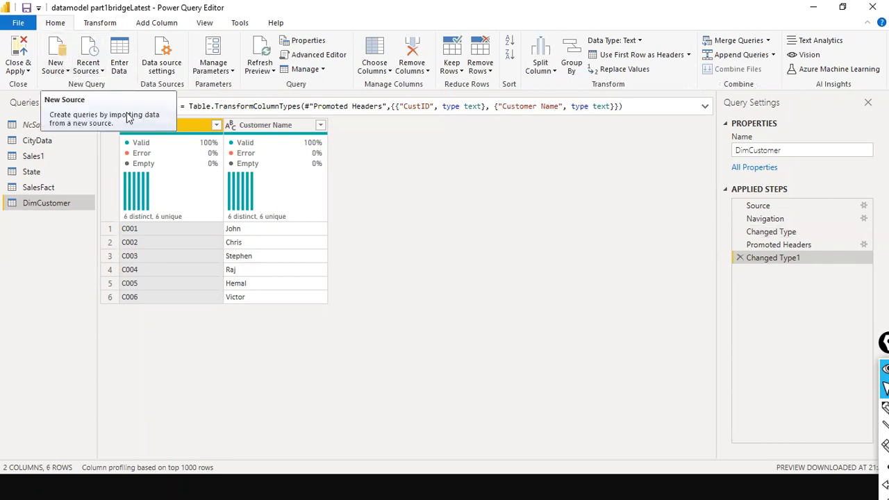
pyautogui.hotkey('alt', 'Tab')
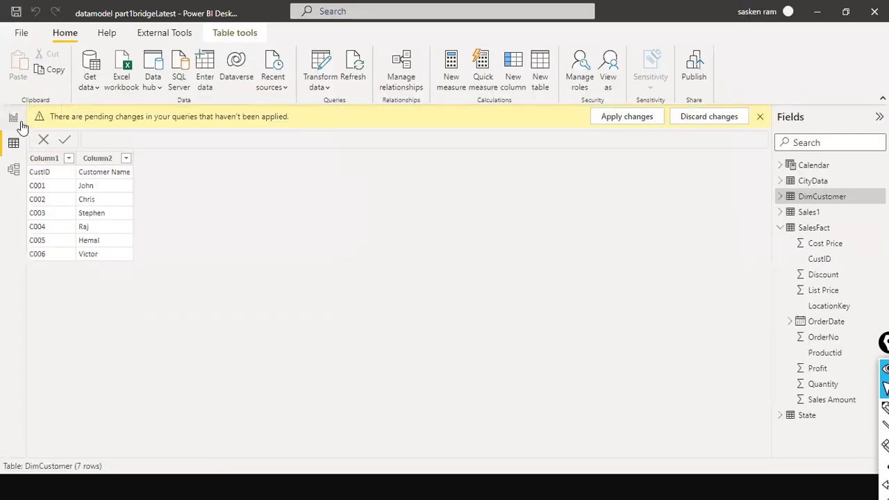
pyautogui.click(13, 116)
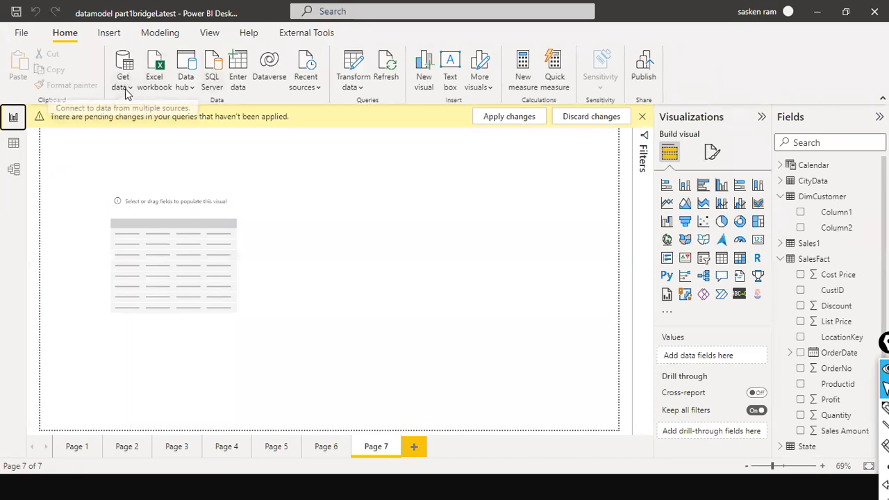
pyautogui.click(123, 82)
pyautogui.click(350, 178)
pyautogui.hotkey('alt', 'Tab')
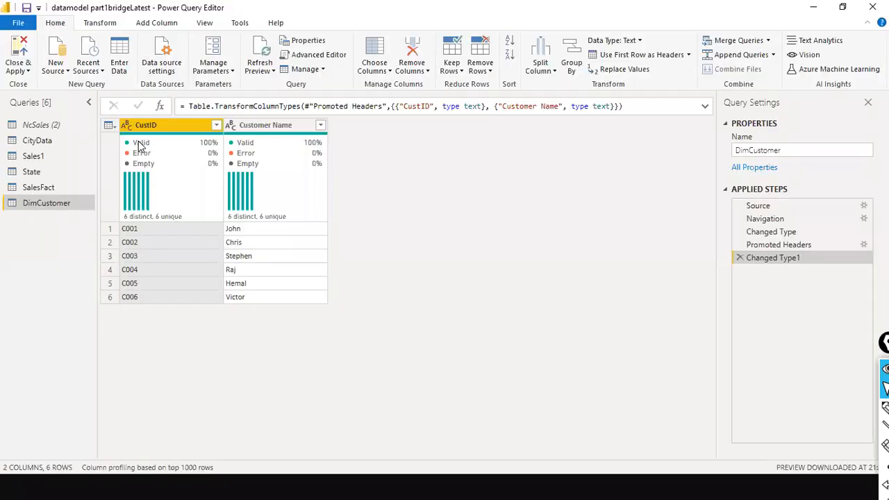
# Add a new Excel workbook source in the Power Query Editor, using the file DimProduct.xls
pyautogui.click(57, 69)
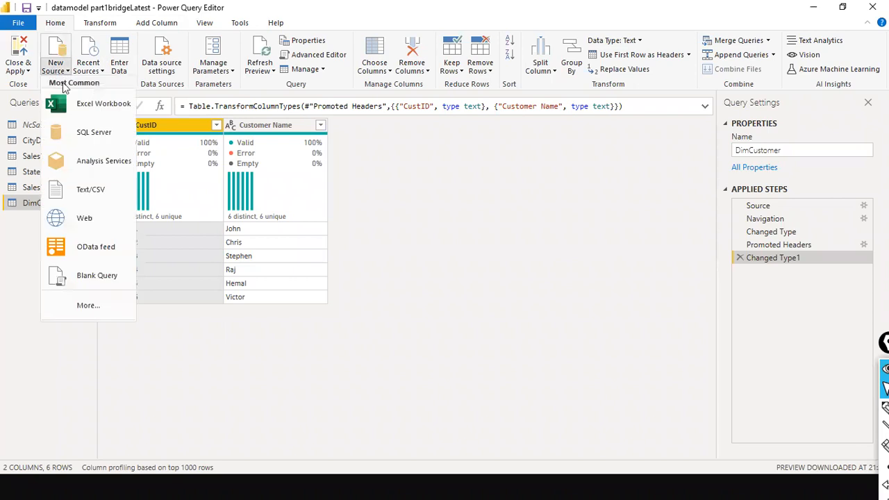
pyautogui.click(104, 103)
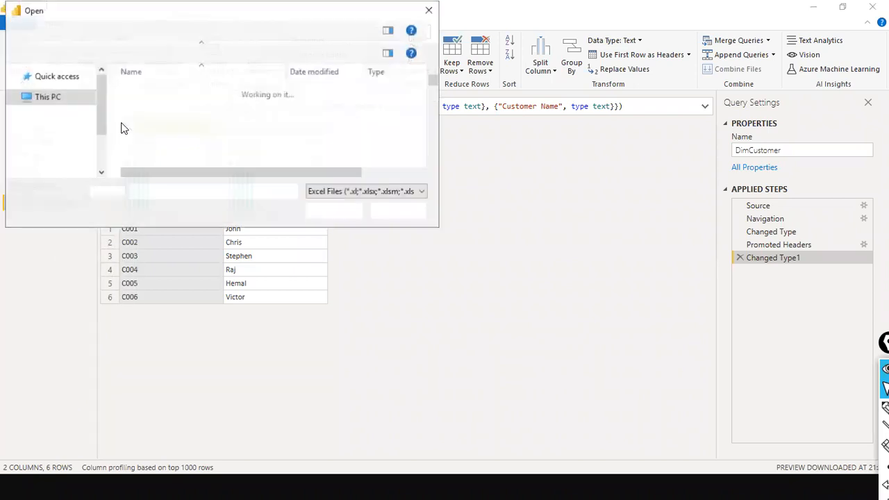
pyautogui.scroll(-2, 216, 156)
pyautogui.click(216, 157)
pyautogui.doubleClick(216, 155)
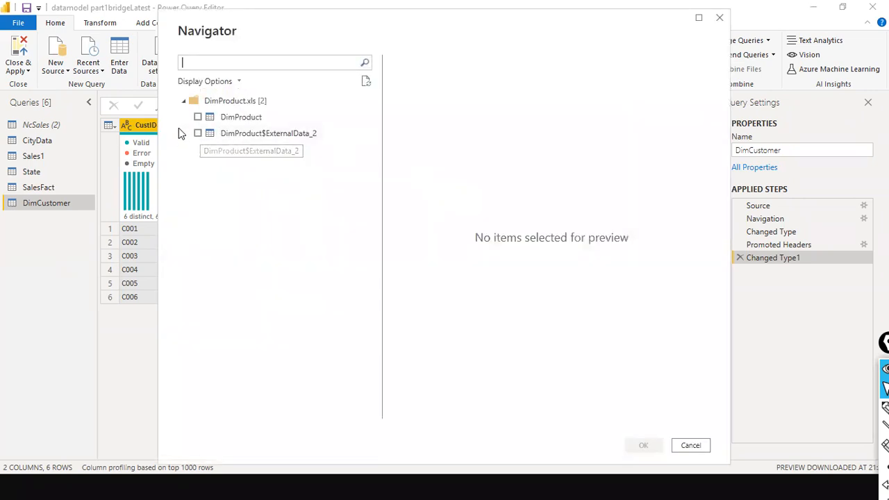
# Preview both tables in DimProduct.xls, import only DimProduct as a query, and refresh its preview
pyautogui.click(198, 122)
pyautogui.click(198, 118)
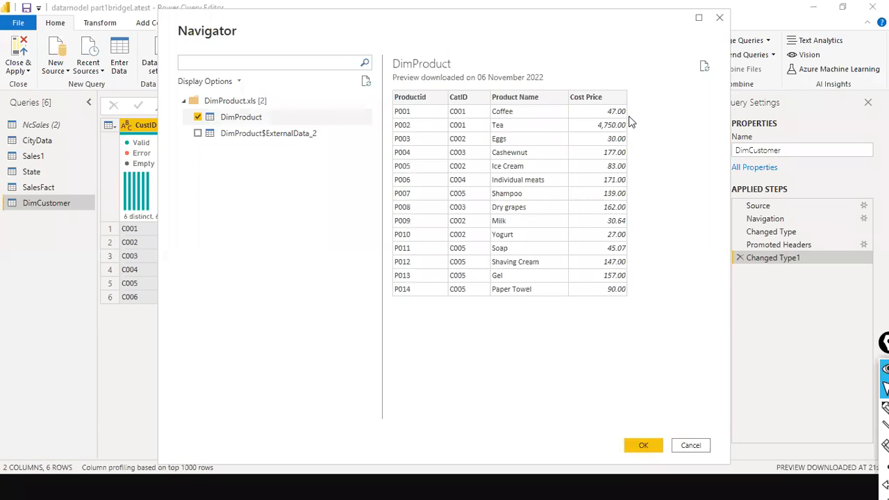
pyautogui.click(197, 138)
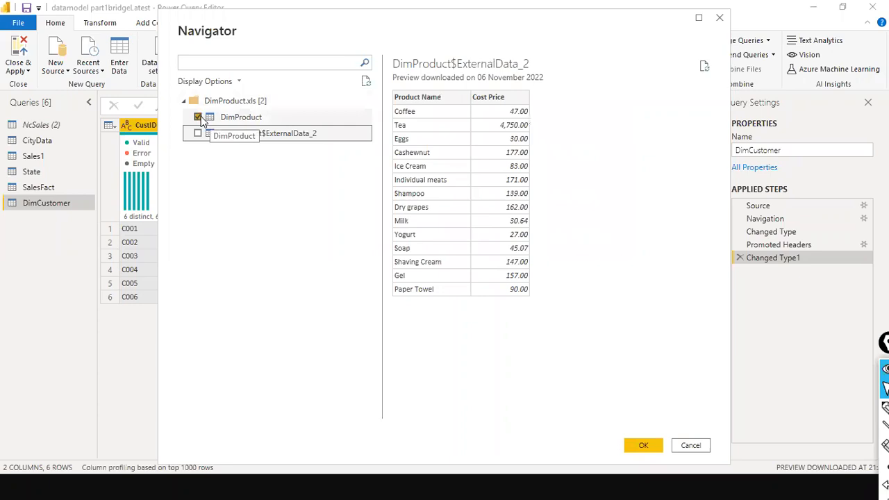
pyautogui.click(201, 119)
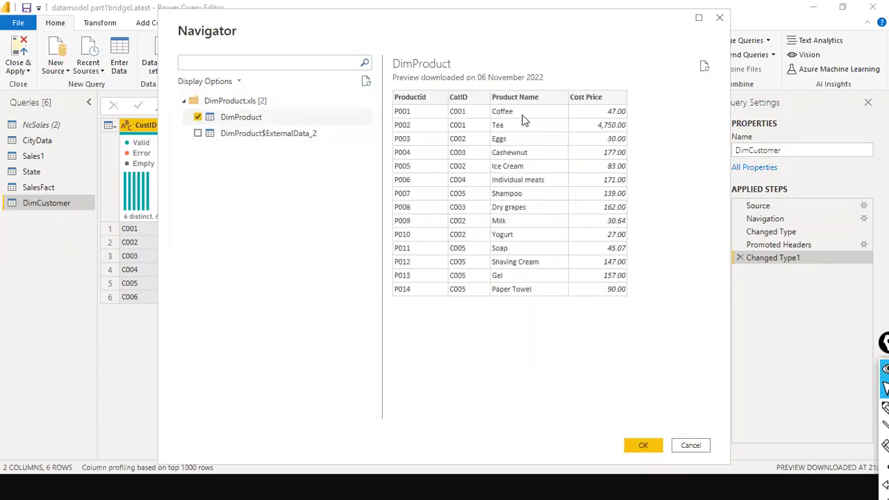
pyautogui.click(640, 445)
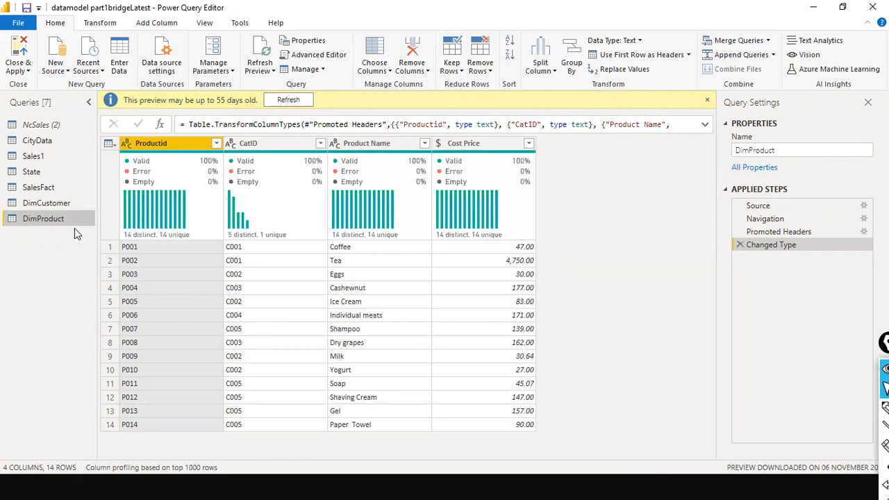
pyautogui.click(295, 101)
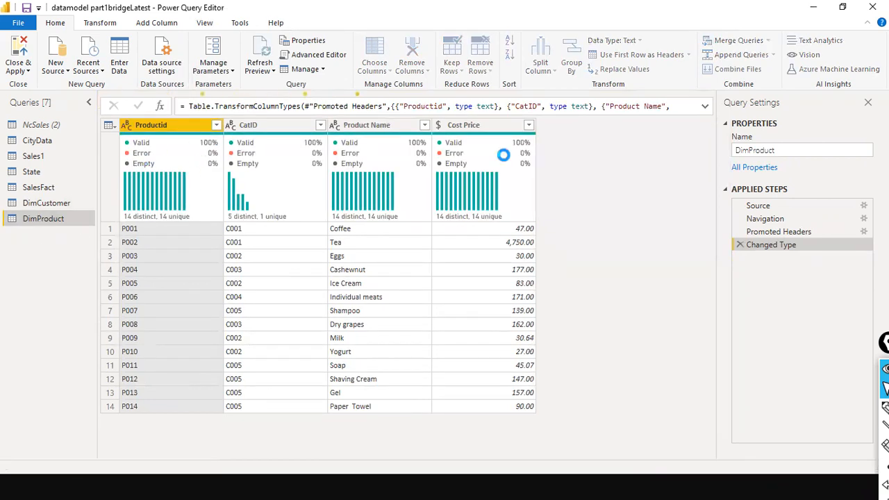
# Check the DimCustomer and SalesFact queries, then apply all query changes and close the Power Query Editor
pyautogui.click(35, 203)
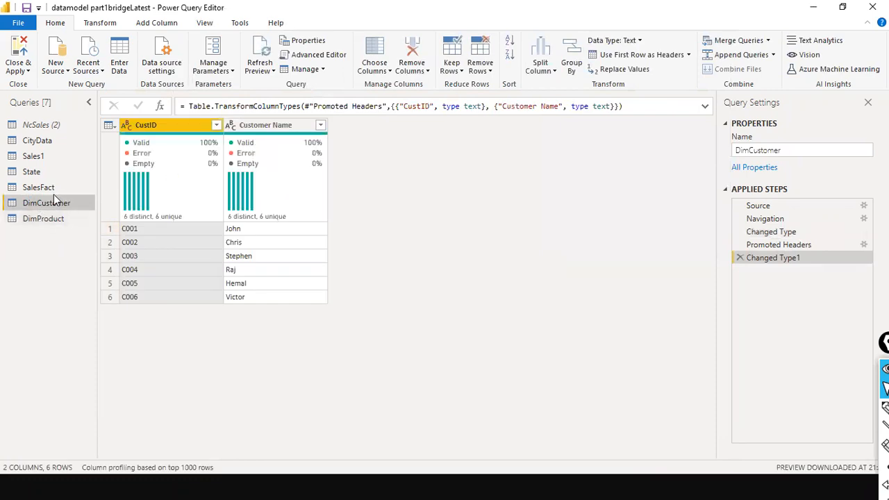
pyautogui.click(52, 187)
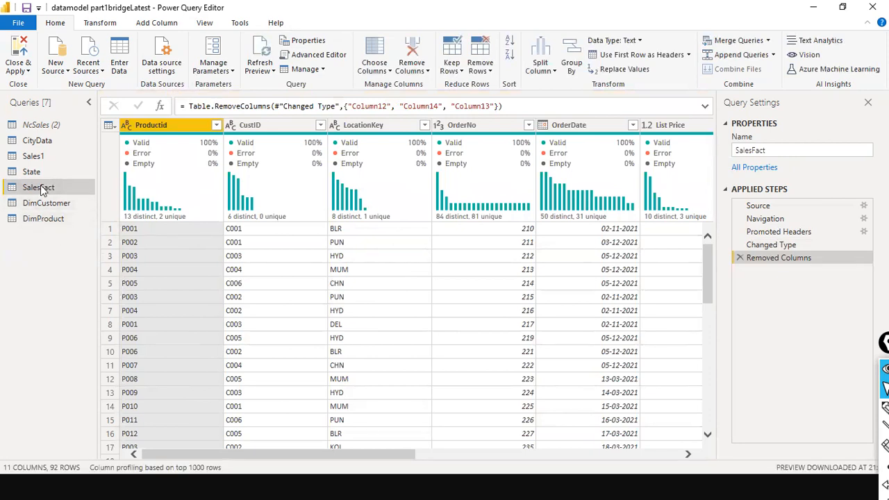
pyautogui.moveTo(153, 183)
pyautogui.click(30, 72)
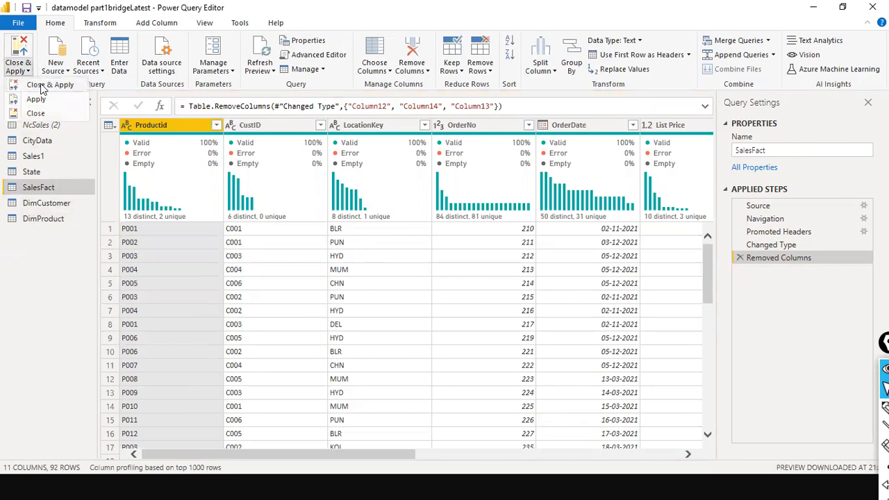
pyautogui.click(43, 85)
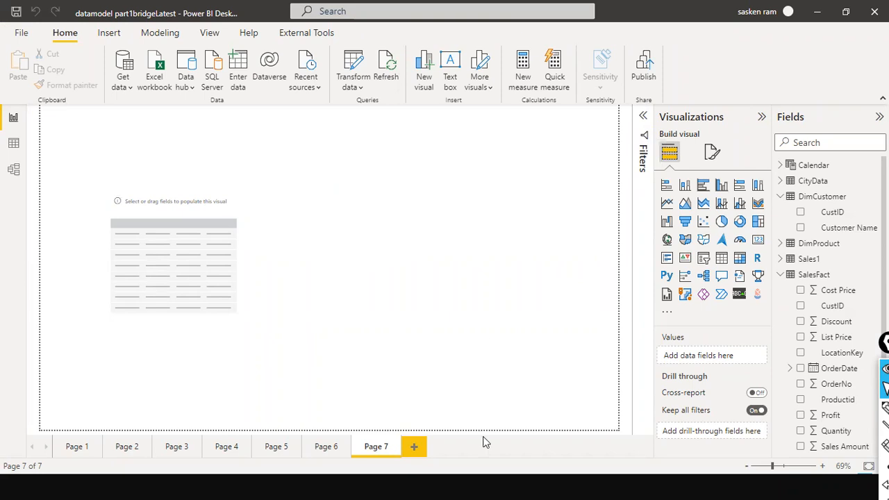
# Switch to the Model view, lower the SalesFact card in the diagram, and move DimCustomer to its upper left
pyautogui.click(13, 171)
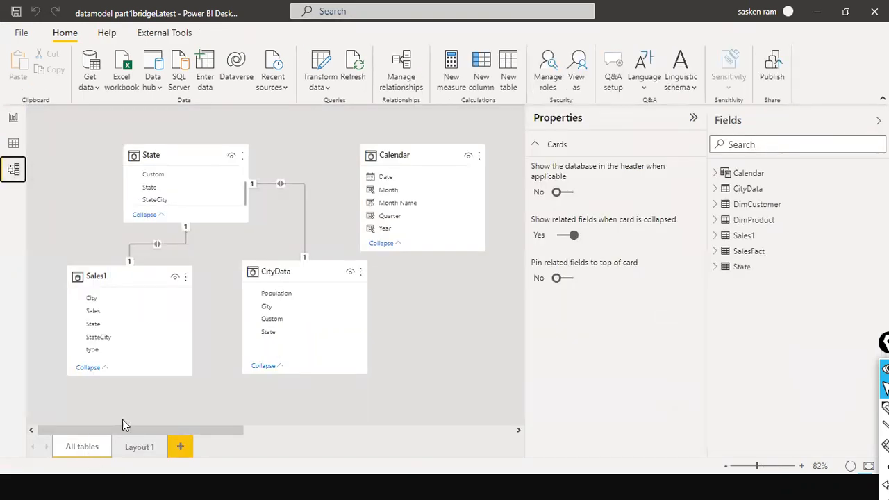
pyautogui.moveTo(127, 430); pyautogui.dragTo(400, 432)
pyautogui.moveTo(166, 153); pyautogui.dragTo(151, 253)
pyautogui.moveTo(351, 149); pyautogui.dragTo(78, 144)
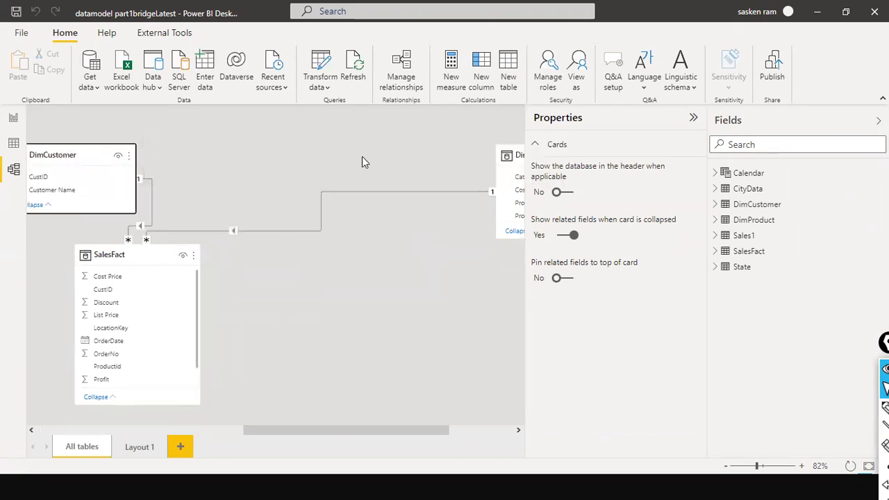
# Arrange the diagram so SalesFact sits centred below DimCustomer and DimProduct, with DimProduct on its upper right
pyautogui.moveTo(516, 157)
pyautogui.mouseDown()
pyautogui.moveTo(169, 143)
pyautogui.moveTo(516, 157)
pyautogui.moveTo(506, 159)
pyautogui.mouseUp()
pyautogui.moveTo(269, 430); pyautogui.dragTo(338, 413)
pyautogui.moveTo(203, 260); pyautogui.dragTo(252, 238)
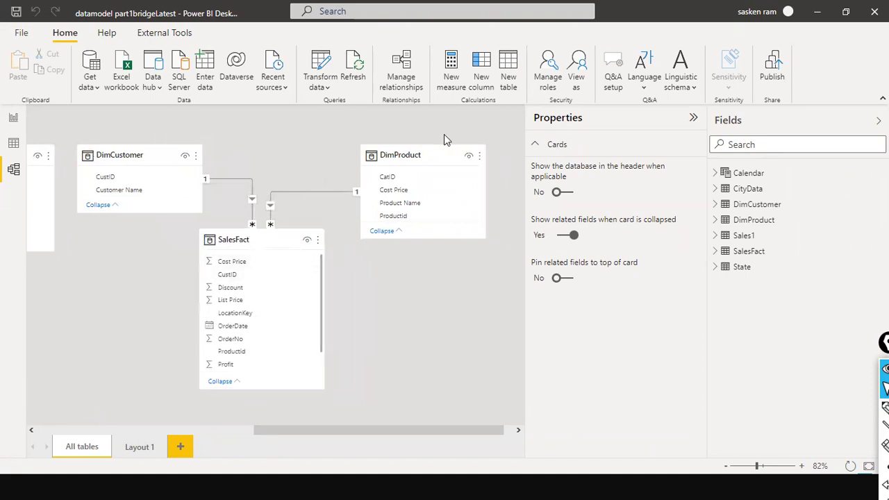
pyautogui.moveTo(430, 154); pyautogui.dragTo(470, 125)
pyautogui.moveTo(152, 153); pyautogui.dragTo(161, 153)
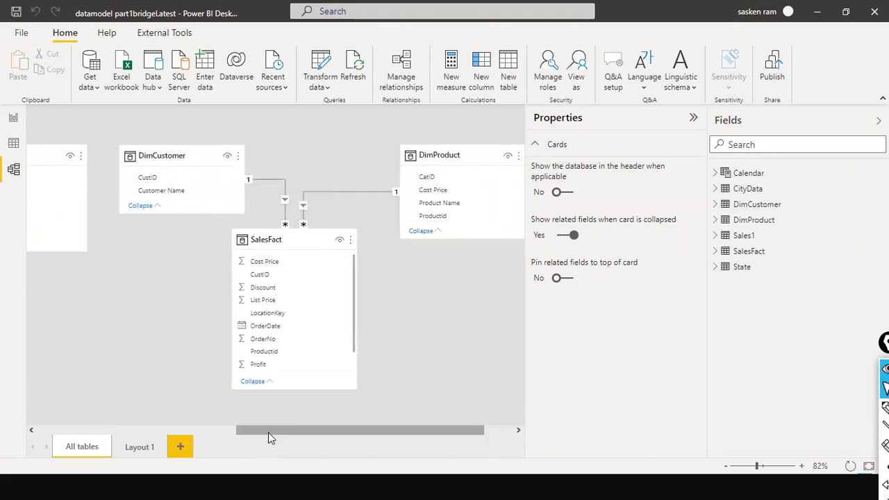
# Move the Calendar card down beside SalesFact and relate Calendar's Date column to SalesFact's OrderDate column
pyautogui.moveTo(268, 432); pyautogui.dragTo(175, 436)
pyautogui.moveTo(200, 155); pyautogui.dragTo(247, 240)
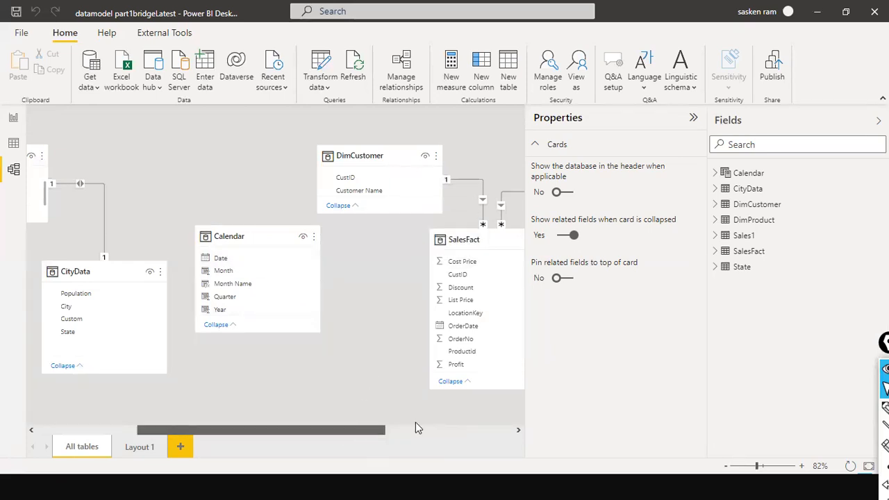
pyautogui.click(438, 429)
pyautogui.moveTo(463, 418); pyautogui.dragTo(439, 415)
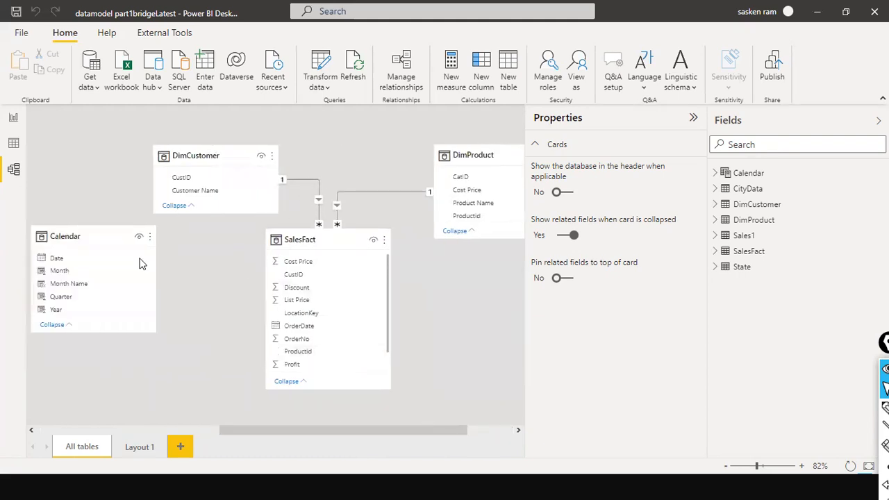
pyautogui.moveTo(61, 262); pyautogui.dragTo(303, 331)
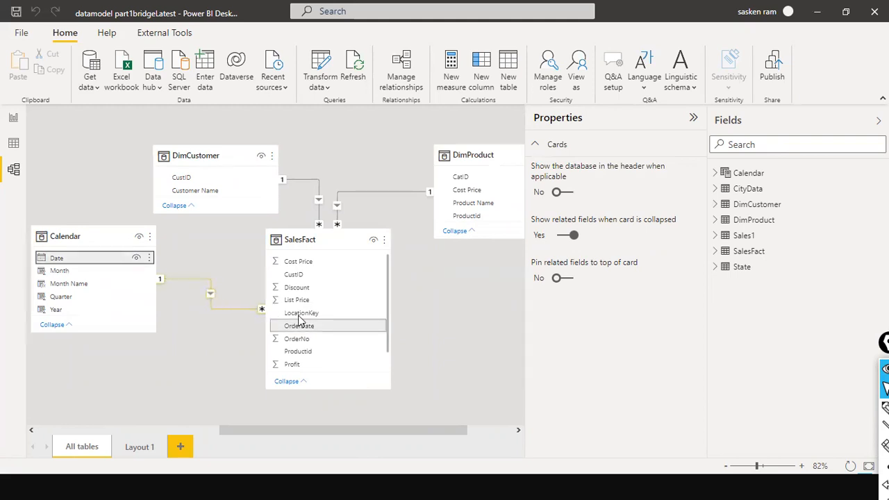
pyautogui.click(320, 325)
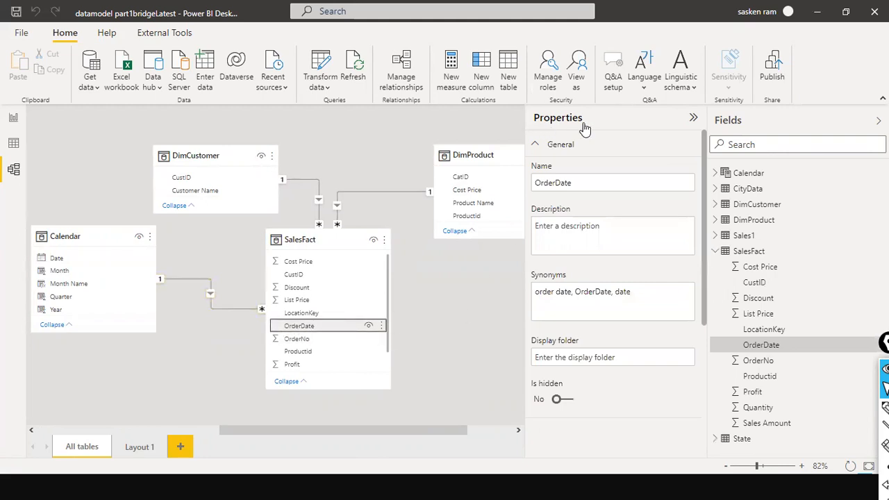
# Check the data type of SalesFact's OrderDate column, and set the data type of Calendar's Date column to Date
pyautogui.scroll(-3, 623, 319)
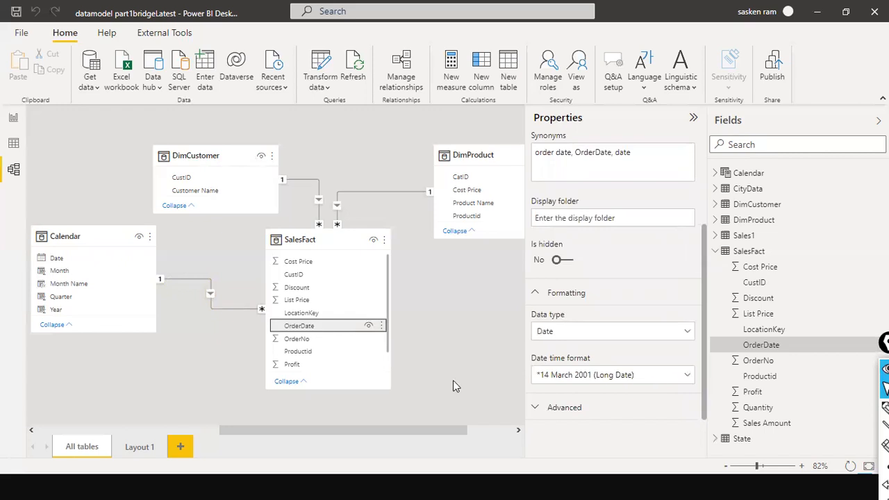
pyautogui.click(57, 259)
pyautogui.scroll(-3, 591, 291)
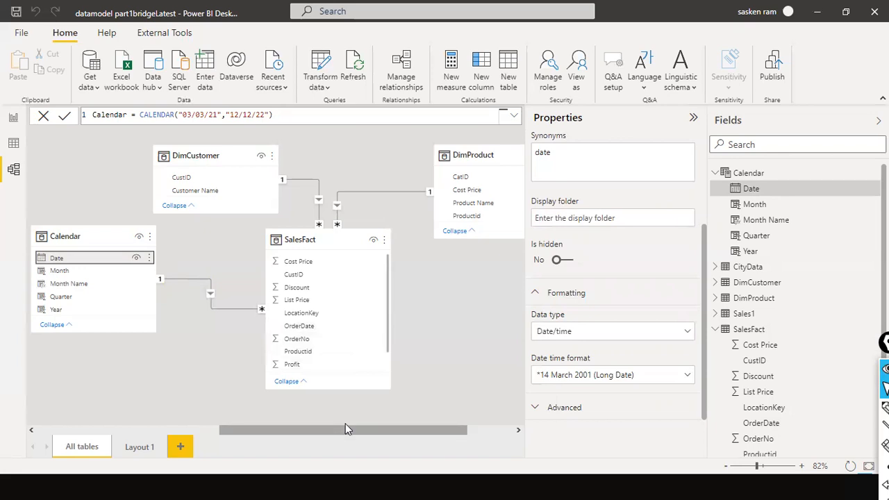
pyautogui.click(686, 333)
pyautogui.click(505, 323)
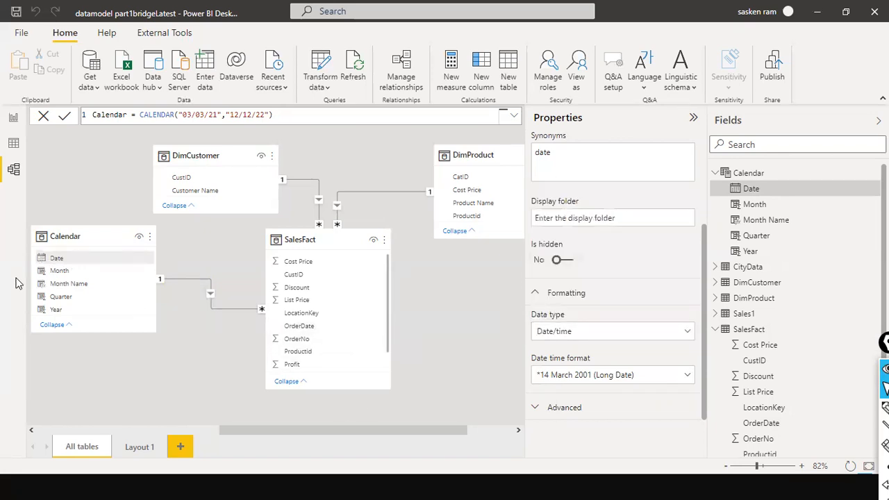
pyautogui.click(85, 258)
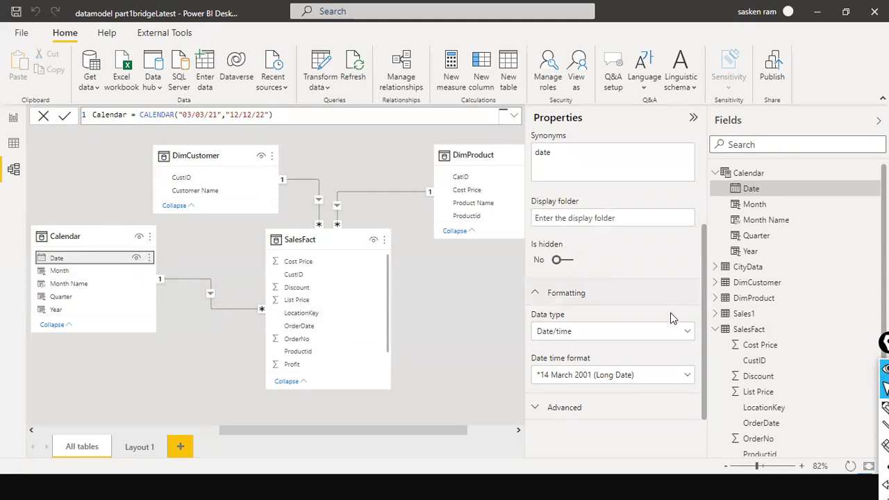
pyautogui.click(686, 331)
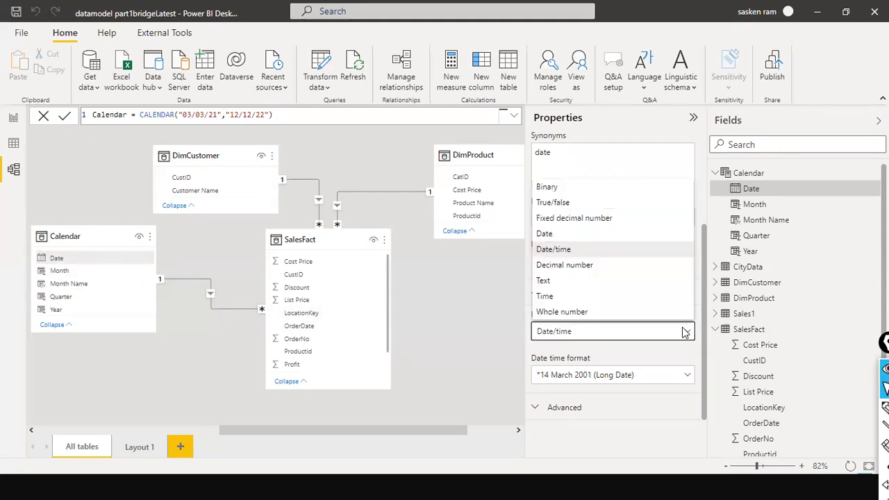
pyautogui.click(601, 235)
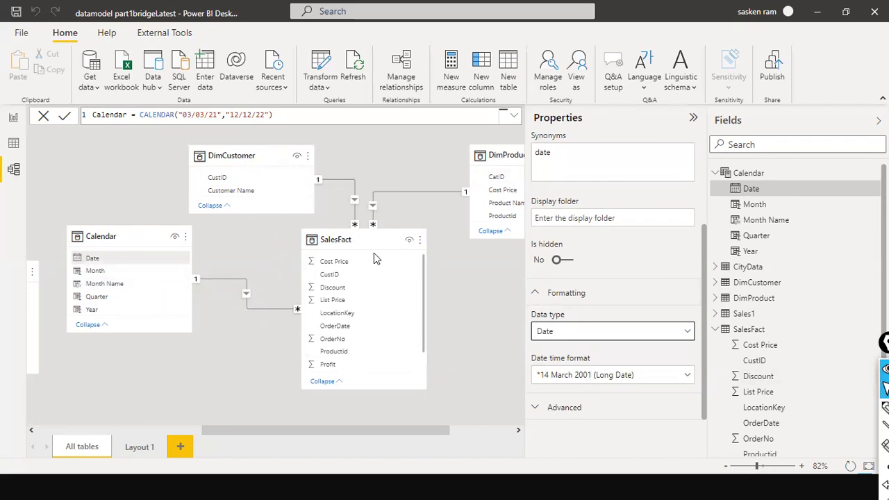
# Rearrange the diagram so Calendar and DimCustomer sit side by side in the upper row, with SalesFact lowered beneath them
pyautogui.moveTo(129, 246); pyautogui.dragTo(92, 128)
pyautogui.moveTo(226, 157); pyautogui.dragTo(277, 157)
pyautogui.moveTo(83, 143); pyautogui.dragTo(132, 155)
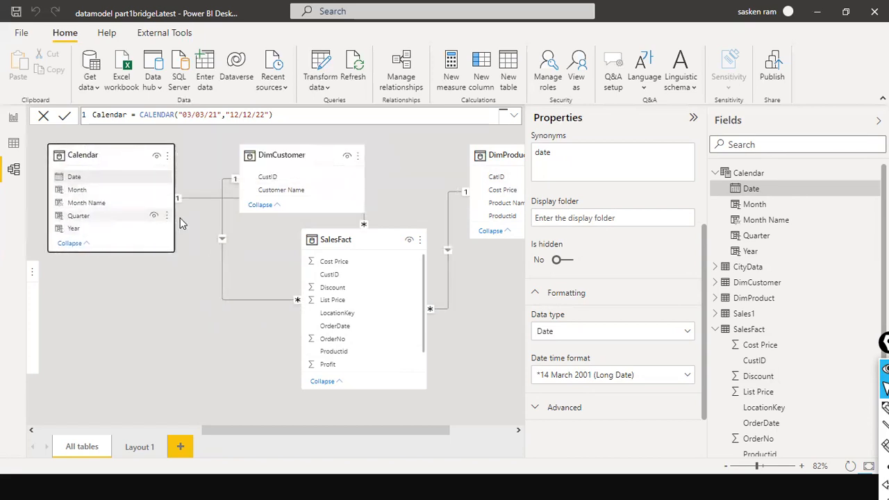
pyautogui.moveTo(285, 157); pyautogui.dragTo(335, 145)
pyautogui.moveTo(359, 241); pyautogui.dragTo(338, 296)
pyautogui.click(386, 298)
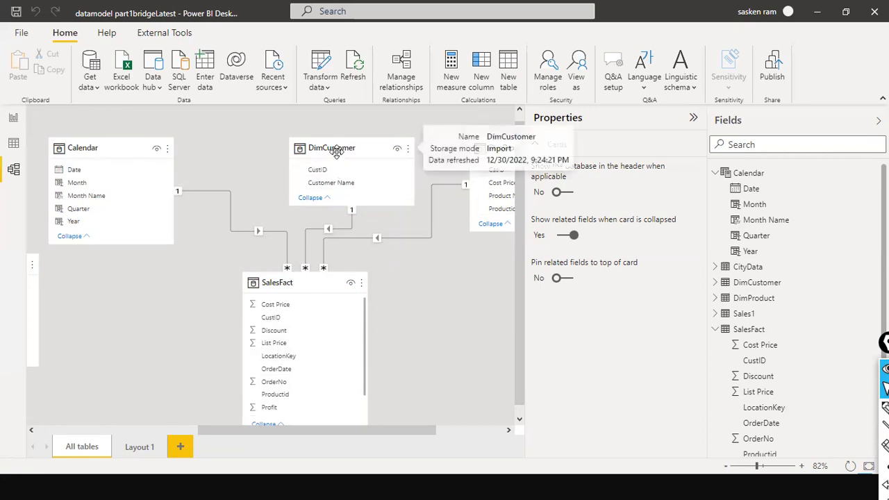
# Bring DimCustomer closer to Calendar and place DimProduct slightly lower on DimCustomer's other side, keeping the relationship lines separate
pyautogui.moveTo(332, 148); pyautogui.dragTo(279, 148)
pyautogui.moveTo(477, 143); pyautogui.dragTo(412, 143)
pyautogui.moveTo(458, 120); pyautogui.dragTo(493, 120)
pyautogui.scroll(-1, 496, 194)
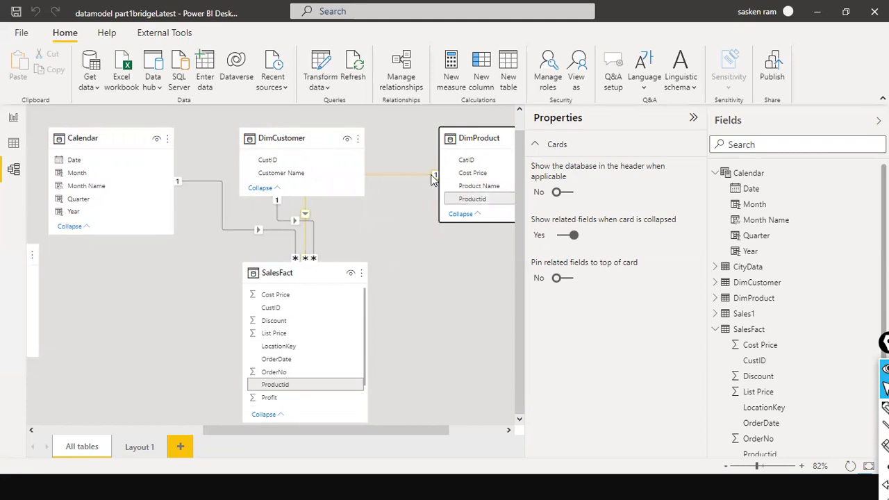
pyautogui.moveTo(458, 141); pyautogui.dragTo(467, 169)
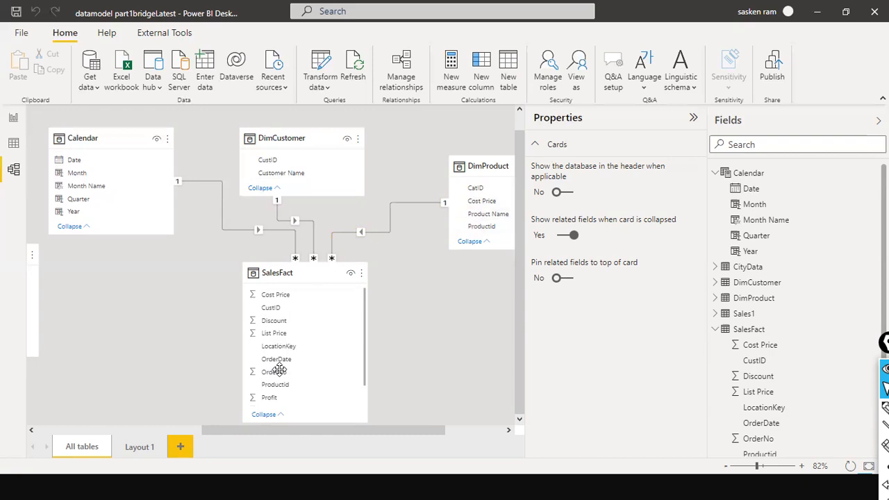
# Review SalesFact's fields in the diagram, and compare the DimProduct and SalesFact records in the Data view
pyautogui.scroll(-1, 280, 391)
pyautogui.scroll(1, 289, 374)
pyautogui.scroll(-2, 305, 354)
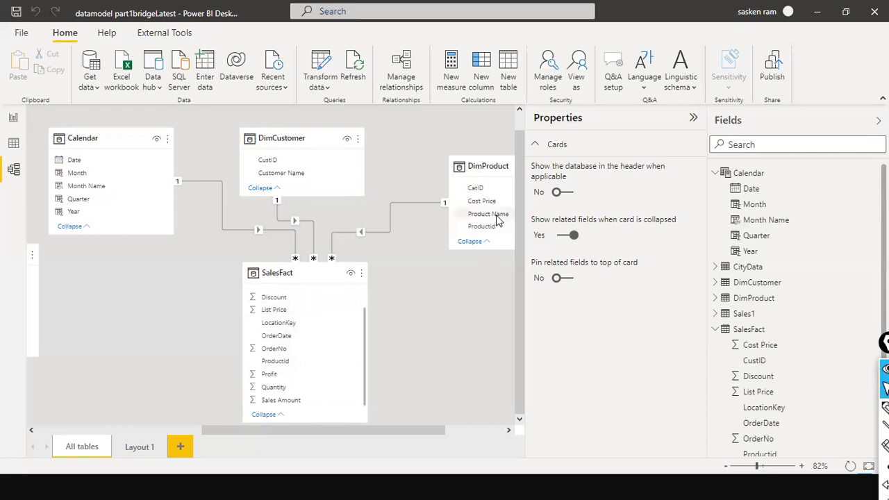
pyautogui.click(9, 147)
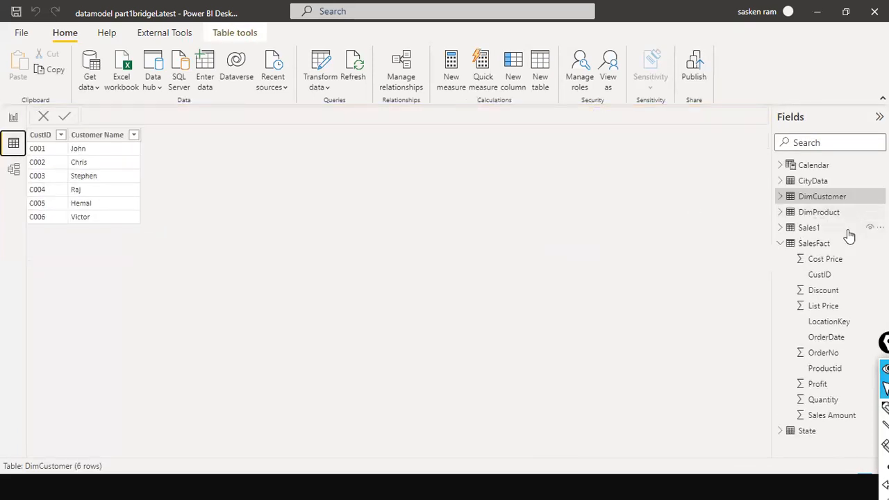
pyautogui.click(819, 213)
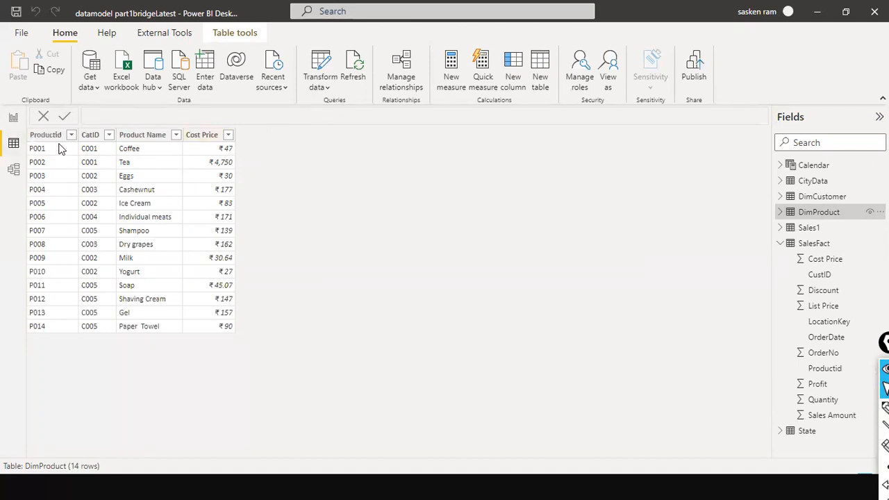
pyautogui.click(827, 249)
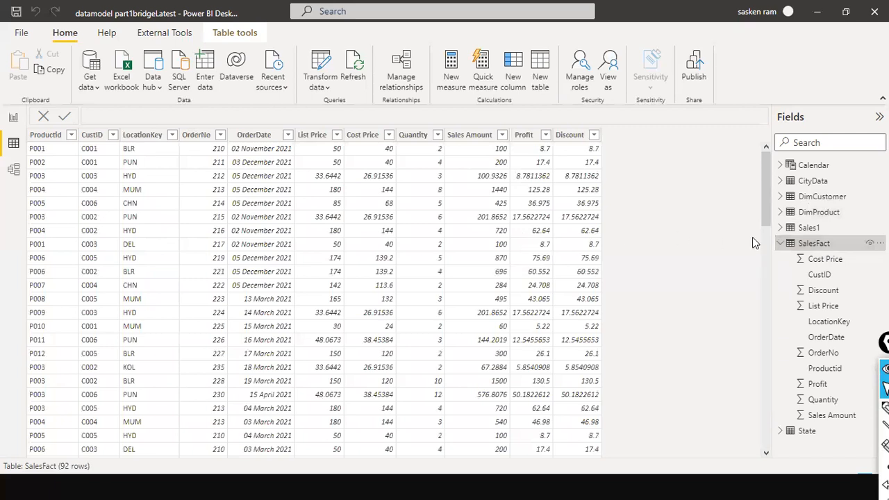
pyautogui.click(778, 213)
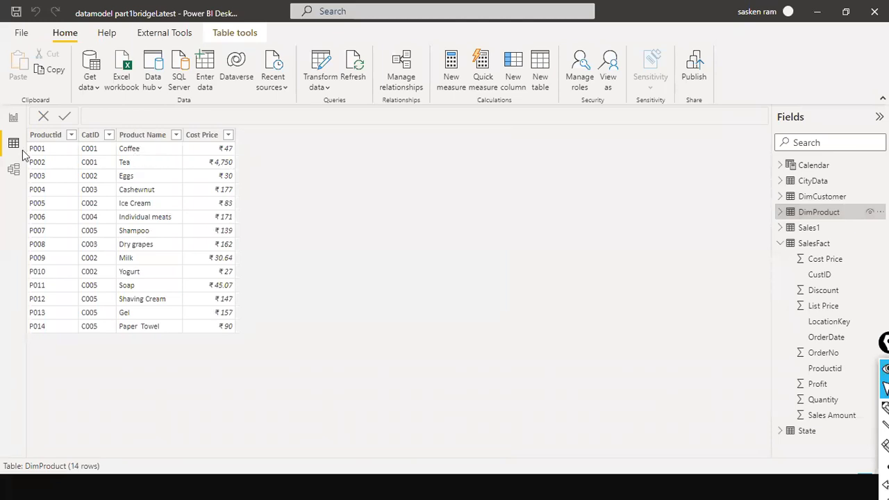
pyautogui.click(799, 248)
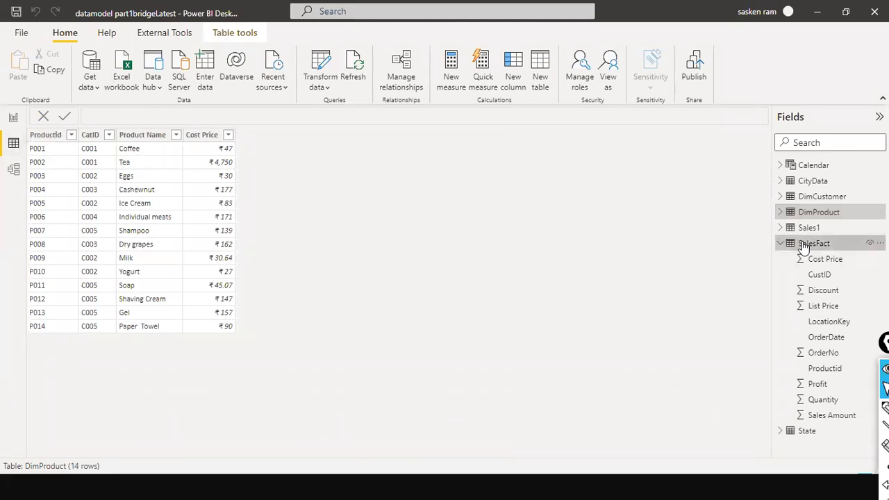
pyautogui.scroll(-5, 61, 202)
pyautogui.scroll(5, 62, 202)
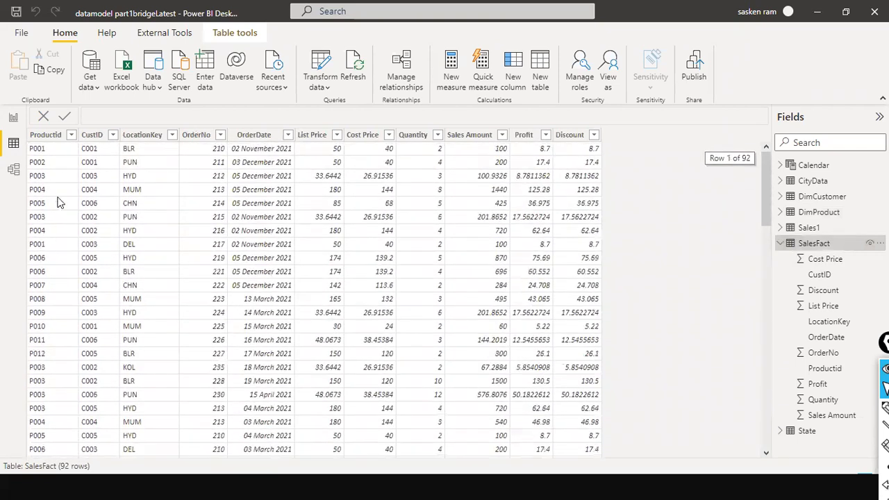
# Filter the SalesFact table's Productid column to show only P001
pyautogui.click(69, 137)
pyautogui.click(71, 137)
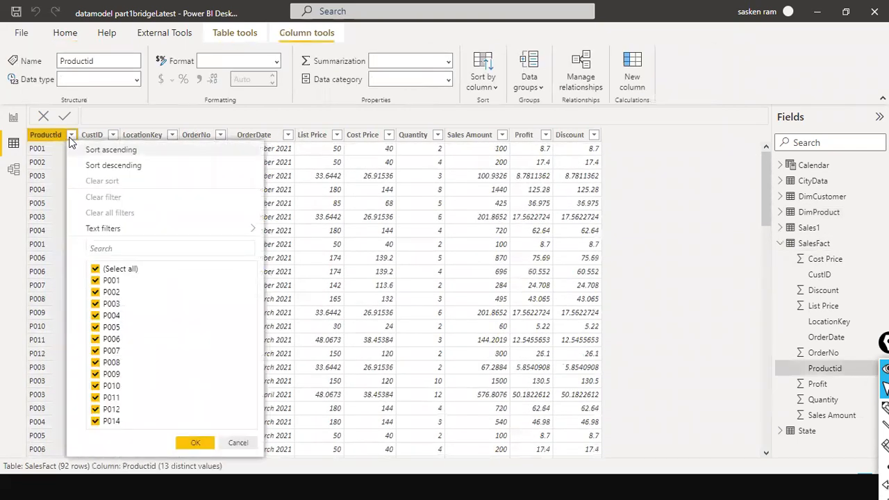
pyautogui.click(95, 270)
pyautogui.click(95, 281)
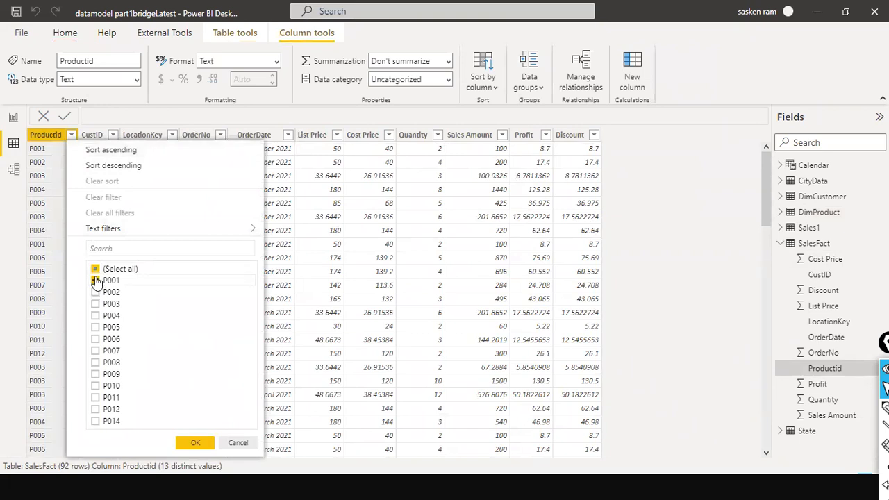
pyautogui.click(209, 445)
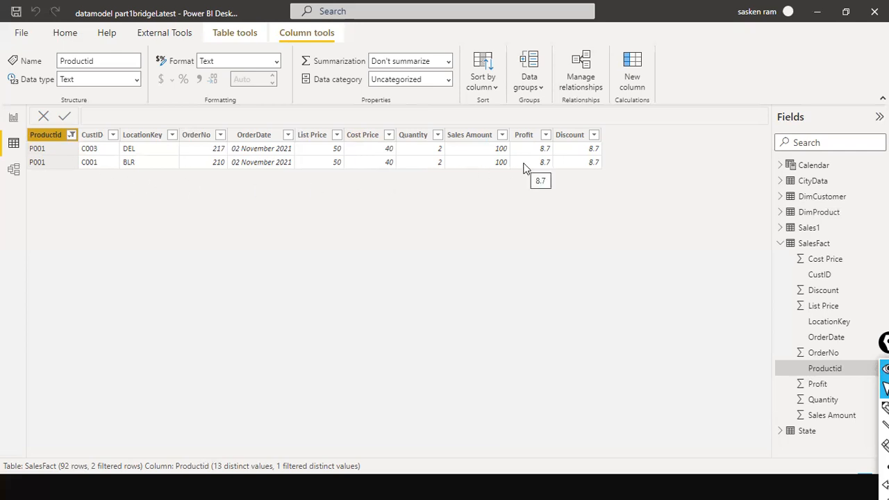
# Compare DimProduct with the filtered SalesFact rows, and expand DimProduct's fields to examine the columns of both tables
pyautogui.click(820, 213)
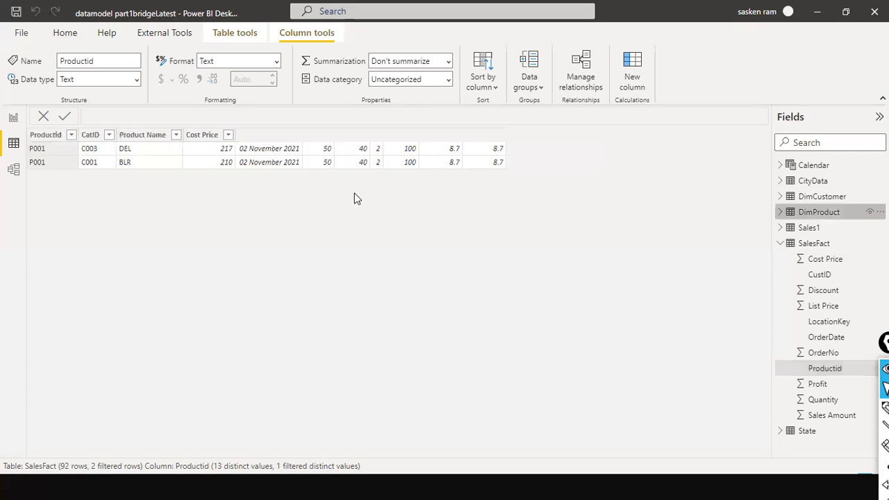
pyautogui.click(806, 245)
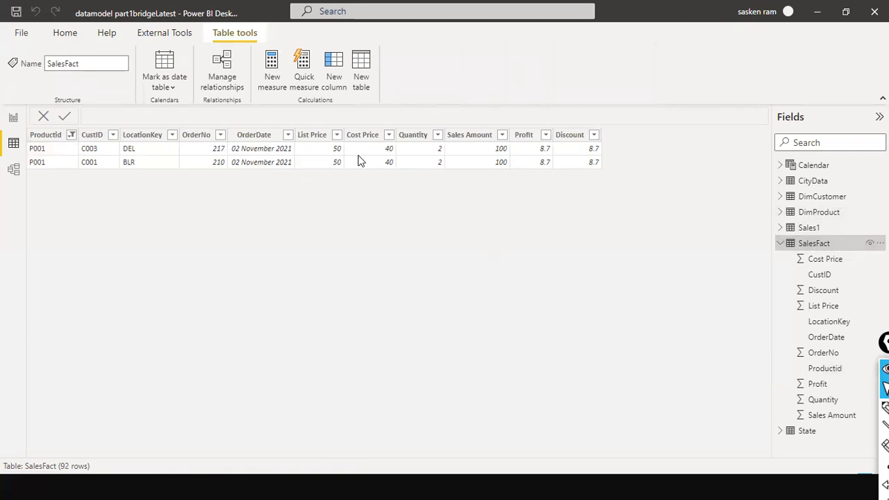
pyautogui.click(849, 216)
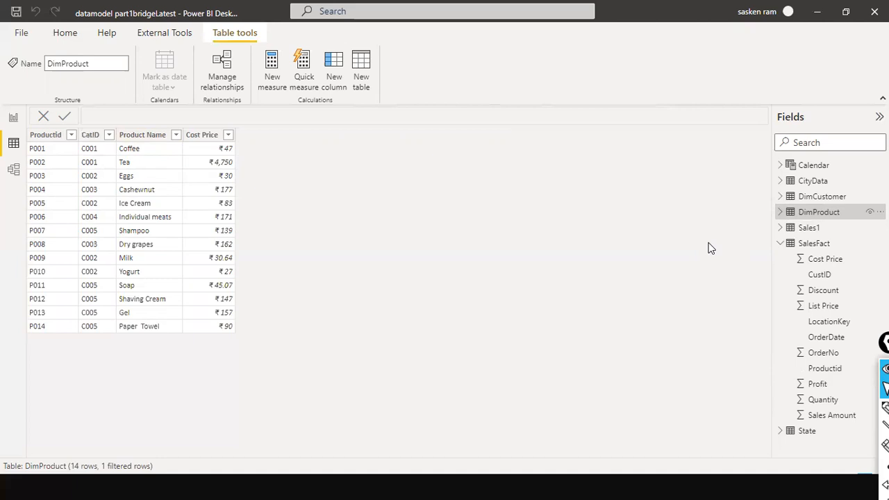
pyautogui.hotkey('ctrl', 'shift', 'a')
pyautogui.moveTo(765, 211)
pyautogui.mouseDown()
pyautogui.moveTo(724, 215)
pyautogui.moveTo(742, 280)
pyautogui.moveTo(778, 255)
pyautogui.mouseUp()
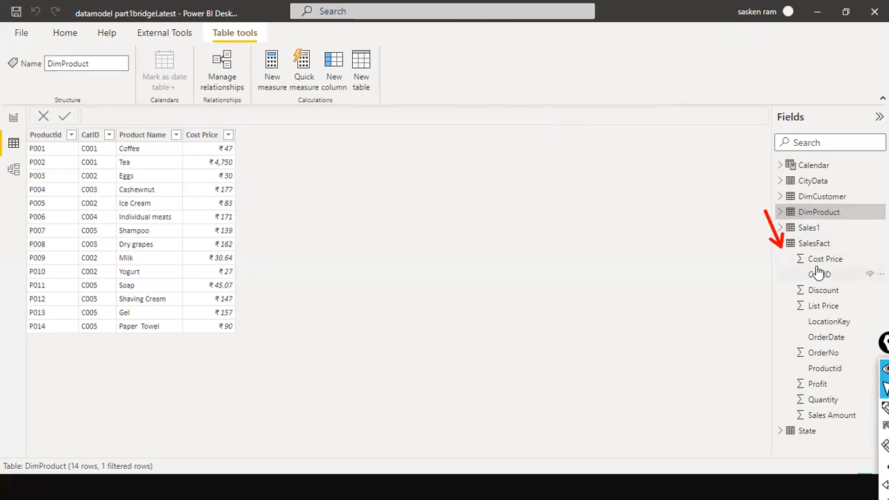
pyautogui.click(781, 212)
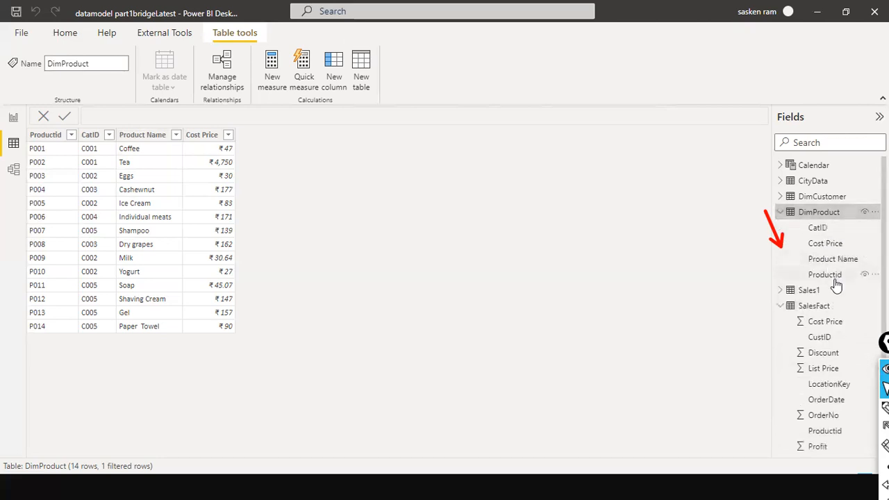
pyautogui.scroll(-2, 823, 369)
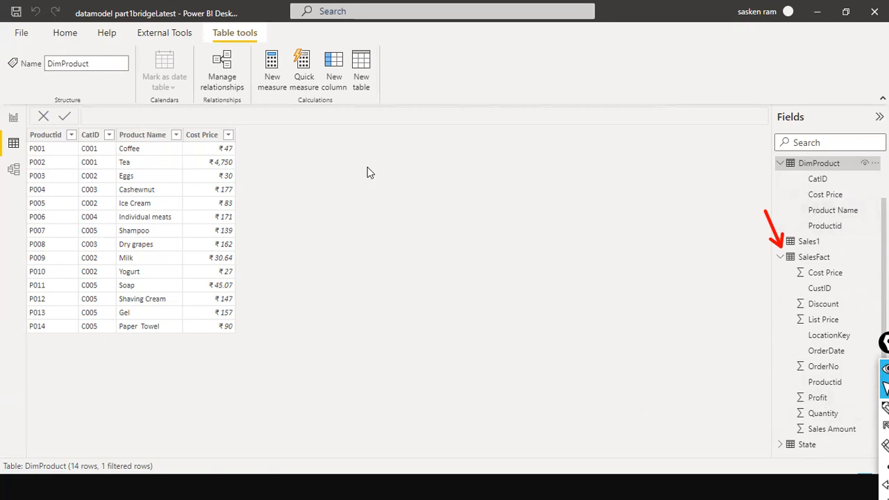
# Delete the Cost Price column from the SalesFact table
pyautogui.click(808, 264)
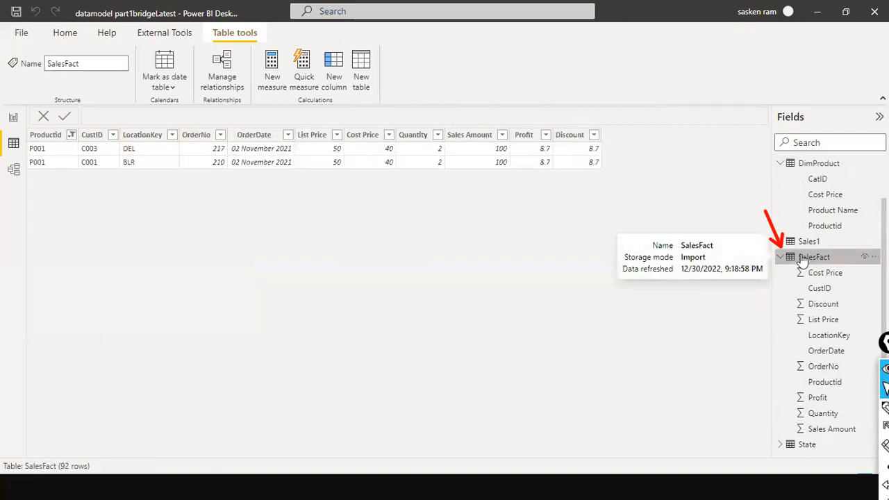
pyautogui.rightClick(367, 140)
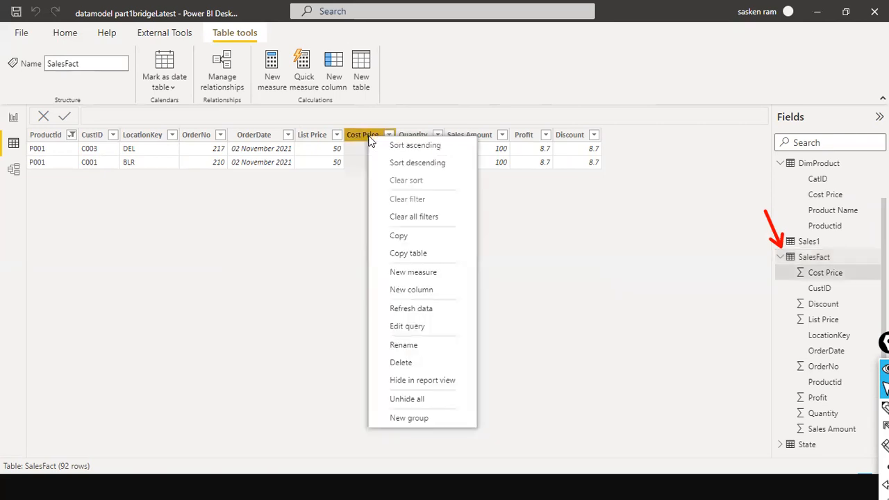
pyautogui.click(415, 366)
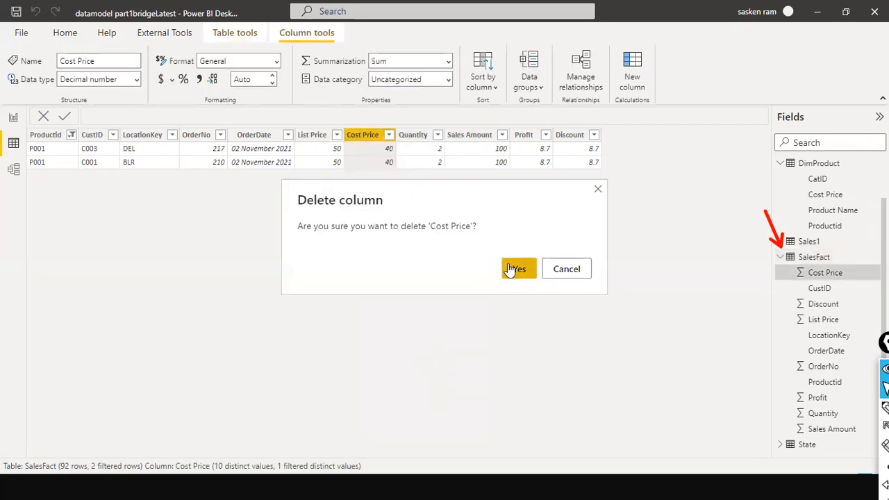
pyautogui.click(512, 269)
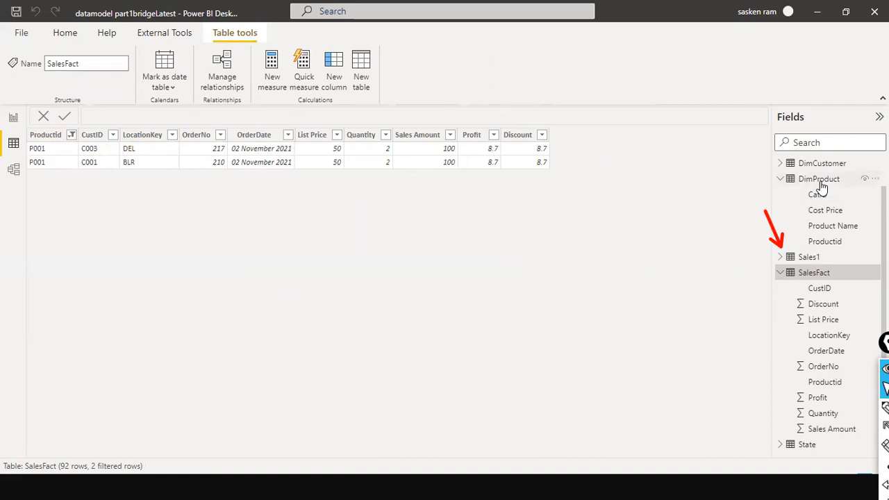
# Compare the product records in DimProduct with the filtered rows and remaining columns of SalesFact
pyautogui.moveTo(821, 187)
pyautogui.click(837, 182)
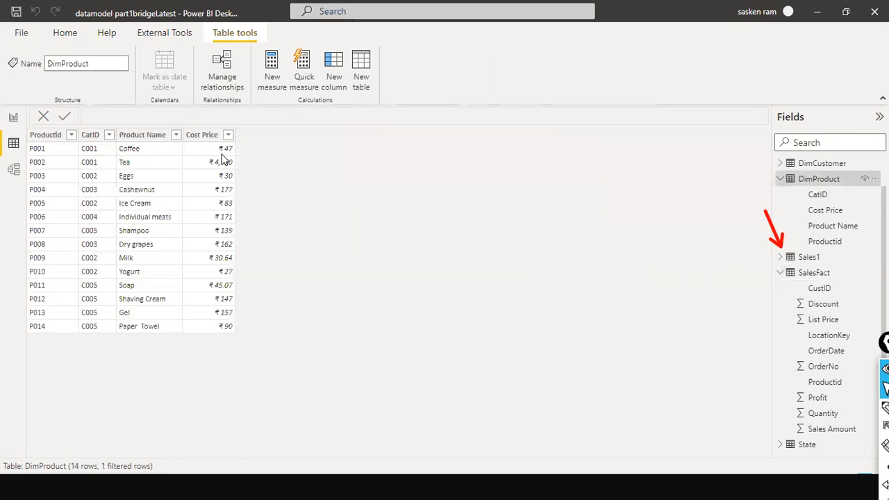
pyautogui.click(820, 275)
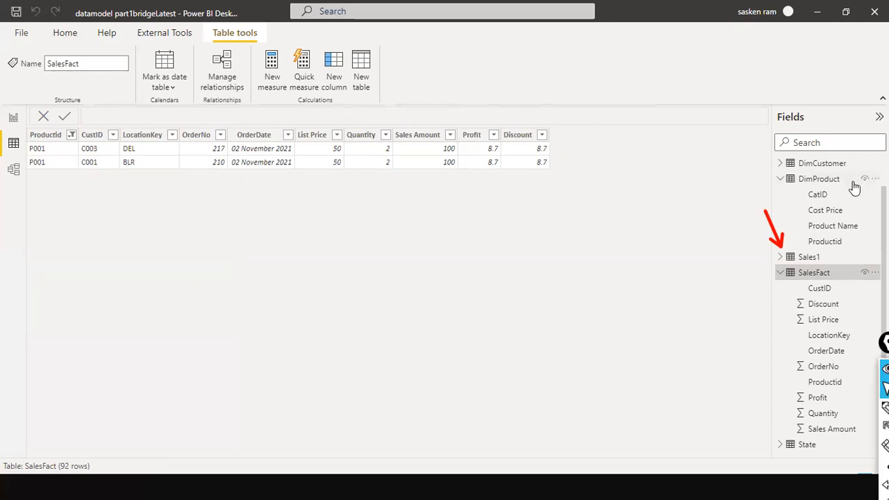
pyautogui.click(812, 167)
pyautogui.click(811, 182)
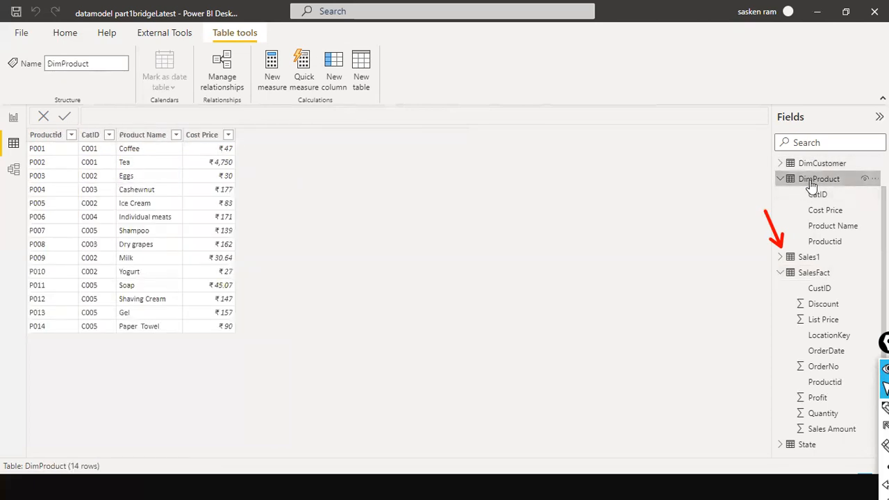
pyautogui.click(819, 286)
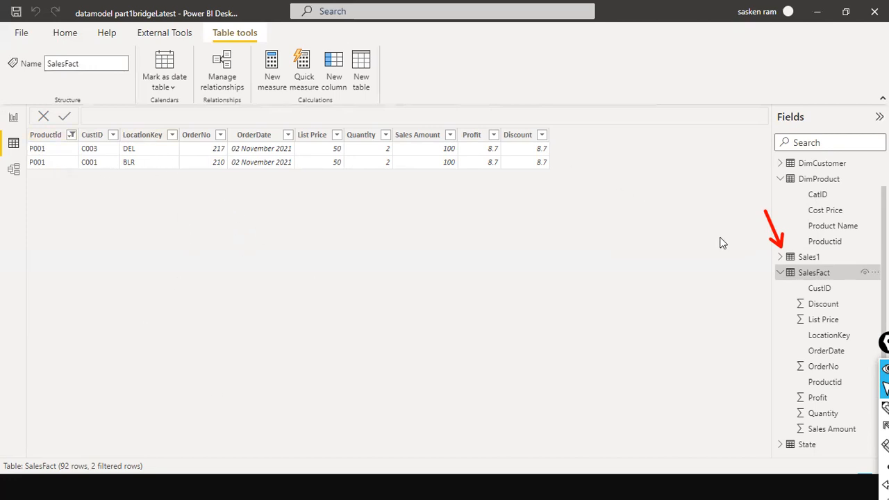
pyautogui.click(809, 179)
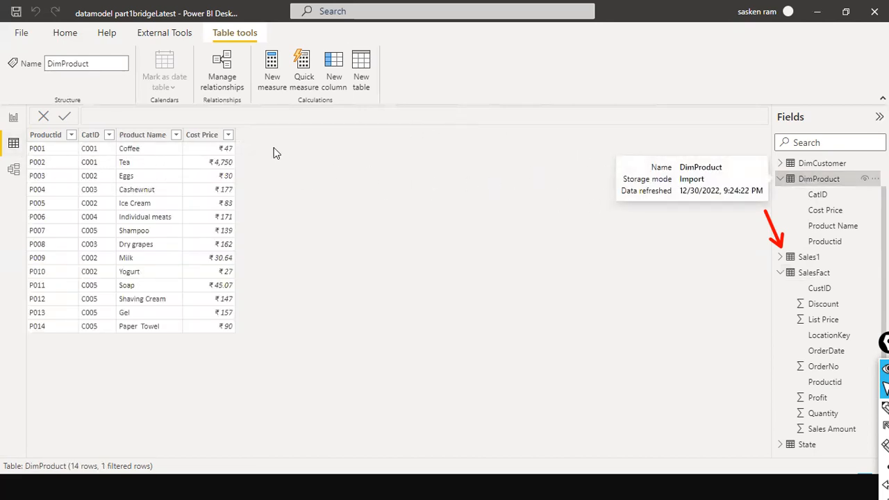
# Clear the Productid filter on the SalesFact table
pyautogui.click(806, 277)
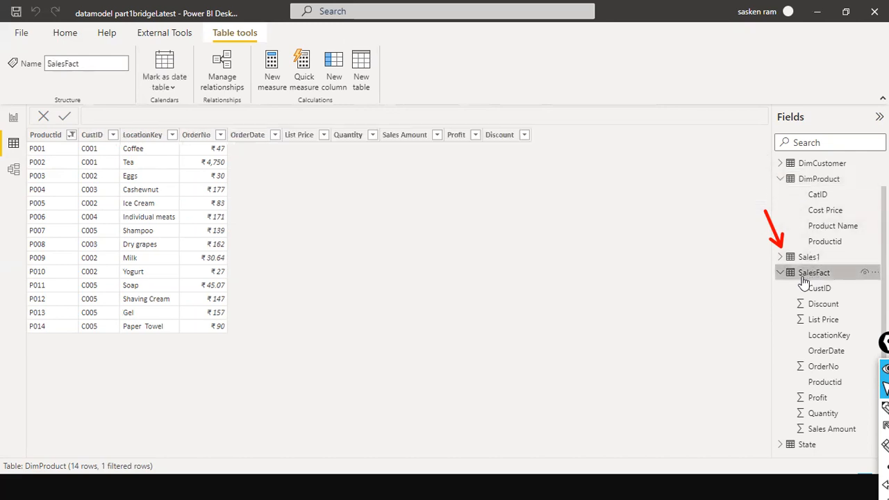
pyautogui.click(71, 134)
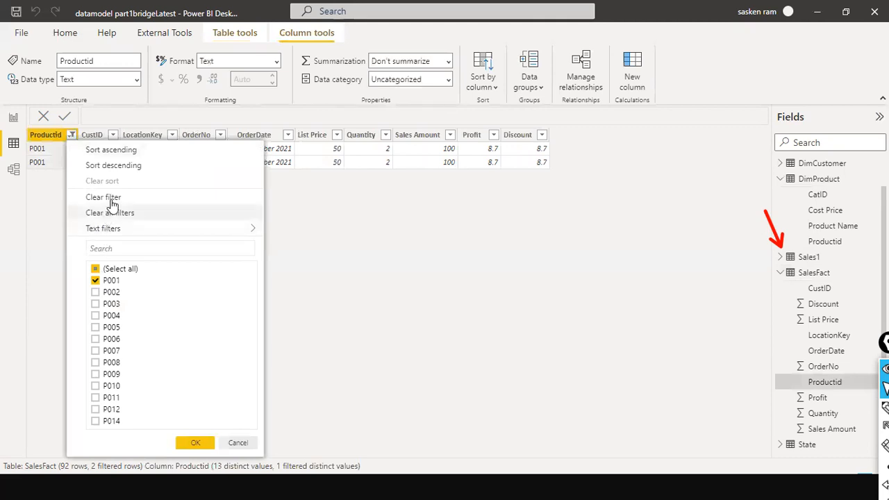
pyautogui.click(112, 198)
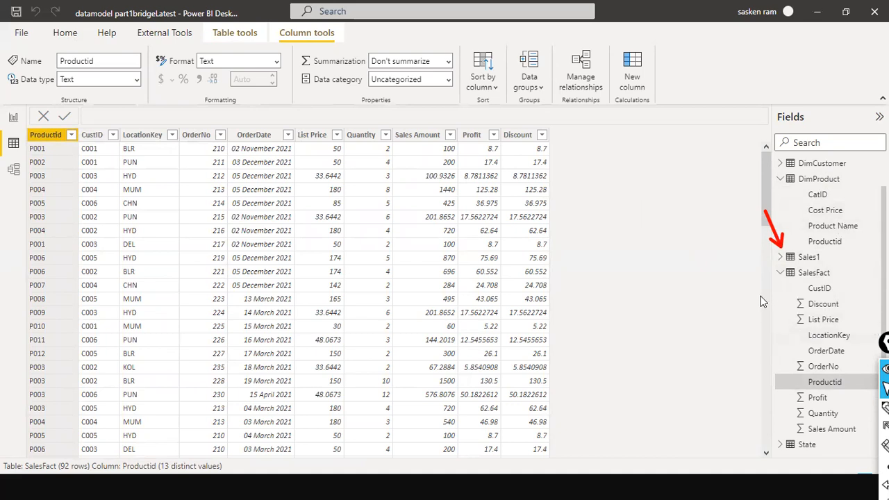
# Delete the relationship between DimProduct and SalesFact in the model diagram, and recreate it by linking their Productid columns
pyautogui.click(14, 169)
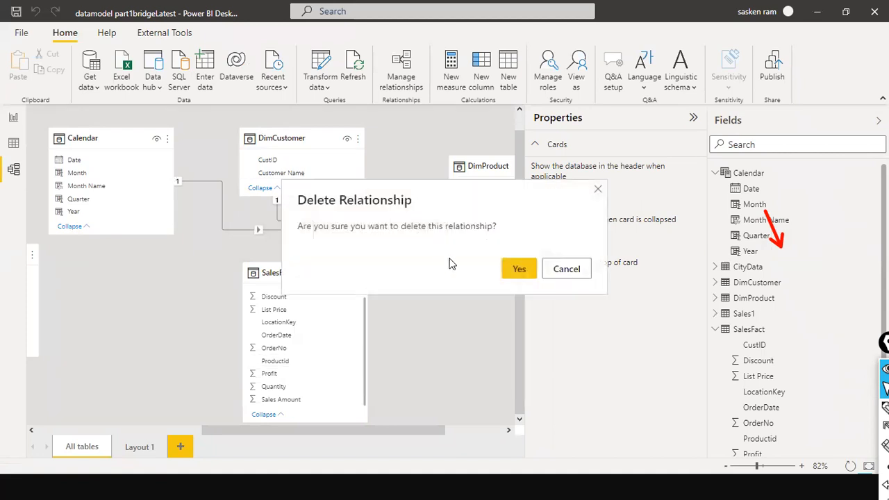
pyautogui.click(518, 265)
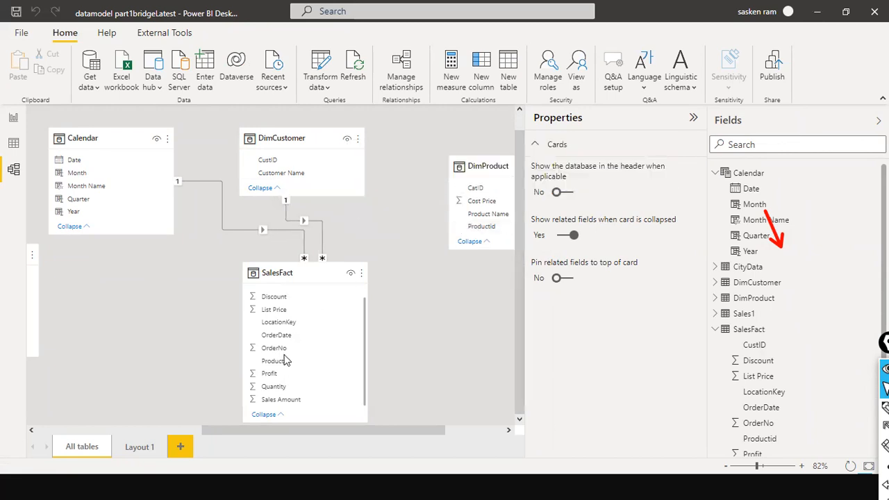
pyautogui.moveTo(476, 230); pyautogui.dragTo(294, 365)
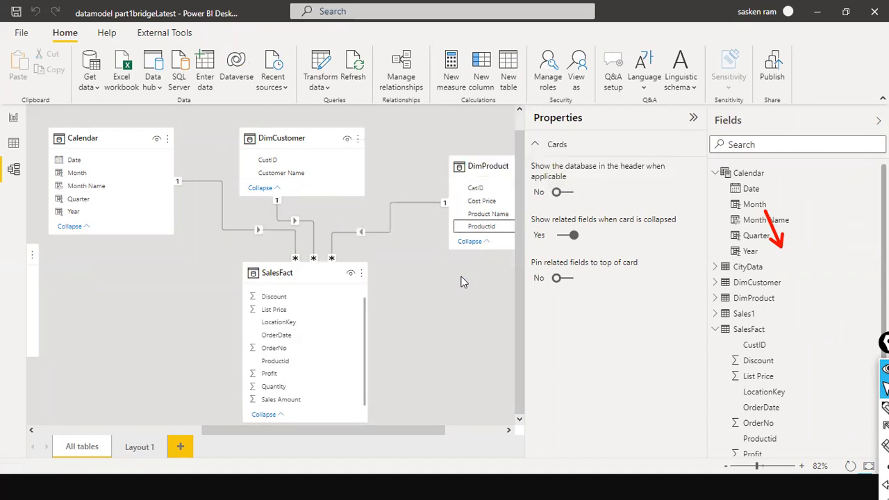
# Review the cardinality options of the SalesFact–DimProduct relationship and keep Many to one (*:1)
pyautogui.doubleClick(405, 209)
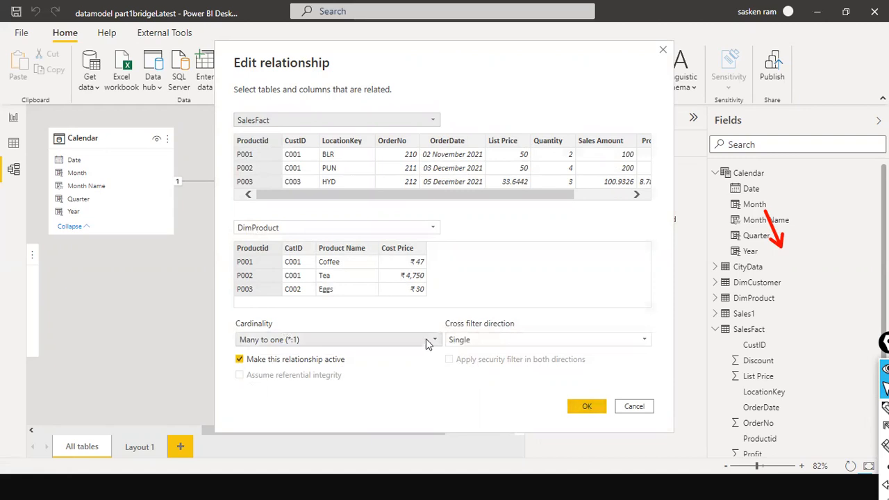
pyautogui.click(278, 340)
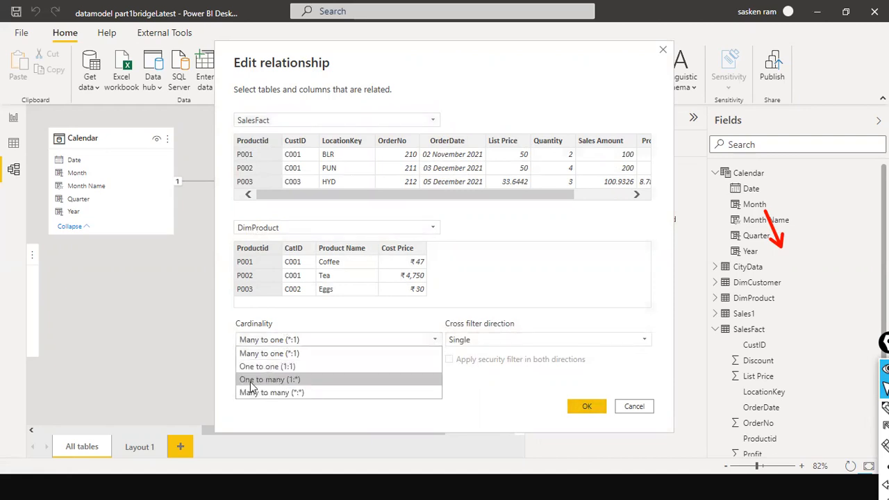
pyautogui.click(310, 354)
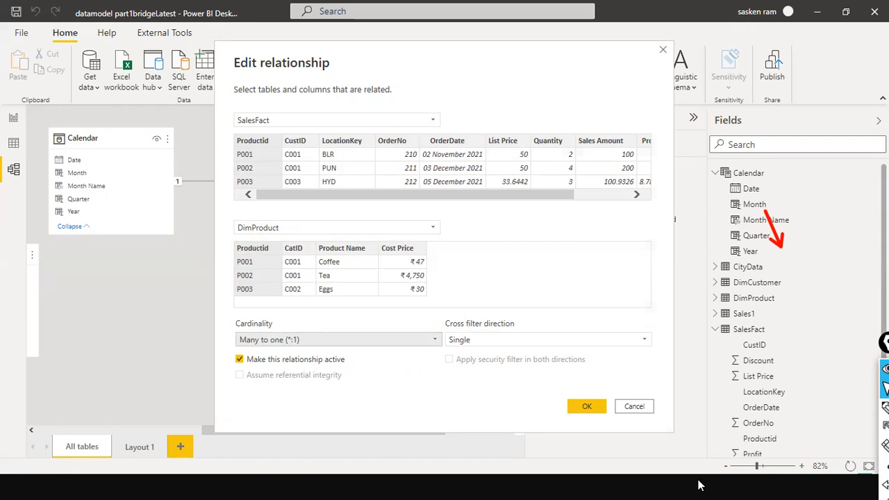
pyautogui.click(589, 407)
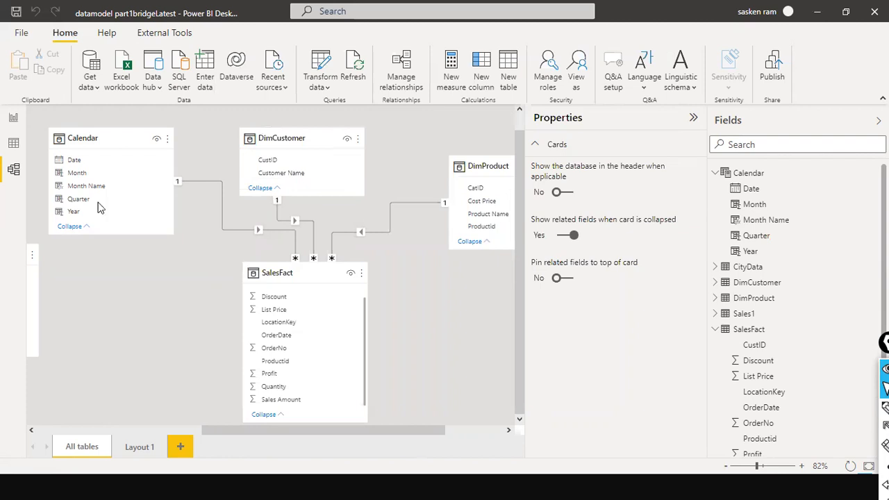
# Reposition the empty table visual on report Page 7 and fill it with Product Name and Cost Price from DimProduct
pyautogui.click(13, 117)
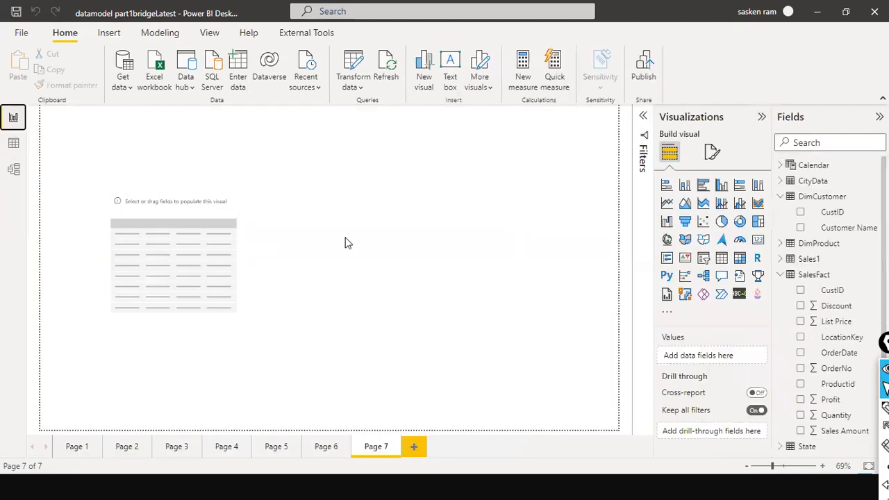
pyautogui.moveTo(201, 209); pyautogui.dragTo(265, 181)
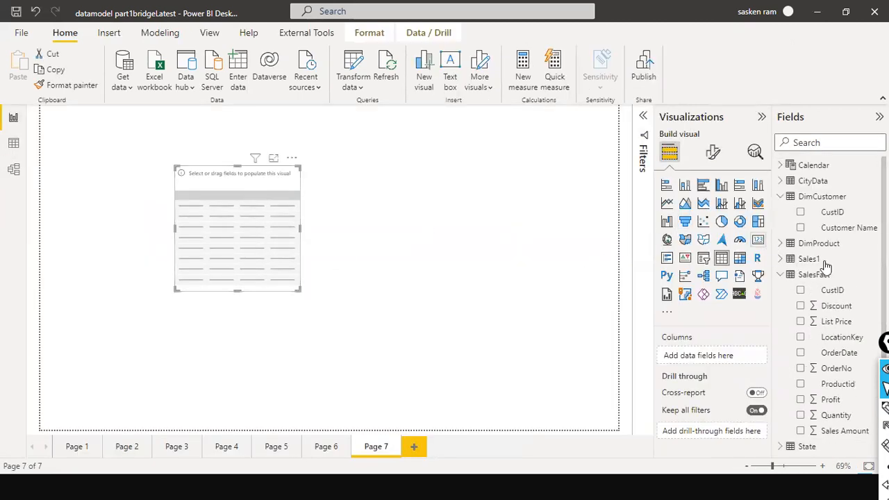
pyautogui.moveTo(848, 228); pyautogui.dragTo(236, 200)
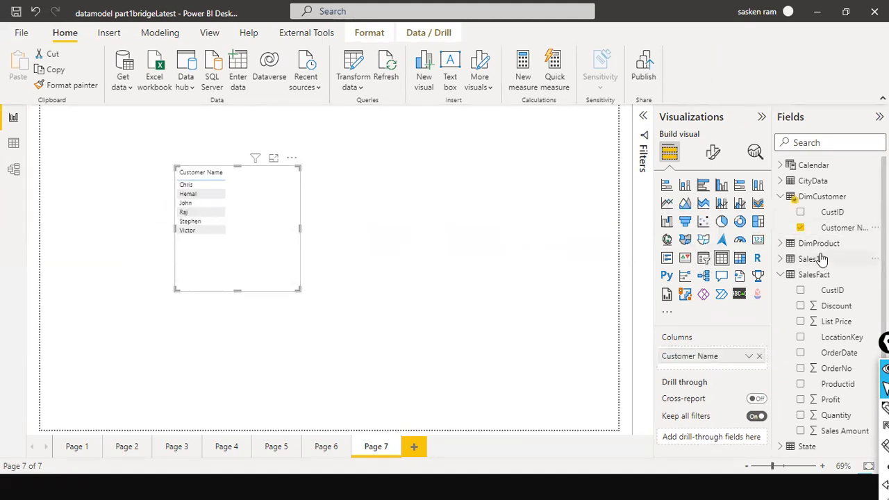
pyautogui.click(800, 228)
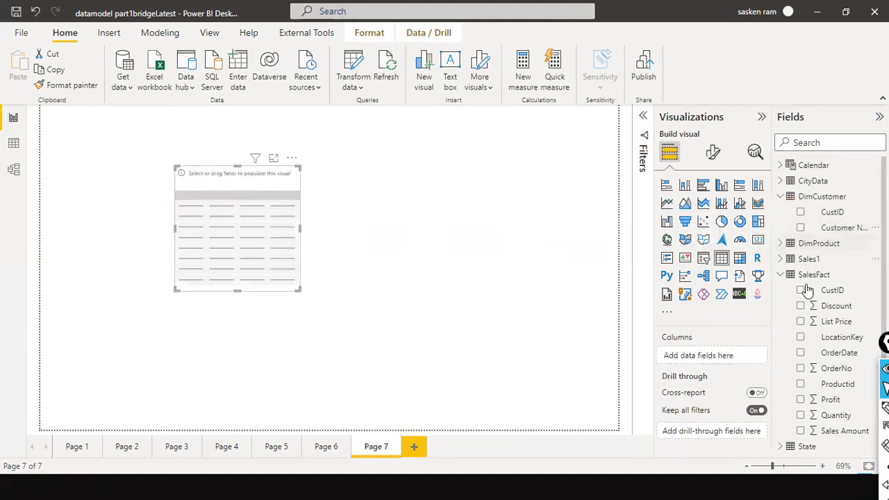
pyautogui.click(780, 244)
pyautogui.moveTo(853, 292); pyautogui.dragTo(241, 217)
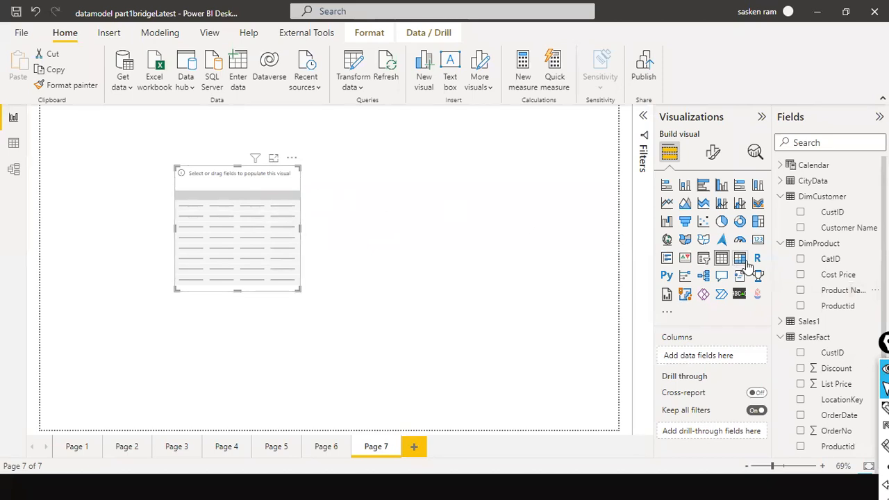
pyautogui.click(800, 291)
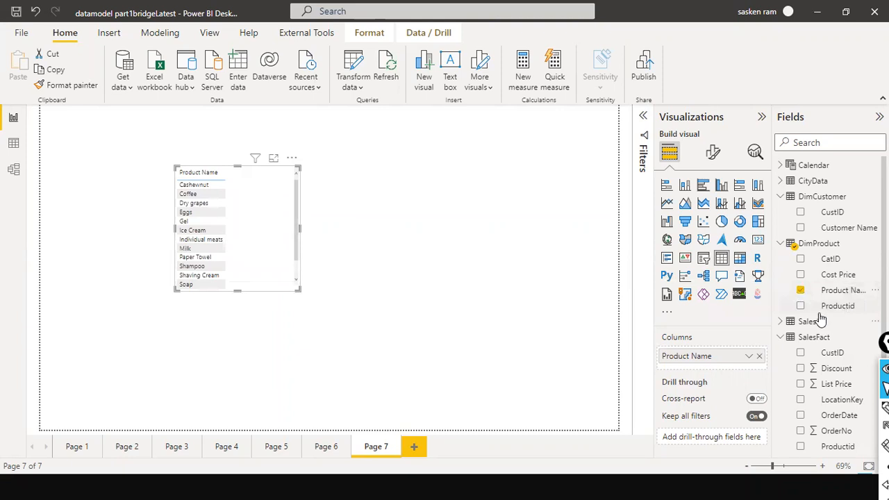
pyautogui.click(800, 275)
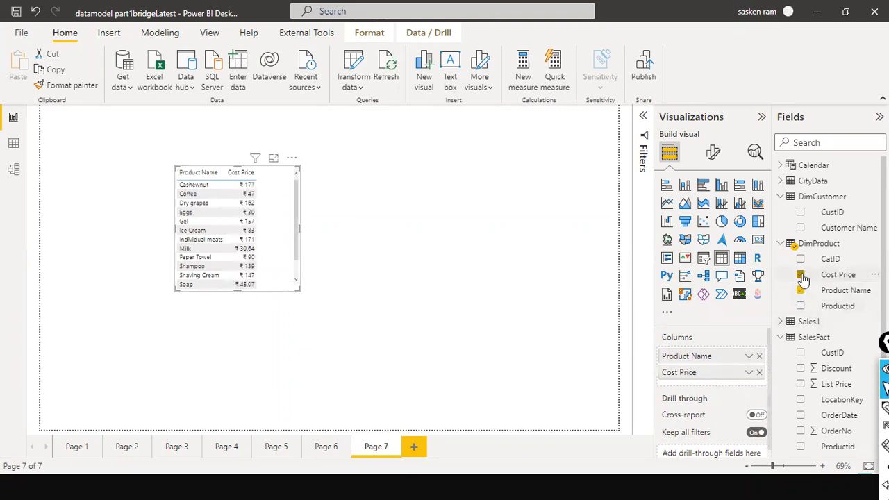
# Add List Price from SalesFact to the product table visual and enlarge the visual in width and height
pyautogui.scroll(-1, 810, 335)
pyautogui.scroll(-3, 809, 335)
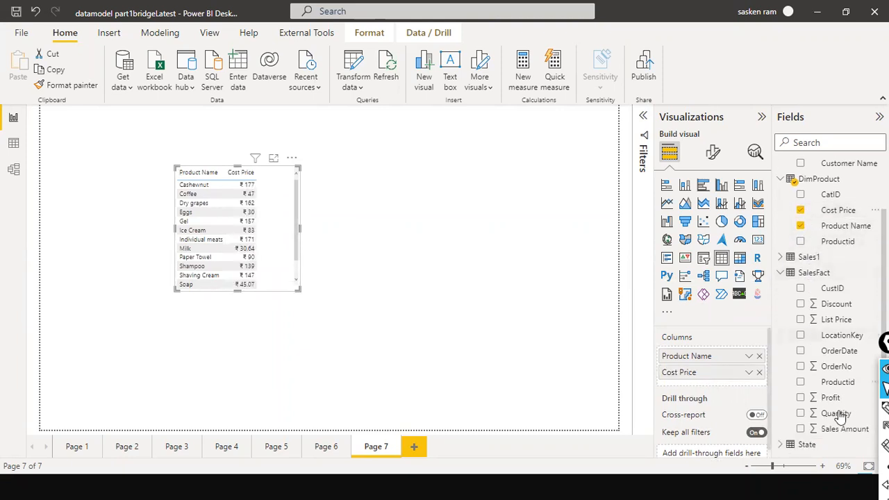
pyautogui.click(801, 320)
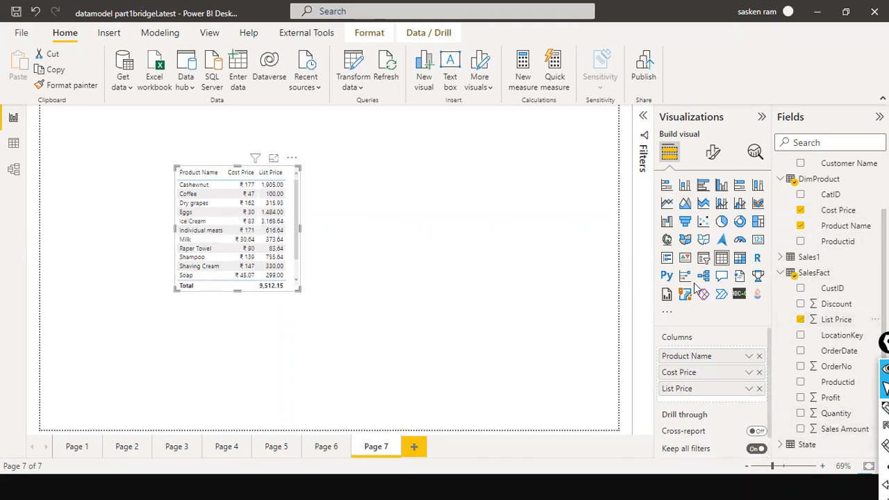
pyautogui.moveTo(299, 230); pyautogui.dragTo(373, 220)
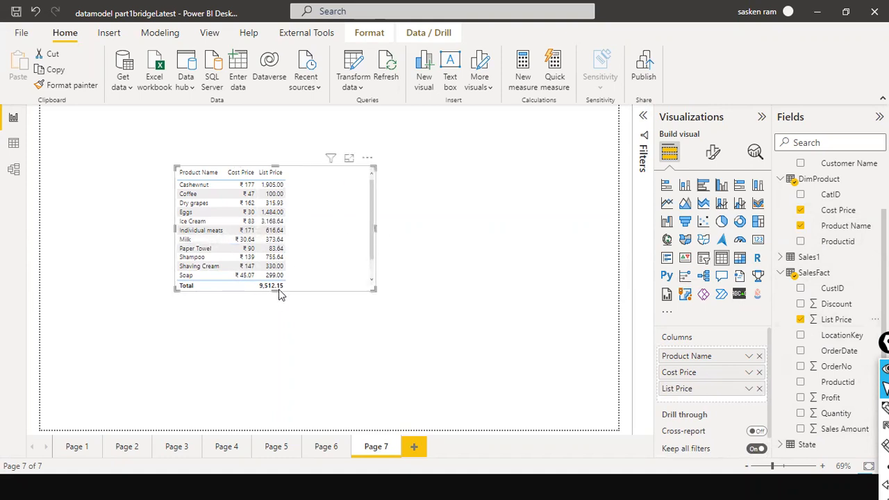
pyautogui.moveTo(278, 289); pyautogui.dragTo(276, 345)
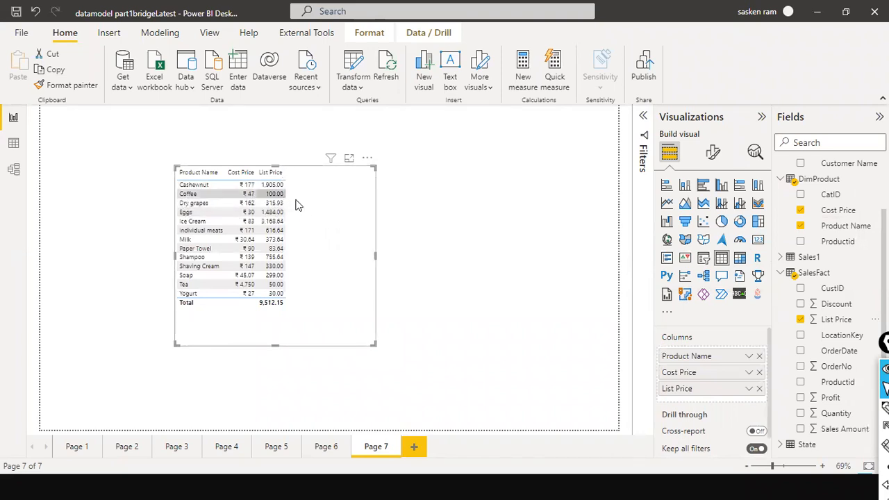
# Set the List Price column to Don't summarize and enlarge the table visual further
pyautogui.click(750, 390)
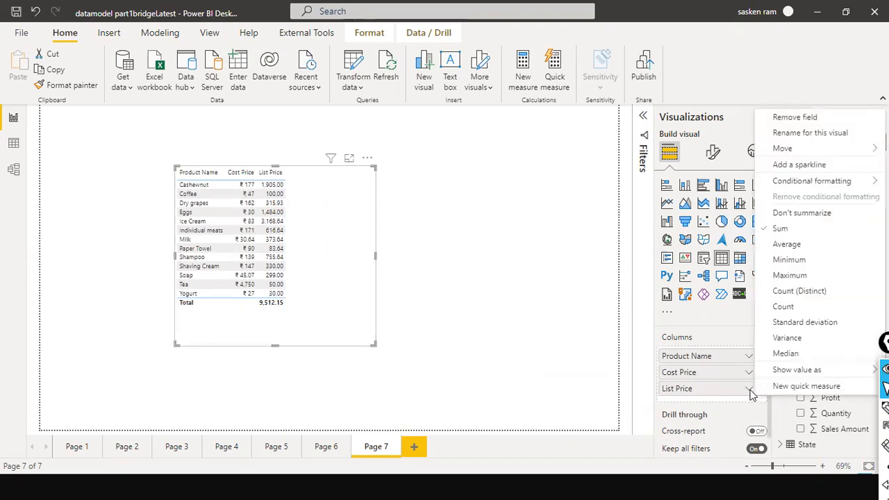
pyautogui.click(796, 214)
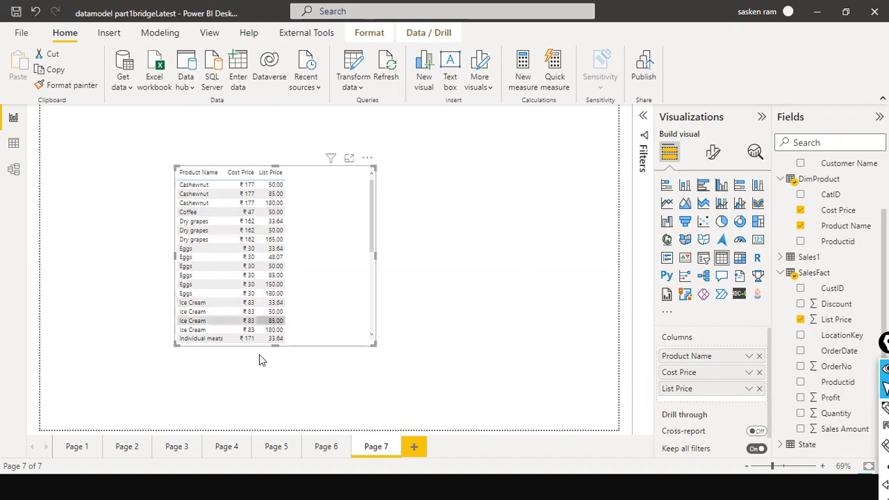
pyautogui.moveTo(275, 344); pyautogui.dragTo(270, 381)
pyautogui.moveTo(375, 275); pyautogui.dragTo(435, 268)
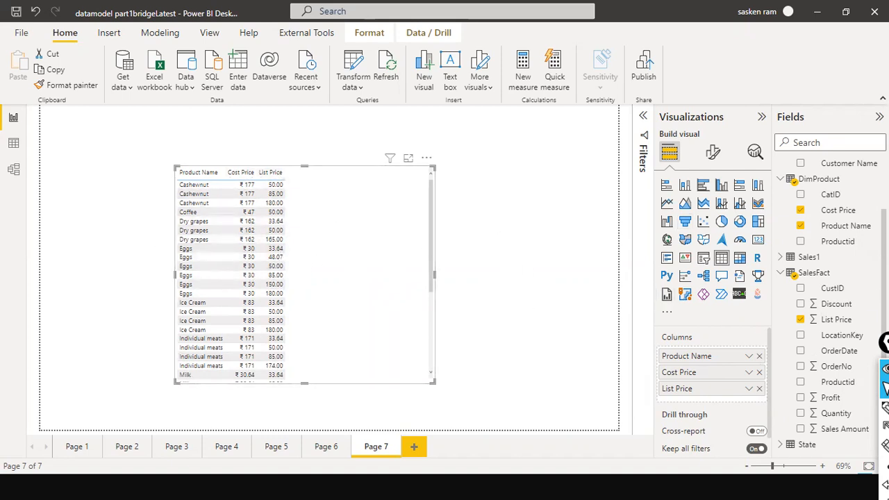
# Check the summarization options of the List Price and Cost Price columns in the table visual
pyautogui.click(749, 389)
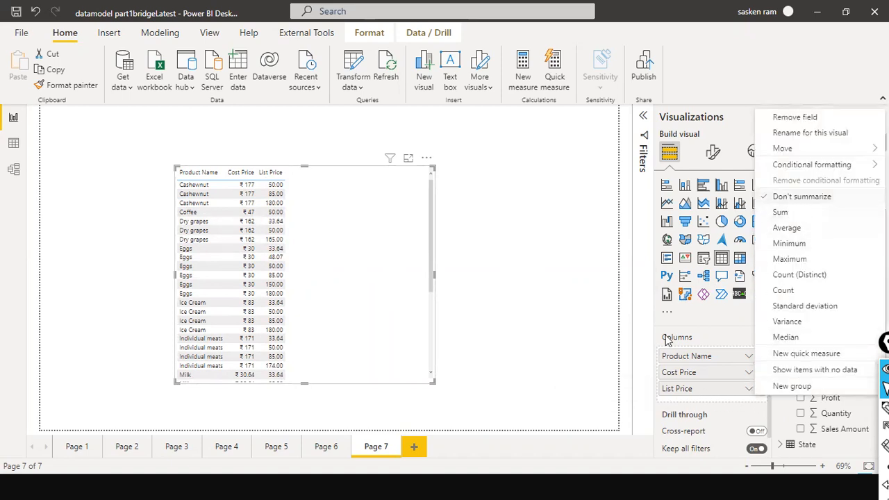
pyautogui.click(748, 373)
pyautogui.click(748, 373)
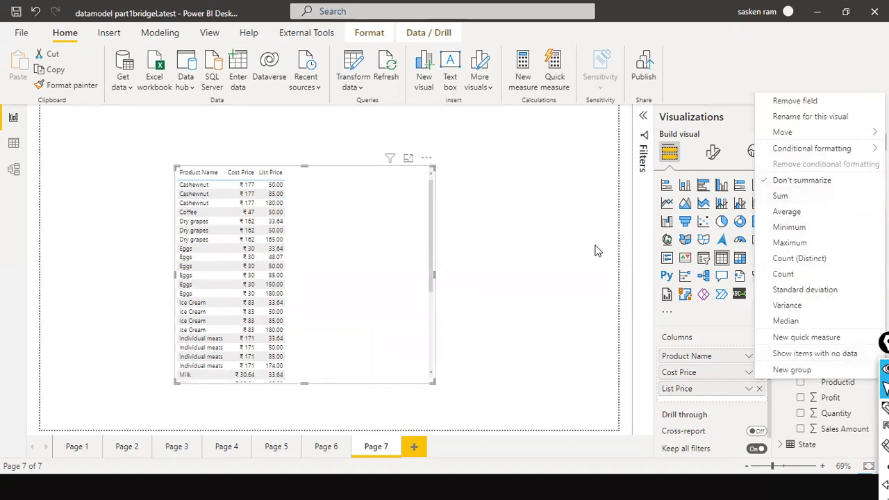
pyautogui.click(570, 254)
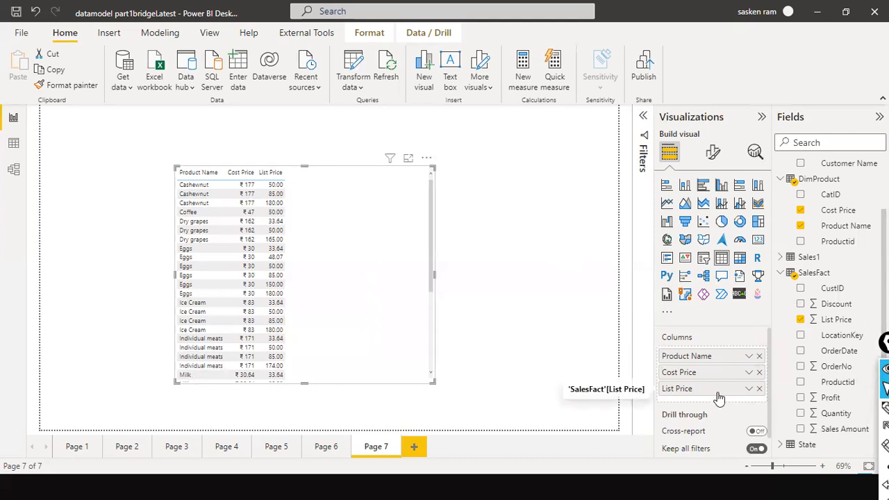
pyautogui.click(750, 394)
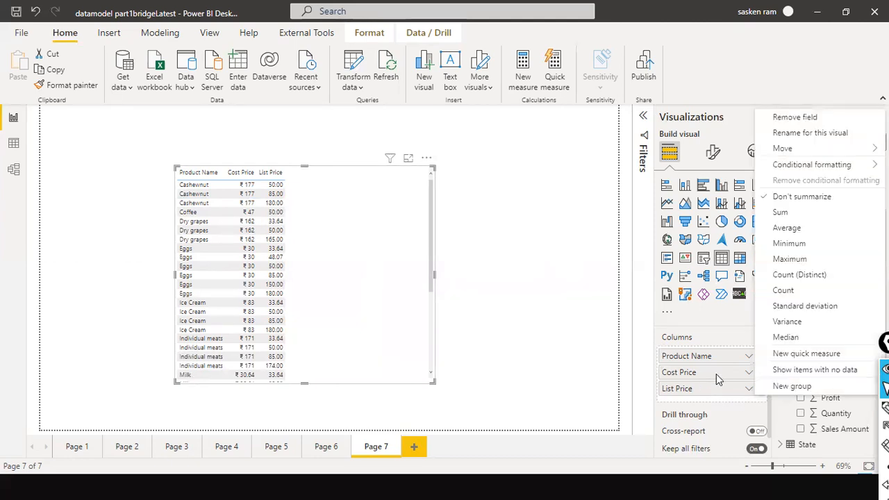
pyautogui.click(611, 386)
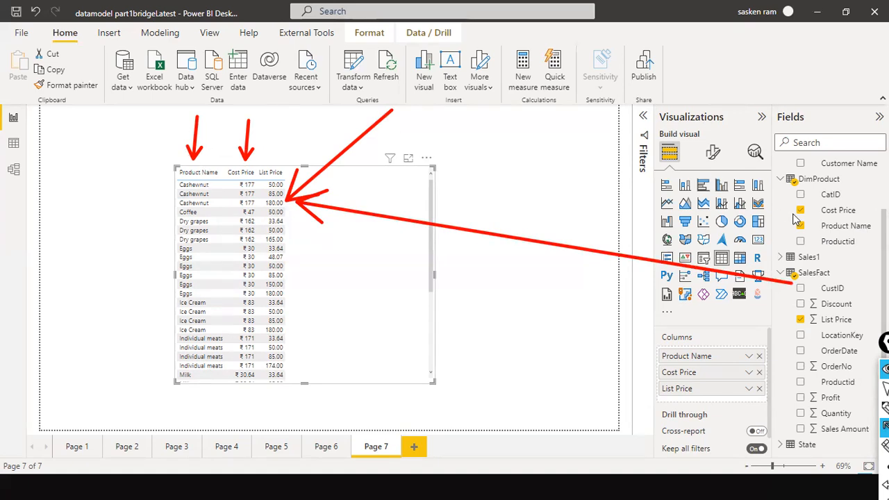
# Draw annotation arrows from the visual's Cost Price and Product Name columns to the DimProduct fields, and clear all annotations
pyautogui.moveTo(256, 119)
pyautogui.mouseDown()
pyautogui.moveTo(645, 145)
pyautogui.moveTo(778, 179)
pyautogui.moveTo(764, 213)
pyautogui.moveTo(792, 210)
pyautogui.mouseUp()
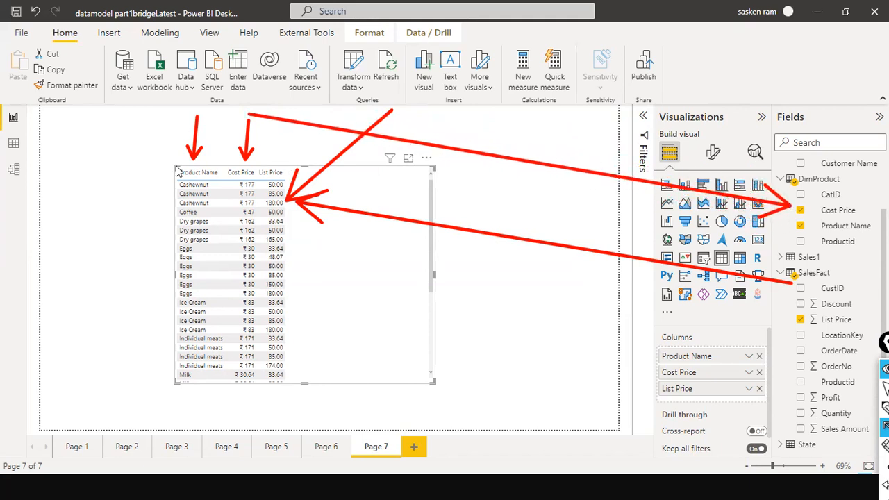
pyautogui.moveTo(201, 126)
pyautogui.mouseDown()
pyautogui.moveTo(814, 218)
pyautogui.moveTo(813, 238)
pyautogui.mouseUp()
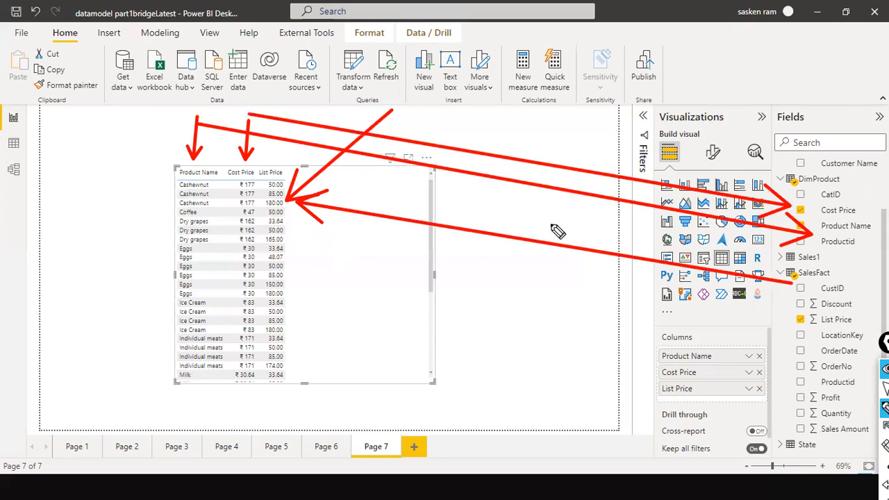
pyautogui.hotkey('ctrl', 'shift', '2')
pyautogui.hotkey('ctrl', 'shift', '7')
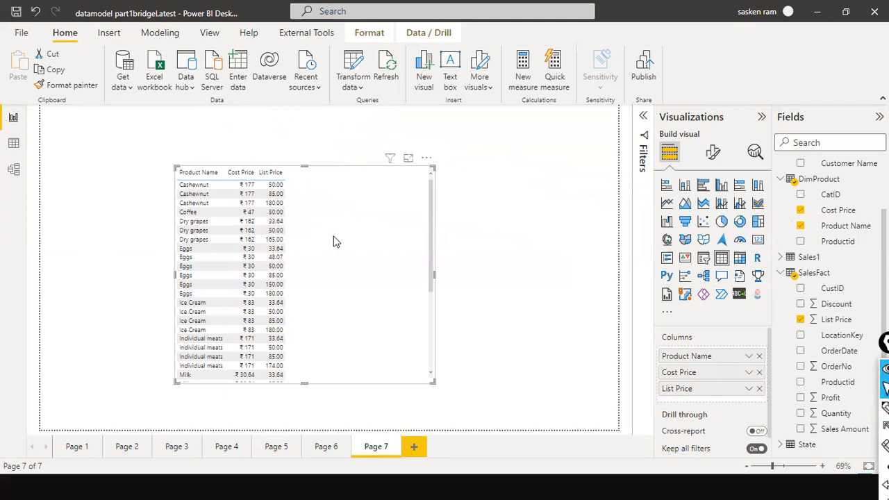
# Return to the model diagram to view the relationship between DimProduct and SalesFact
pyautogui.click(14, 171)
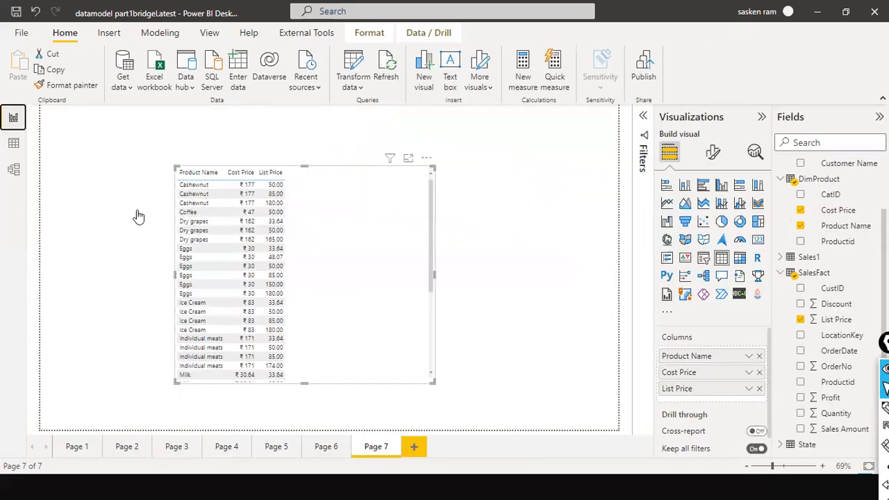
pyautogui.click(13, 118)
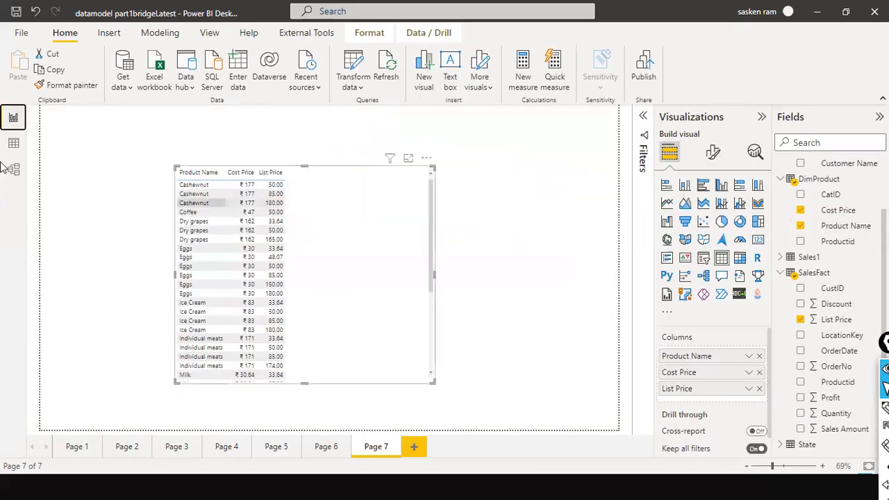
pyautogui.click(13, 169)
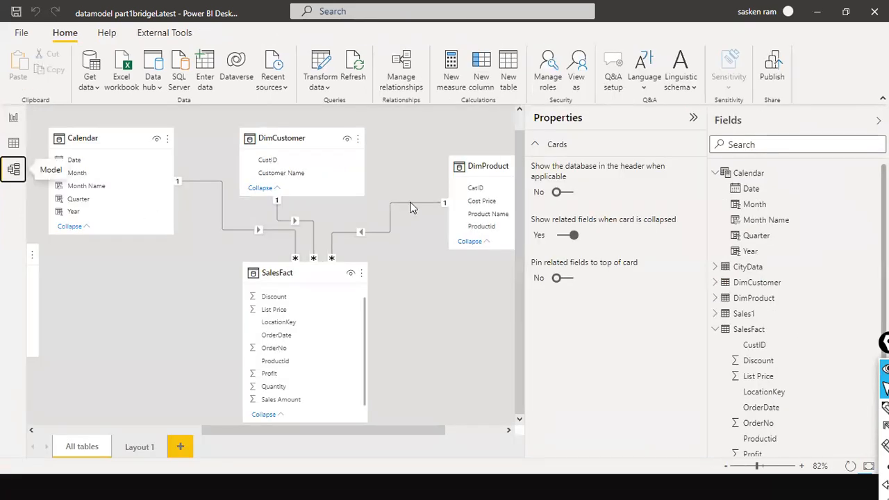
# Delete the relationship between DimProduct and SalesFact in the model diagram and return to the report page with the table visual
pyautogui.rightClick(410, 208)
pyautogui.click(424, 205)
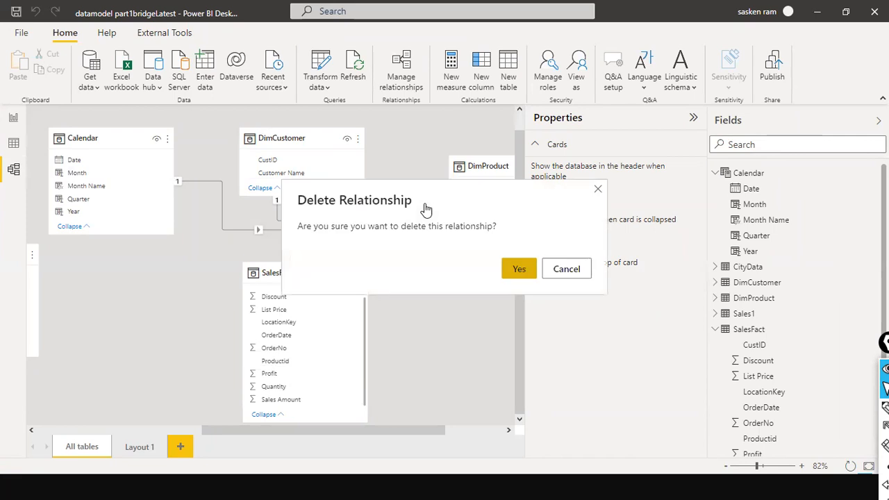
pyautogui.click(520, 273)
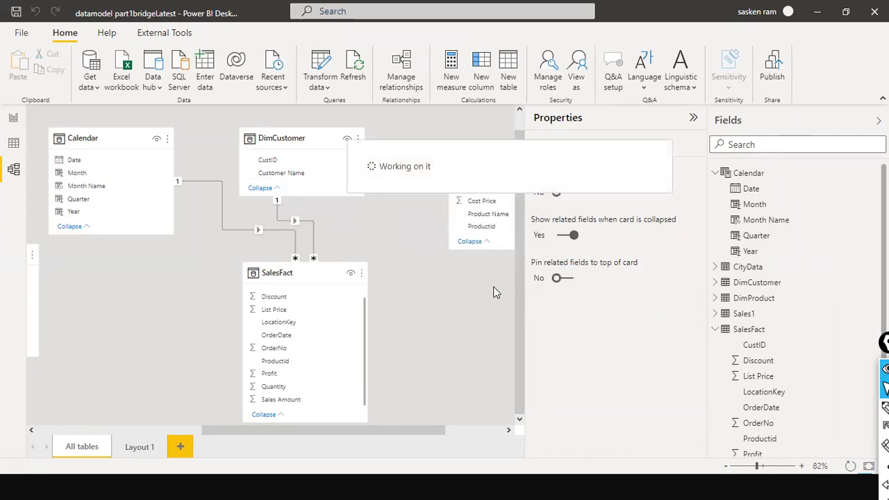
pyautogui.click(14, 119)
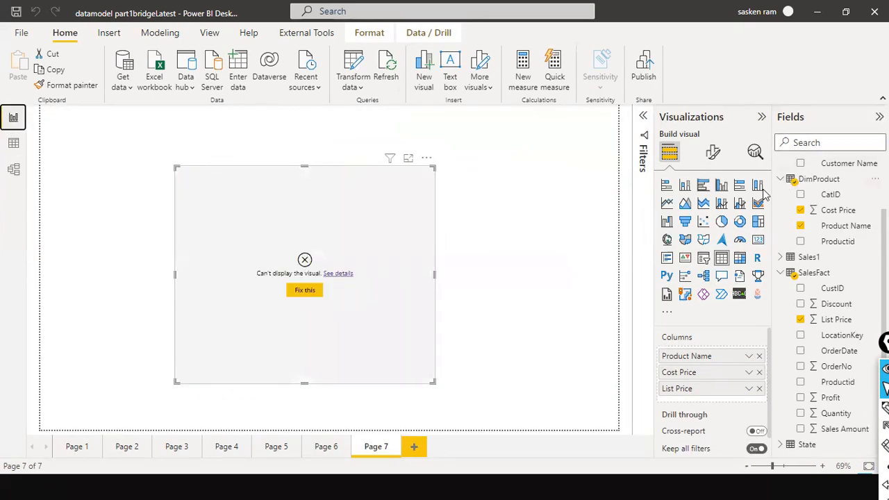
# Fix the table visual by autodetecting the missing relationship between its fields, and check the relationship in the model diagram
pyautogui.click(304, 295)
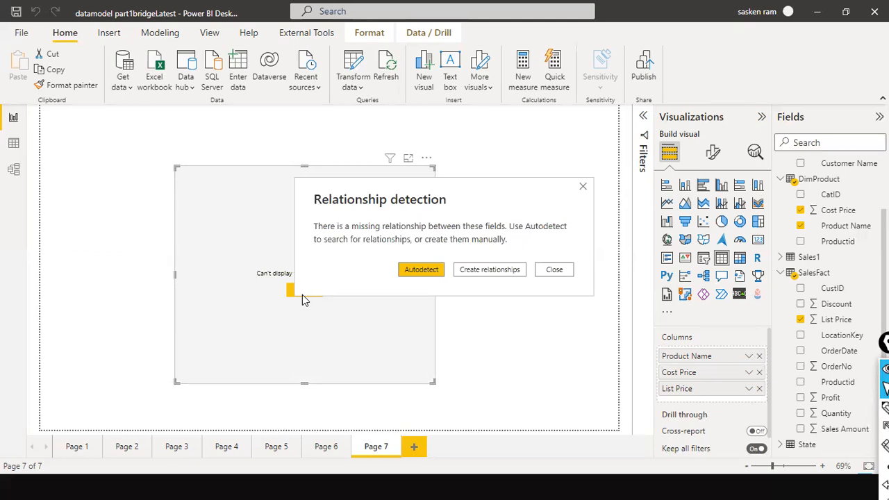
pyautogui.click(433, 273)
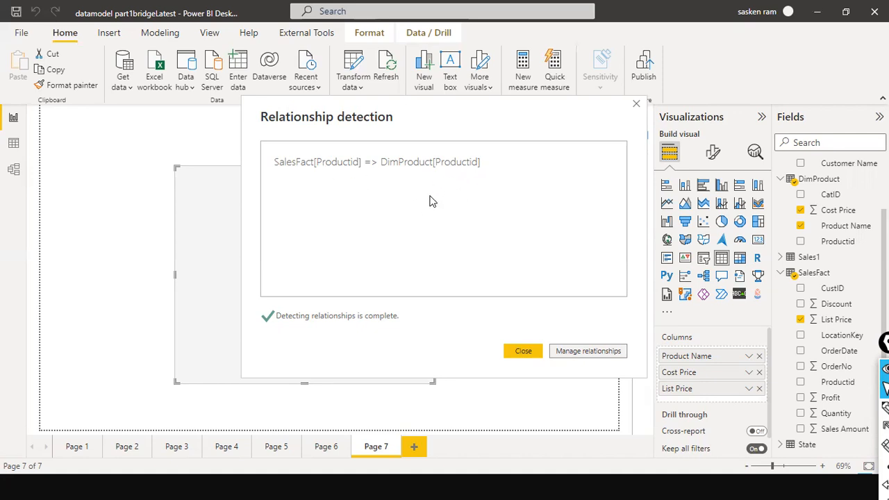
pyautogui.click(531, 355)
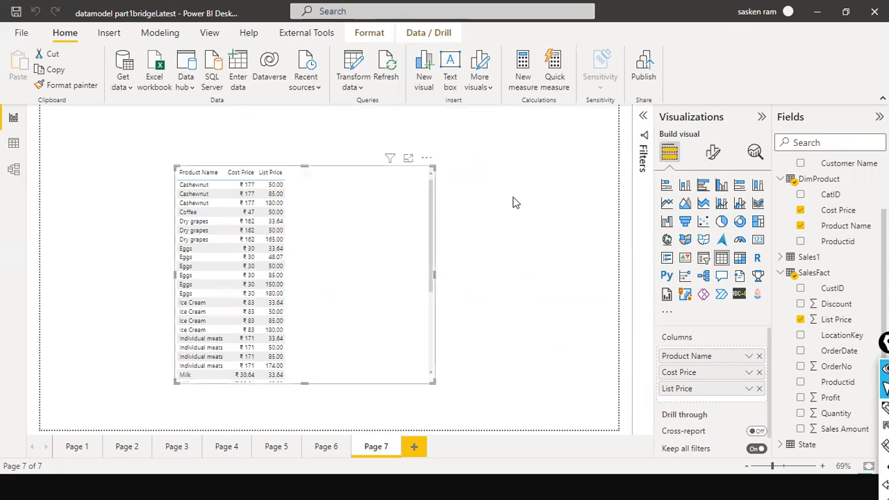
pyautogui.click(13, 172)
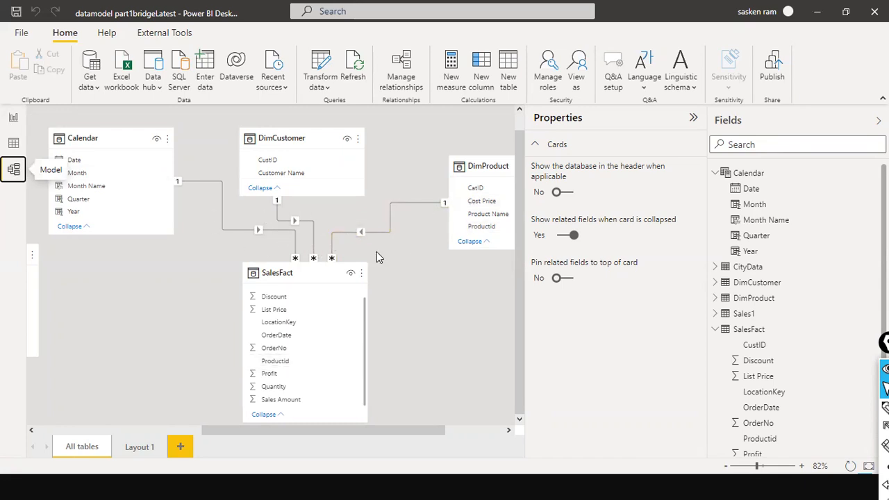
pyautogui.click(14, 117)
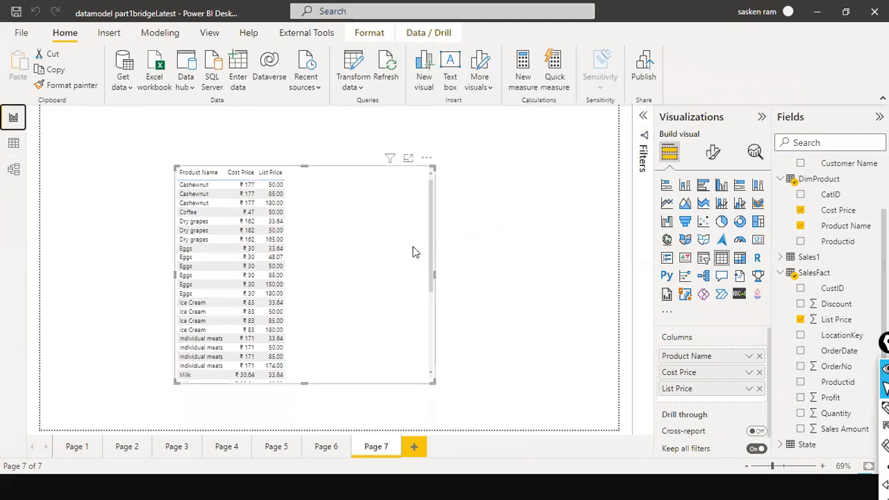
# Narrow the table visual on Page 7 and look through its product rows
pyautogui.moveTo(434, 276); pyautogui.dragTo(354, 265)
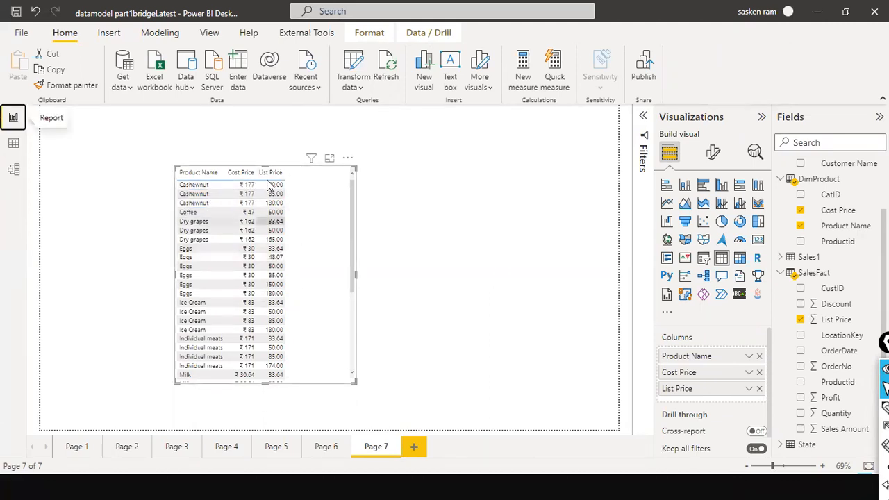
pyautogui.scroll(-5, 311, 312)
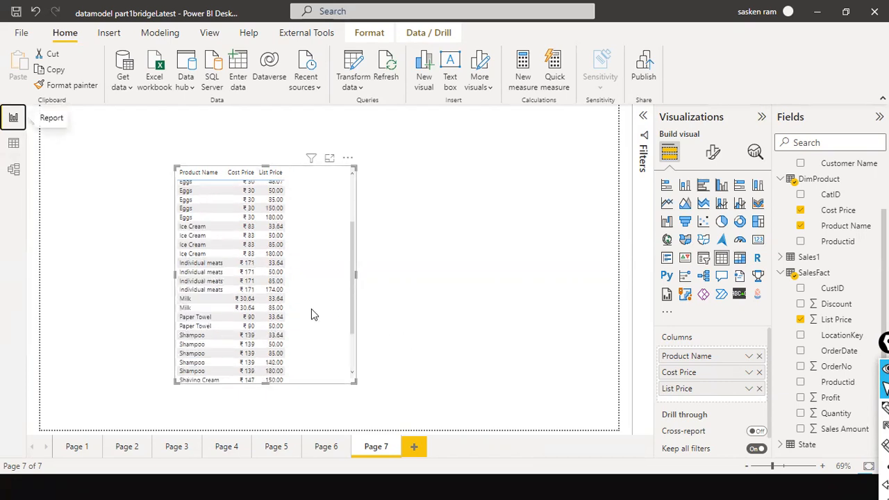
pyautogui.scroll(5, 312, 313)
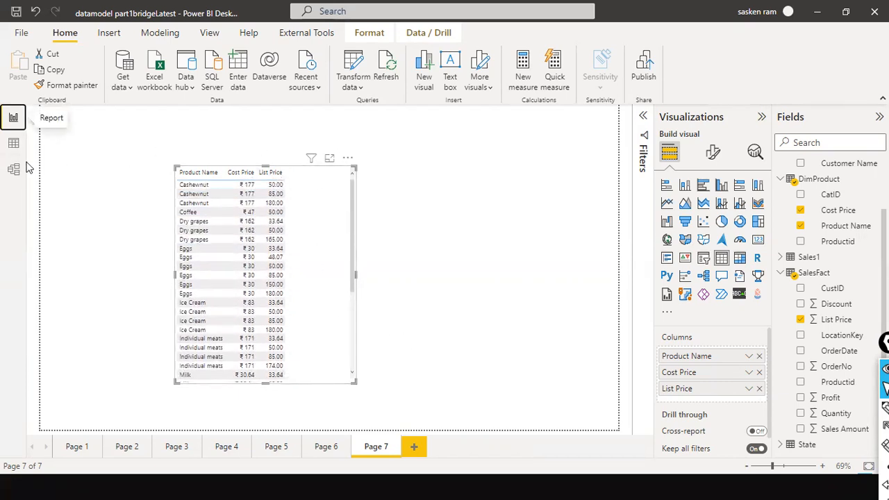
pyautogui.hotkey('alt', 'Tab')
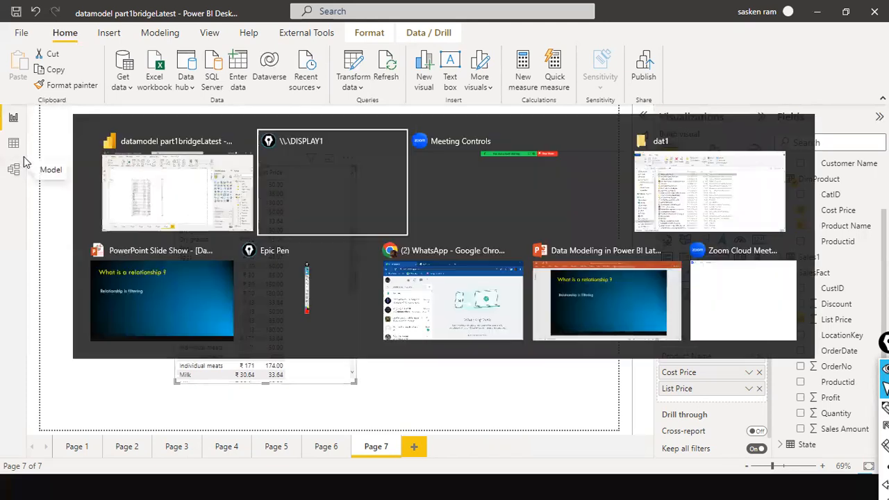
pyautogui.hotkey('alt', 'Tab')
pyautogui.press('Tab')
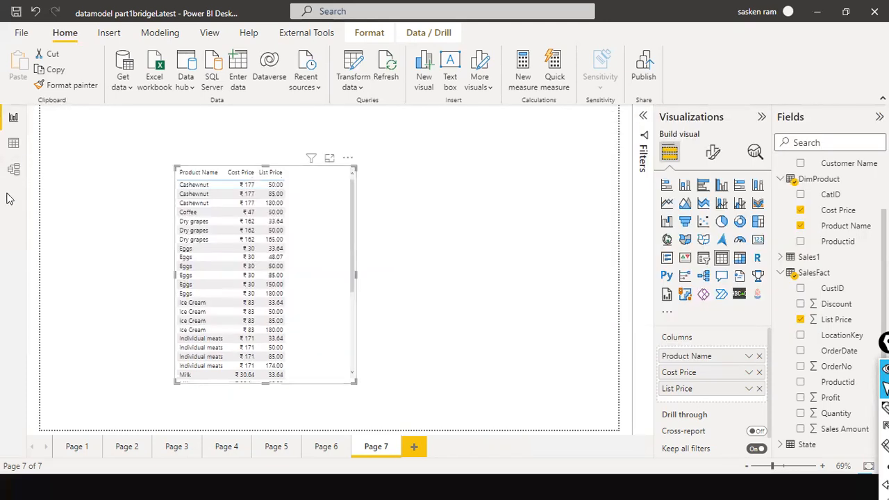
pyautogui.hotkey('alt', 'Tab')
# Shift the DimCustomer table in the model diagram so that it sits centred above SalesFact
pyautogui.click(14, 170)
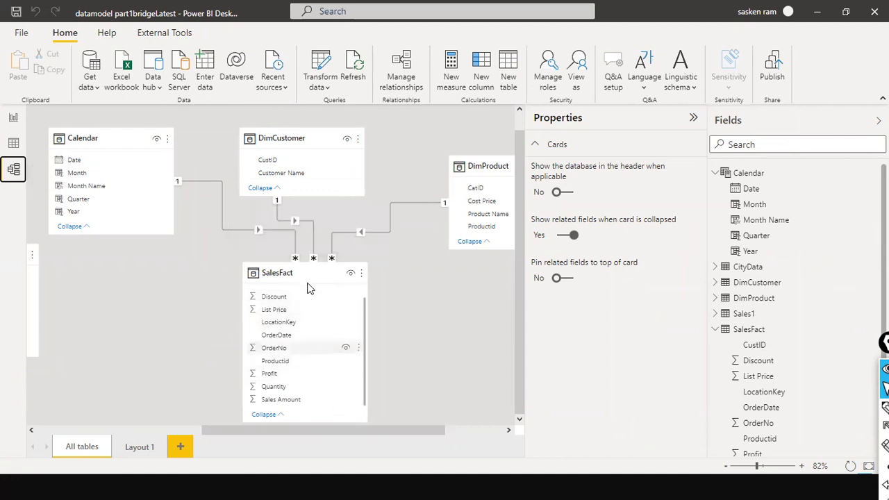
pyautogui.moveTo(321, 141); pyautogui.dragTo(327, 103)
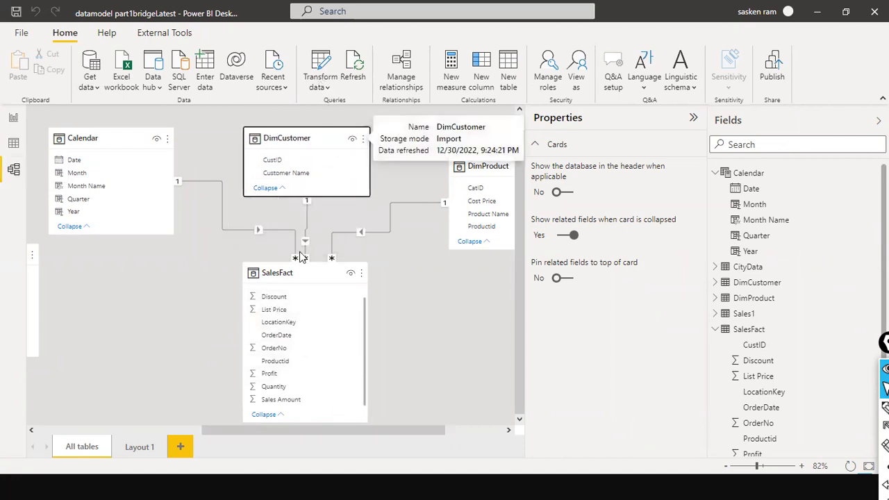
pyautogui.click(316, 276)
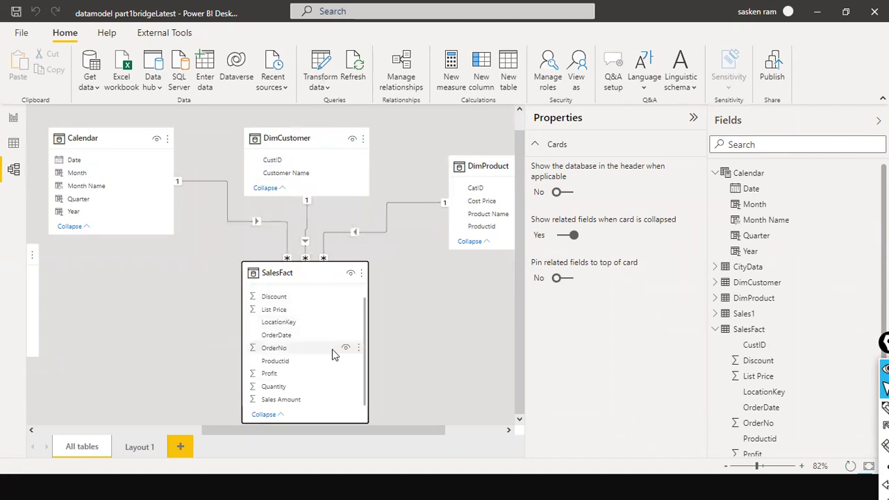
# Look through the SalesFact field list in the model diagram and compare its key columns with the dimension tables
pyautogui.scroll(3, 329, 361)
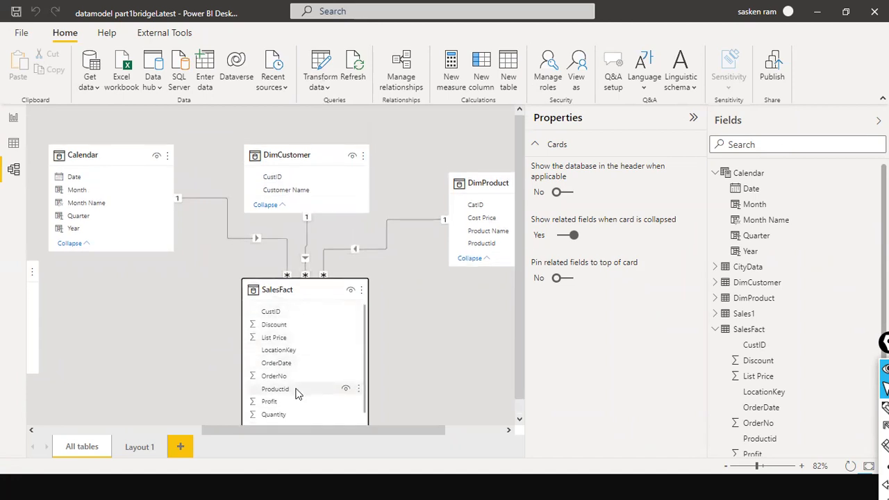
pyautogui.scroll(-1, 330, 382)
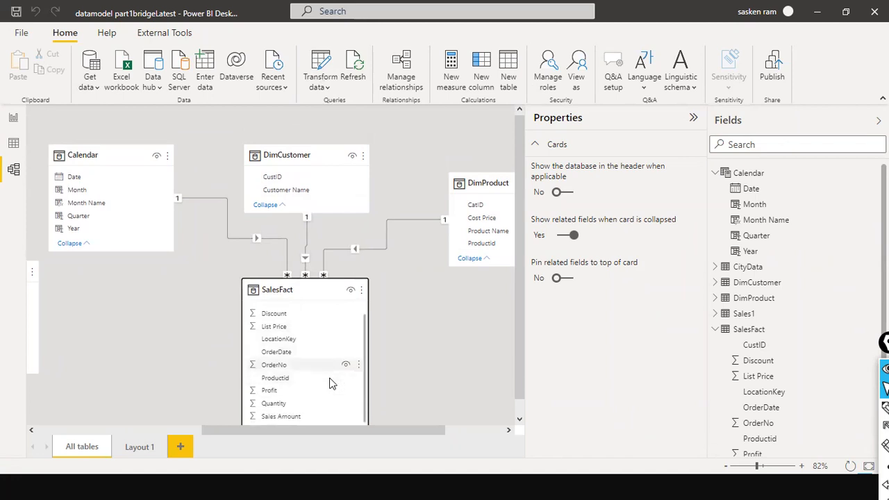
pyautogui.scroll(1, 331, 382)
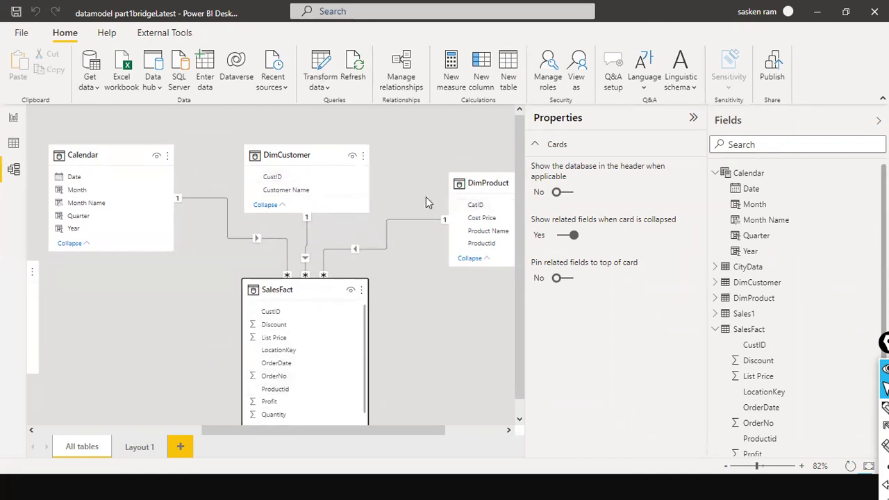
pyautogui.scroll(-1, 285, 326)
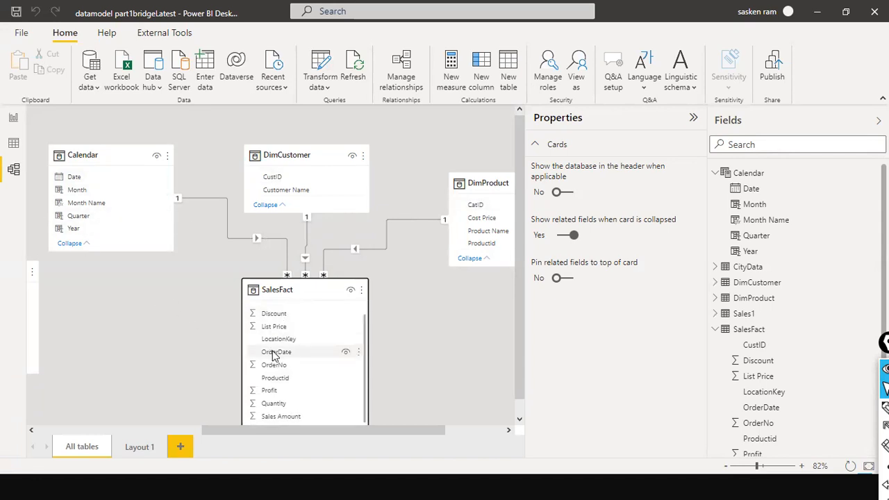
pyautogui.scroll(-1, 281, 356)
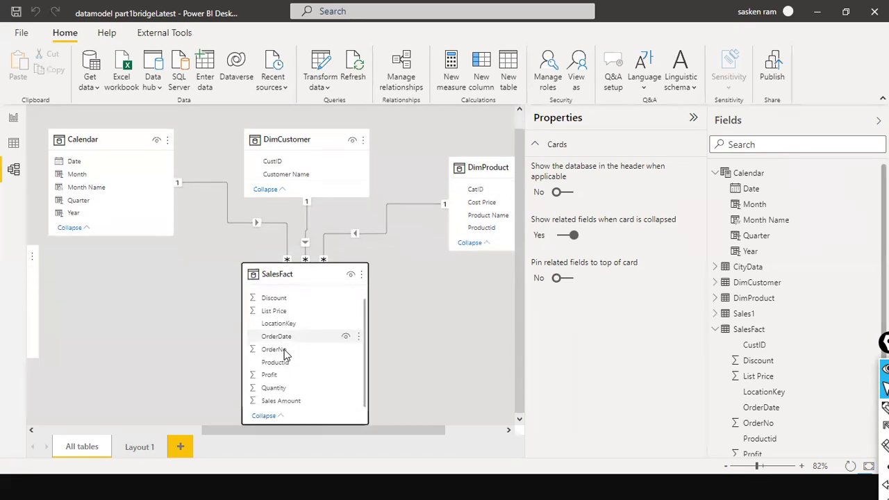
pyautogui.scroll(2, 285, 355)
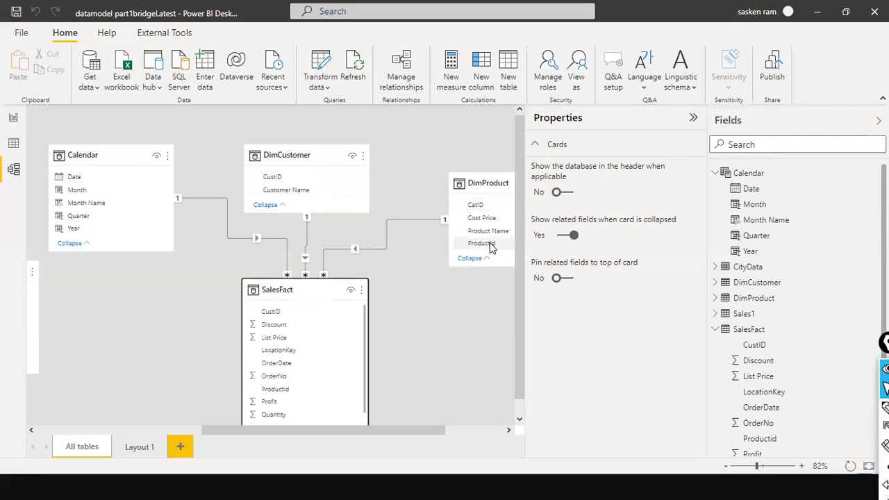
# Move the DimProduct table up in the model diagram, level with DimCustomer, and select SalesFact
pyautogui.moveTo(335, 162)
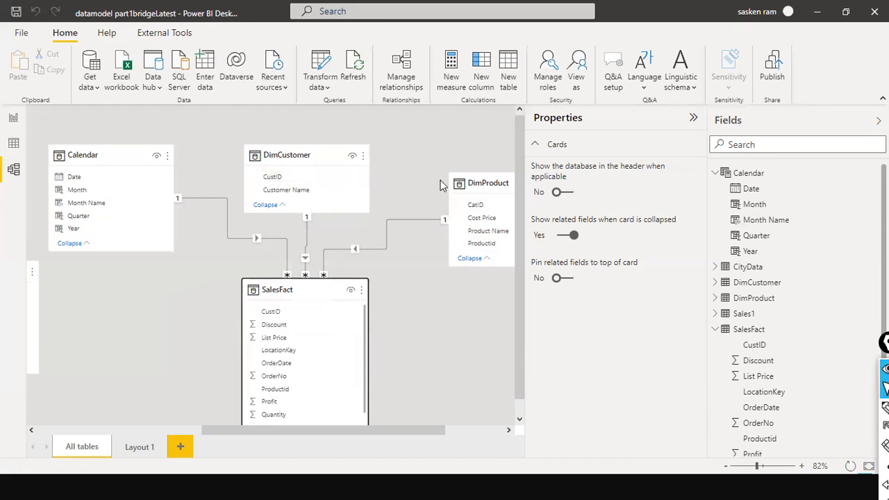
pyautogui.moveTo(486, 181); pyautogui.dragTo(475, 148)
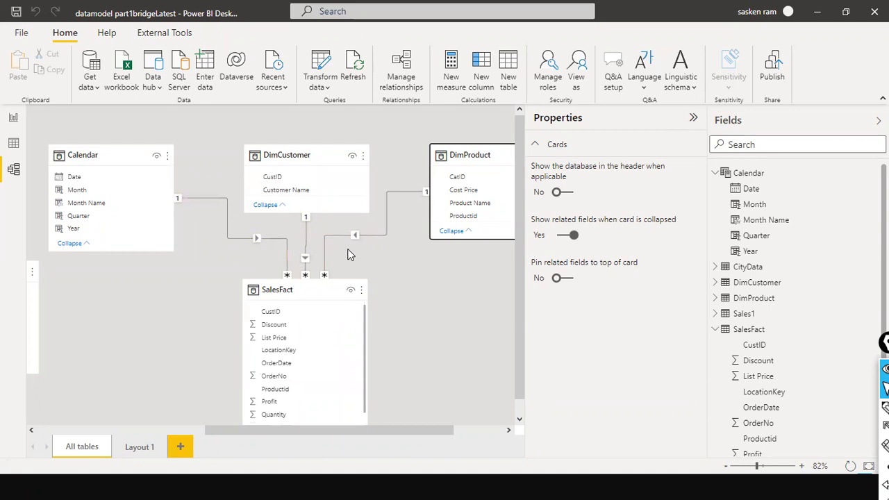
pyautogui.click(283, 306)
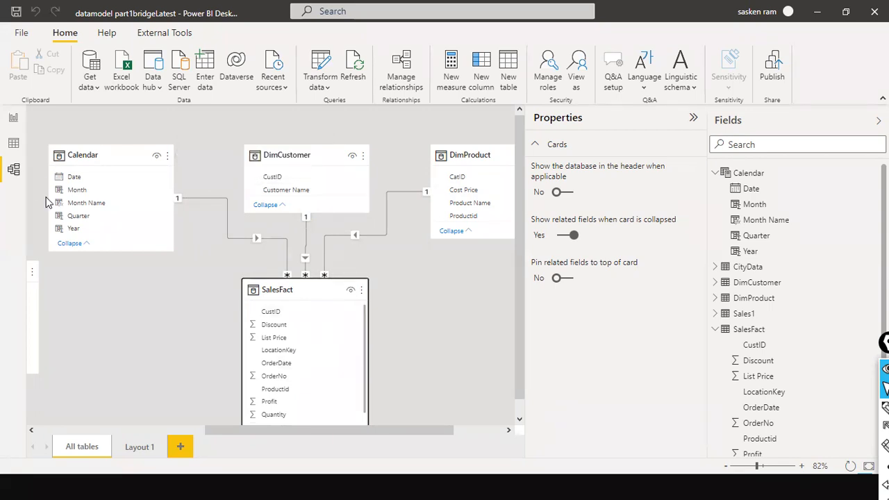
# Review the "What is a relationship ?" slide in the PowerPoint slide show, and return to the Power BI table visual
pyautogui.hotkey('alt', 'Tab')
pyautogui.hotkey('alt', 'Tab')
pyautogui.hotkey('alt', 'Tab')
pyautogui.hotkey('alt', 'Tab')
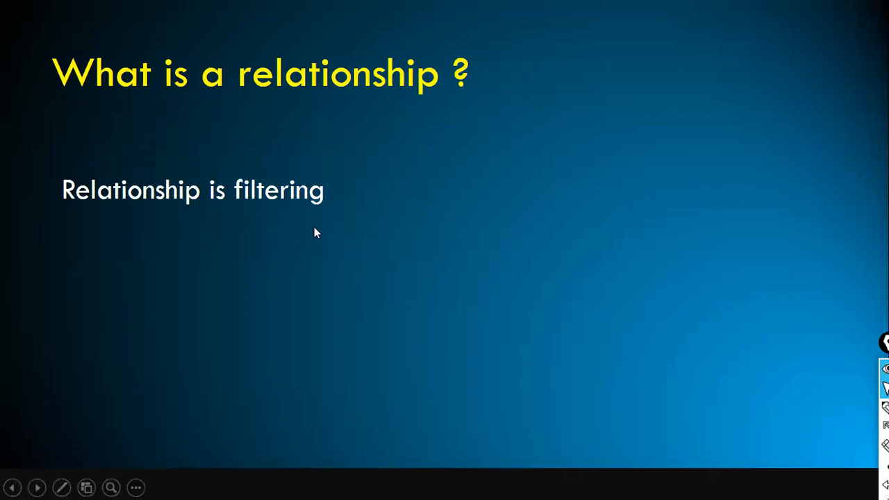
pyautogui.hotkey('alt', 'Tab')
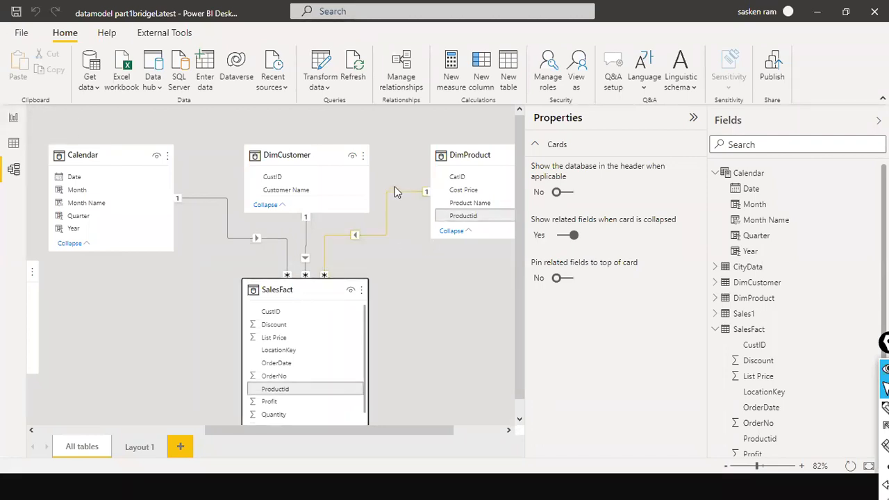
pyautogui.click(16, 118)
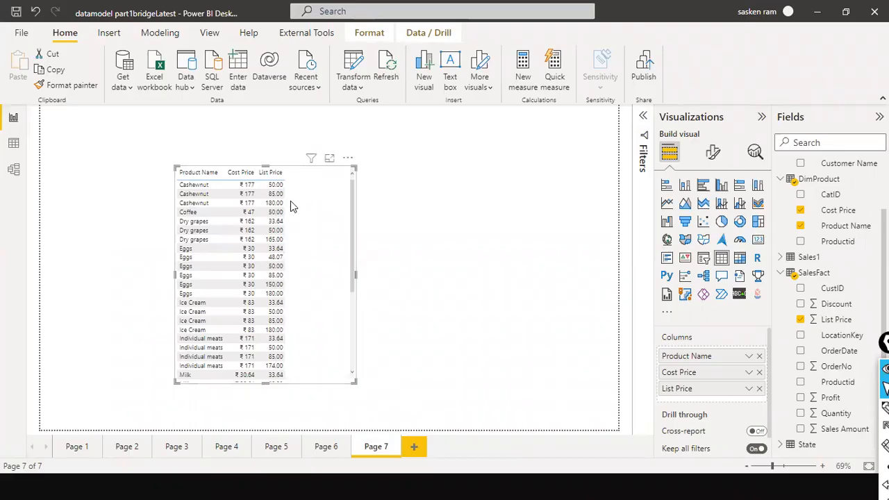
# Switch to the PowerPoint slide show and go back to the slide with the Country and Quantity/Sales tables
pyautogui.hotkey('alt', 'Tab')
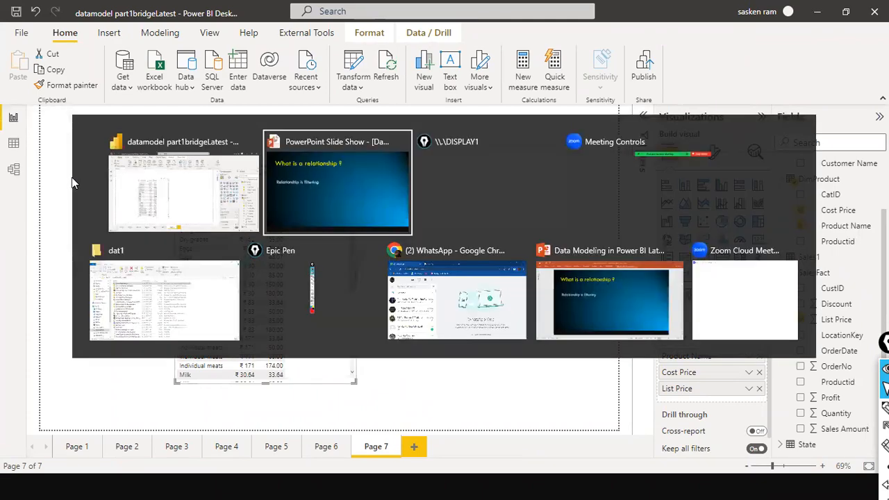
pyautogui.scroll(6, 76, 233)
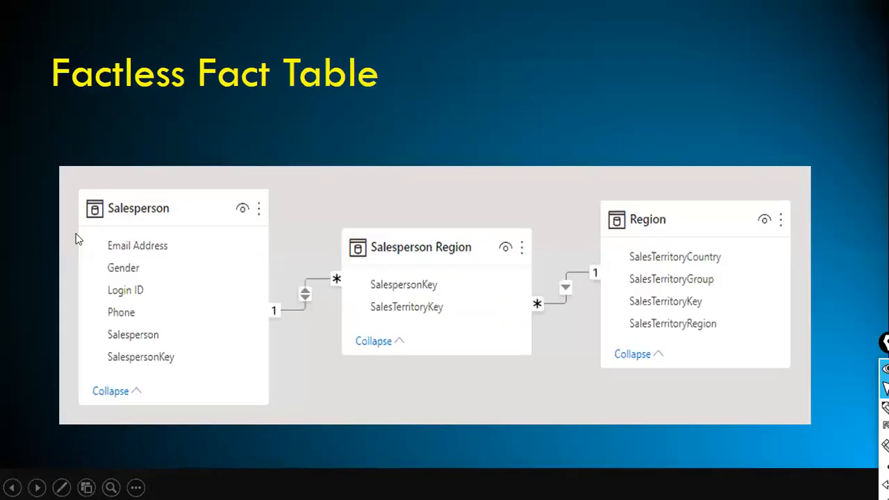
pyautogui.scroll(4, 75, 233)
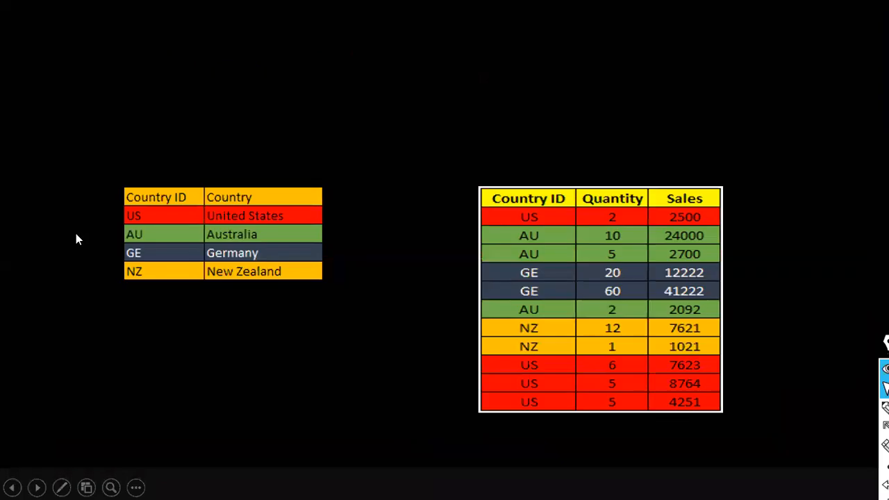
pyautogui.scroll(-1, 75, 233)
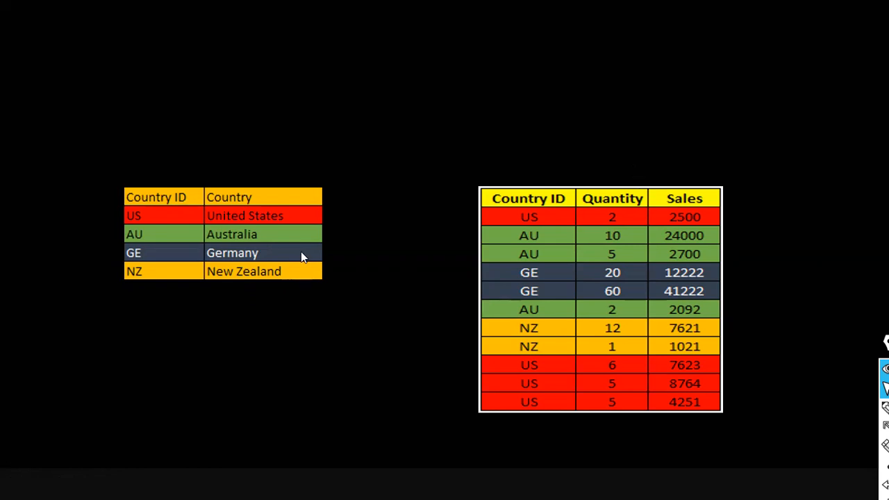
# Draw a red "1" above the Country ID column and handwrite "Country, Quantity, Sales" below the lookup table, underlining the words
pyautogui.hotkey('ctrl', 'shift', '3')
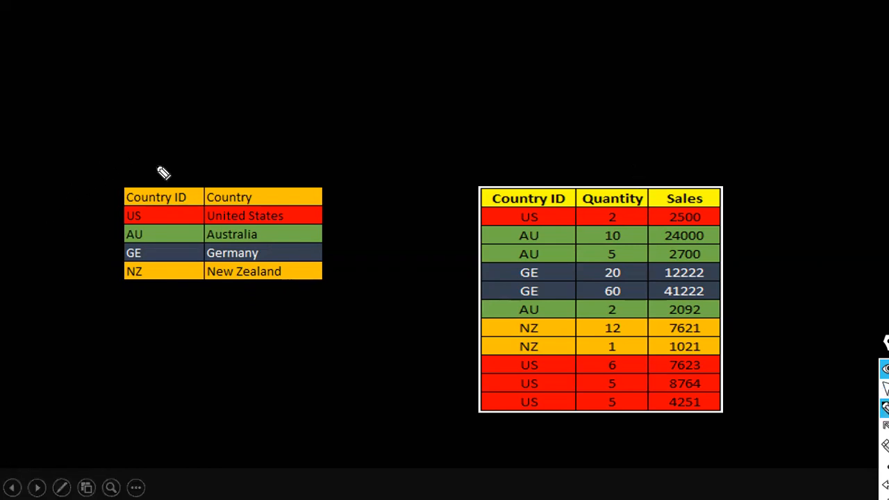
pyautogui.moveTo(167, 185); pyautogui.dragTo(161, 167)
pyautogui.moveTo(154, 389)
pyautogui.mouseDown()
pyautogui.moveTo(155, 396)
pyautogui.moveTo(177, 393)
pyautogui.moveTo(188, 382)
pyautogui.moveTo(222, 420)
pyautogui.mouseUp()
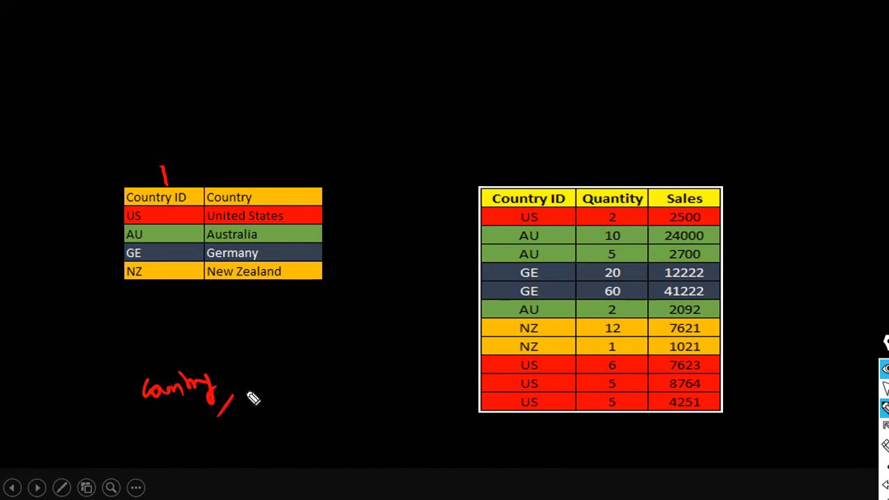
pyautogui.moveTo(271, 379)
pyautogui.mouseDown()
pyautogui.moveTo(297, 393)
pyautogui.moveTo(317, 367)
pyautogui.moveTo(347, 387)
pyautogui.moveTo(401, 380)
pyautogui.mouseUp()
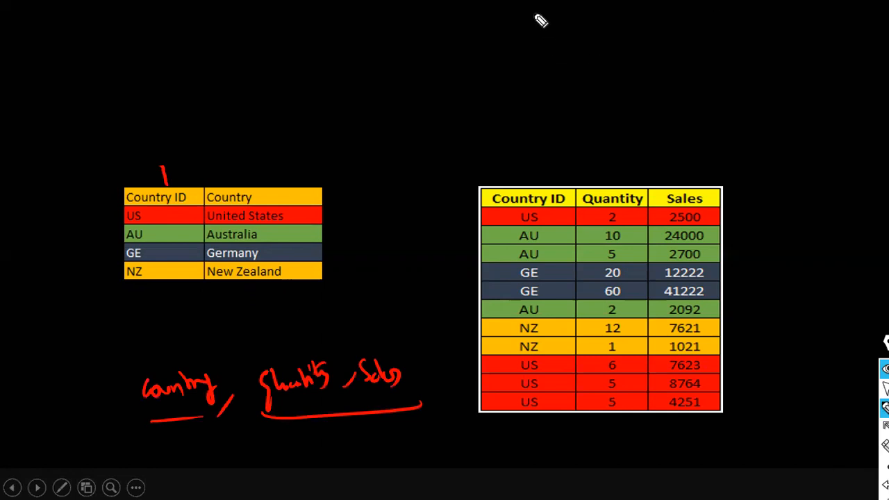
# Box the handwritten "Country, Quantity, Sales" in red, and draw arrows from Country to the lookup table and from Quantity and Sales to the sales table
pyautogui.hotkey('ctrl', 'a')
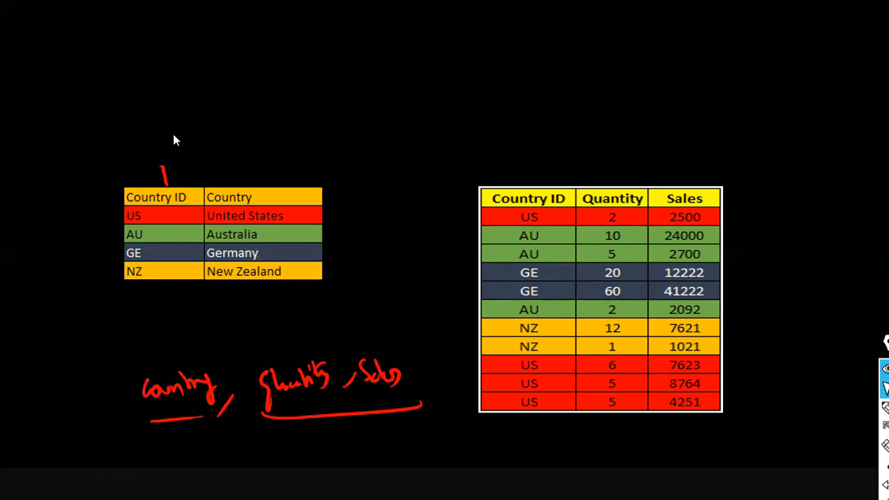
pyautogui.hotkey('ctrl', 'p')
pyautogui.moveTo(146, 350)
pyautogui.mouseDown()
pyautogui.moveTo(144, 422)
pyautogui.moveTo(428, 398)
pyautogui.moveTo(327, 345)
pyautogui.mouseUp()
pyautogui.moveTo(107, 372); pyautogui.dragTo(326, 350)
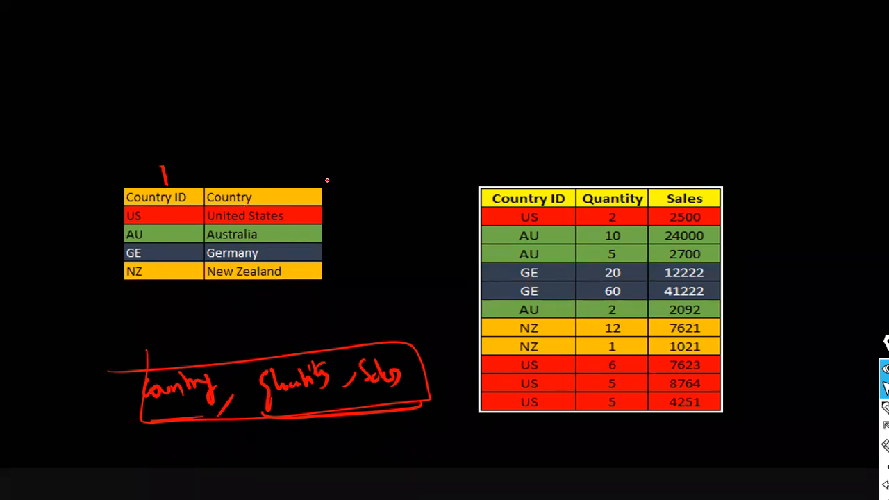
pyautogui.moveTo(180, 357)
pyautogui.mouseDown()
pyautogui.moveTo(251, 288)
pyautogui.moveTo(254, 314)
pyautogui.mouseUp()
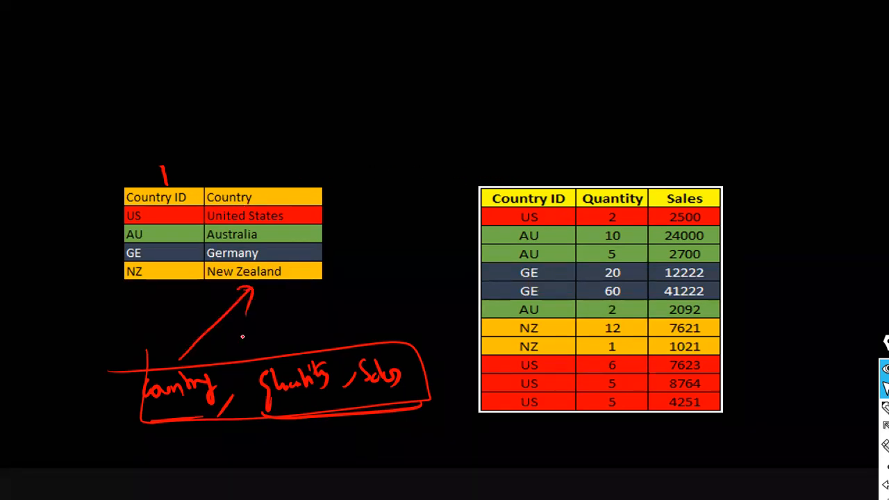
pyautogui.moveTo(310, 345); pyautogui.dragTo(378, 306)
pyautogui.moveTo(370, 339)
pyautogui.mouseDown()
pyautogui.moveTo(411, 314)
pyautogui.moveTo(470, 301)
pyautogui.mouseUp()
pyautogui.moveTo(380, 306)
pyautogui.mouseDown()
pyautogui.moveTo(475, 301)
pyautogui.moveTo(437, 331)
pyautogui.mouseUp()
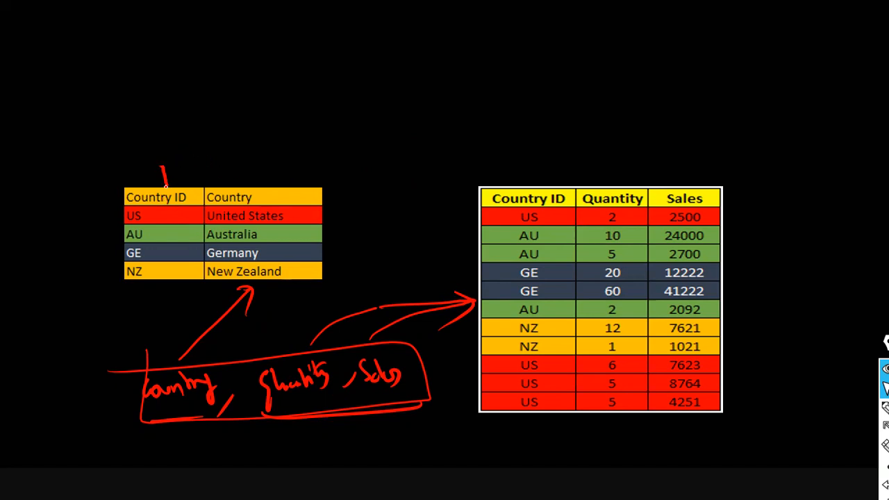
# Circle Country ID in both tables, connect the two columns with a red line and handwrite "Filtering" beneath it
pyautogui.moveTo(194, 196)
pyautogui.mouseDown()
pyautogui.moveTo(132, 186)
pyautogui.moveTo(193, 201)
pyautogui.moveTo(189, 182)
pyautogui.mouseUp()
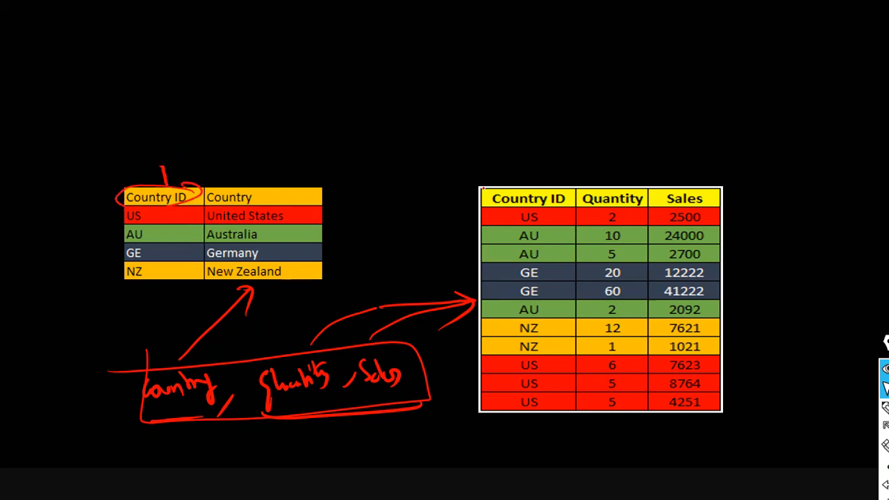
pyautogui.moveTo(577, 204)
pyautogui.mouseDown()
pyautogui.moveTo(556, 189)
pyautogui.moveTo(581, 205)
pyautogui.mouseUp()
pyautogui.moveTo(168, 171)
pyautogui.mouseDown()
pyautogui.moveTo(162, 164)
pyautogui.moveTo(331, 132)
pyautogui.moveTo(479, 132)
pyautogui.moveTo(518, 178)
pyautogui.mouseUp()
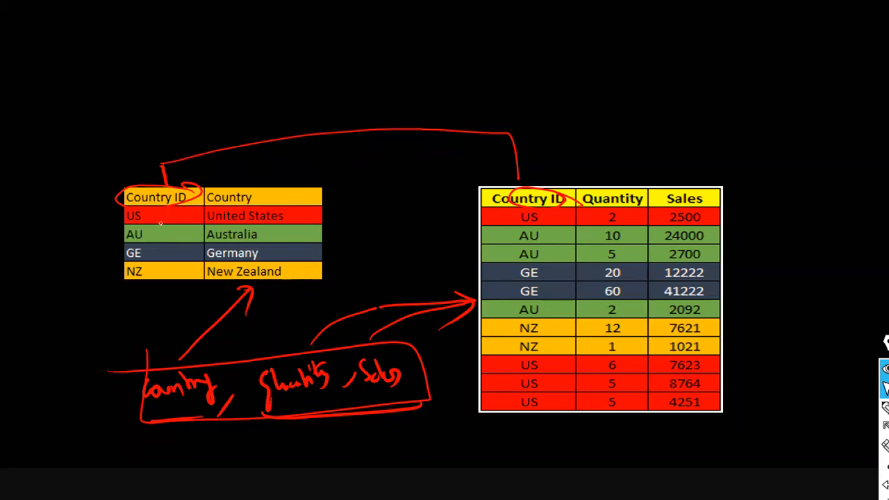
pyautogui.moveTo(96, 160); pyautogui.dragTo(125, 201)
pyautogui.moveTo(392, 145)
pyautogui.mouseDown()
pyautogui.moveTo(414, 159)
pyautogui.moveTo(457, 147)
pyautogui.moveTo(451, 169)
pyautogui.mouseUp()
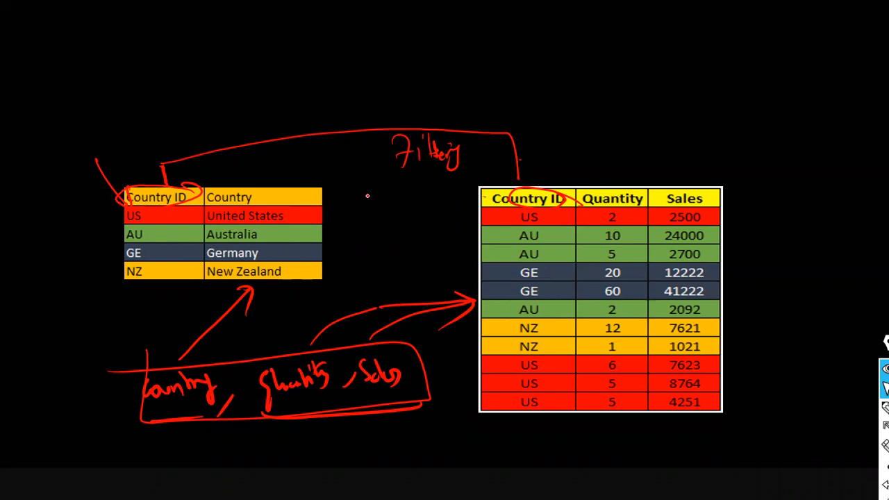
# Draw an arrow labelled "US" from the United States row to the sales table, and brace and tick the US sales rows
pyautogui.moveTo(322, 218); pyautogui.dragTo(469, 219)
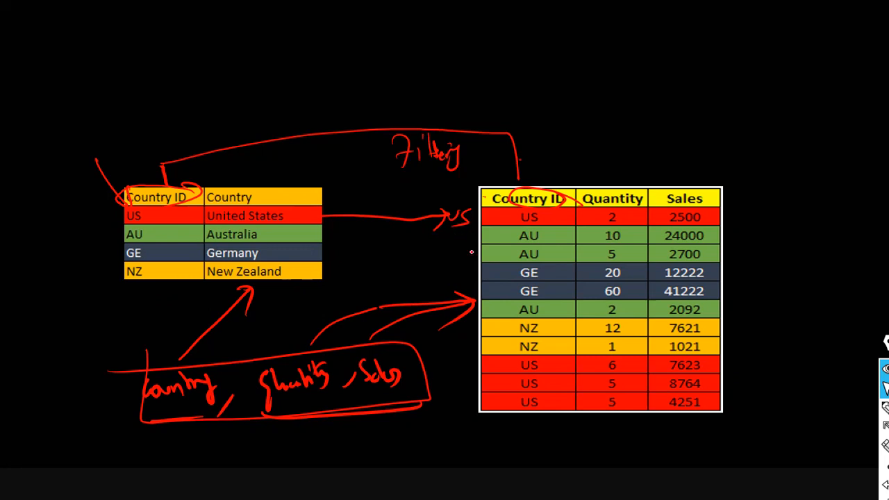
pyautogui.moveTo(464, 359); pyautogui.dragTo(468, 410)
pyautogui.moveTo(720, 216)
pyautogui.mouseDown()
pyautogui.moveTo(726, 224)
pyautogui.moveTo(755, 196)
pyautogui.mouseUp()
pyautogui.moveTo(725, 360); pyautogui.dragTo(743, 351)
pyautogui.moveTo(726, 375); pyautogui.dragTo(746, 368)
pyautogui.moveTo(728, 398); pyautogui.dragTo(751, 379)
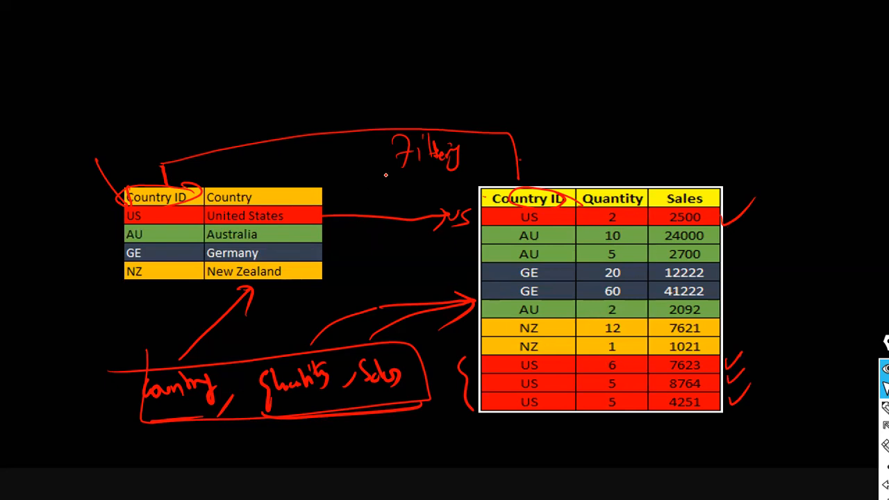
# Handwrite "Sum( )" above the sales table, mark the US quantities, and write US and 18 under the boxed headings
pyautogui.moveTo(505, 79); pyautogui.dragTo(490, 104)
pyautogui.moveTo(510, 87); pyautogui.dragTo(547, 92)
pyautogui.moveTo(560, 78); pyautogui.dragTo(561, 95)
pyautogui.moveTo(600, 229); pyautogui.dragTo(620, 226)
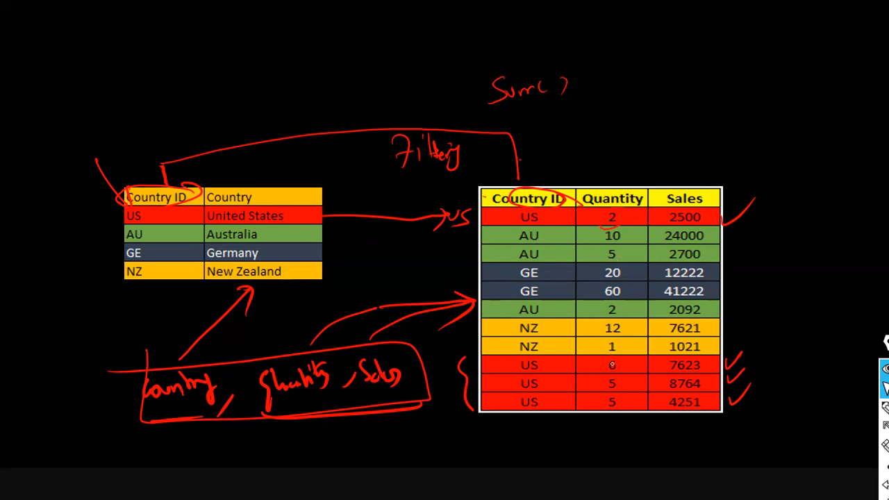
pyautogui.moveTo(592, 386)
pyautogui.mouseDown()
pyautogui.moveTo(628, 396)
pyautogui.moveTo(618, 381)
pyautogui.mouseUp()
pyautogui.moveTo(306, 420); pyautogui.dragTo(308, 438)
pyautogui.moveTo(335, 414)
pyautogui.mouseDown()
pyautogui.moveTo(326, 425)
pyautogui.moveTo(333, 417)
pyautogui.mouseUp()
pyautogui.moveTo(159, 442); pyautogui.dragTo(174, 441)
pyautogui.moveTo(195, 433); pyautogui.dragTo(190, 455)
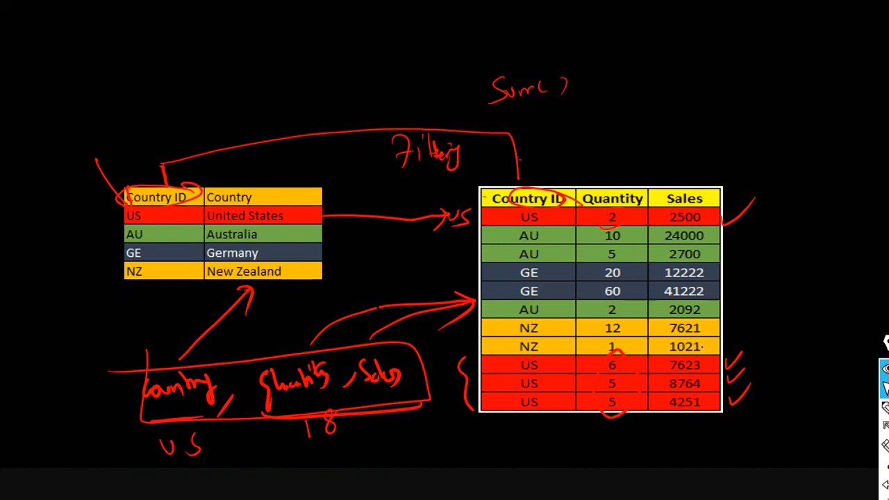
pyautogui.moveTo(403, 435); pyautogui.dragTo(447, 419)
# Point to the AU lookup row, draw an arrow labelled "AU" from it to the sales table, and tick the AU sales rows
pyautogui.moveTo(95, 237); pyautogui.dragTo(126, 232)
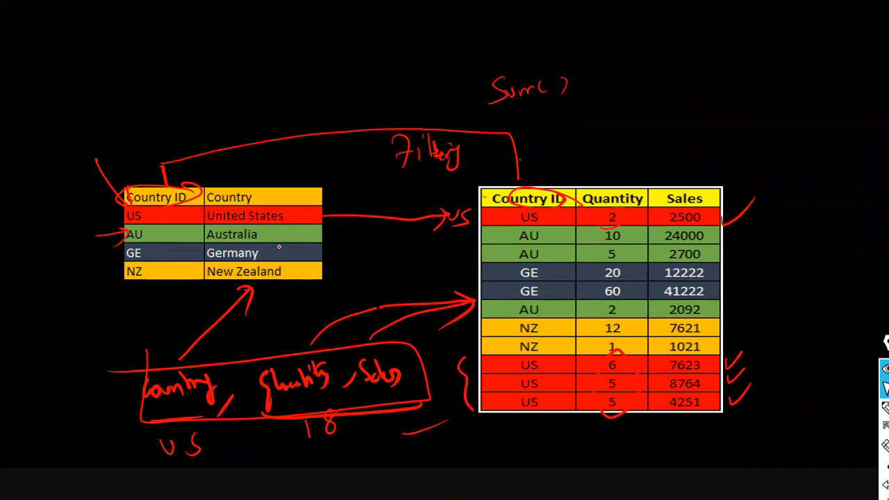
pyautogui.moveTo(333, 237)
pyautogui.mouseDown()
pyautogui.moveTo(424, 243)
pyautogui.moveTo(478, 233)
pyautogui.moveTo(463, 261)
pyautogui.mouseUp()
pyautogui.moveTo(475, 227); pyautogui.dragTo(480, 247)
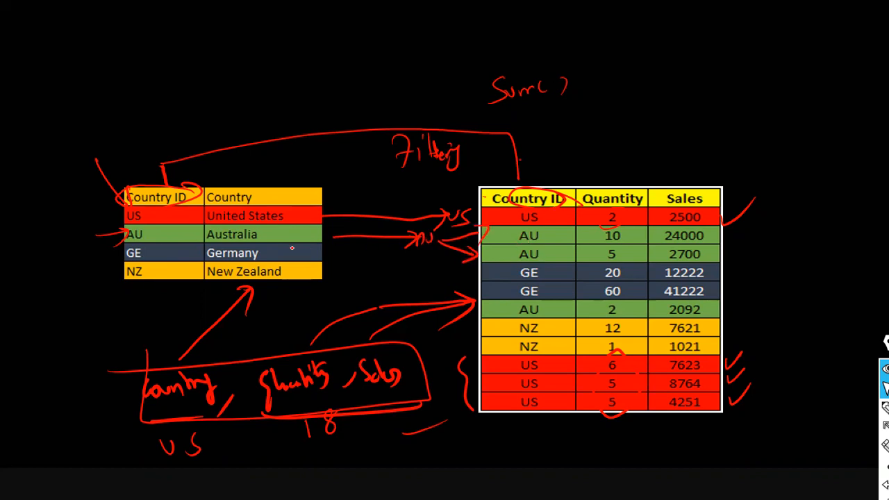
pyautogui.moveTo(720, 234)
pyautogui.mouseDown()
pyautogui.moveTo(752, 228)
pyautogui.moveTo(750, 238)
pyautogui.mouseUp()
pyautogui.moveTo(711, 311); pyautogui.dragTo(756, 292)
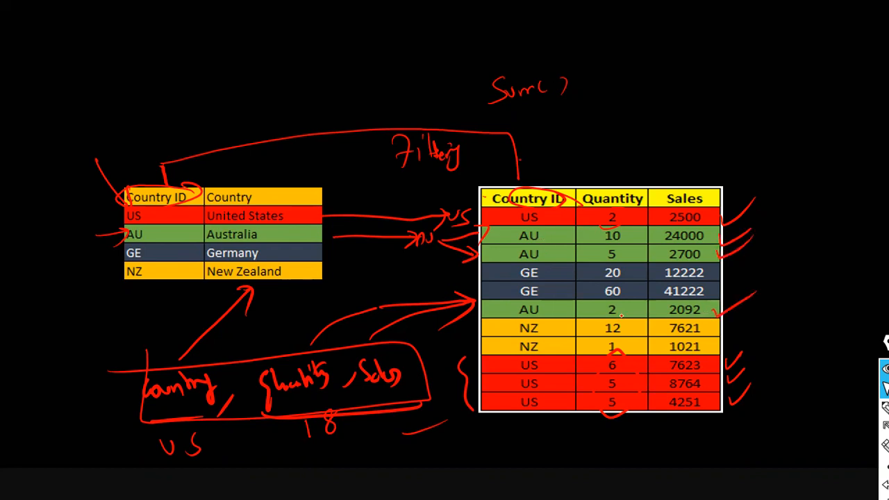
pyautogui.moveTo(506, 312); pyautogui.dragTo(512, 306)
# Handwrite AU with 17 and the Germany entry with 80 below the US result, and underline "Sum( )"
pyautogui.moveTo(182, 479); pyautogui.dragTo(210, 470)
pyautogui.moveTo(324, 446); pyautogui.dragTo(326, 464)
pyautogui.moveTo(331, 445); pyautogui.dragTo(352, 483)
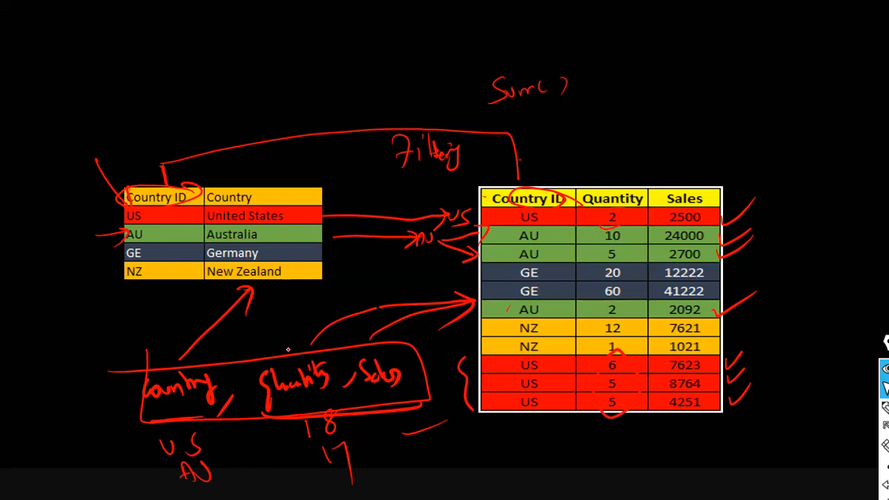
pyautogui.moveTo(233, 485); pyautogui.dragTo(260, 494)
pyautogui.moveTo(366, 467)
pyautogui.mouseDown()
pyautogui.moveTo(355, 479)
pyautogui.moveTo(348, 461)
pyautogui.mouseUp()
pyautogui.moveTo(518, 116); pyautogui.dragTo(603, 100)
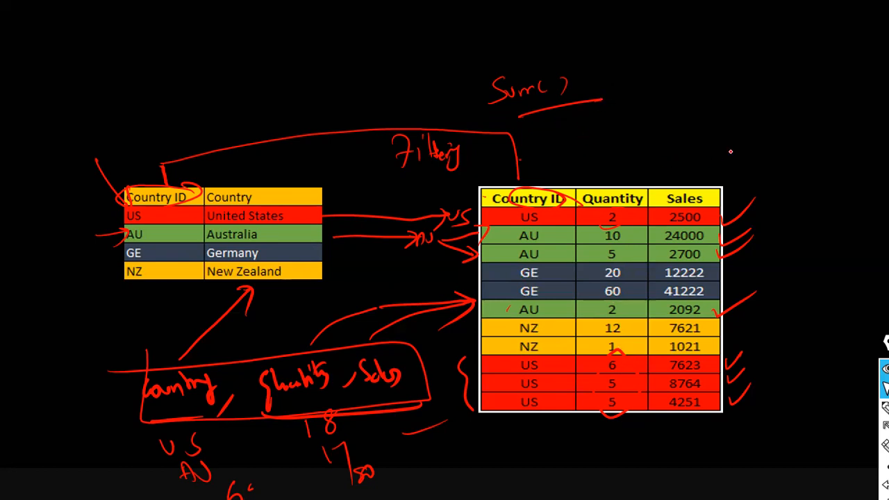
# Sketch a box above the lookup table, outline the handwritten result table, and point arrows at it and its Country heading
pyautogui.moveTo(116, 32)
pyautogui.mouseDown()
pyautogui.moveTo(123, 109)
pyautogui.moveTo(235, 19)
pyautogui.mouseUp()
pyautogui.moveTo(81, 32); pyautogui.dragTo(231, 15)
pyautogui.moveTo(129, 34); pyautogui.dragTo(142, 45)
pyautogui.moveTo(20, 378)
pyautogui.mouseDown()
pyautogui.moveTo(48, 379)
pyautogui.moveTo(84, 410)
pyautogui.mouseUp()
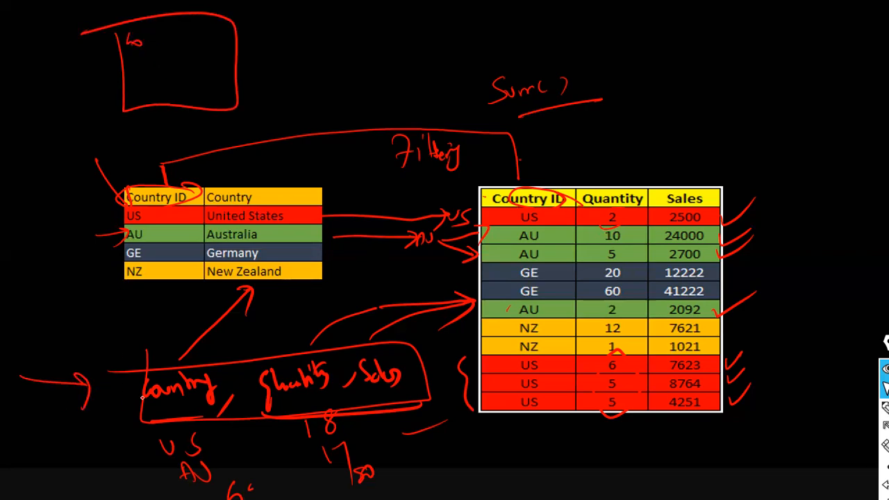
pyautogui.moveTo(145, 397)
pyautogui.mouseDown()
pyautogui.moveTo(298, 497)
pyautogui.moveTo(425, 371)
pyautogui.moveTo(333, 373)
pyautogui.mouseUp()
pyautogui.moveTo(56, 340); pyautogui.dragTo(158, 376)
pyautogui.moveTo(244, 281); pyautogui.dragTo(182, 361)
pyautogui.moveTo(179, 337); pyautogui.dragTo(209, 360)
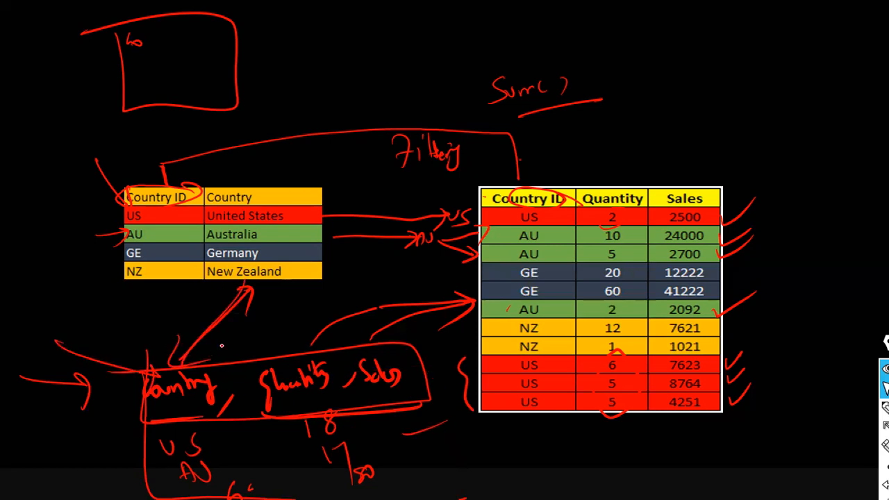
# Mark the Quantity and Sales arrows, link US to a ticked 18, and circle "Sum( )" with "max" and "min" written beside it
pyautogui.moveTo(312, 350); pyautogui.dragTo(354, 301)
pyautogui.moveTo(374, 337); pyautogui.dragTo(410, 319)
pyautogui.moveTo(225, 448); pyautogui.dragTo(281, 432)
pyautogui.moveTo(271, 431); pyautogui.dragTo(276, 444)
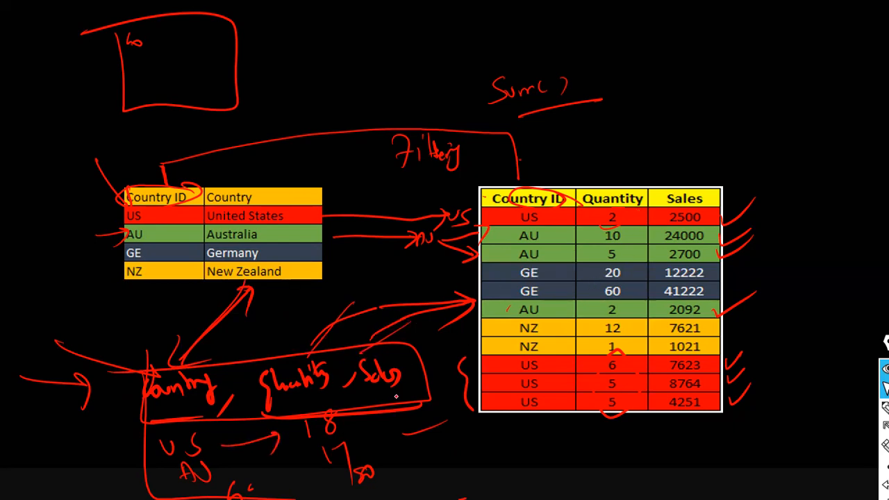
pyautogui.moveTo(347, 414); pyautogui.dragTo(375, 389)
pyautogui.moveTo(588, 64)
pyautogui.mouseDown()
pyautogui.moveTo(528, 142)
pyautogui.moveTo(568, 83)
pyautogui.mouseUp()
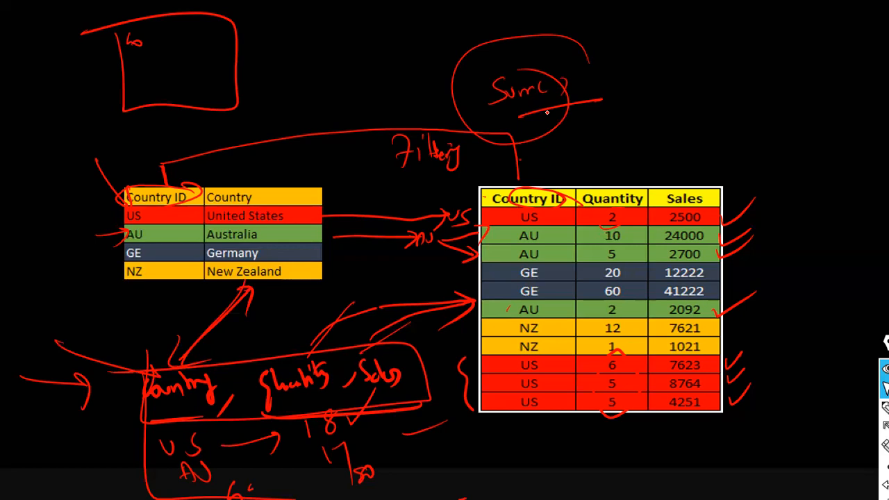
pyautogui.moveTo(428, 59)
pyautogui.mouseDown()
pyautogui.moveTo(464, 60)
pyautogui.moveTo(435, 42)
pyautogui.mouseUp()
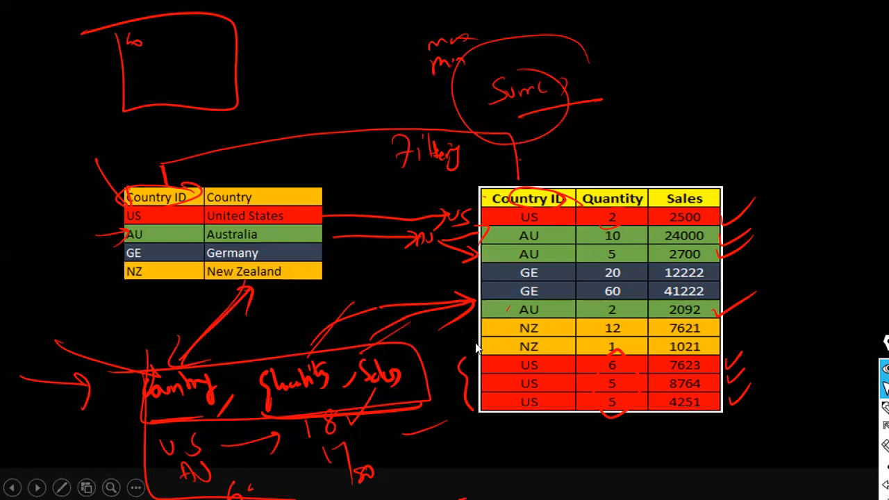
# Switch to Power BI Desktop and view the Product Name, Cost Price and List Price table on Page 7
pyautogui.hotkey('alt', 'Tab')
pyautogui.hotkey('alt', 'Tab')
pyautogui.hotkey('alt', 'Tab')
pyautogui.hotkey('alt', 'Tab')
pyautogui.click(428, 222)
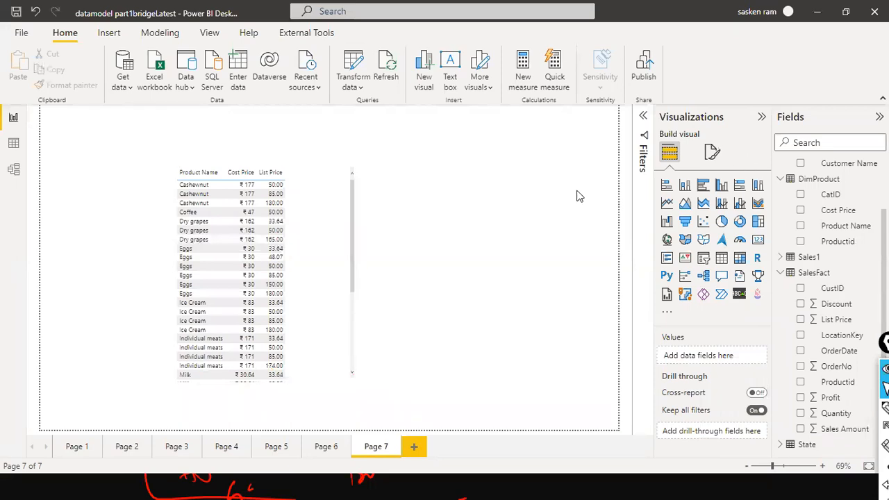
# Switch back to the PowerPoint slide show and go to the "What is a relationship ?" slide
pyautogui.hotkey('alt', 'Tab')
pyautogui.hotkey('alt', 'Tab')
pyautogui.press('Right')
pyautogui.press('Right')
pyautogui.press('Right')
pyautogui.press('Right')
pyautogui.press('Right')
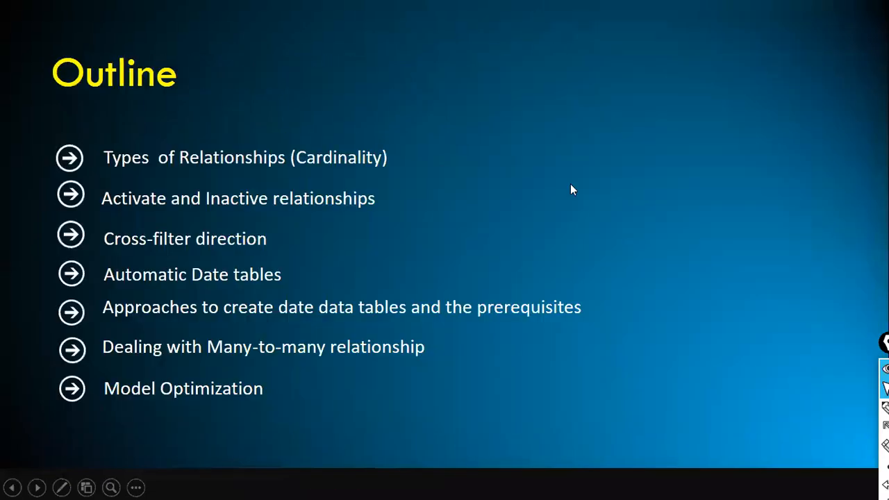
pyautogui.press('Left')
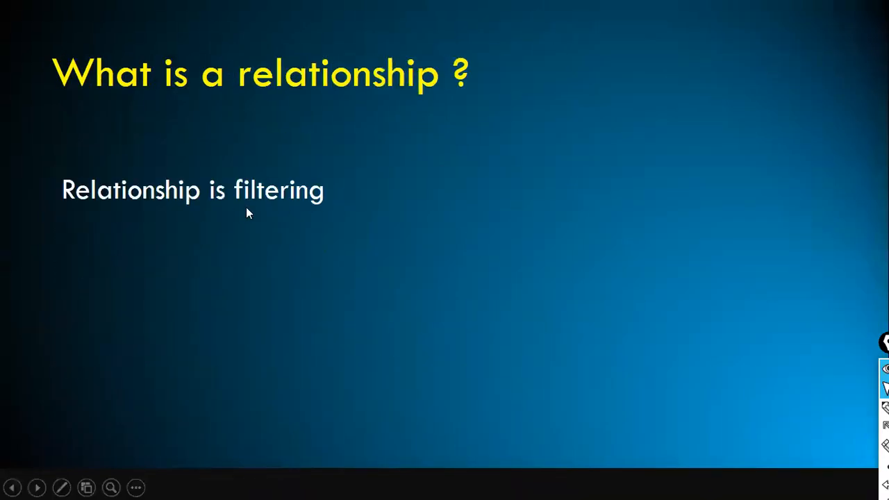
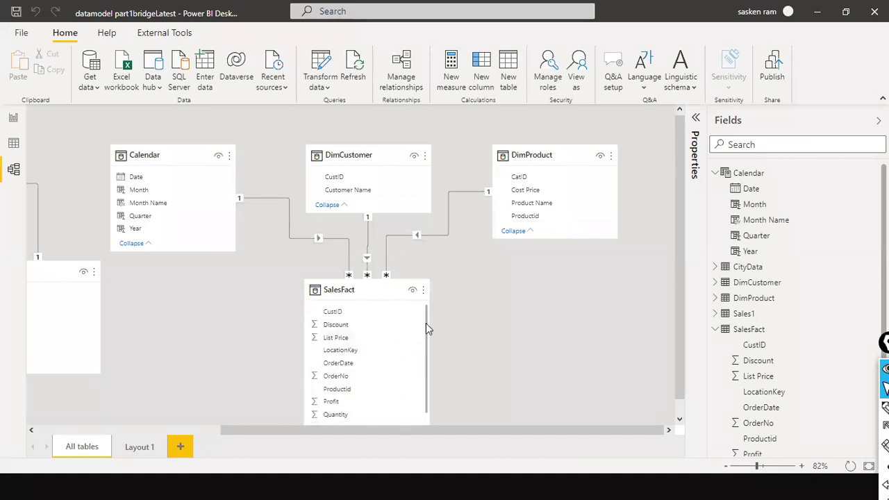
# On report Page 7, move the product table up toward the page's left edge and remove its Cost Price and List Price columns
pyautogui.scroll(-1, 391, 363)
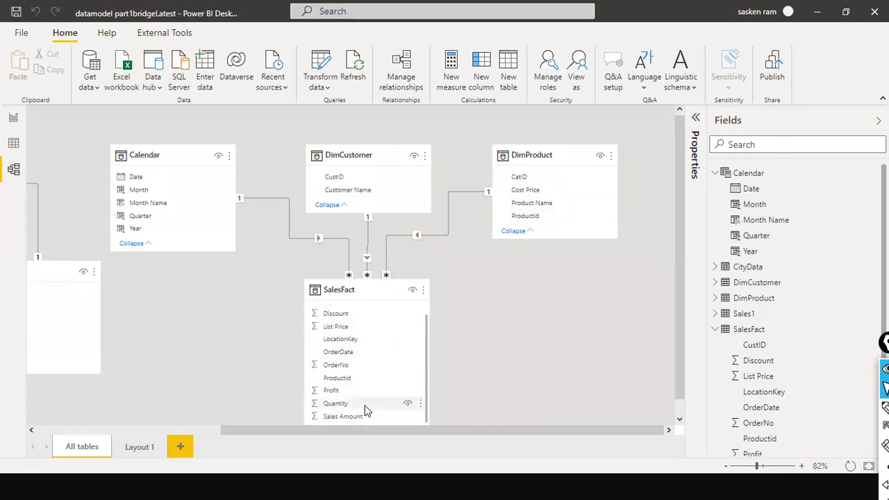
pyautogui.click(15, 119)
pyautogui.moveTo(327, 218); pyautogui.dragTo(289, 206)
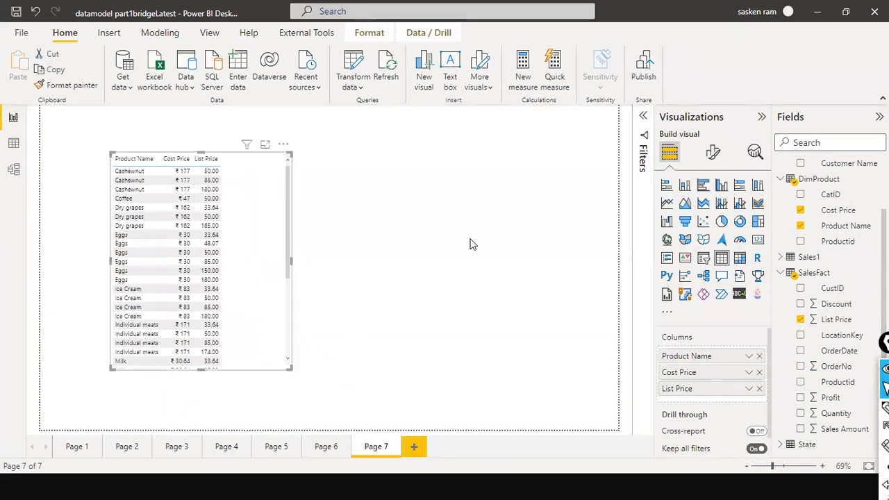
pyautogui.click(760, 373)
pyautogui.click(759, 372)
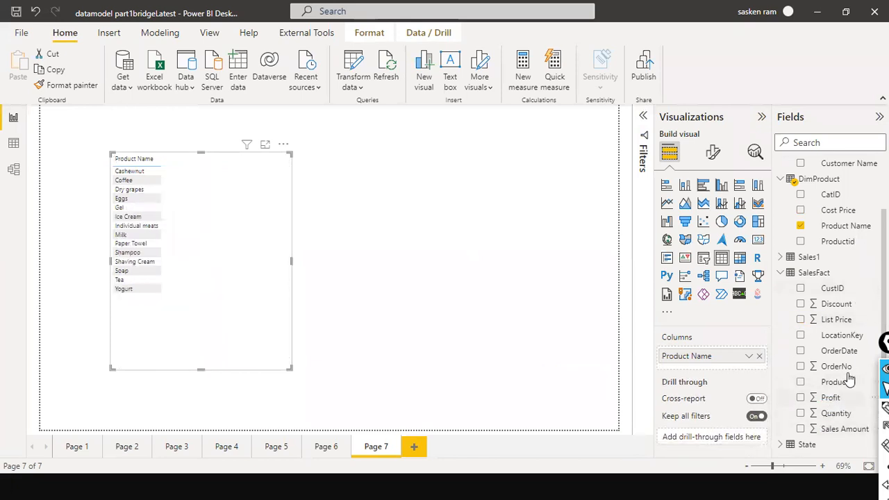
# Add Quantity and Sales Amount from SalesFact to the product table and shorten the visual to fit its rows
pyautogui.moveTo(832, 416); pyautogui.dragTo(206, 186)
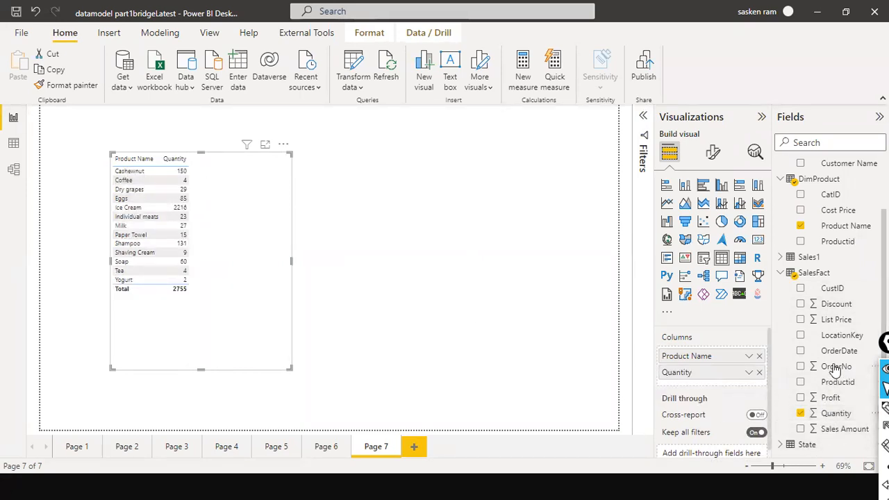
pyautogui.moveTo(833, 429); pyautogui.dragTo(246, 173)
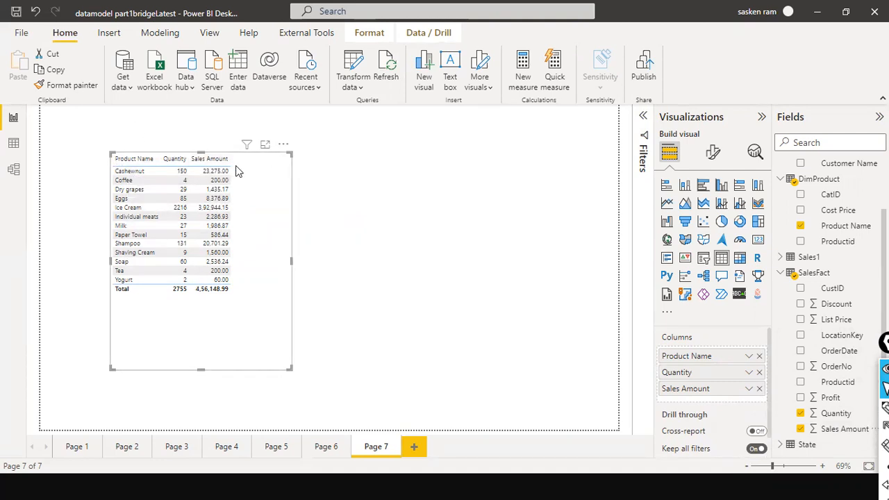
pyautogui.moveTo(200, 367); pyautogui.dragTo(209, 325)
# Duplicate the product table visual and place the copy to the right of the original
pyautogui.hotkey('ctrl', 'c')
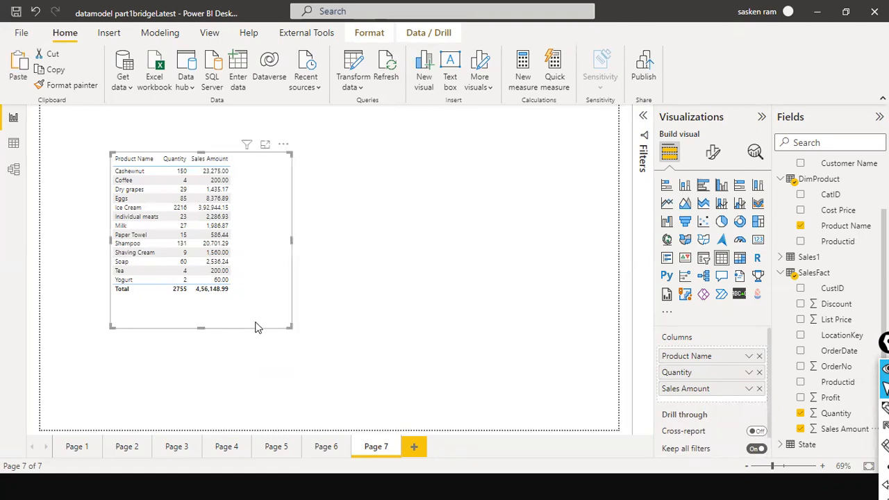
pyautogui.hotkey('ctrl', 'v')
pyautogui.moveTo(261, 311); pyautogui.dragTo(507, 301)
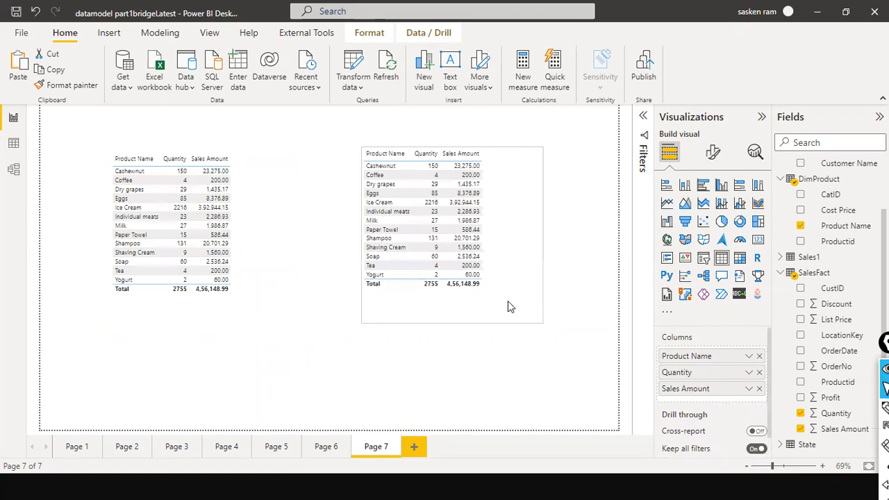
# Set both Quantity and Sales Amount in the copied table to Don't summarize
pyautogui.click(749, 389)
pyautogui.click(749, 389)
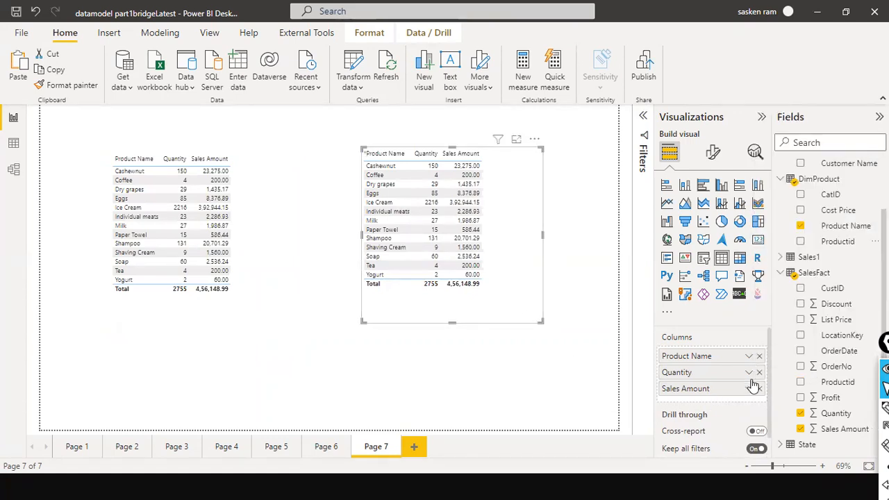
pyautogui.click(750, 389)
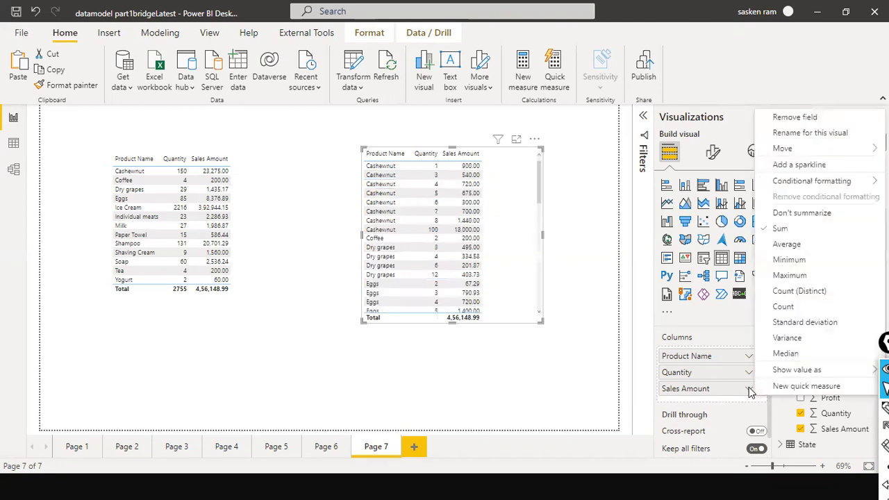
pyautogui.click(809, 218)
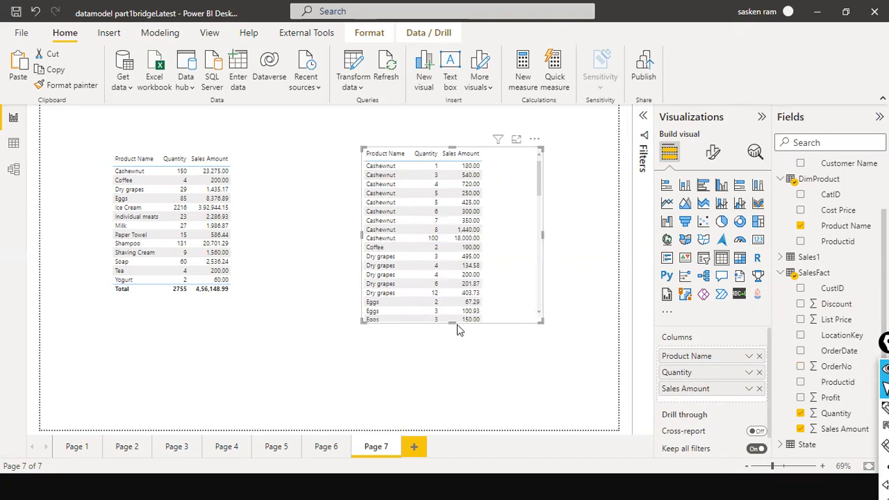
# Lengthen the copied product table visual and look through its unsummarized Quantity and Sales Amount rows
pyautogui.moveTo(452, 323); pyautogui.dragTo(452, 342)
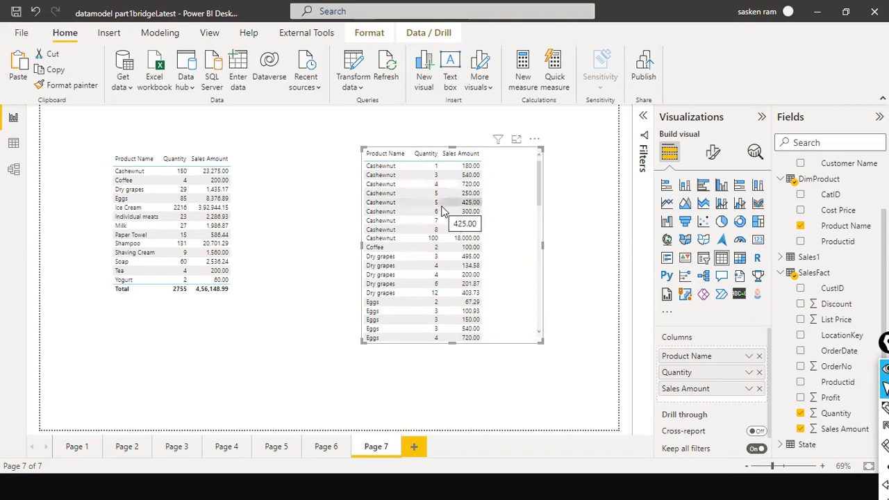
pyautogui.scroll(-3, 435, 264)
pyautogui.scroll(3, 435, 266)
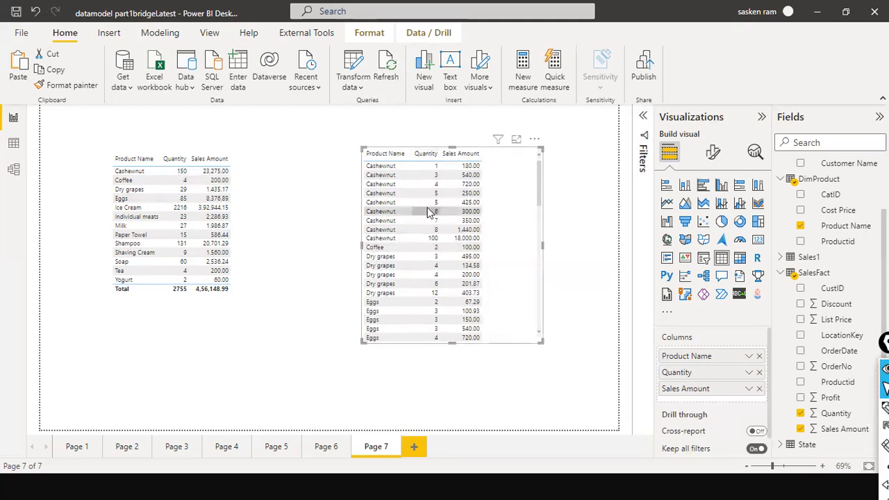
# Switch Quantity in the original product table to Average, and set it back to Sum
pyautogui.click(175, 182)
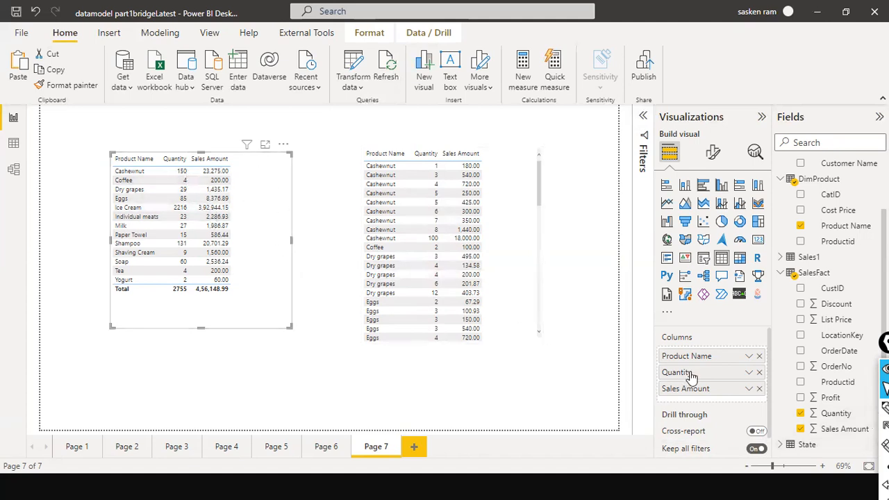
pyautogui.click(748, 373)
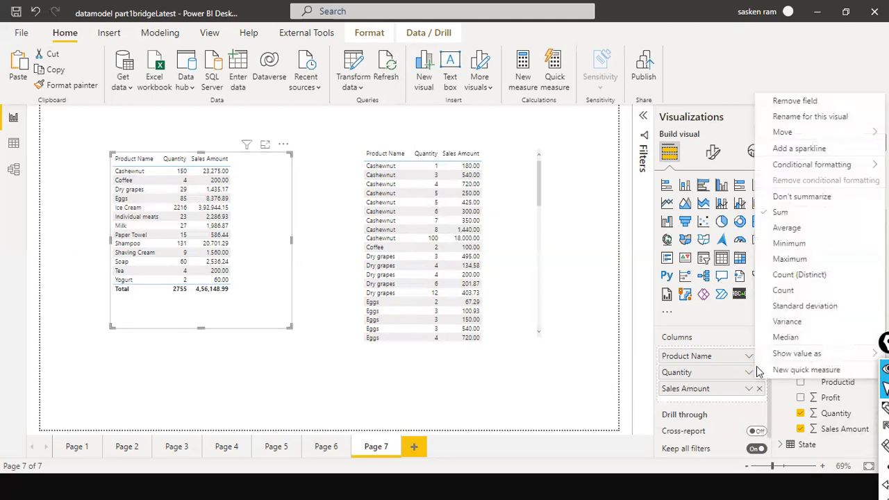
pyautogui.click(795, 232)
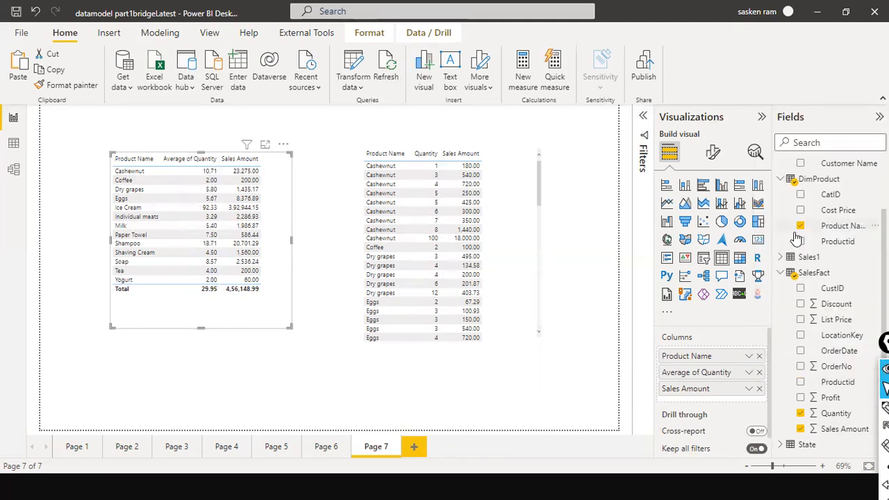
pyautogui.click(749, 372)
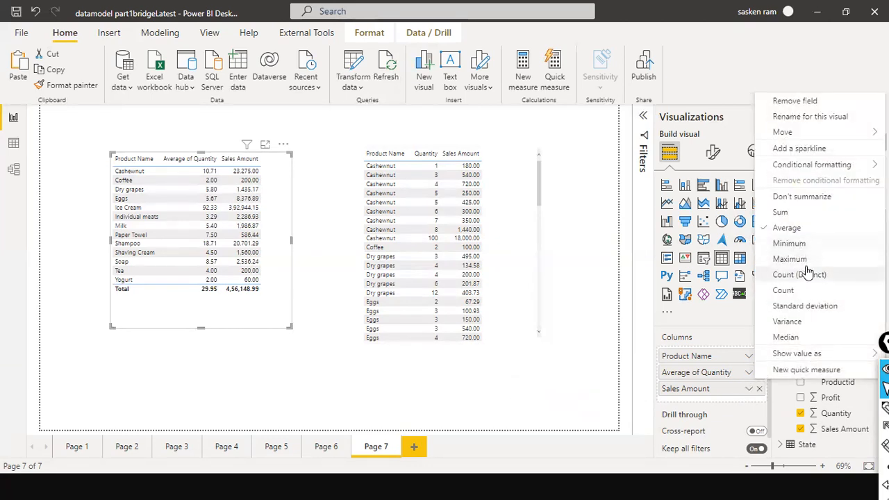
pyautogui.click(776, 212)
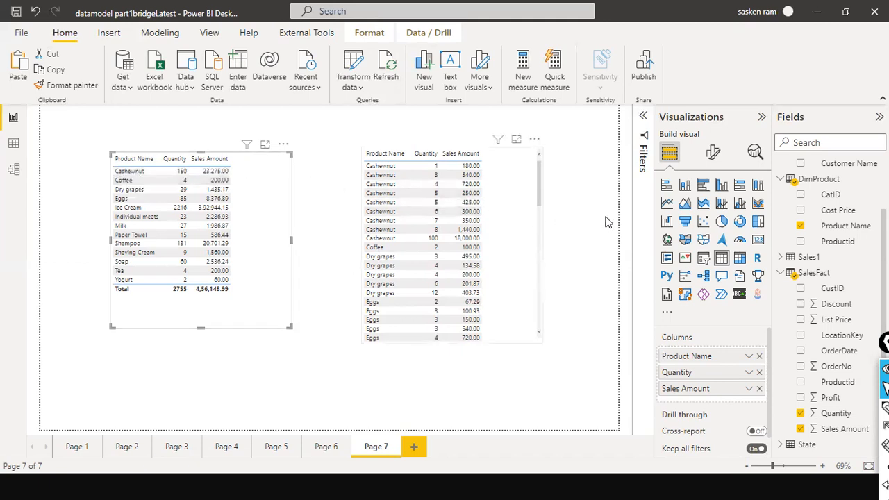
# Add Productid from DimProduct to the copied product table and check its relationship to SalesFact in the data model
pyautogui.moveTo(837, 241); pyautogui.dragTo(435, 169)
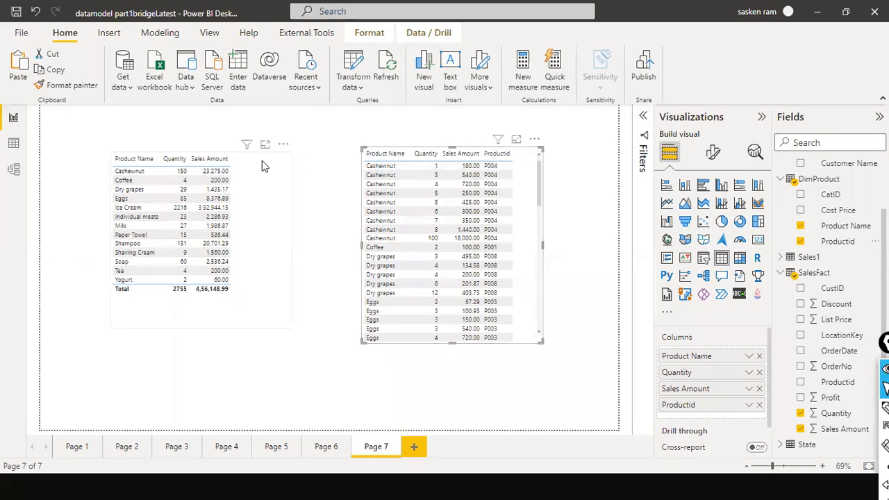
pyautogui.click(13, 169)
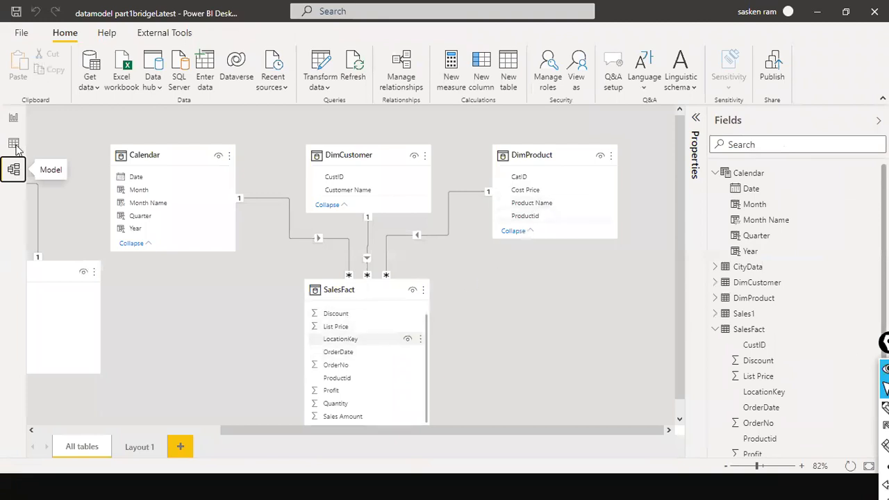
pyautogui.click(13, 117)
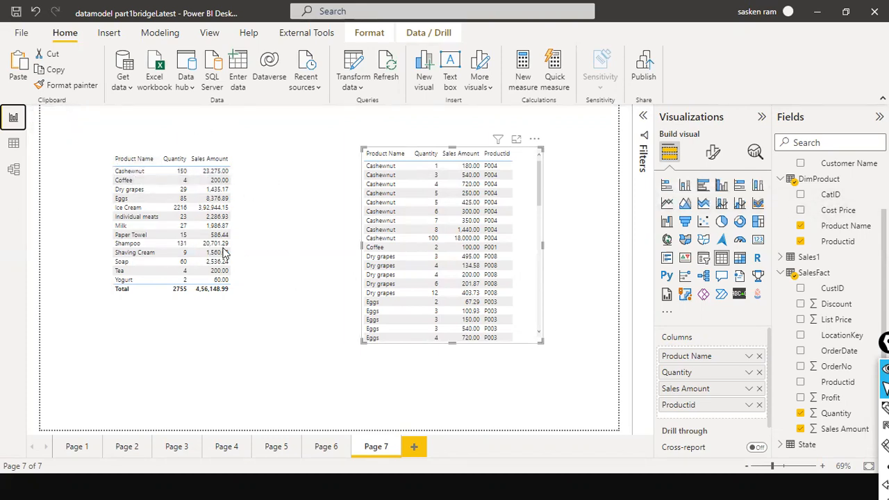
# From the model view, import the CSV file sales_w04.csv from the dat1 folder and load it into the model
pyautogui.click(14, 169)
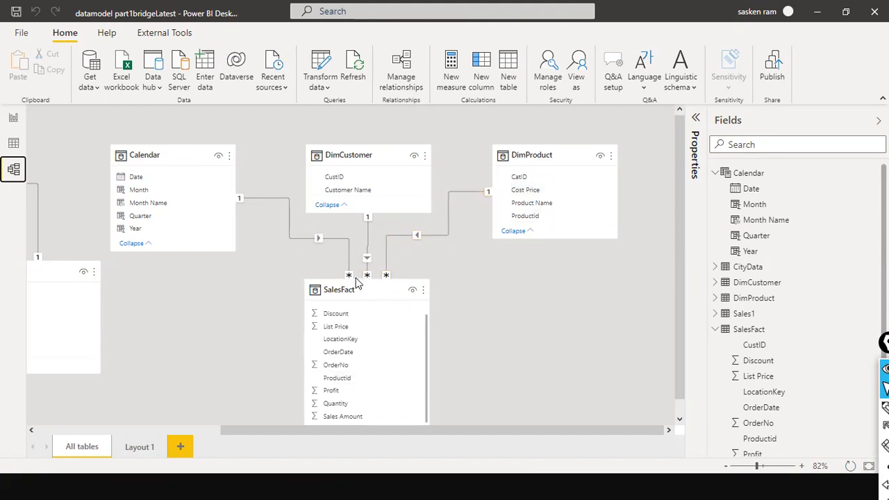
pyautogui.scroll(-1, 163, 309)
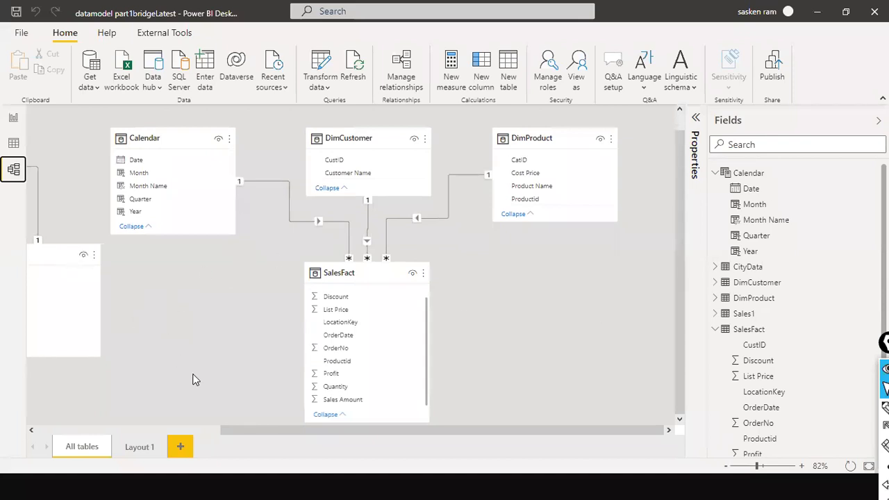
pyautogui.click(183, 430)
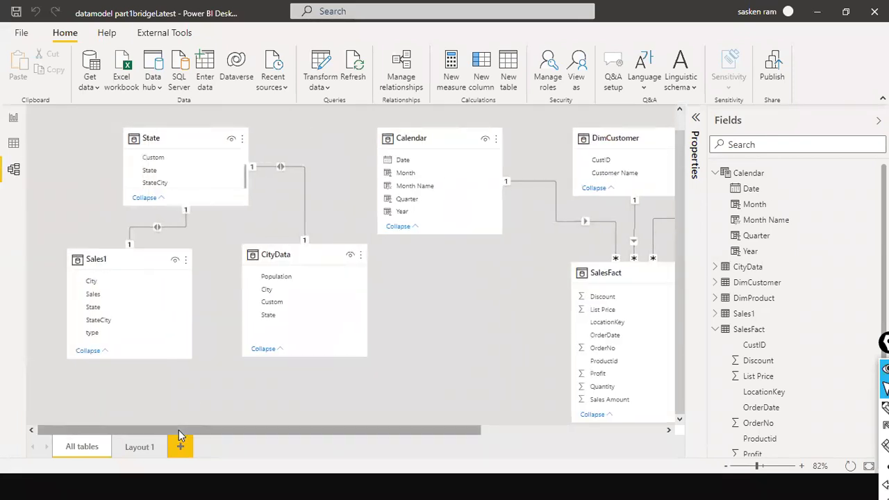
pyautogui.moveTo(179, 434); pyautogui.dragTo(347, 411)
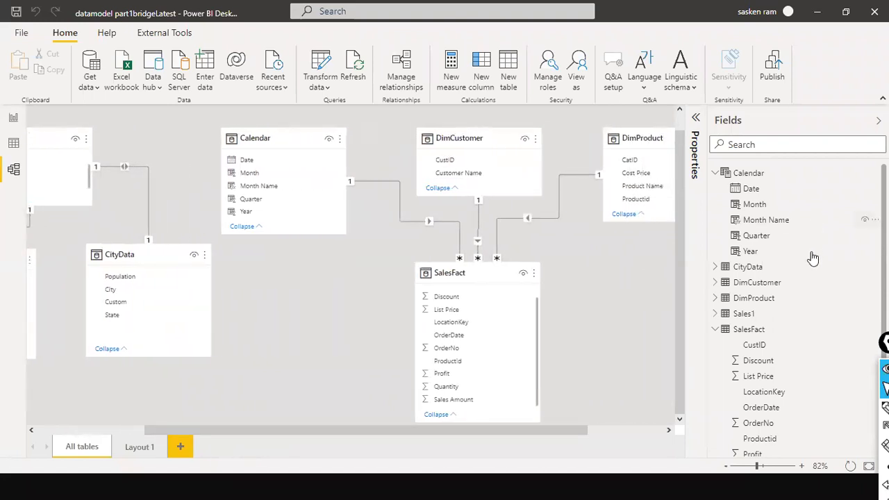
pyautogui.click(715, 329)
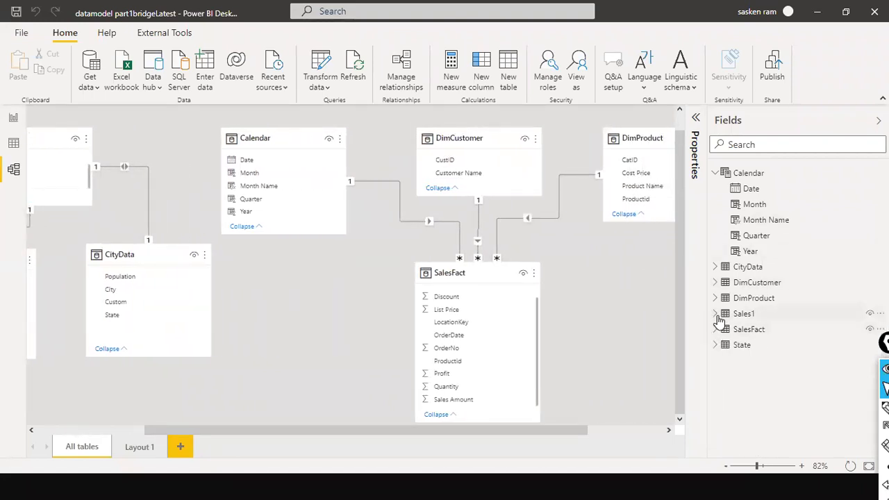
pyautogui.click(89, 82)
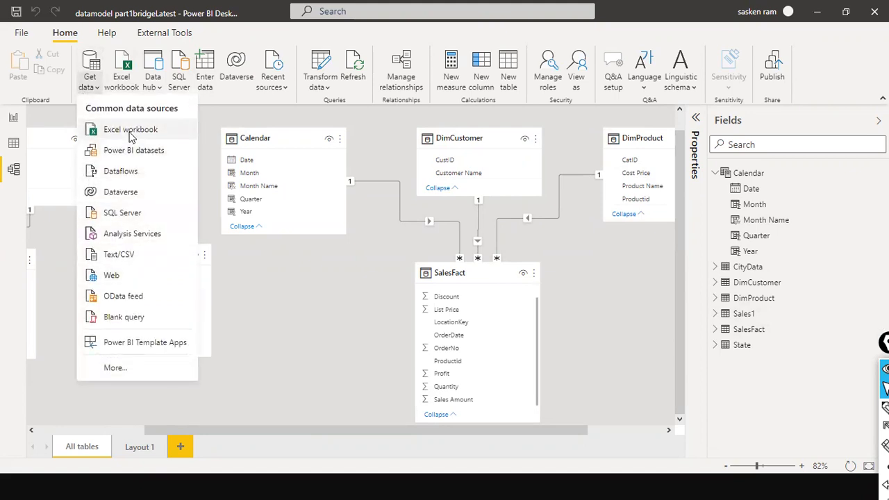
pyautogui.click(131, 251)
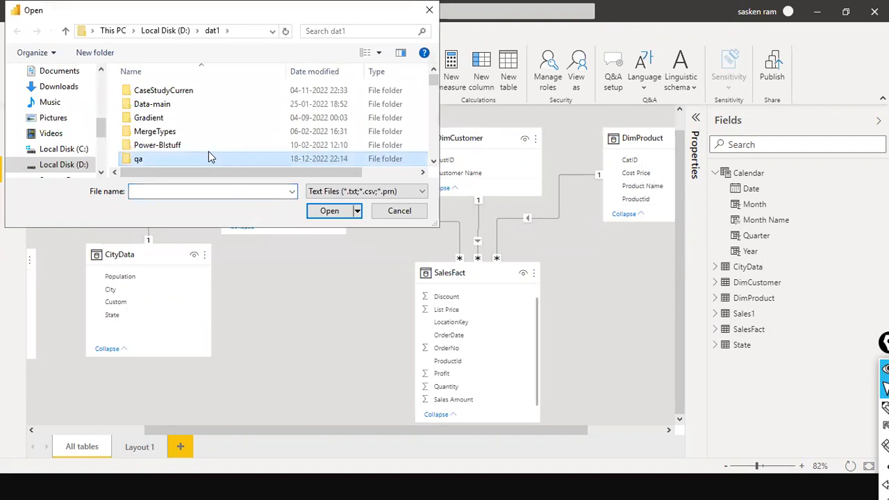
pyautogui.write('sales_06.csv')
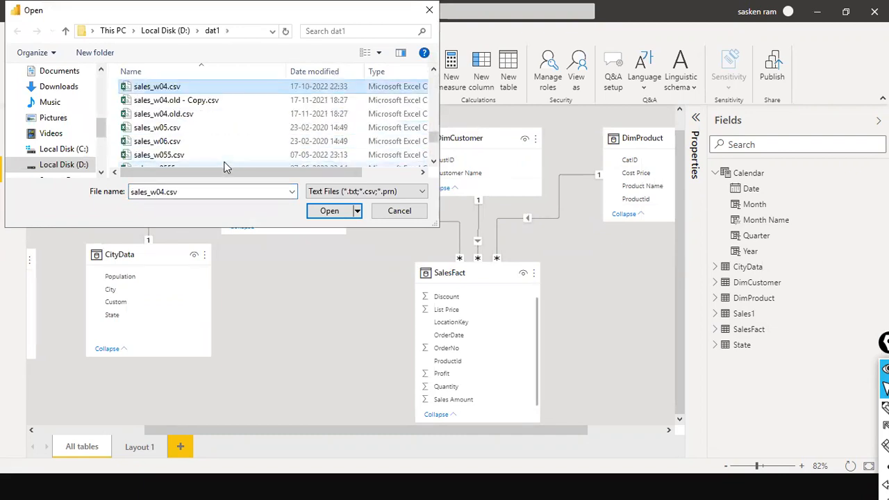
pyautogui.click(328, 211)
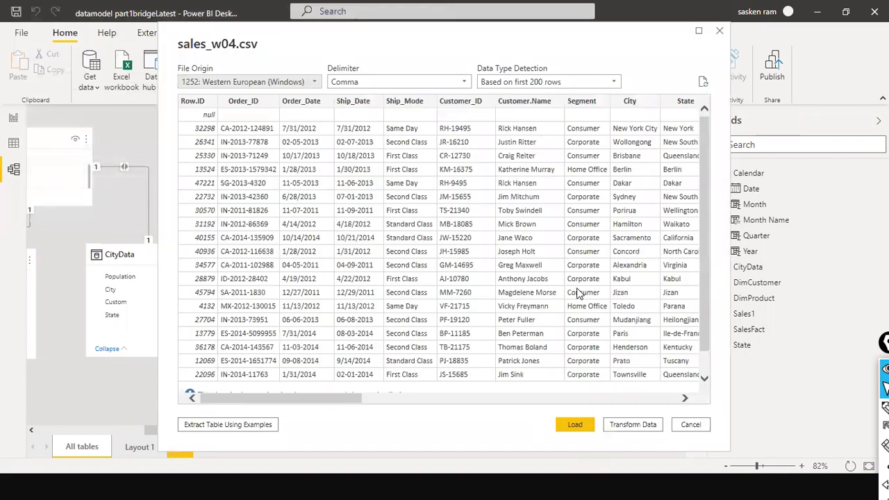
pyautogui.click(570, 427)
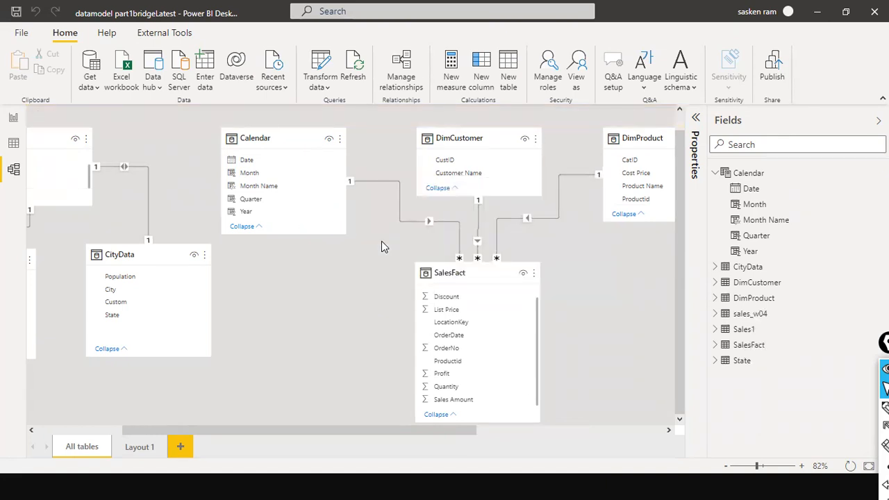
# Move SalesFact to the right and CityData slightly down in the model diagram, and locate the sales_w04 table
pyautogui.moveTo(488, 273); pyautogui.dragTo(620, 284)
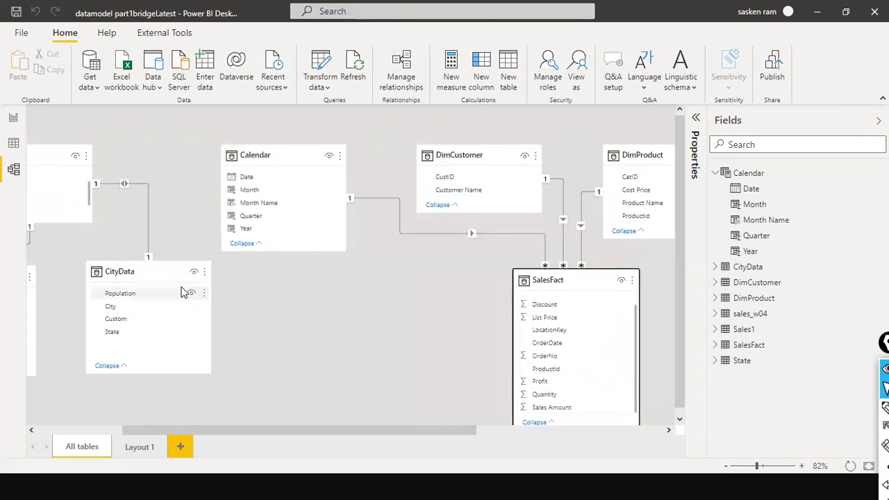
pyautogui.moveTo(169, 275); pyautogui.dragTo(152, 296)
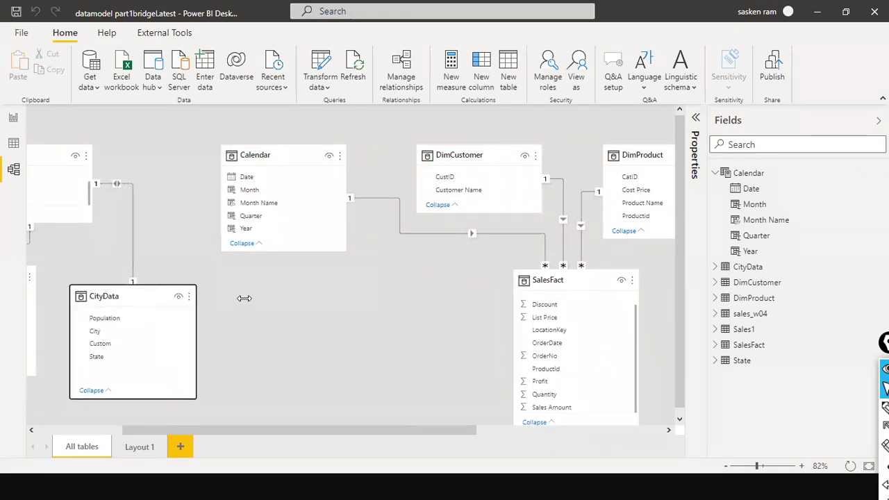
pyautogui.scroll(-1, 463, 304)
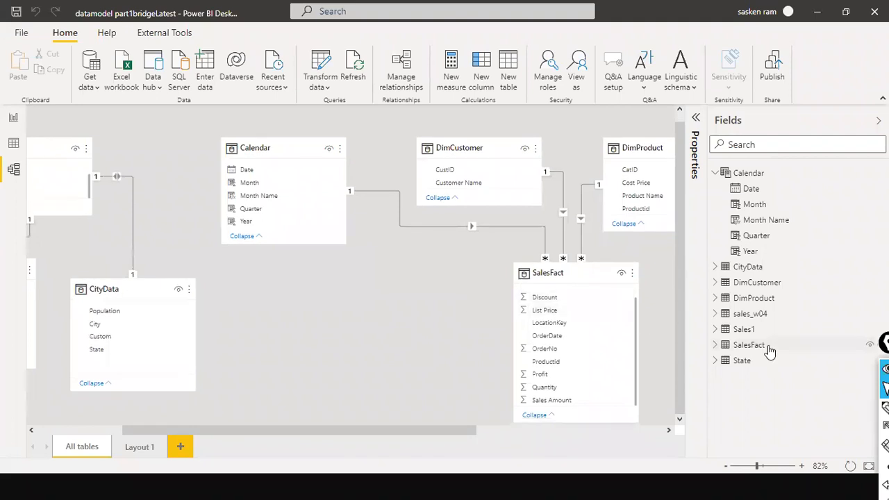
pyautogui.click(756, 316)
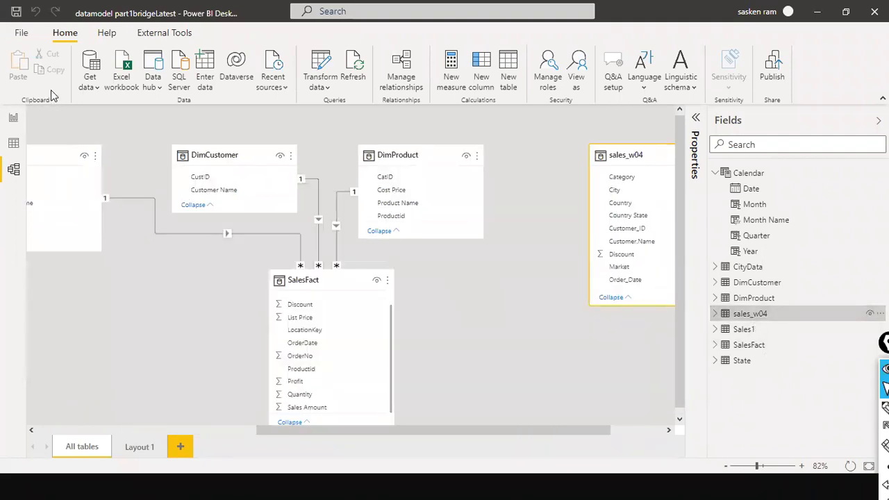
# Open the Power Query Editor and display the sales_w04 query
pyautogui.click(328, 89)
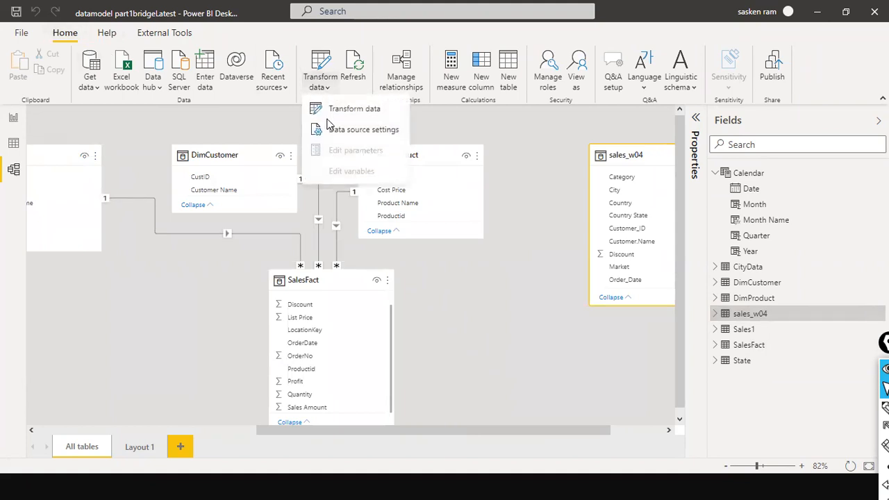
pyautogui.click(326, 111)
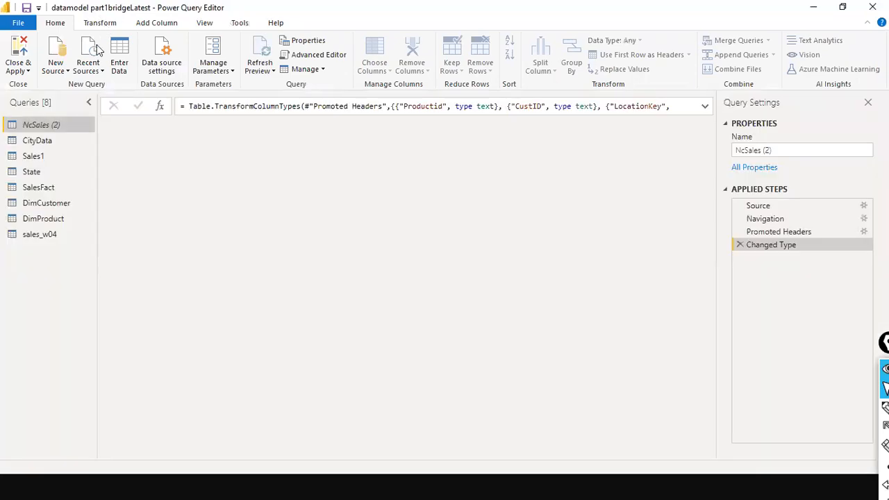
pyautogui.click(100, 23)
pyautogui.click(34, 234)
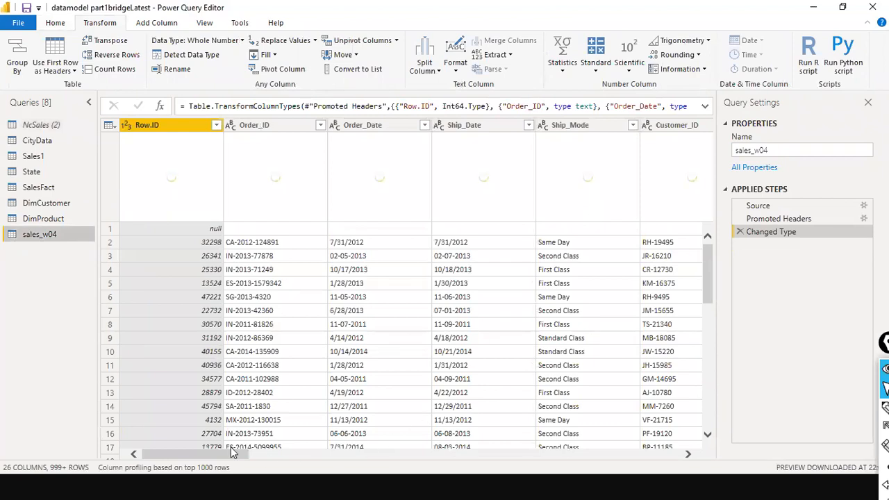
# Replace the $ sign with nothing in the Sales column of sales_w04
pyautogui.moveTo(233, 452); pyautogui.dragTo(548, 420)
pyautogui.click(400, 123)
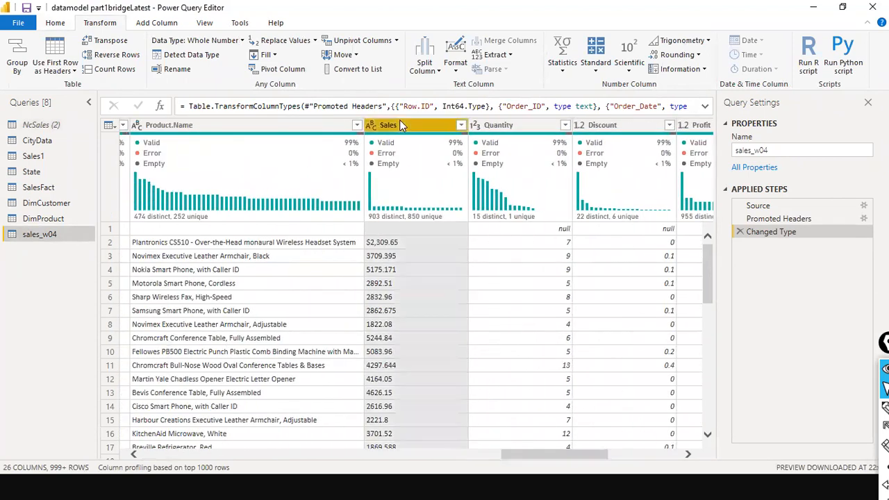
pyautogui.rightClick(400, 124)
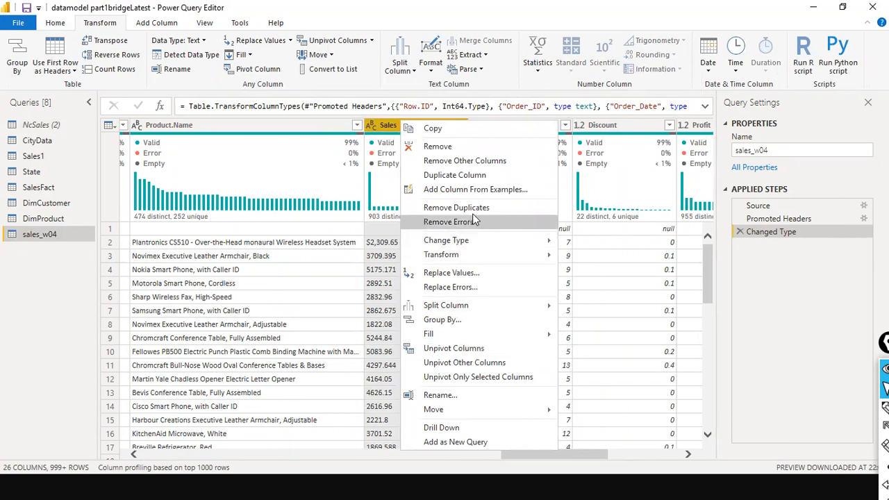
pyautogui.click(472, 287)
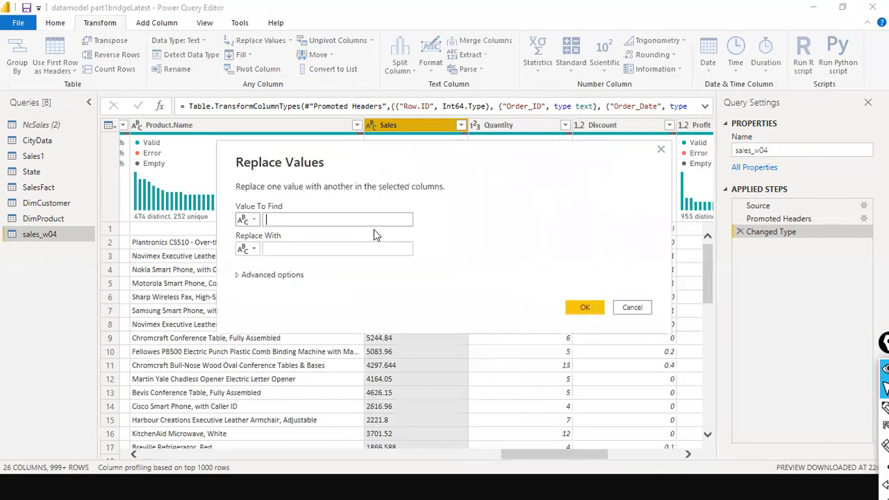
pyautogui.write('$')
pyautogui.click(287, 254)
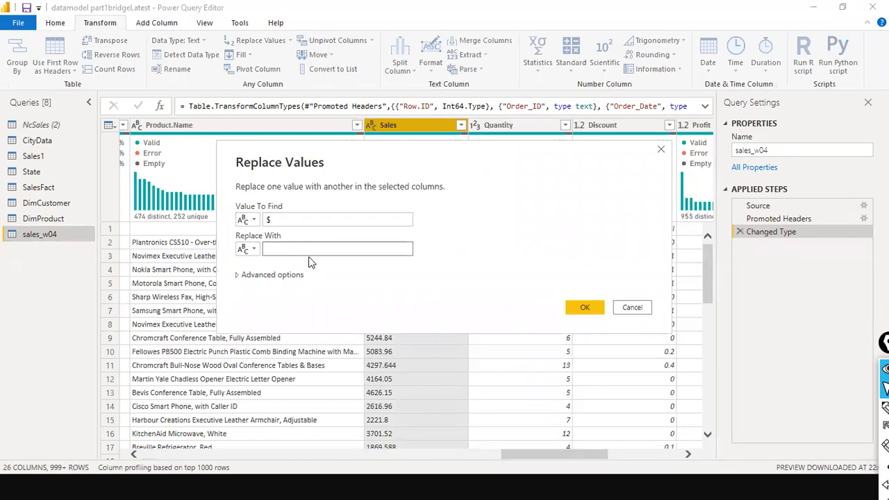
pyautogui.click(577, 307)
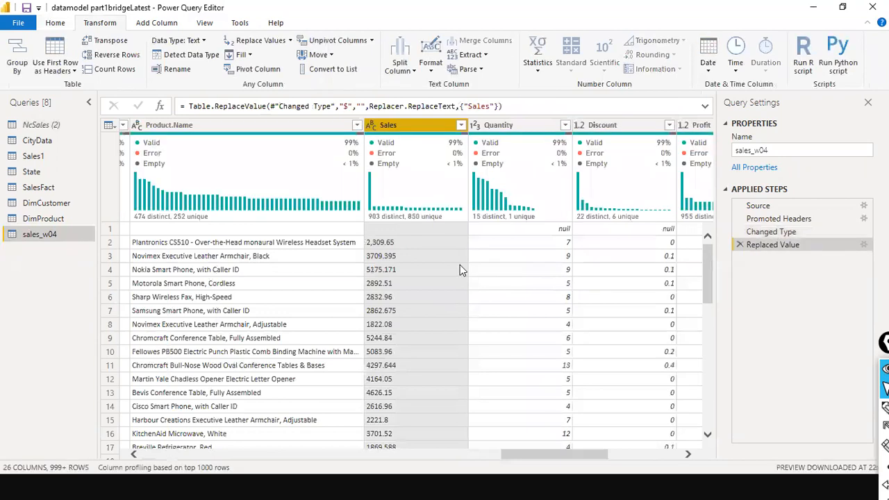
# Replace the NA values in the Sales column with 0
pyautogui.scroll(-3, 458, 270)
pyautogui.scroll(-2, 407, 251)
pyautogui.rightClick(402, 127)
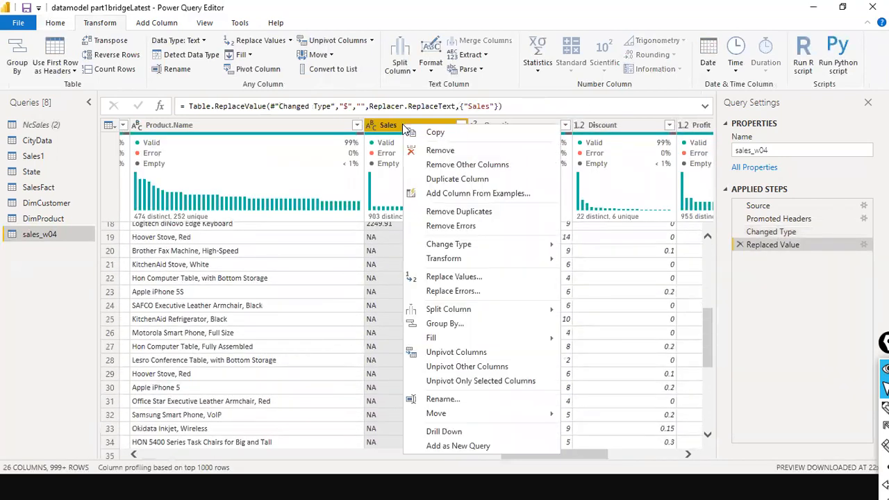
pyautogui.click(448, 276)
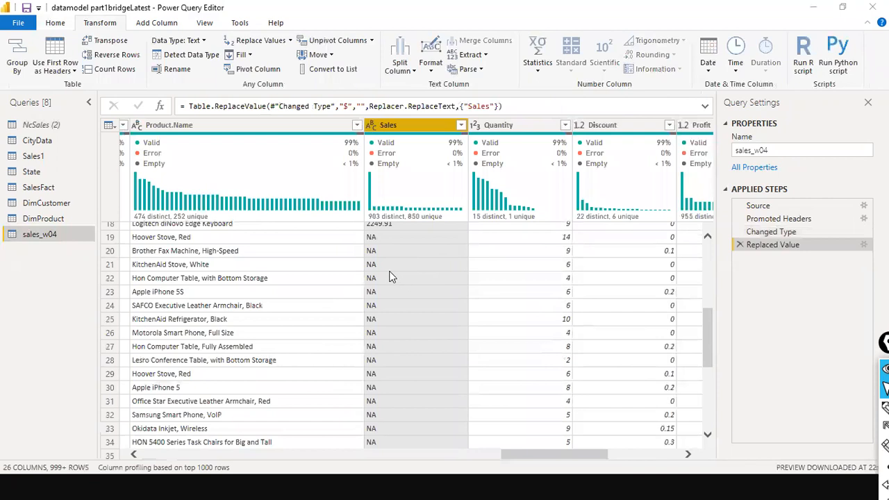
pyautogui.press('Tab')
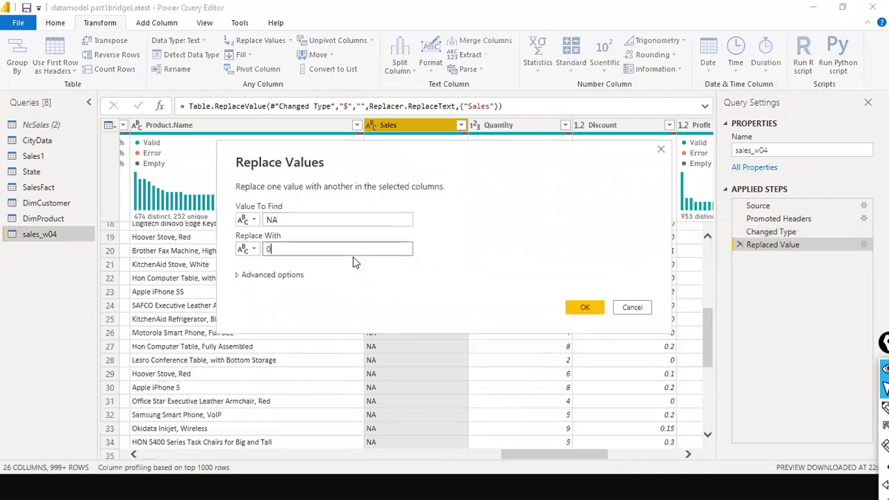
pyautogui.click(585, 314)
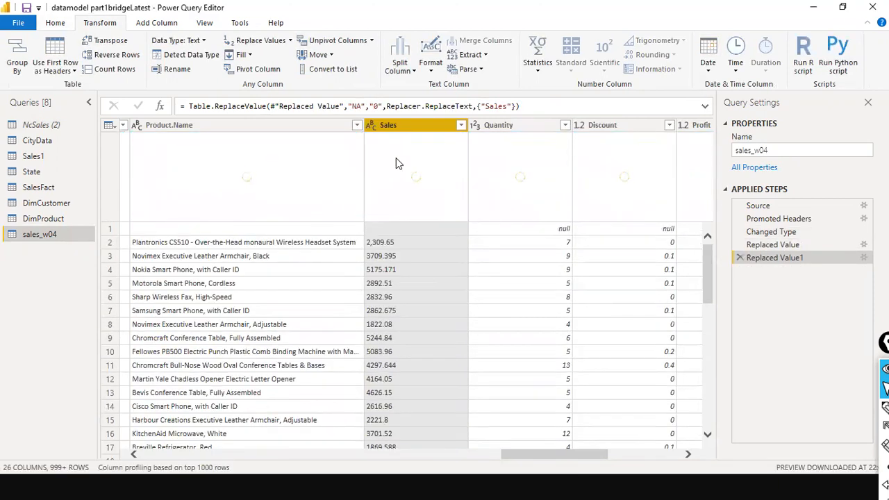
# Change the data type of the Sales column to Decimal Number
pyautogui.click(372, 125)
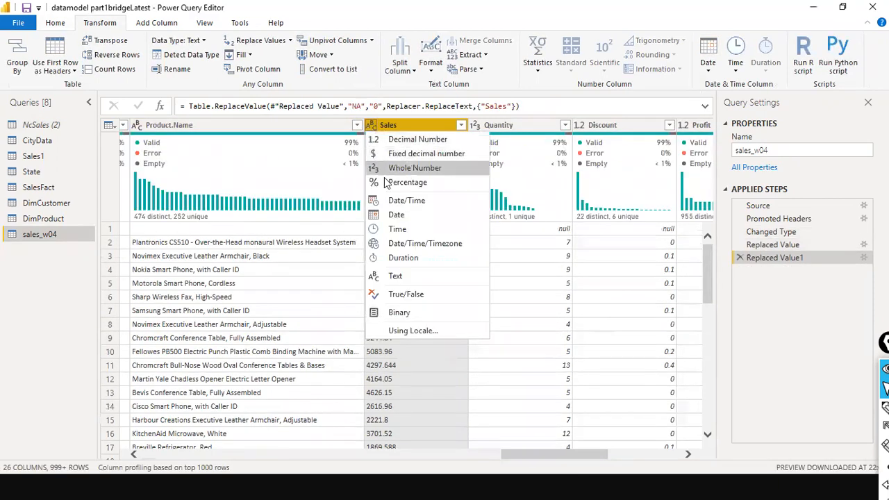
pyautogui.click(399, 140)
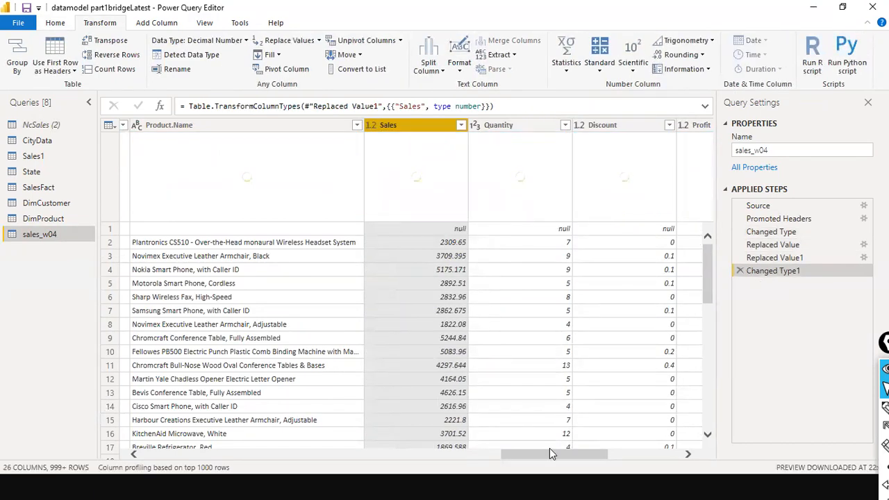
pyautogui.moveTo(550, 453); pyautogui.dragTo(87, 439)
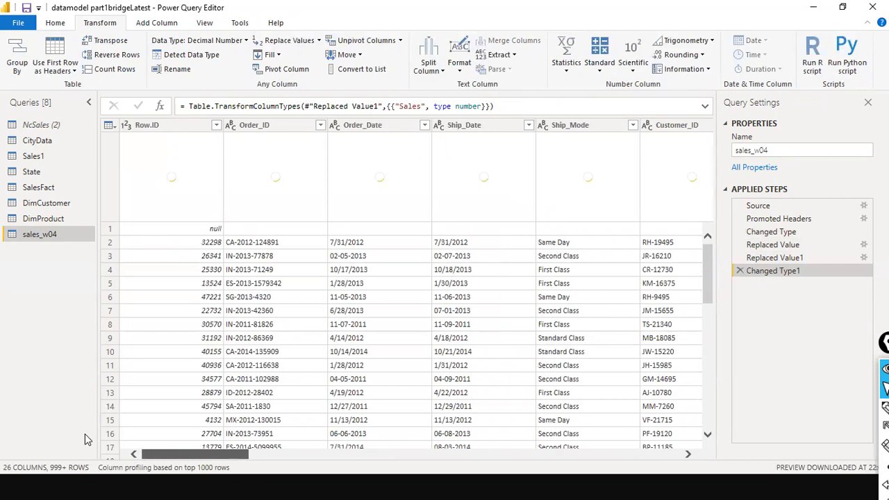
# Replace every "-" with "/" in the Order_Date column of the sales_w04 query
pyautogui.rightClick(364, 125)
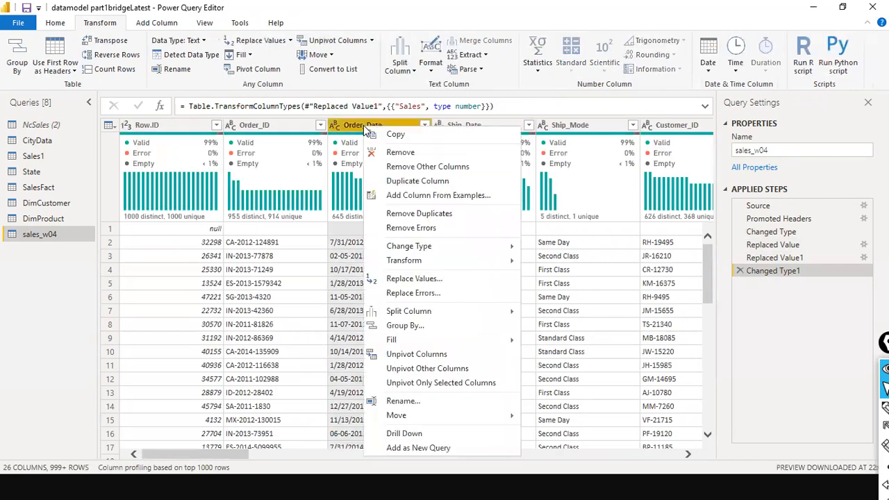
pyautogui.click(419, 279)
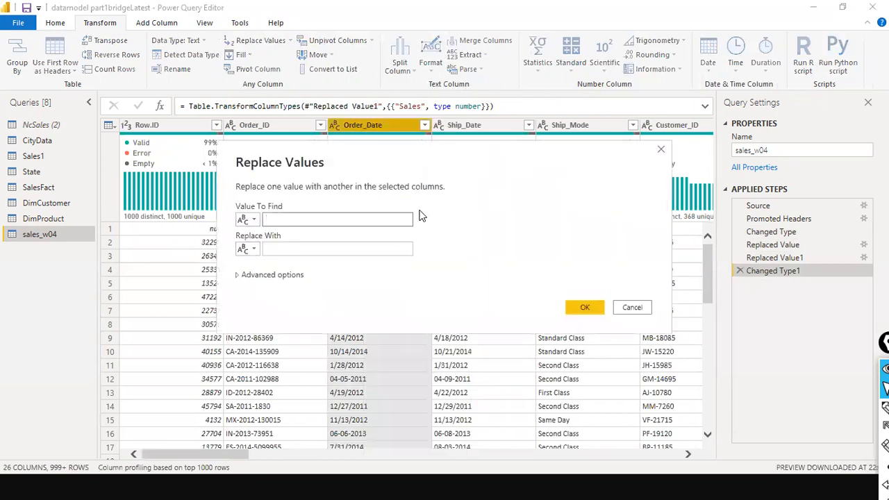
pyautogui.press('Tab')
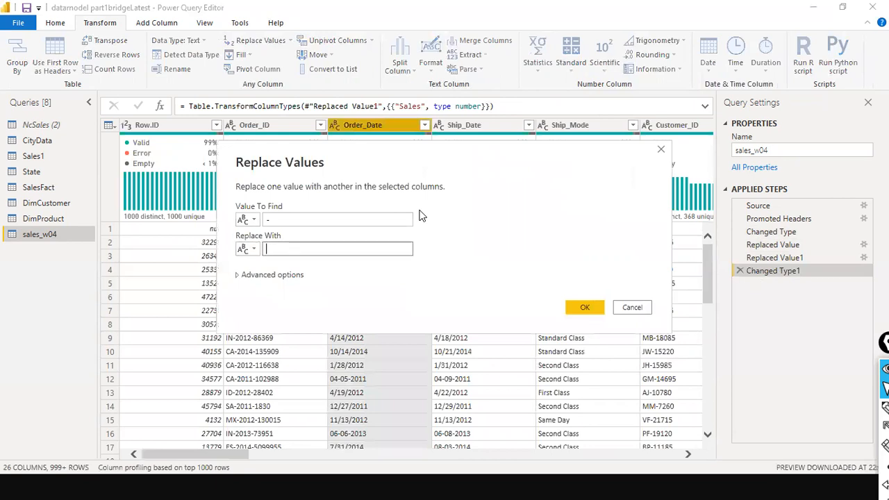
pyautogui.click(586, 307)
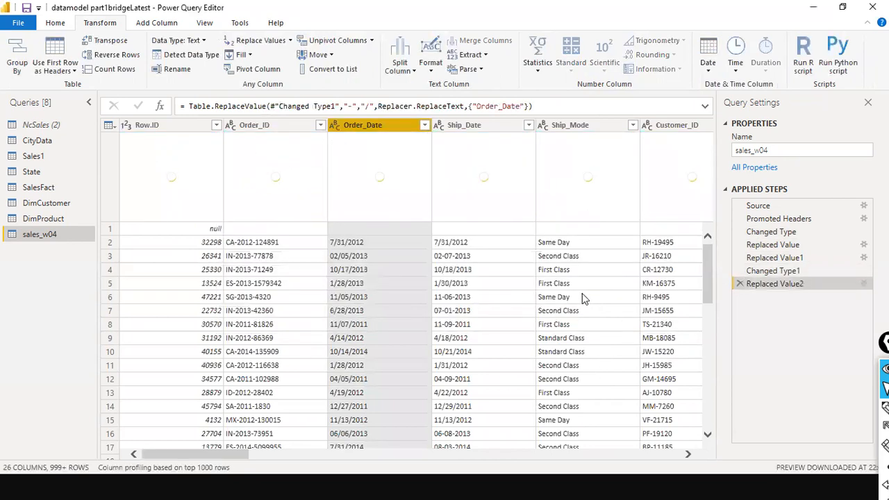
# Replace every "-" with "/" in the Ship_Date column of the sales_w04 query
pyautogui.click(486, 122)
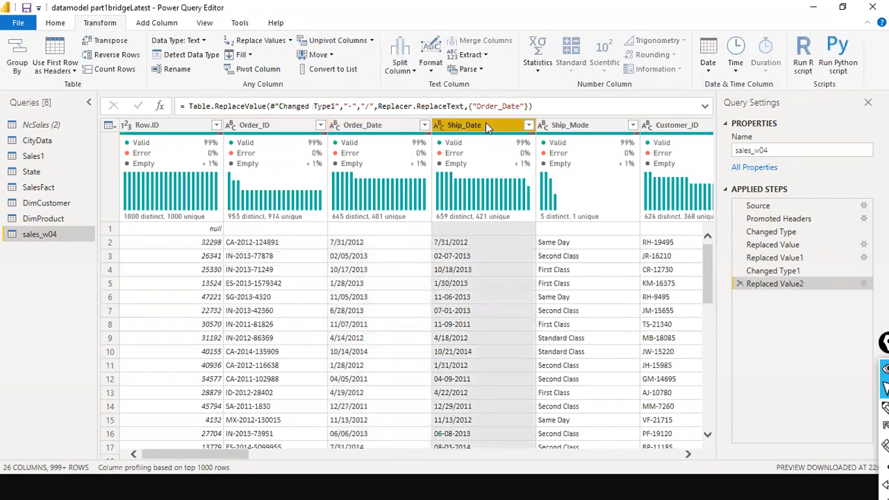
pyautogui.rightClick(486, 123)
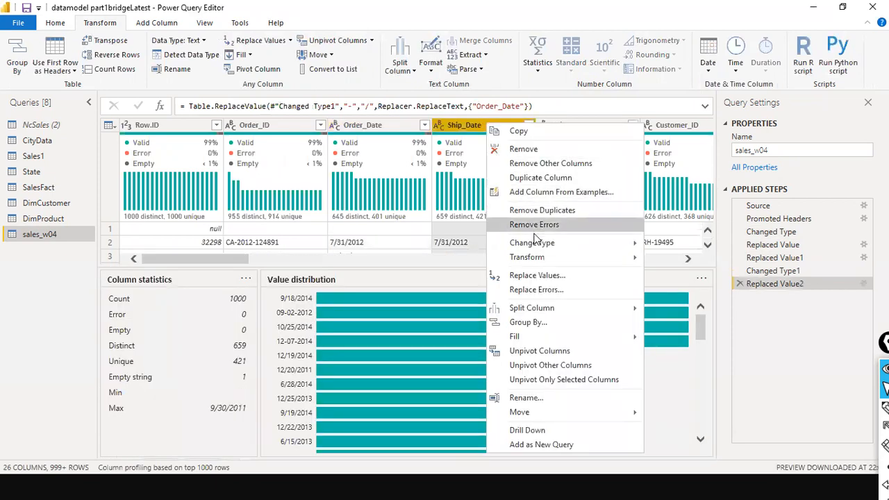
pyautogui.click(549, 278)
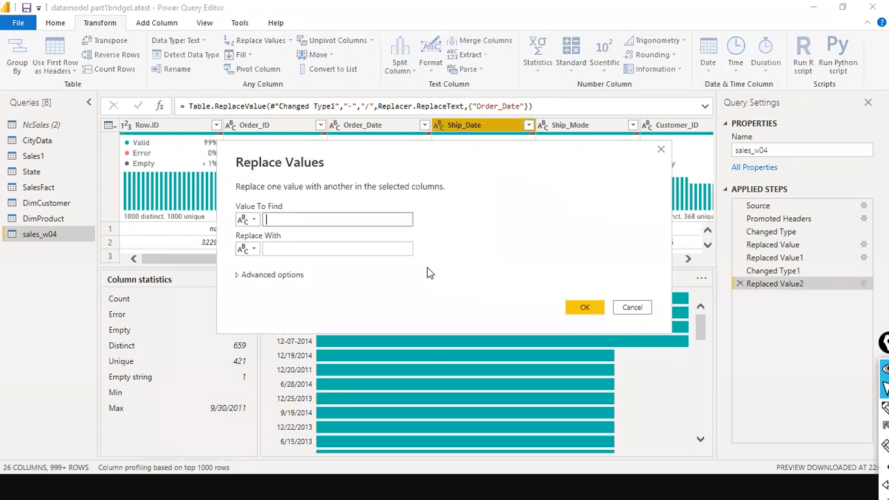
pyautogui.write('-')
pyautogui.click(273, 247)
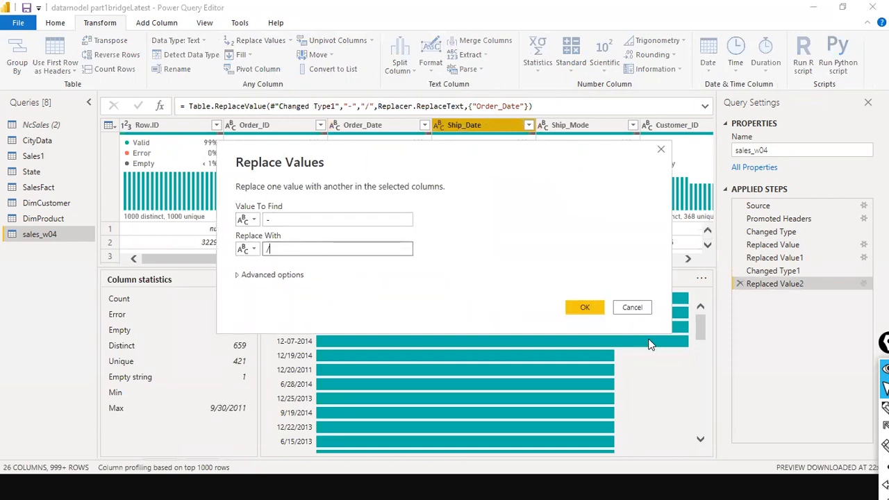
pyautogui.click(586, 307)
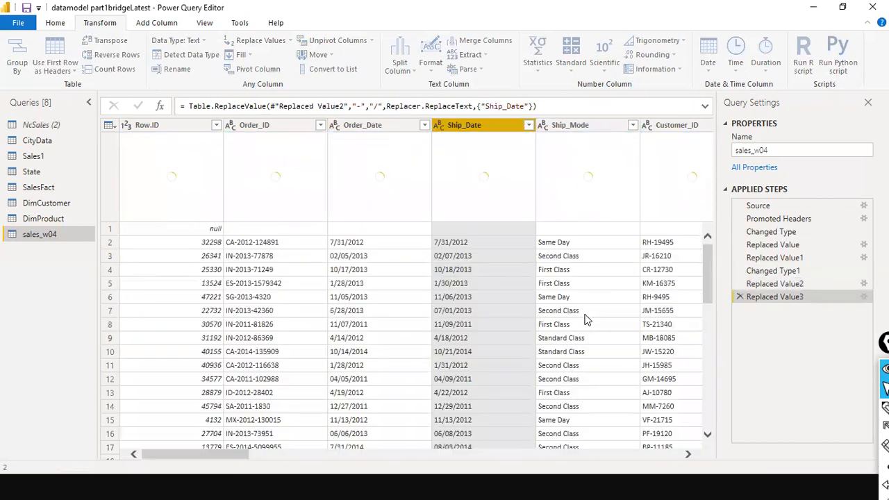
# Change the Order_Date column to the Date type using the English (United States) locale
pyautogui.click(334, 128)
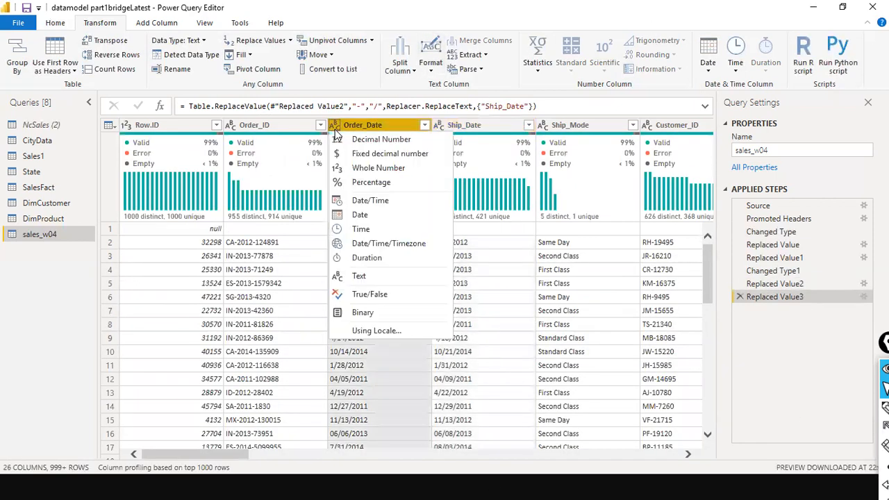
pyautogui.click(378, 330)
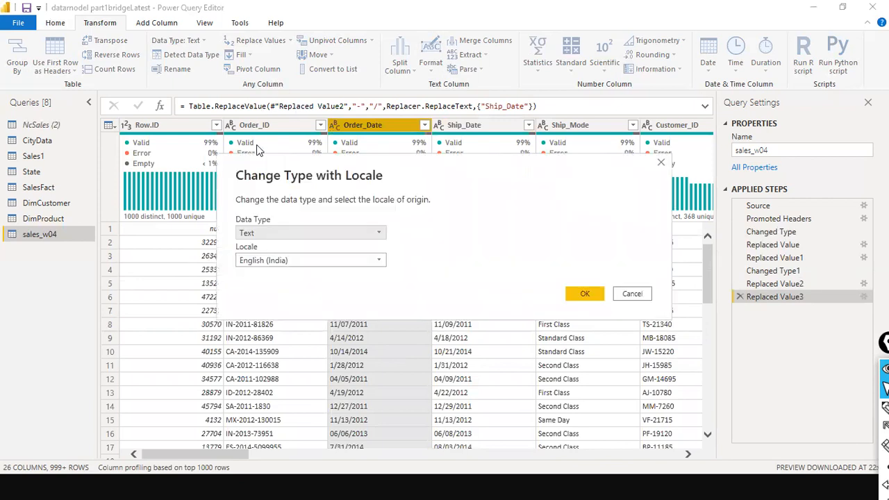
pyautogui.click(321, 235)
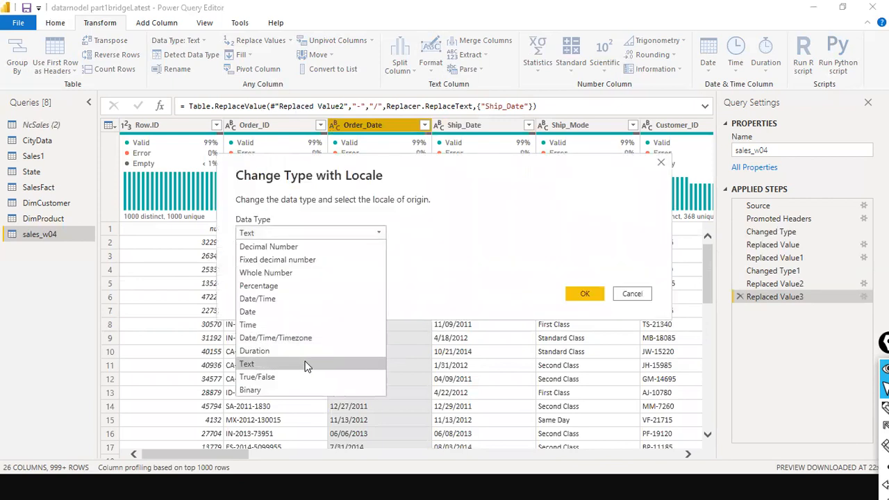
pyautogui.click(291, 311)
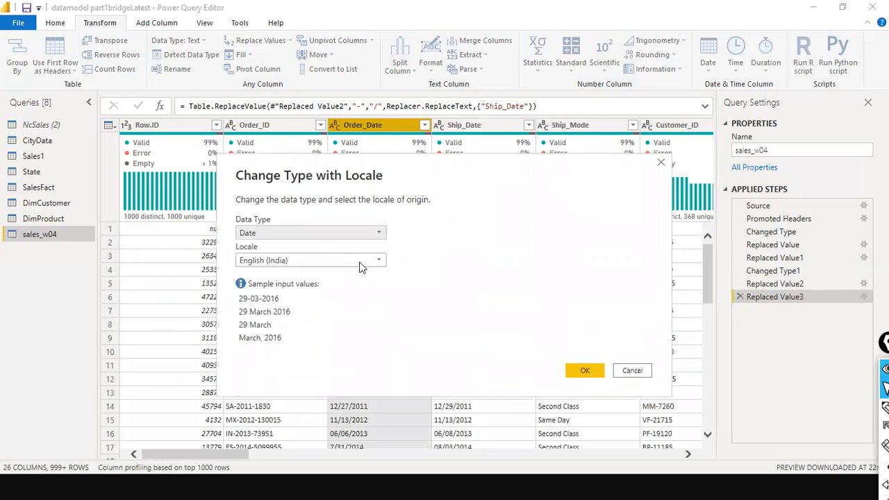
pyautogui.click(372, 264)
pyautogui.scroll(-5, 342, 343)
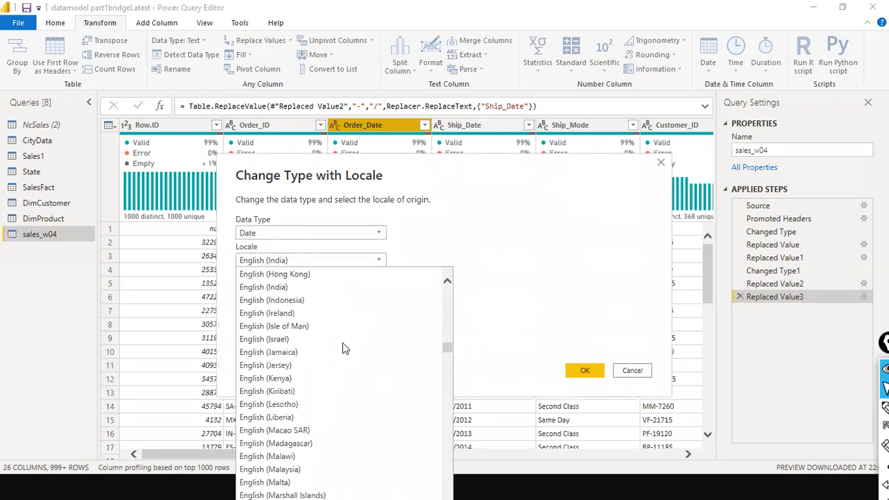
pyautogui.scroll(-10, 342, 342)
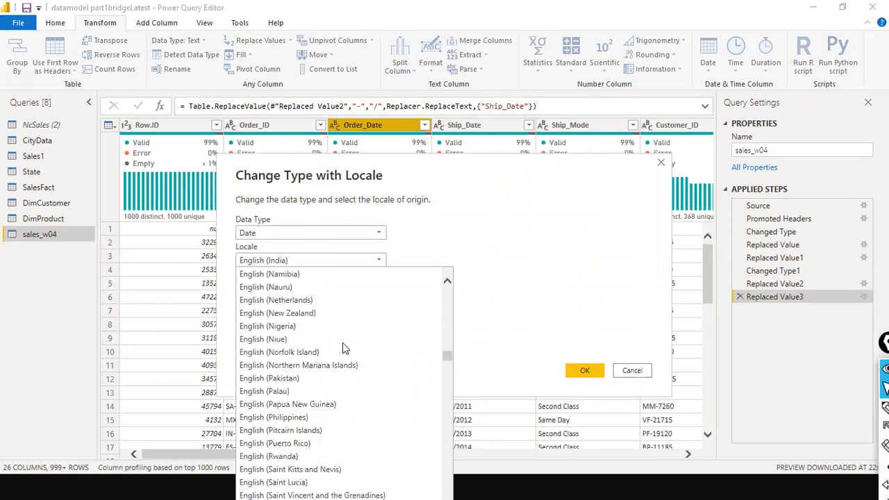
pyautogui.scroll(-5, 343, 342)
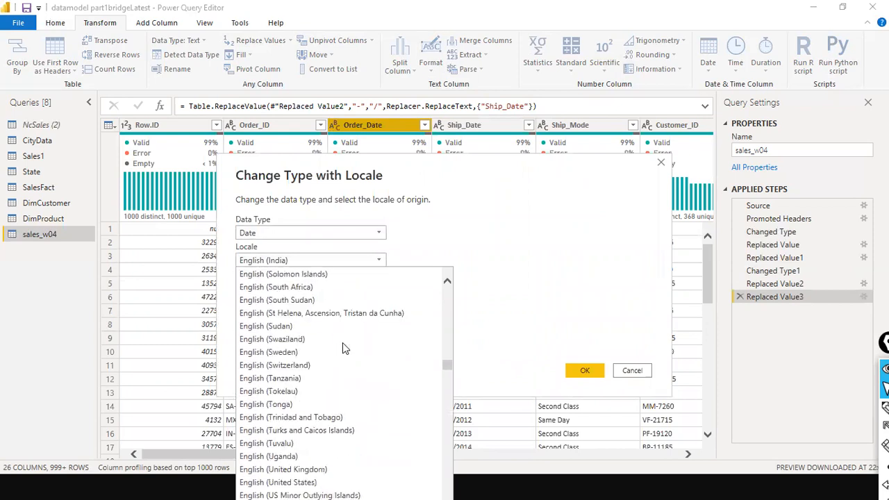
pyautogui.scroll(-3, 342, 343)
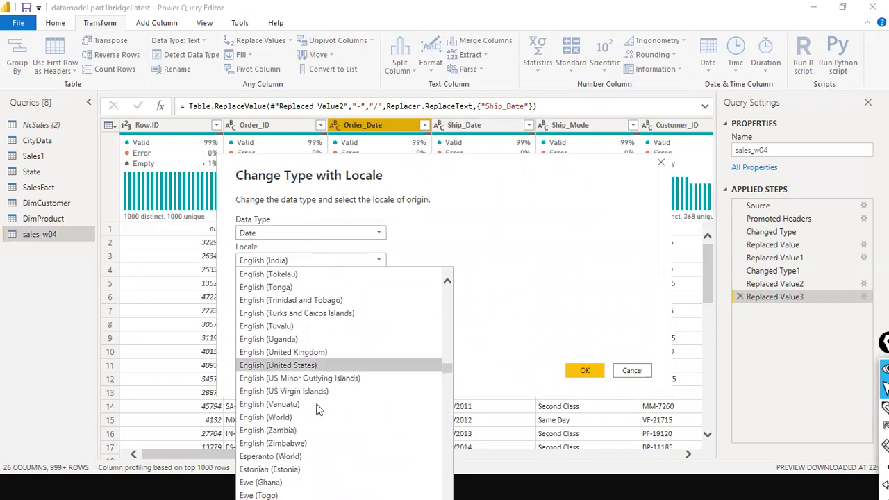
pyautogui.click(323, 363)
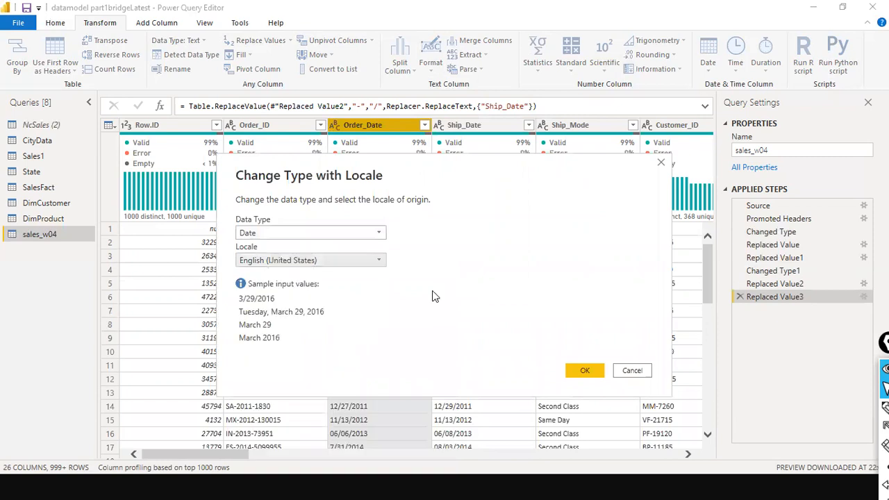
pyautogui.click(587, 370)
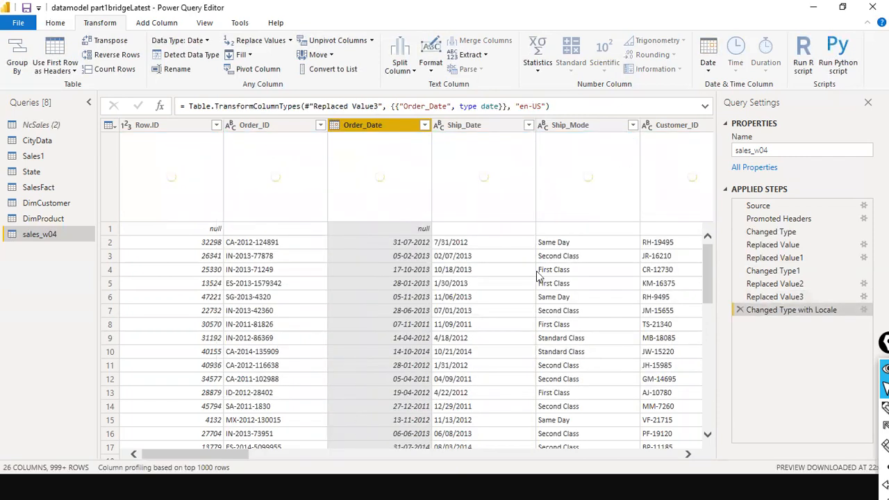
# Change the Ship_Date column to the Date type using the English (United States) locale
pyautogui.click(442, 126)
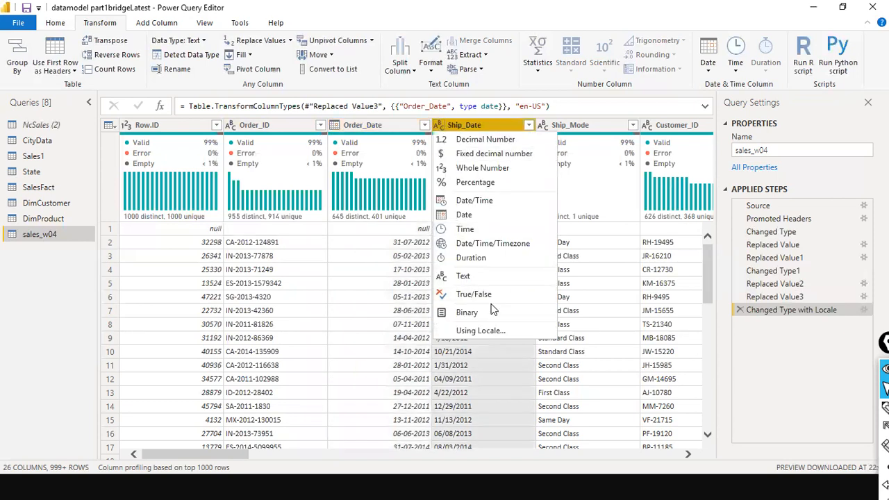
pyautogui.click(486, 330)
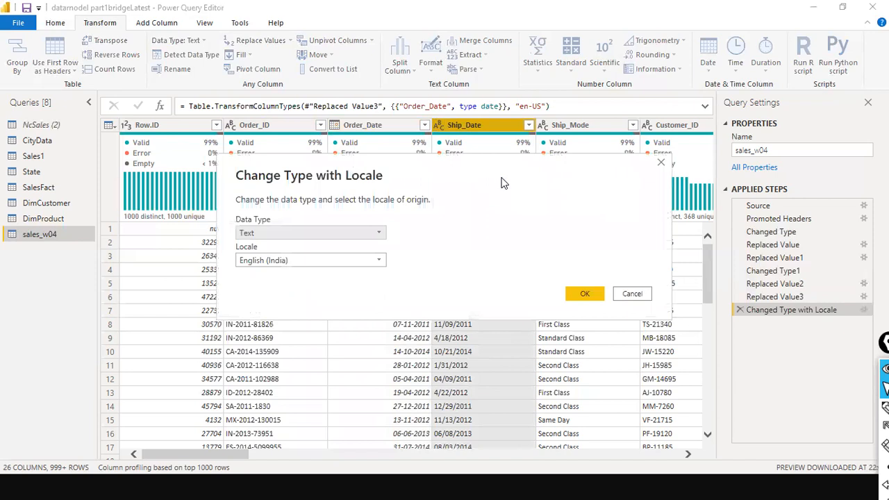
pyautogui.click(368, 240)
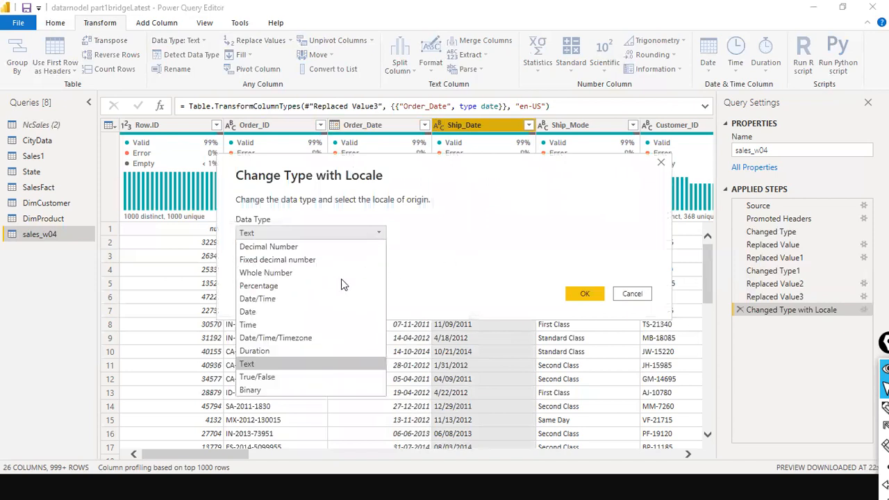
pyautogui.click(314, 317)
pyautogui.click(372, 263)
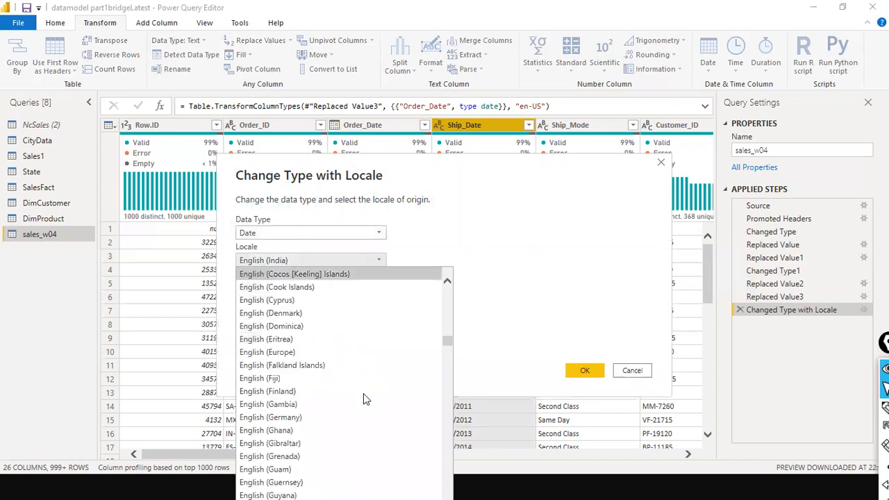
pyautogui.scroll(-6, 363, 393)
pyautogui.scroll(-8, 361, 364)
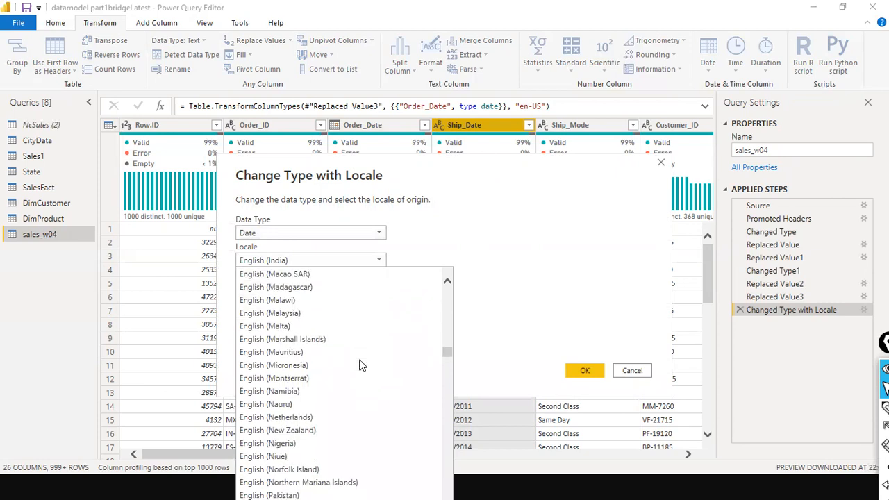
pyautogui.scroll(-3, 359, 354)
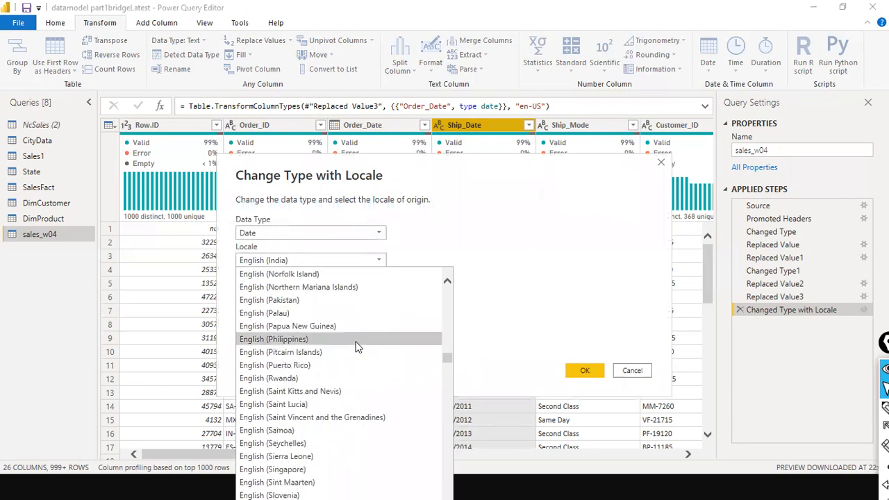
pyautogui.scroll(-2, 356, 346)
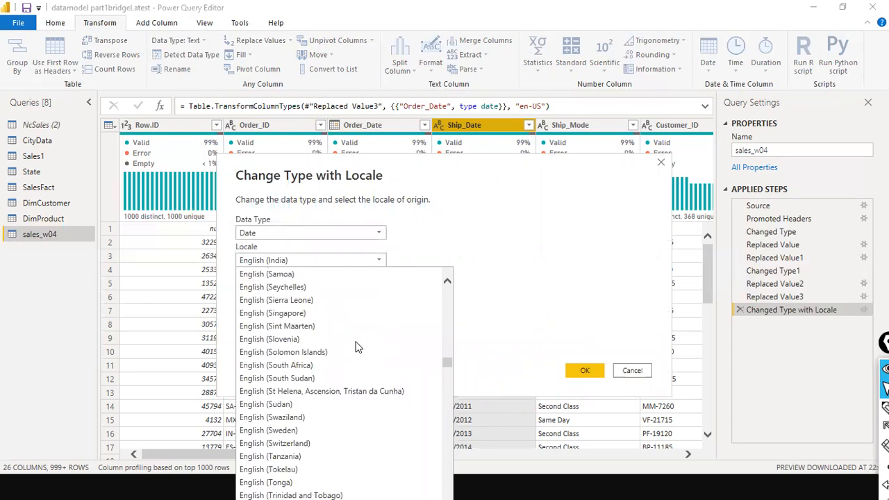
pyautogui.scroll(-4, 357, 347)
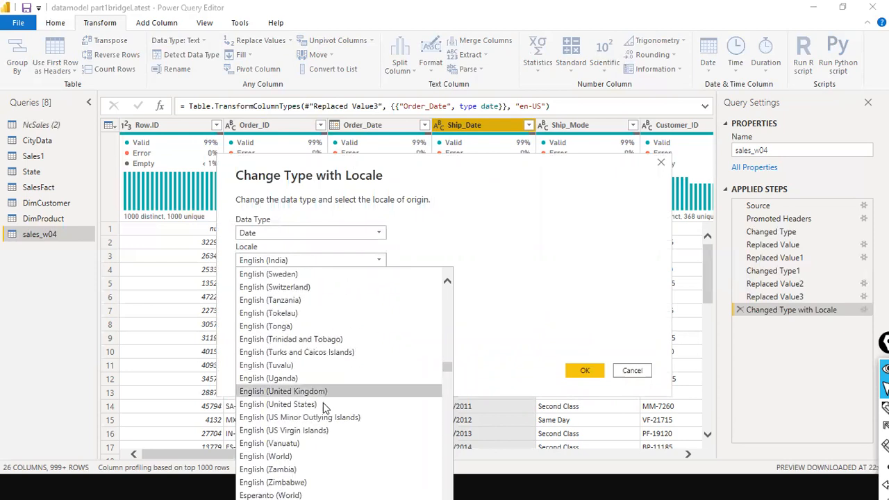
pyautogui.click(357, 406)
pyautogui.click(582, 368)
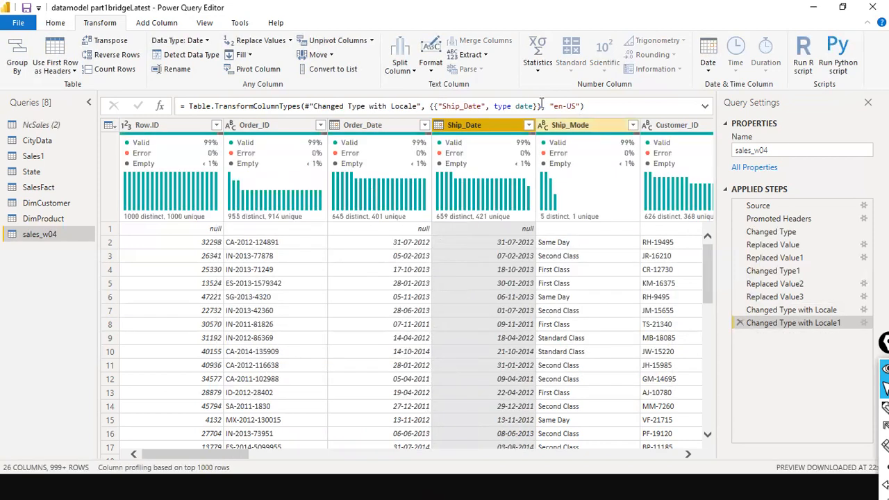
# Close the query editor and apply the query changes to the data model
pyautogui.click(21, 22)
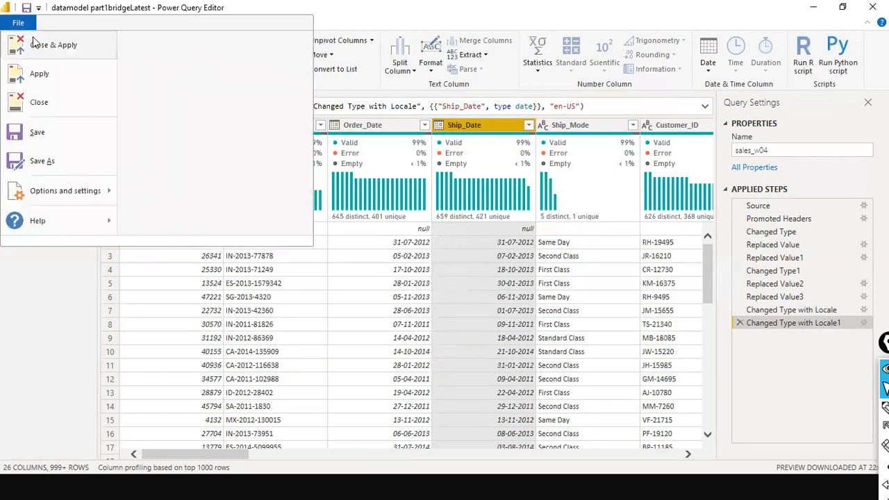
pyautogui.click(38, 45)
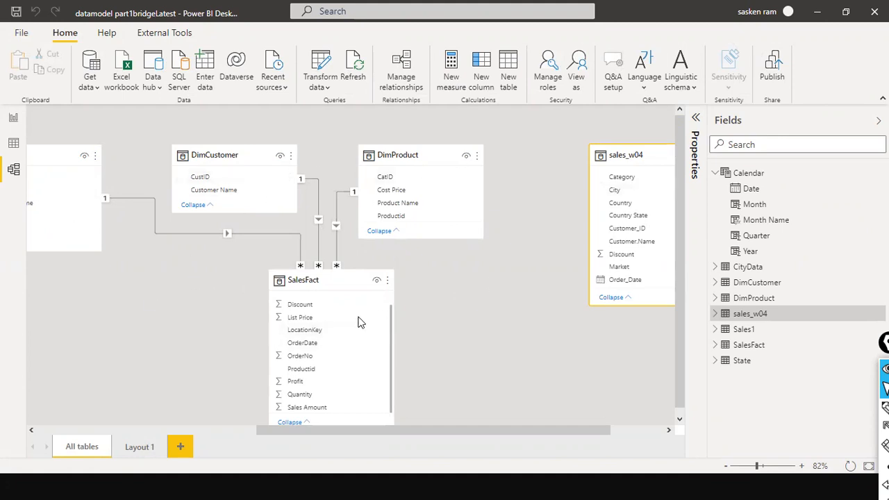
# Move the sales_w04 table in the model diagram to the space below Calendar, beside SalesFact
pyautogui.moveTo(292, 431); pyautogui.dragTo(91, 397)
pyautogui.moveTo(135, 377); pyautogui.dragTo(339, 361)
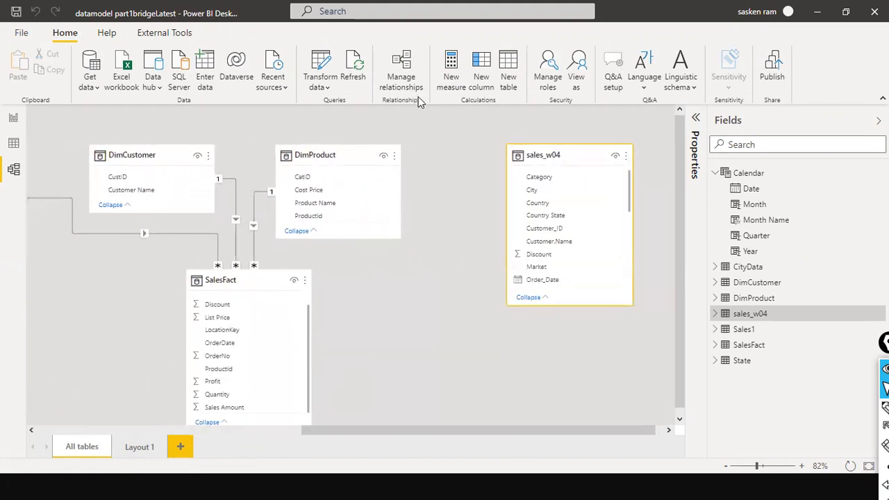
pyautogui.moveTo(570, 154); pyautogui.dragTo(274, 282)
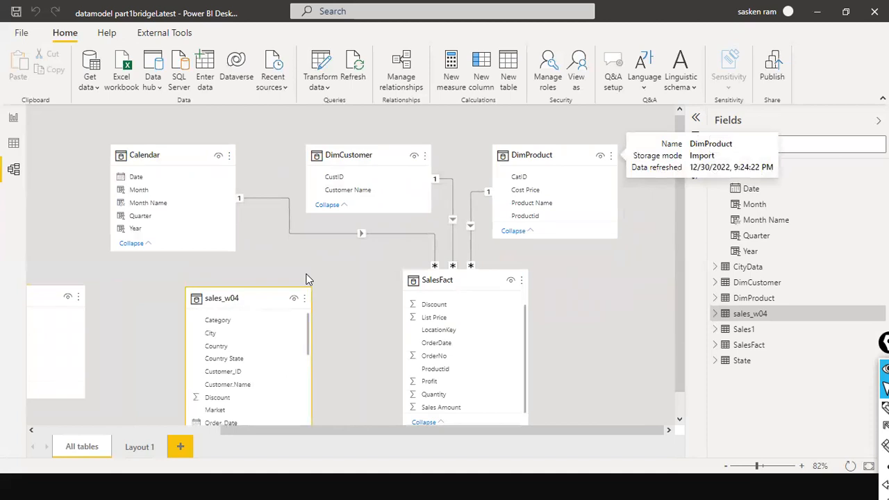
# Delete the relationship between Calendar and SalesFact, and move the sales_w04 table up between those two tables, below DimCustomer
pyautogui.rightClick(323, 234)
pyautogui.click(339, 242)
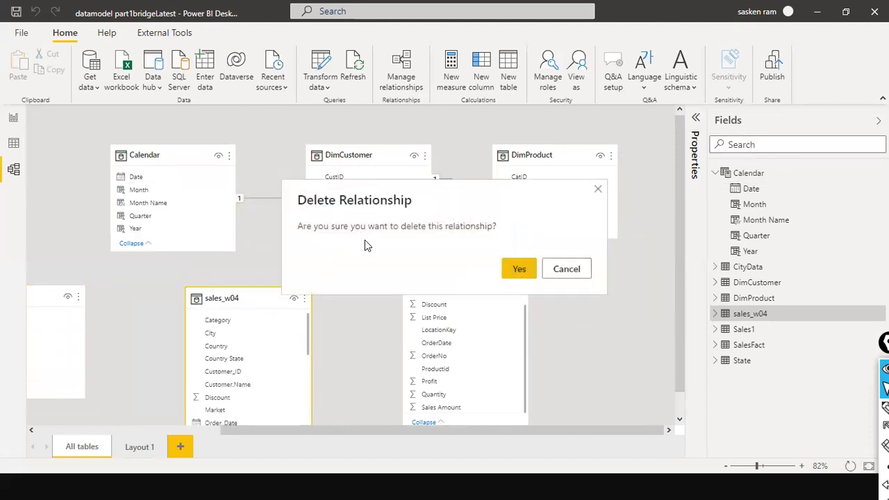
pyautogui.click(514, 268)
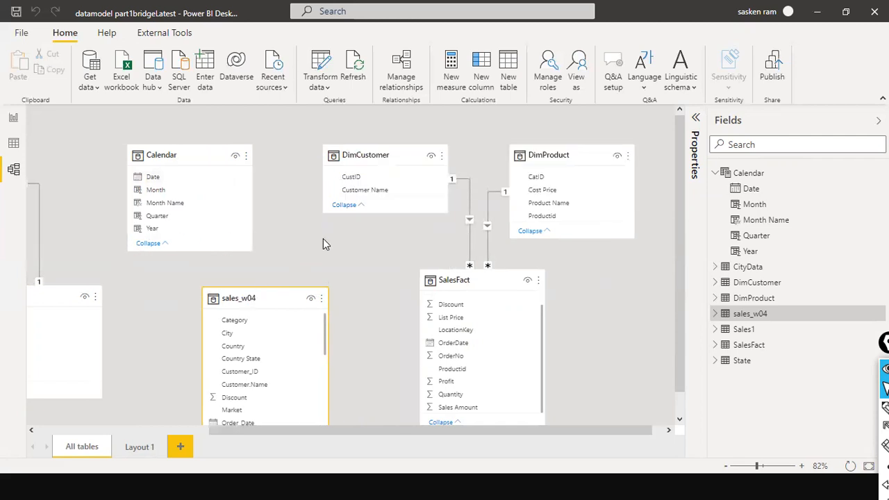
pyautogui.moveTo(234, 300); pyautogui.dragTo(306, 252)
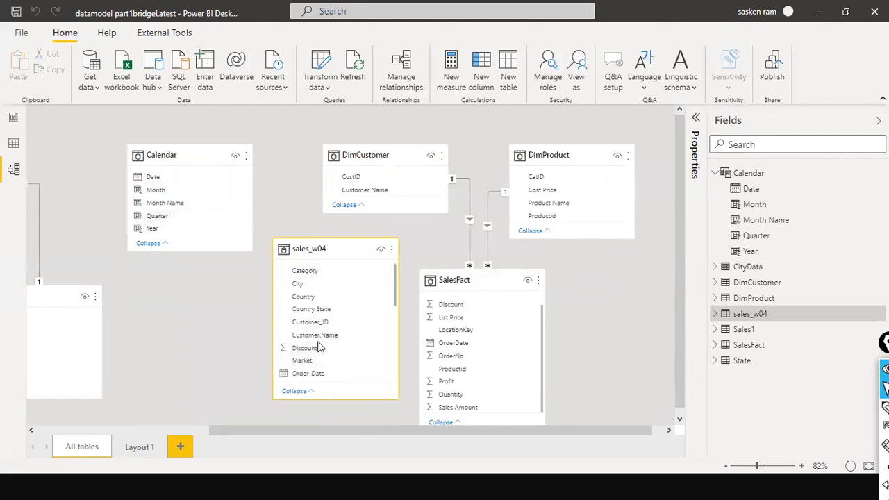
# Create a relationship between Calendar's Date and sales_w04's Order_Date, and check the data type and date format of both columns
pyautogui.scroll(-2, 341, 333)
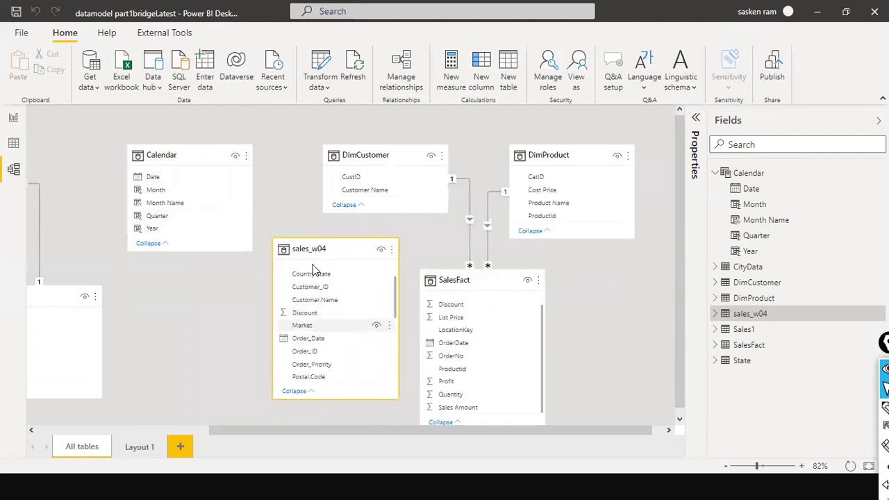
pyautogui.moveTo(208, 177); pyautogui.dragTo(320, 341)
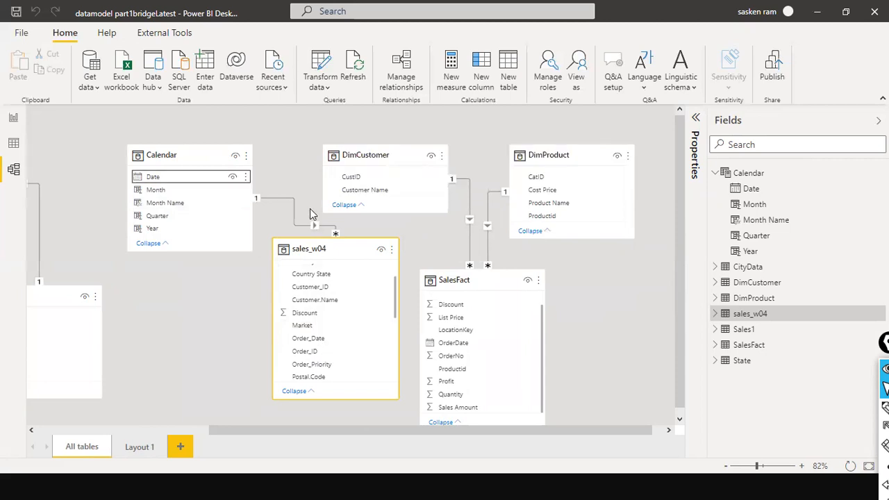
pyautogui.click(299, 339)
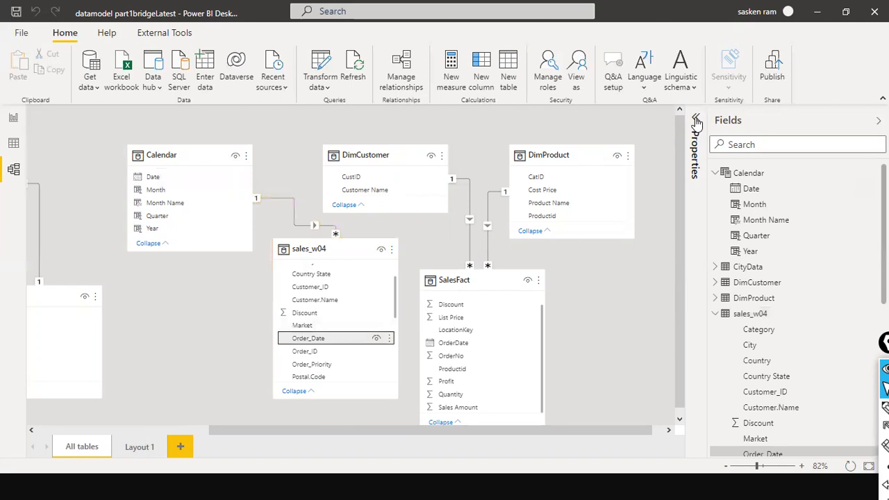
pyautogui.click(695, 119)
pyautogui.scroll(-3, 643, 286)
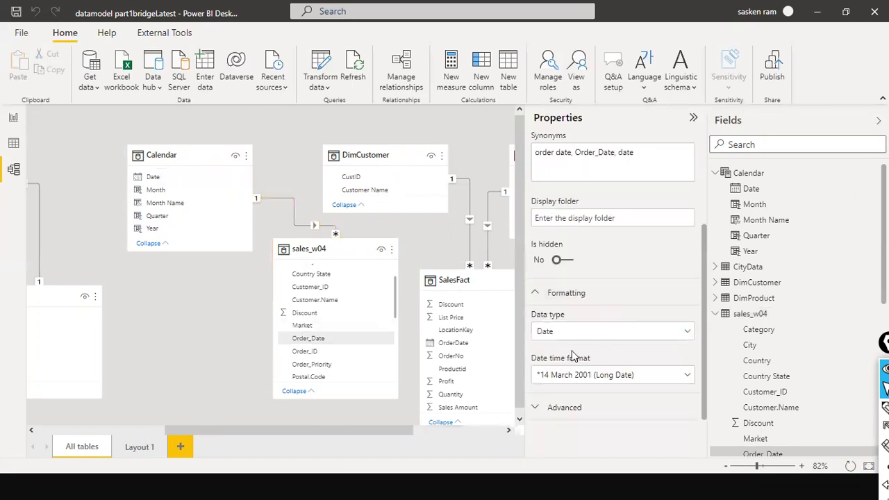
pyautogui.click(159, 181)
pyautogui.scroll(-3, 610, 341)
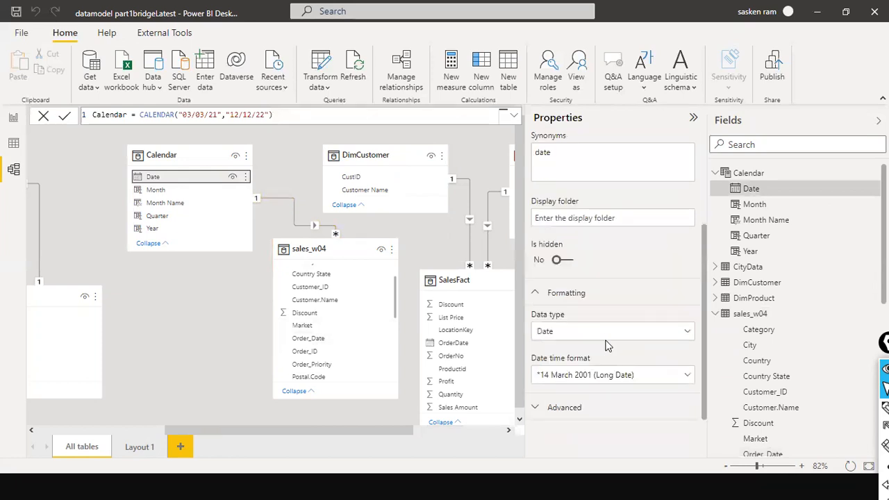
pyautogui.click(196, 295)
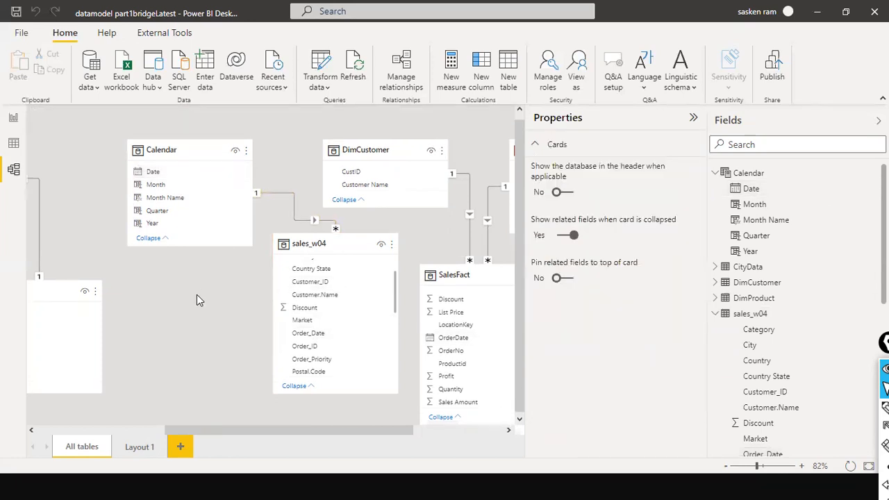
# On report Page 7, shrink the three-column product table, move it into the page's upper-left corner, and place an empty table visual beneath it
pyautogui.click(13, 118)
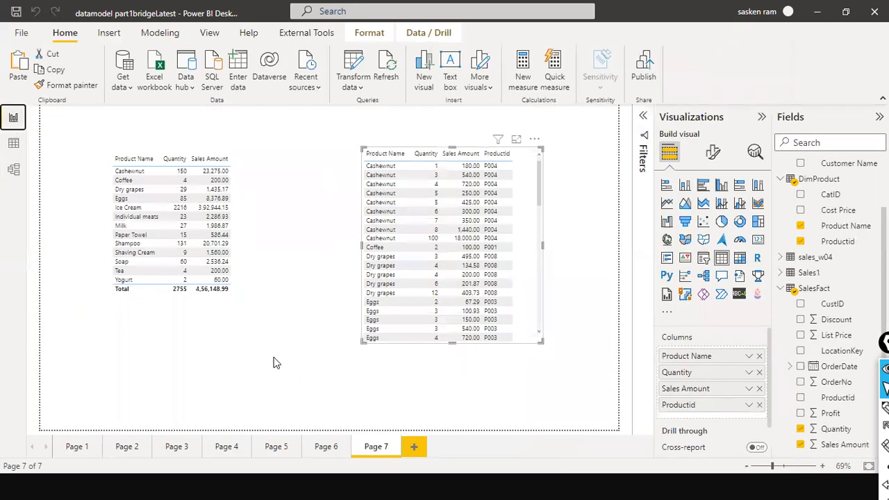
pyautogui.click(274, 362)
pyautogui.click(287, 332)
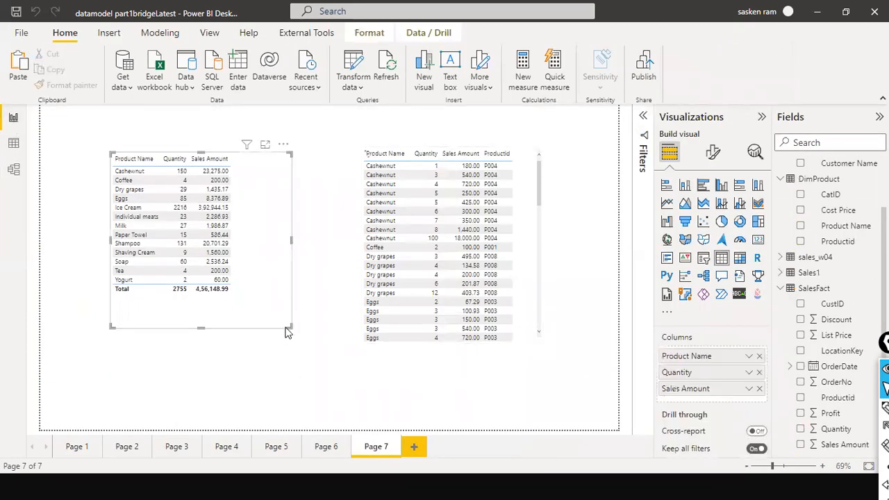
pyautogui.moveTo(288, 332); pyautogui.dragTo(184, 208)
pyautogui.click(208, 299)
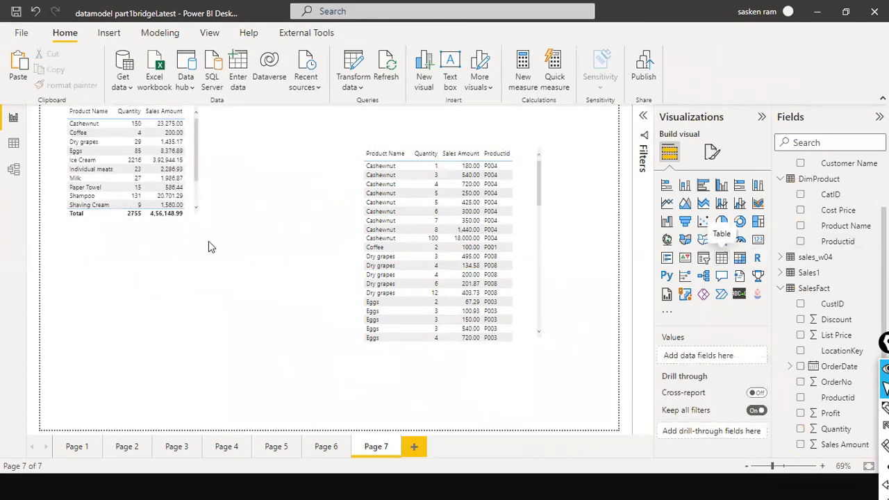
pyautogui.moveTo(119, 336); pyautogui.dragTo(119, 284)
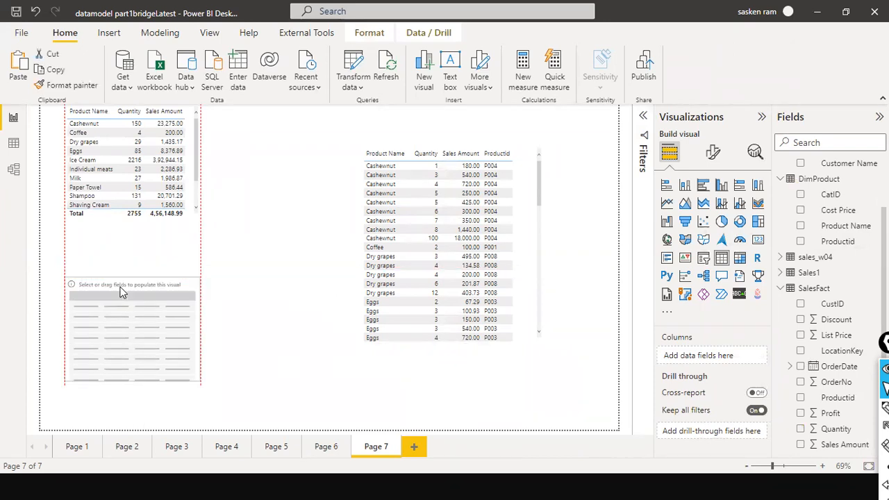
# Add the Calendar table's Month Name field to the empty table visual
pyautogui.scroll(2, 792, 272)
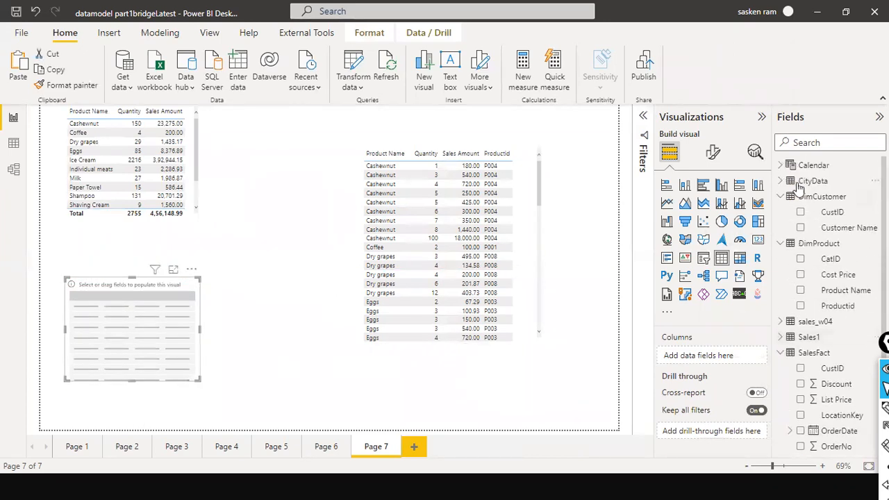
pyautogui.click(782, 198)
pyautogui.click(782, 212)
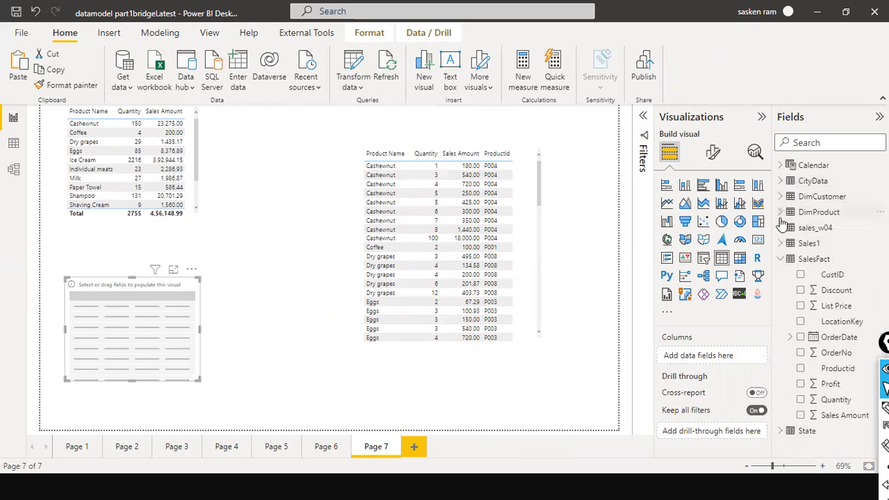
pyautogui.click(780, 165)
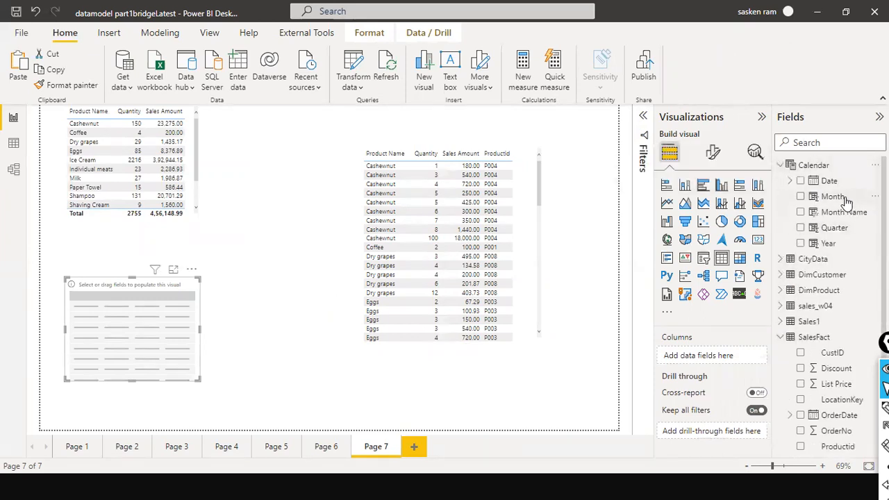
pyautogui.moveTo(844, 212); pyautogui.dragTo(169, 306)
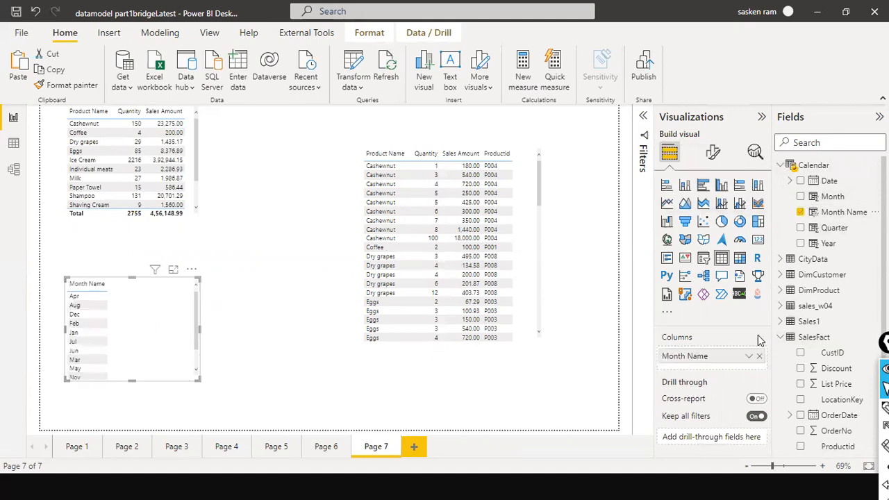
# Try the SalesFact Quantity field beside Month Name in the new table, and remove it
pyautogui.scroll(-2, 800, 347)
pyautogui.moveTo(841, 415); pyautogui.dragTo(157, 296)
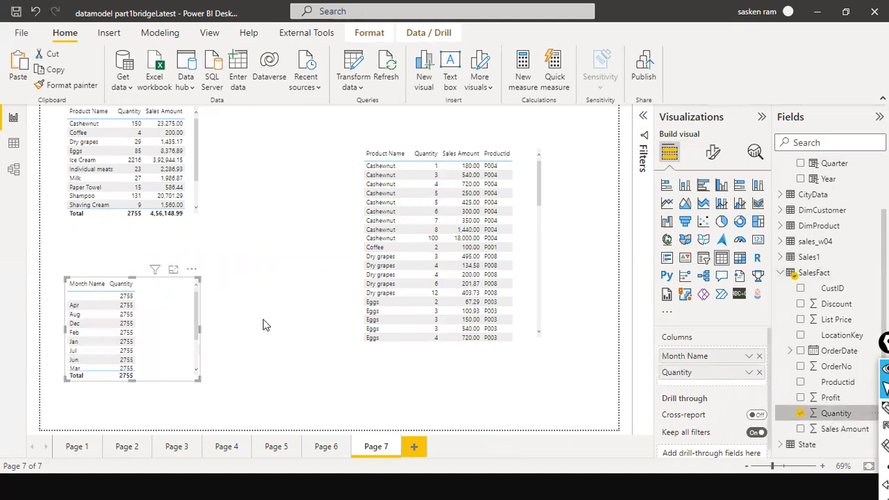
pyautogui.click(816, 417)
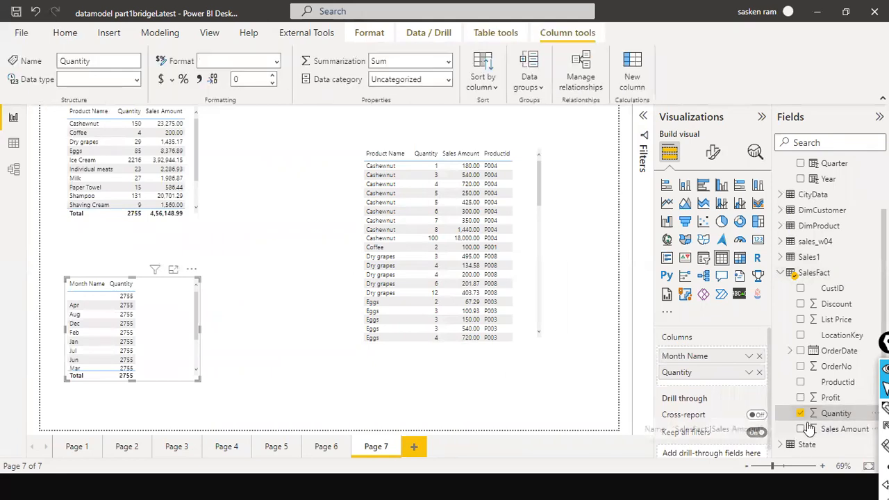
pyautogui.click(800, 413)
# Add SalesFact's Sales Amount beside Month Name in the new table and look over its summarization options
pyautogui.moveTo(843, 430); pyautogui.dragTo(161, 303)
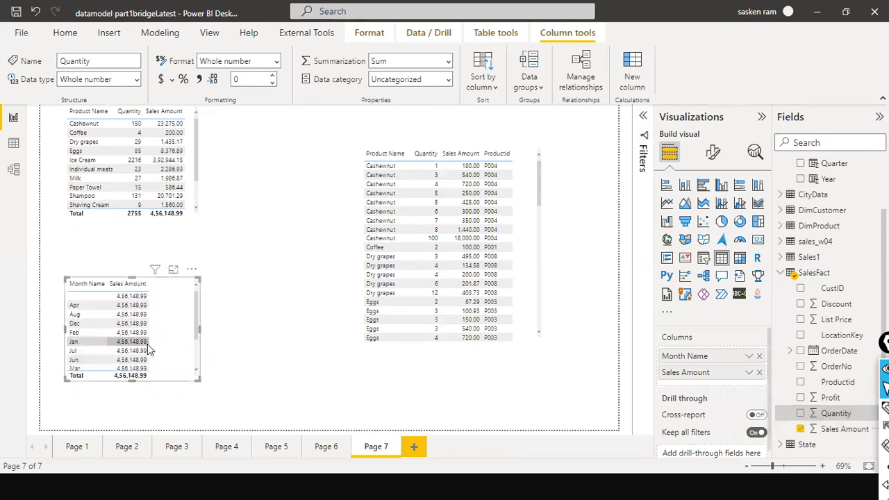
pyautogui.click(750, 373)
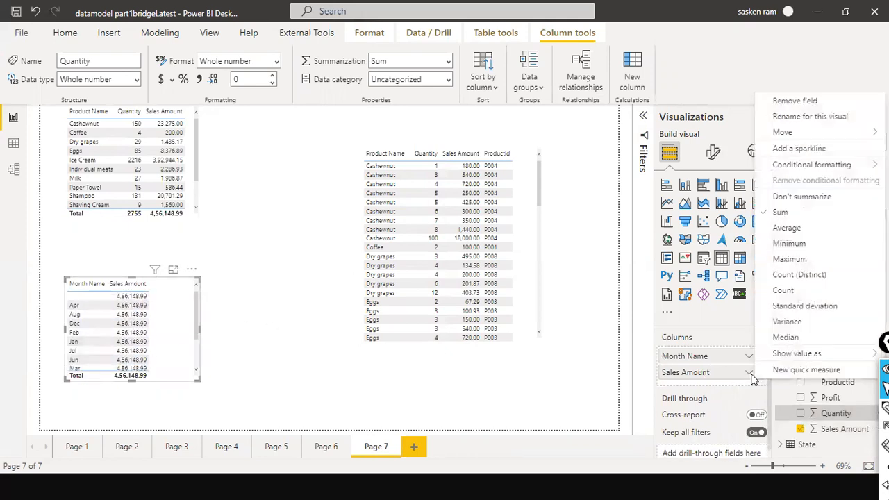
pyautogui.click(736, 367)
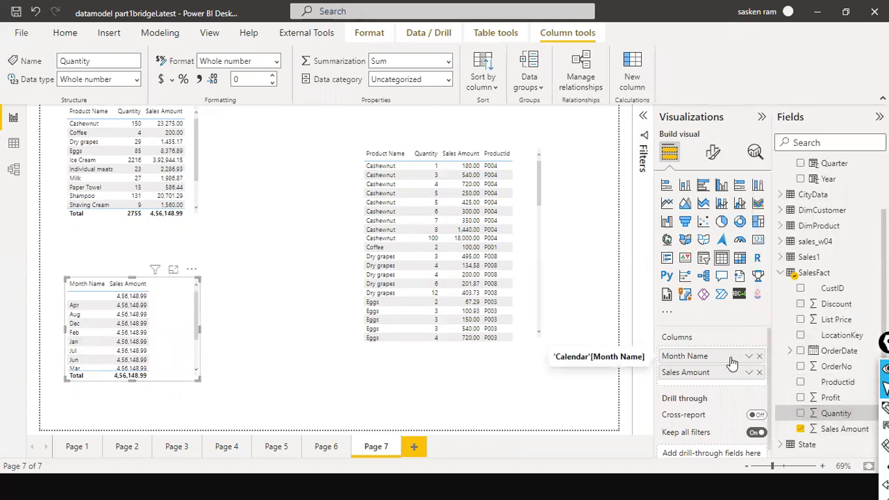
# In the data view, replace the start date in the Calendar table's CALENDAR formula with min(sales_w04[Order_Date])
pyautogui.click(14, 170)
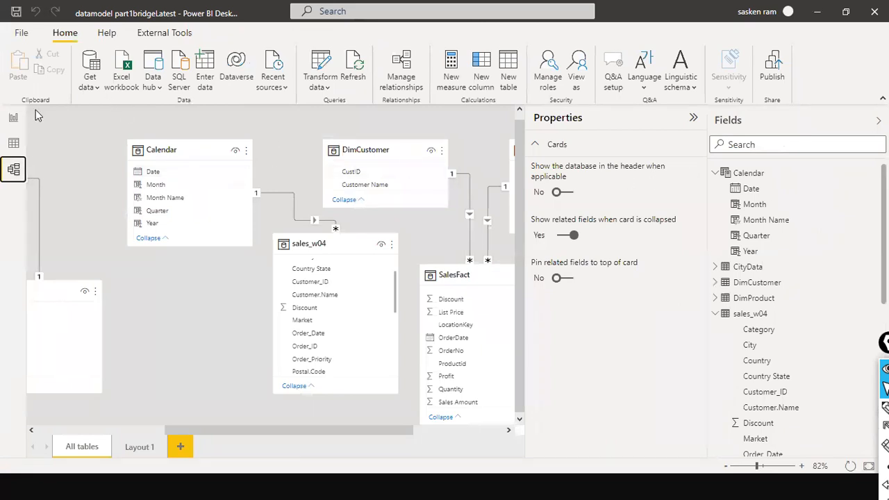
pyautogui.click(14, 144)
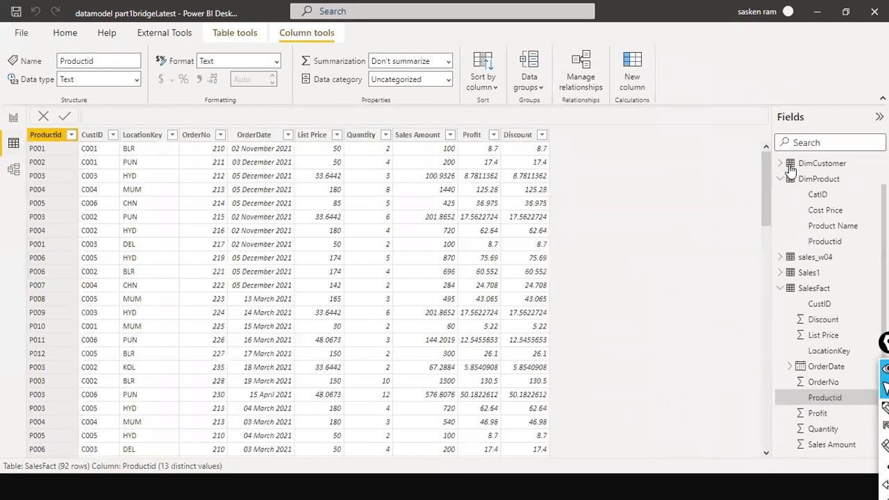
pyautogui.click(780, 288)
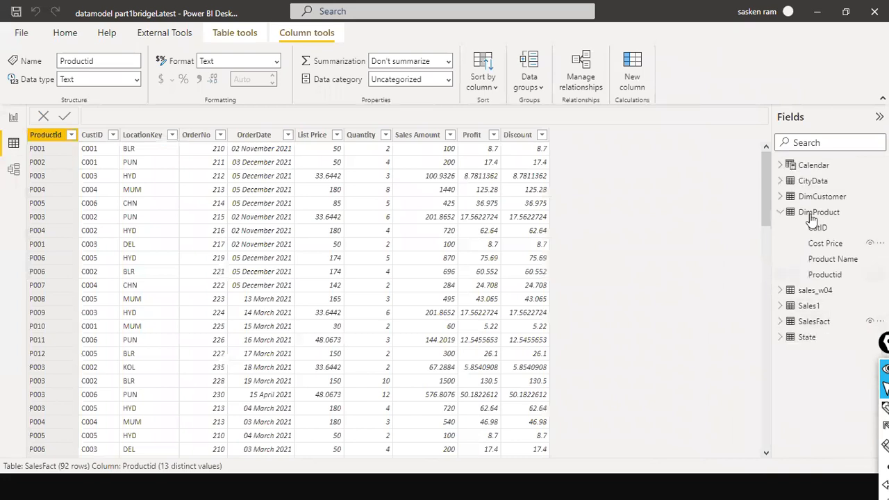
pyautogui.click(814, 166)
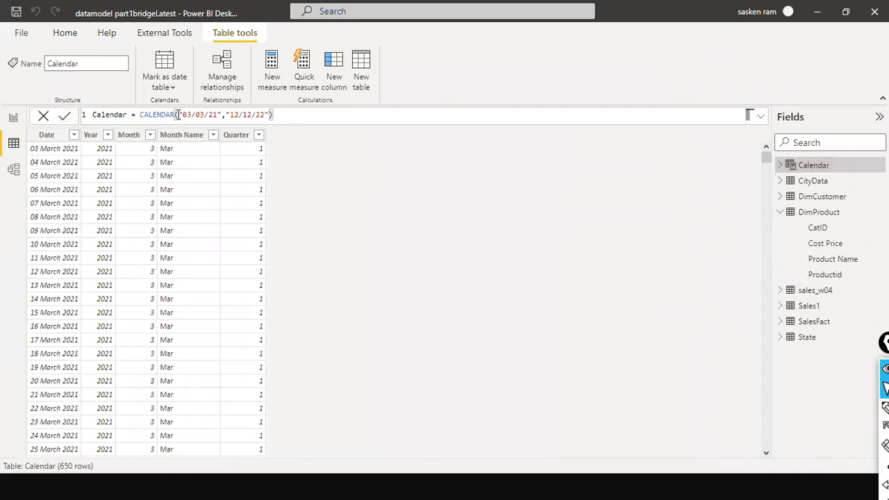
pyautogui.moveTo(200, 121); pyautogui.dragTo(217, 118)
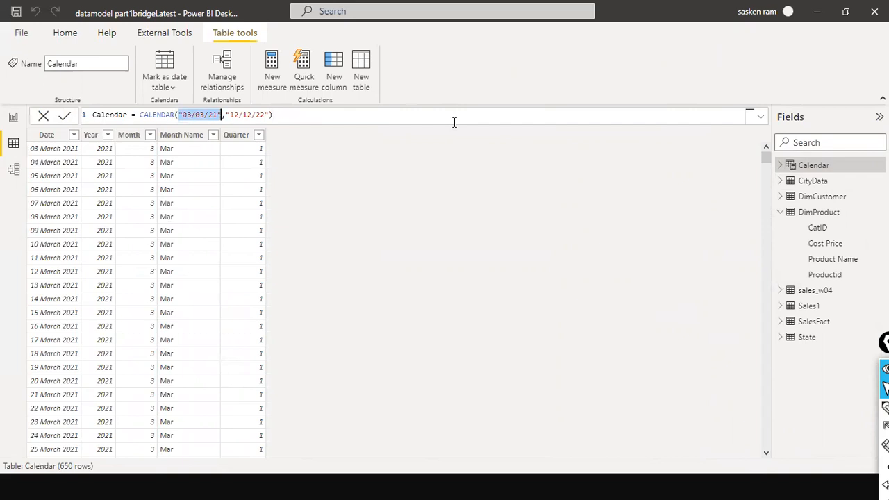
pyautogui.write('min')
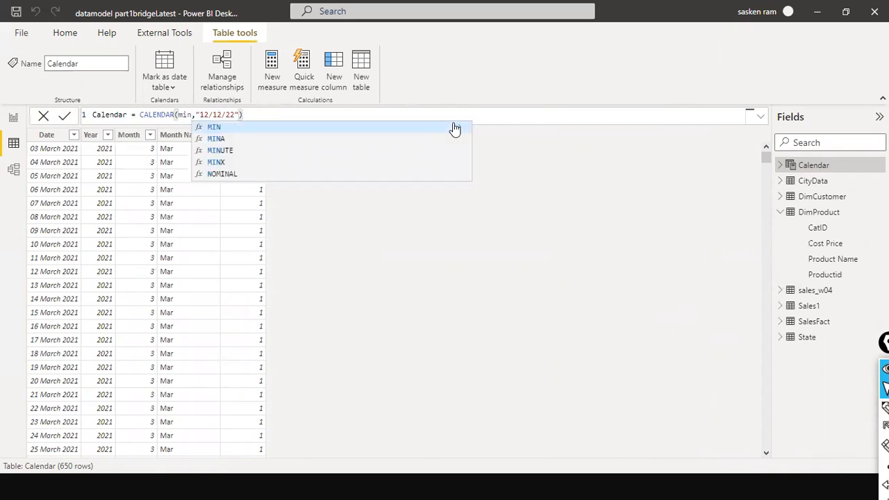
pyautogui.write('(orderr')
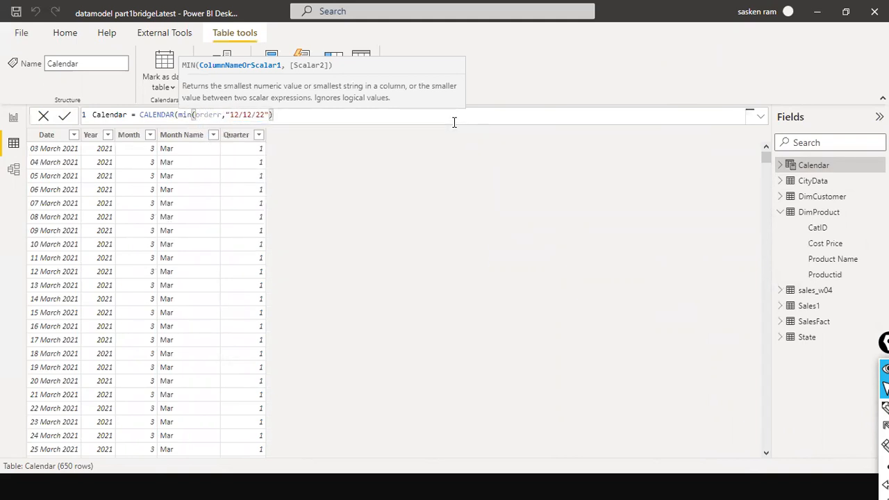
pyautogui.press('BackSpace')
pyautogui.press('Up')
pyautogui.press('Up')
pyautogui.press('Up')
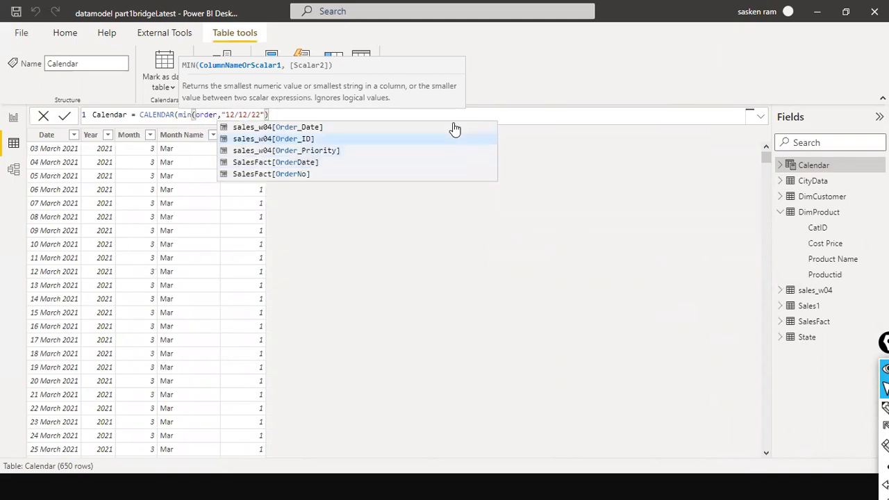
pyautogui.press('Tab')
pyautogui.write(')')
# Replace the end date in the CALENDAR formula with an opened max( function
pyautogui.press('Right')
pyautogui.press('Right')
pyautogui.hotkey('shift', 'Right')
pyautogui.hotkey('shift', 'Right')
pyautogui.hotkey('shift', 'Right')
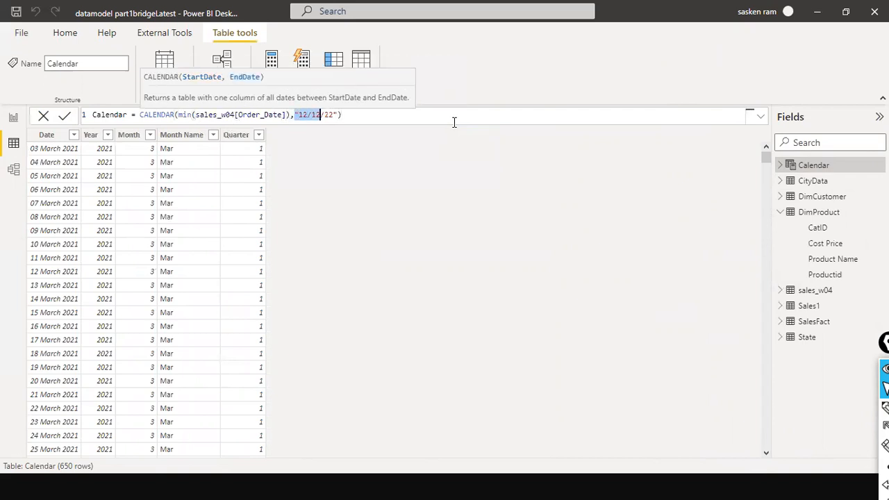
pyautogui.write('max(')
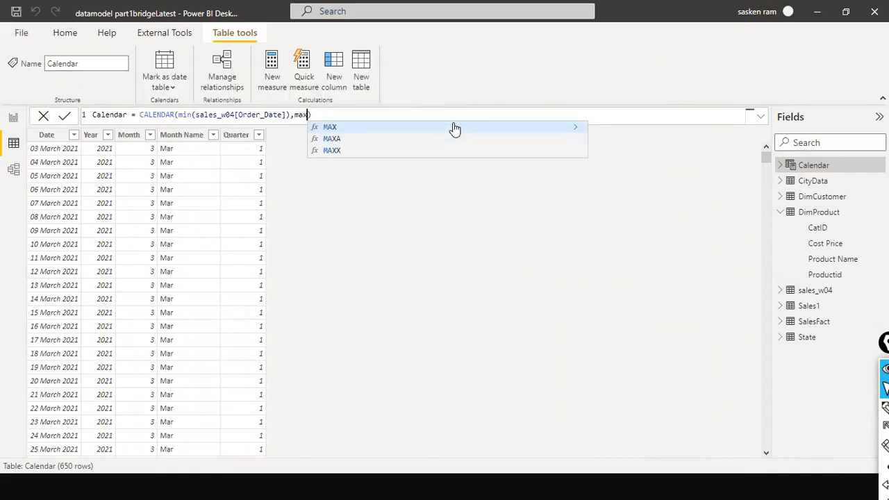
pyautogui.write('i')
pyautogui.press('BackSpace')
pyautogui.write('order')
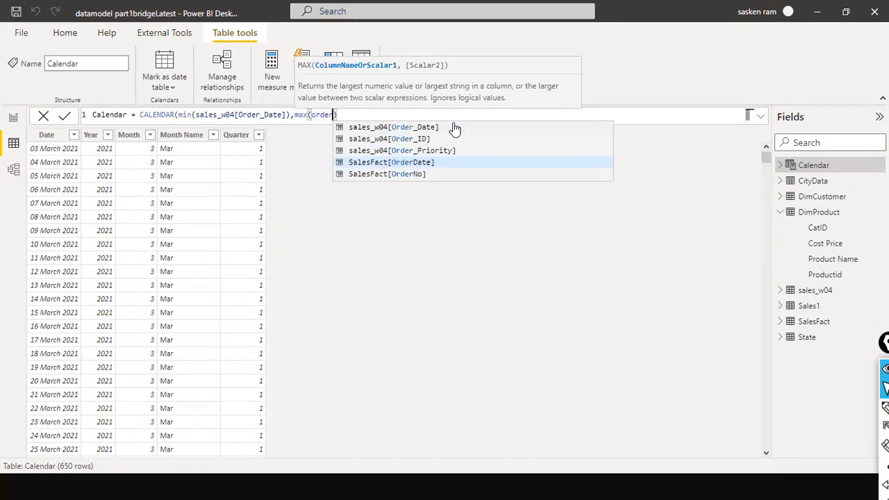
pyautogui.press('Tab')
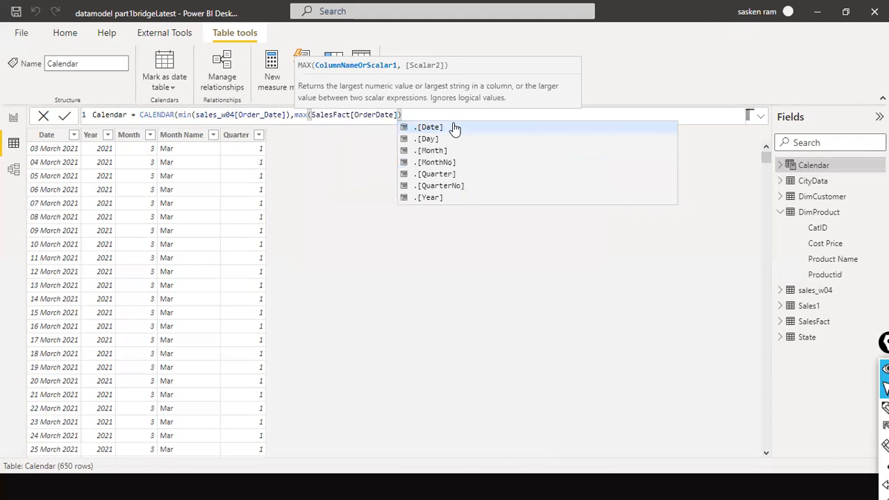
pyautogui.press('BackSpace')
pyautogui.press('BackSpace')
pyautogui.press('BackSpace')
pyautogui.press('BackSpace')
pyautogui.press('BackSpace')
pyautogui.press('BackSpace')
pyautogui.press('BackSpace')
pyautogui.press('BackSpace')
pyautogui.press('BackSpace')
pyautogui.press('BackSpace')
pyautogui.press('BackSpace')
pyautogui.press('BackSpace')
pyautogui.press('BackSpace')
pyautogui.press('BackSpace')
pyautogui.press('BackSpace')
pyautogui.press('BackSpace')
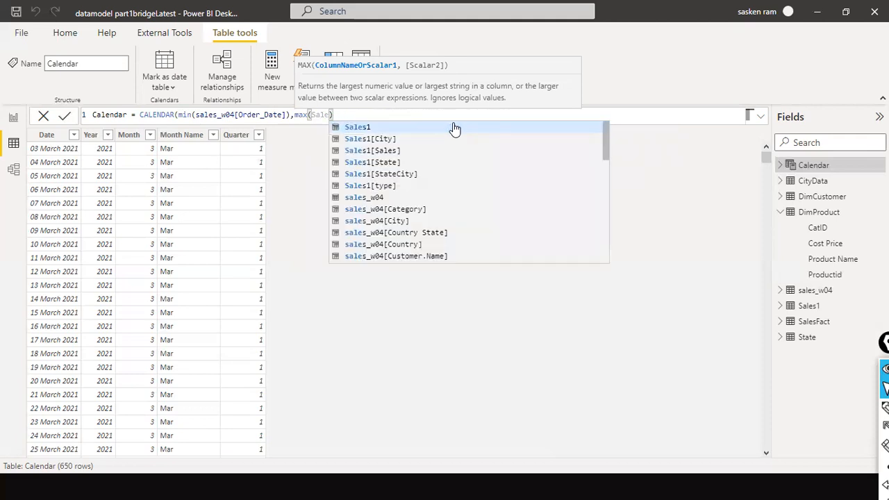
# Complete the CALENDAR formula's end date as max(sales_w04[Order_Date]) and commit the Calendar table
pyautogui.press('Down')
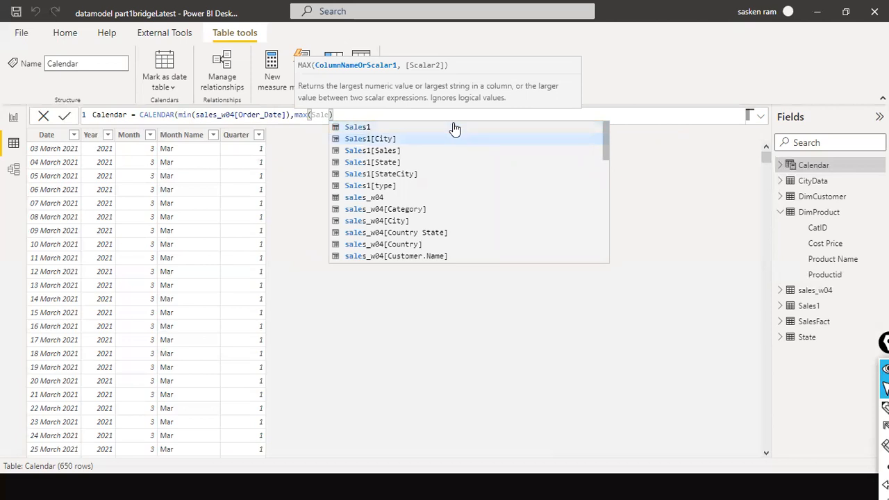
pyautogui.press('BackSpace')
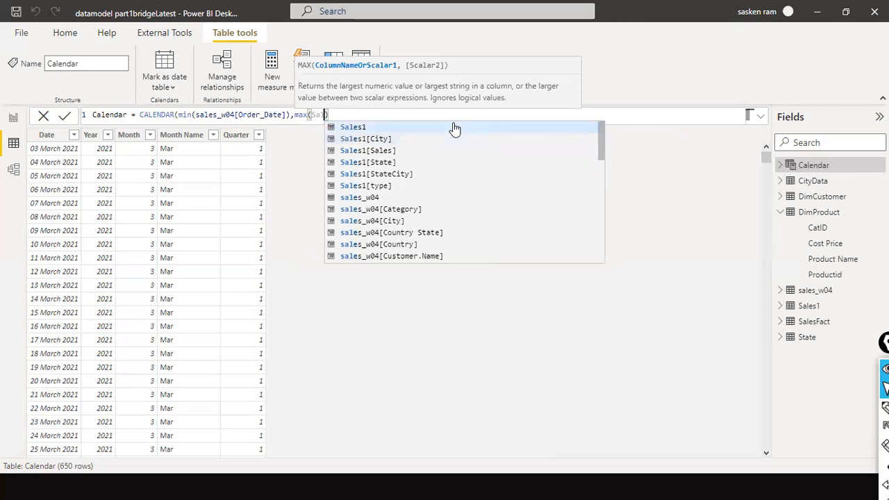
pyautogui.press('Down')
pyautogui.press('Down')
pyautogui.press('Down')
pyautogui.press('Down')
pyautogui.press('Down')
pyautogui.press('Down')
pyautogui.press('Down')
pyautogui.press('Down')
pyautogui.press('Down')
pyautogui.press('Down')
pyautogui.press('Down')
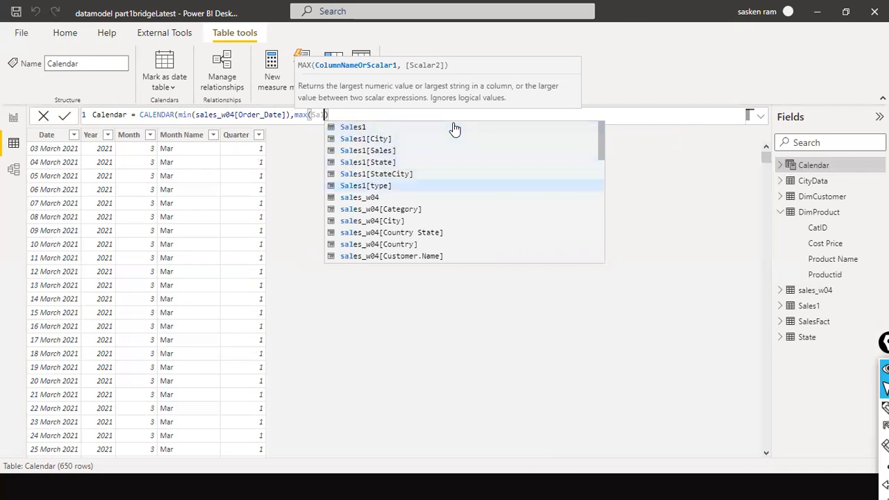
pyautogui.press('Down')
pyautogui.press('Down')
pyautogui.press('Down')
pyautogui.press('Down')
pyautogui.press('Down')
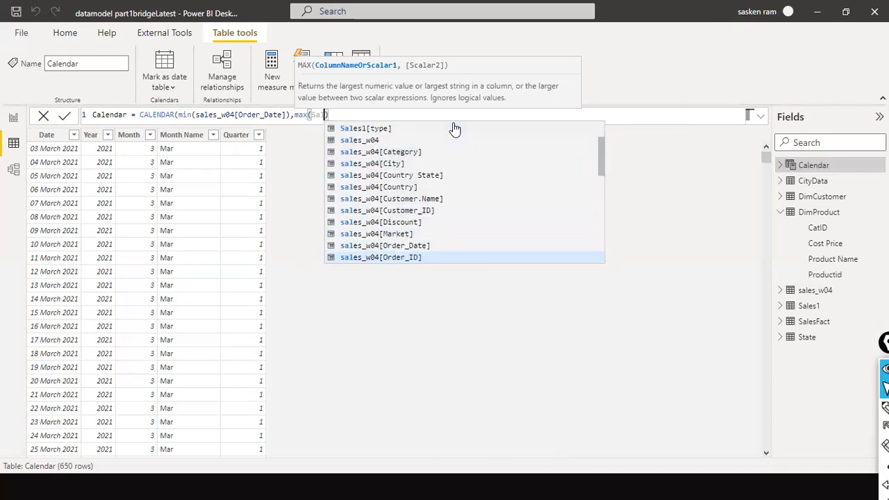
pyautogui.press('Up')
pyautogui.press('Tab')
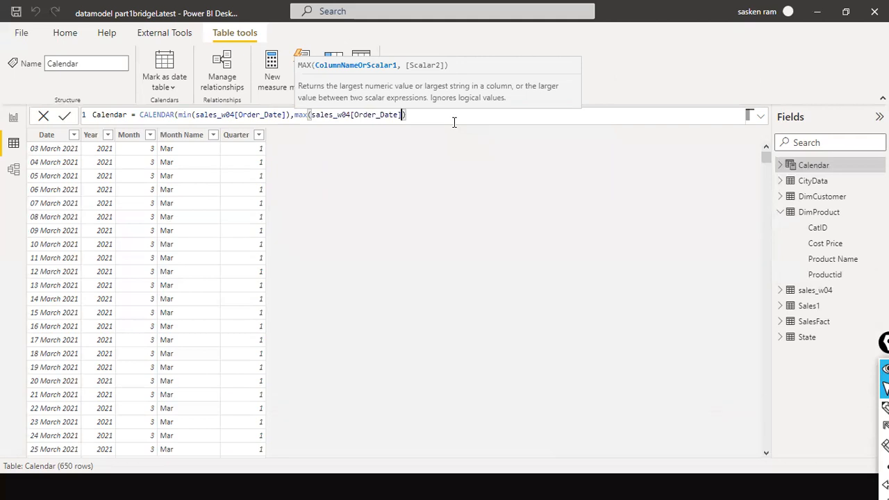
pyautogui.write(')')
pyautogui.press('Return')
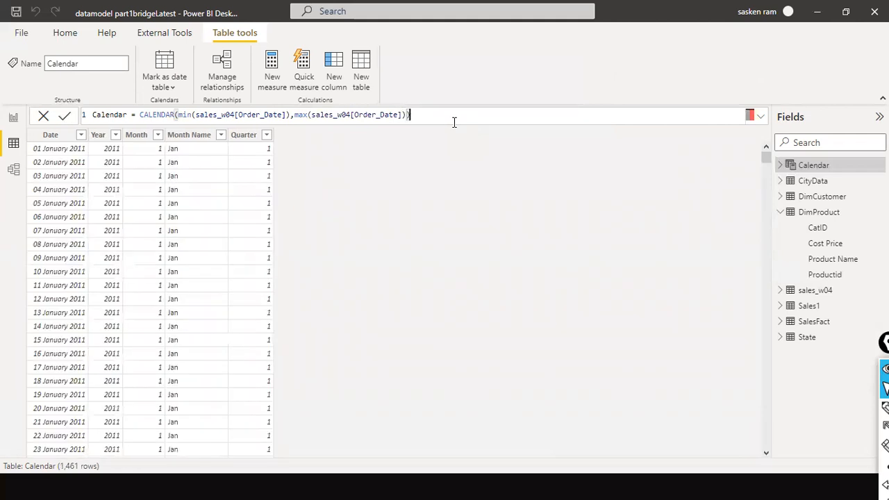
# In the report view, replace SalesFact's Sales Amount with the sales_w04 Sales field in the Month Name table
pyautogui.click(13, 118)
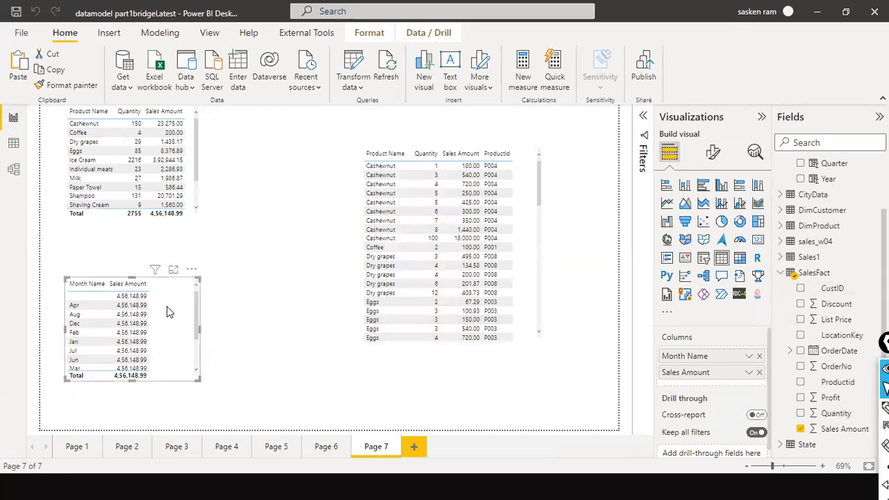
pyautogui.click(801, 429)
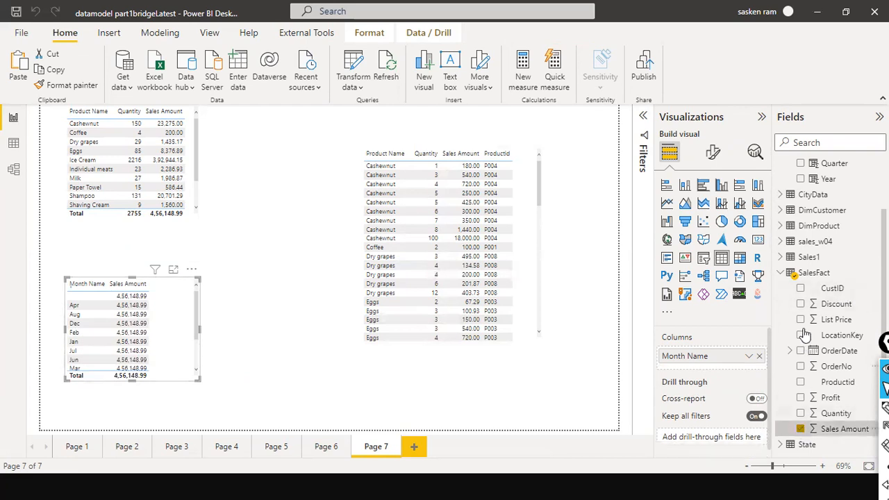
pyautogui.click(780, 273)
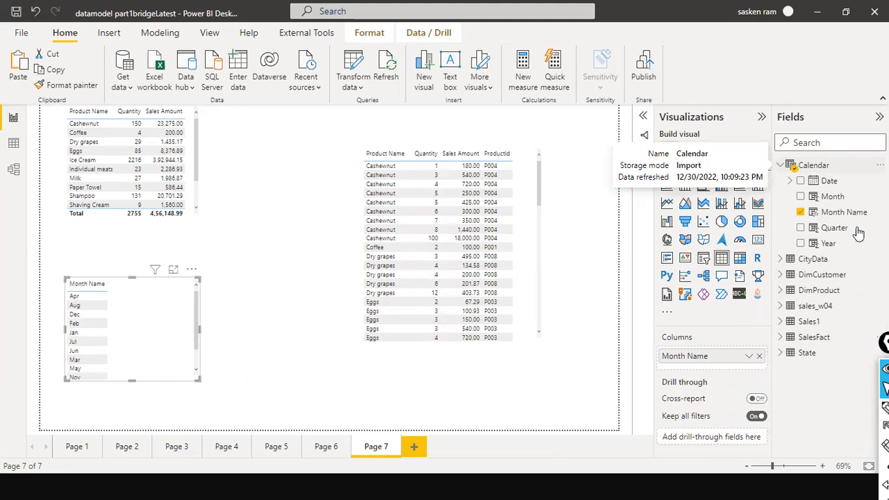
pyautogui.click(781, 307)
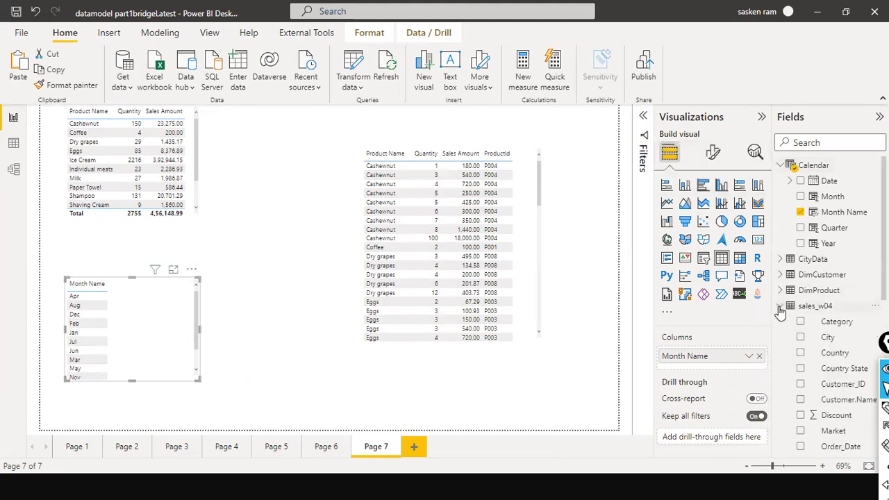
pyautogui.scroll(-5, 806, 316)
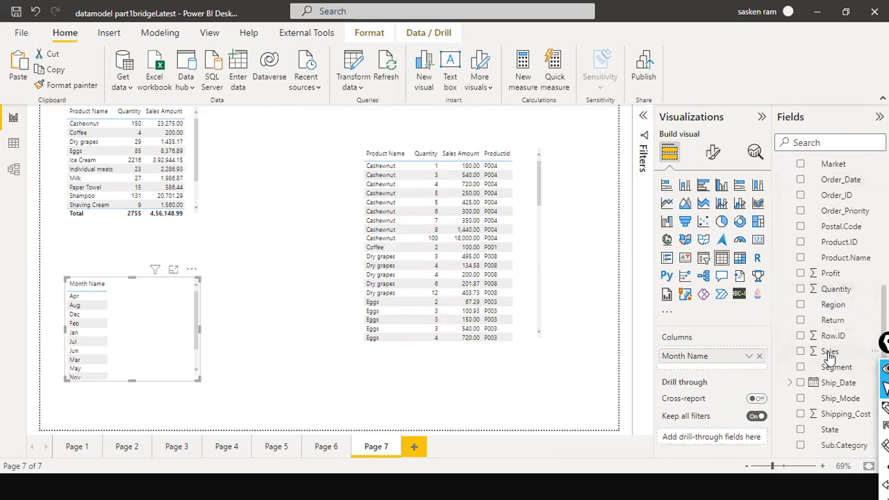
pyautogui.moveTo(827, 352); pyautogui.dragTo(153, 305)
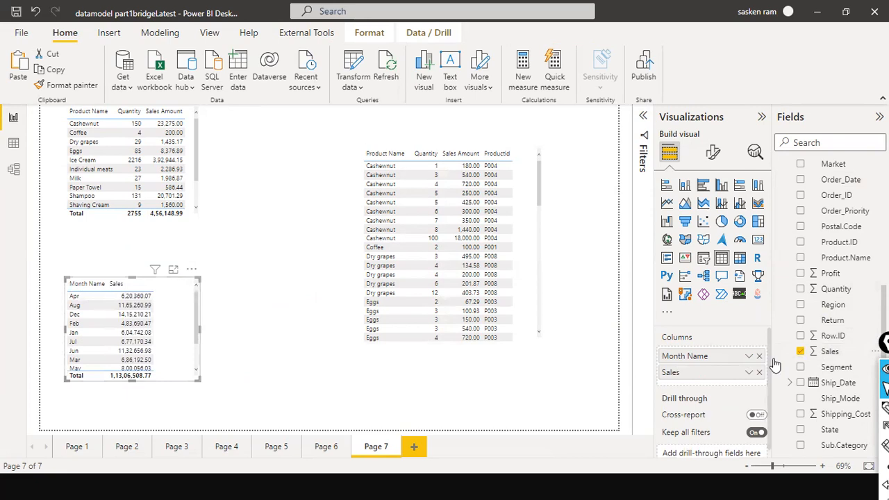
# Examine the Calendar and sales_w04 fields in the field list, including Date, Order_Date and Sales
pyautogui.scroll(5, 861, 254)
pyautogui.scroll(-3, 861, 254)
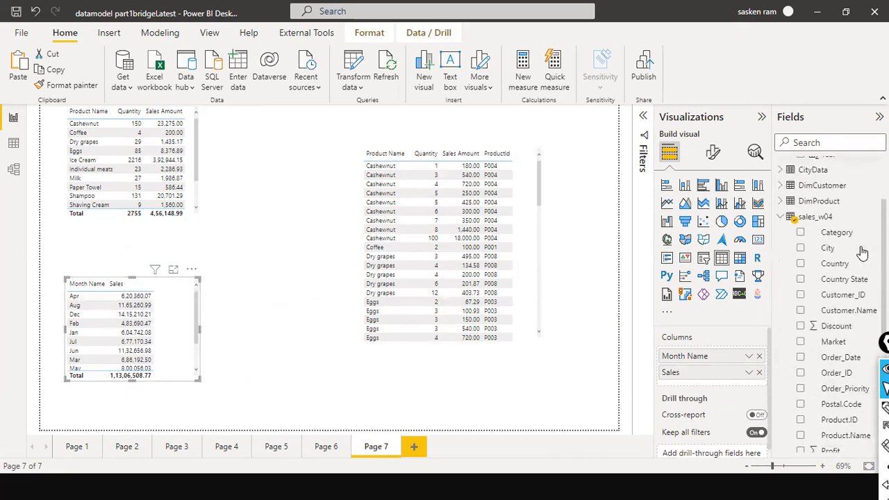
pyautogui.scroll(-4, 837, 316)
pyautogui.scroll(3, 834, 316)
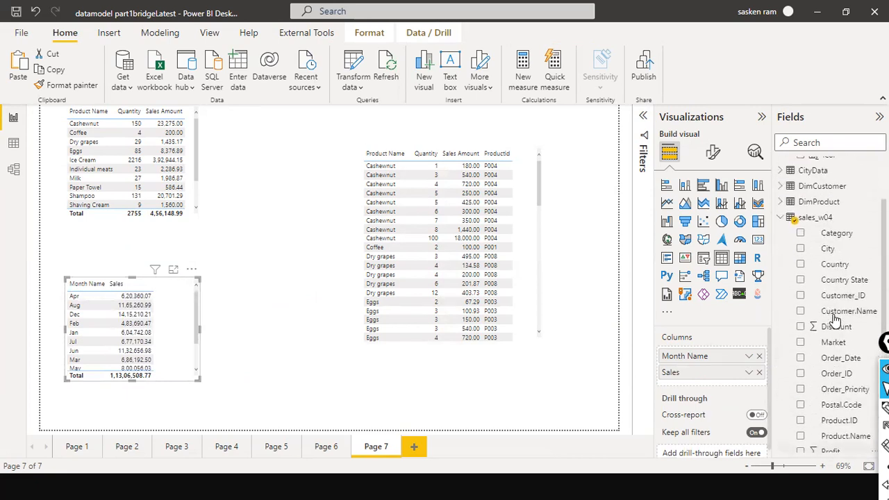
pyautogui.scroll(2, 821, 263)
pyautogui.scroll(1, 821, 265)
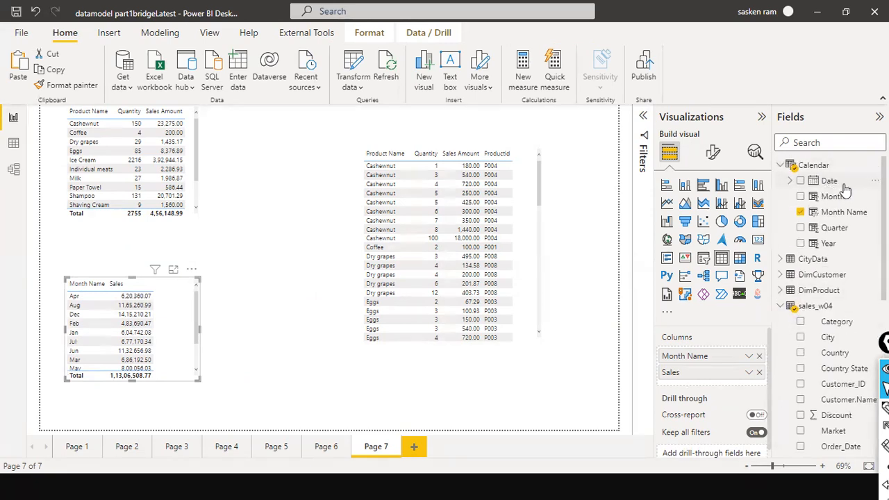
pyautogui.scroll(-2, 851, 372)
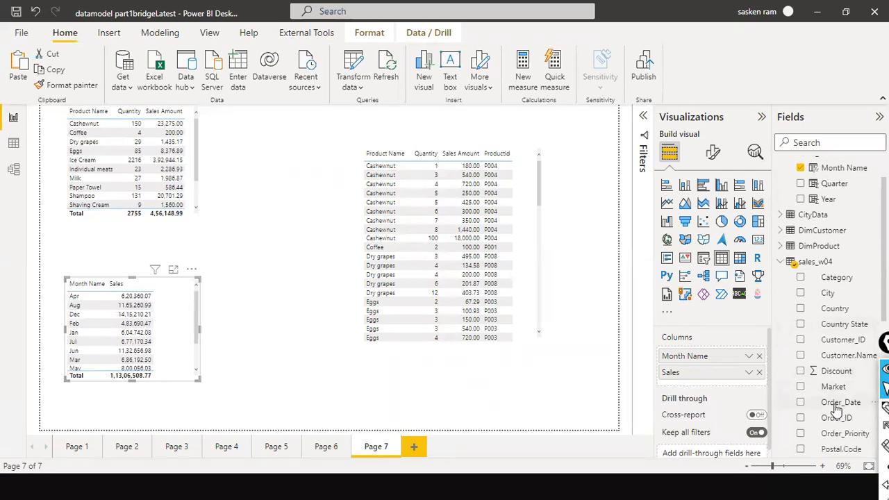
pyautogui.scroll(-8, 837, 410)
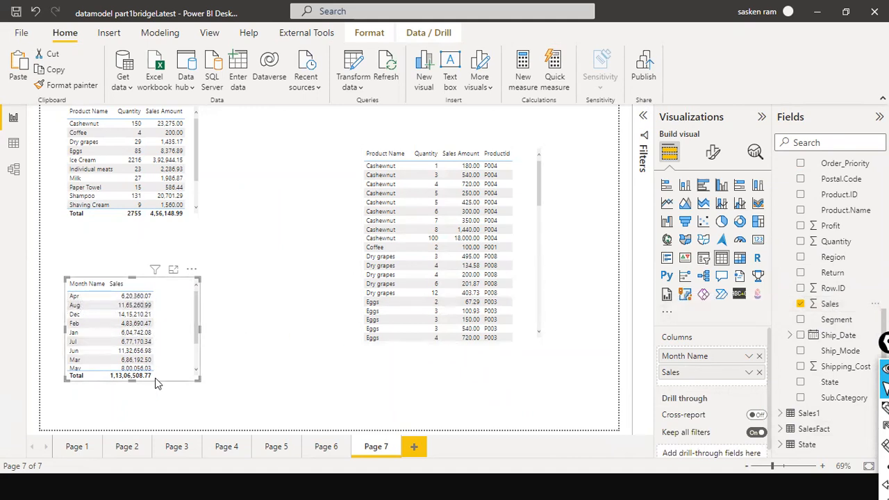
# Lengthen the Month Name sales table until all months and the total fit, and move it up the page
pyautogui.moveTo(133, 379); pyautogui.dragTo(134, 430)
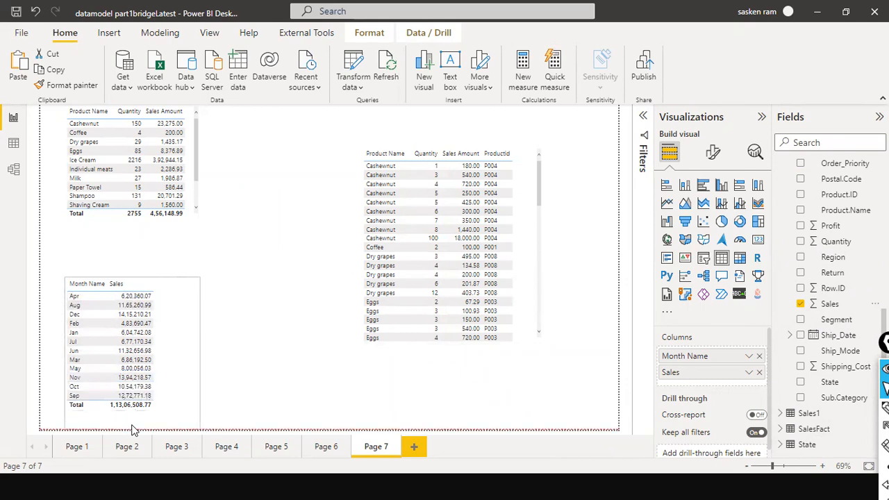
pyautogui.moveTo(184, 341); pyautogui.dragTo(184, 309)
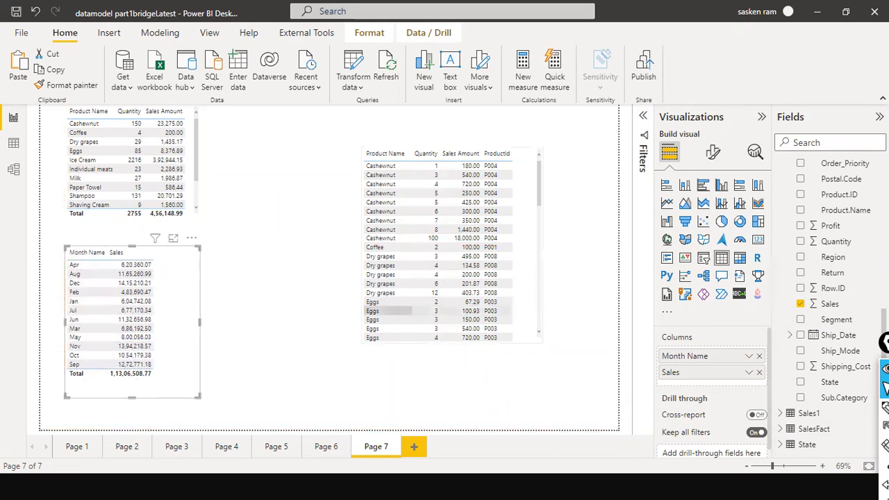
pyautogui.scroll(5, 868, 307)
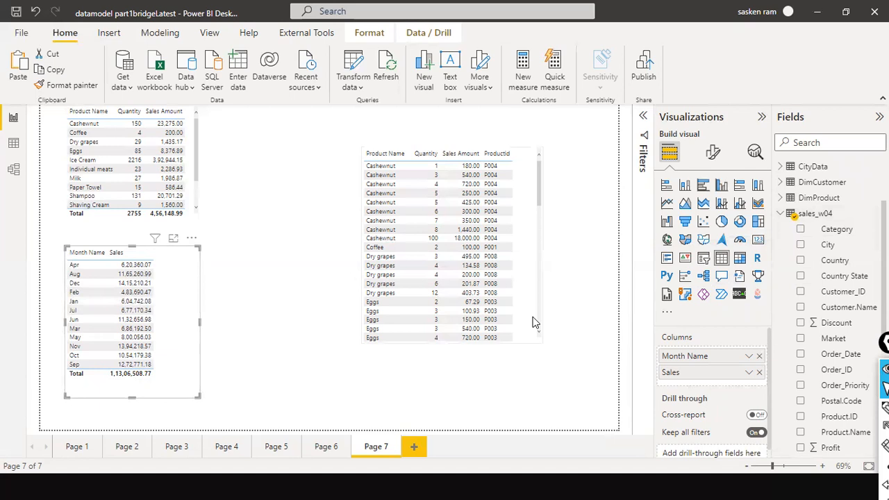
# Shorten the product detail table with Productid, align it level with the product summary table, and reselect the month table
pyautogui.click(490, 361)
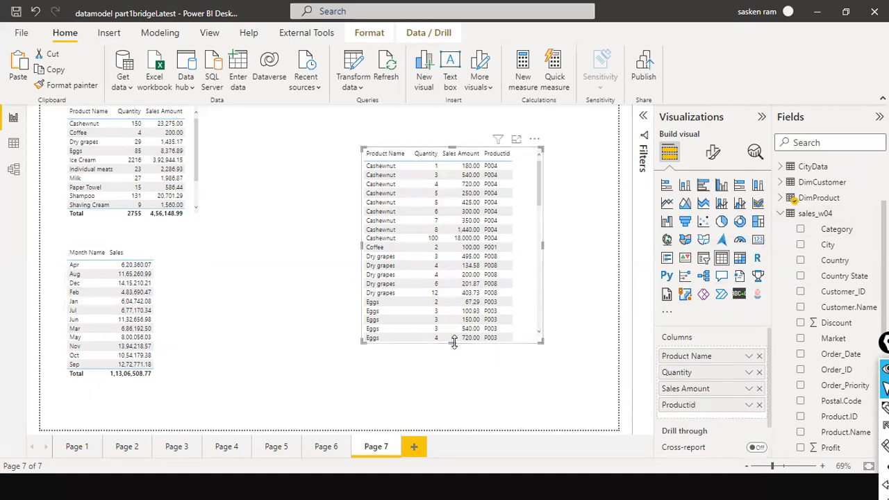
pyautogui.moveTo(452, 295); pyautogui.dragTo(452, 267)
pyautogui.moveTo(534, 243); pyautogui.dragTo(533, 184)
pyautogui.click(381, 272)
pyautogui.click(178, 319)
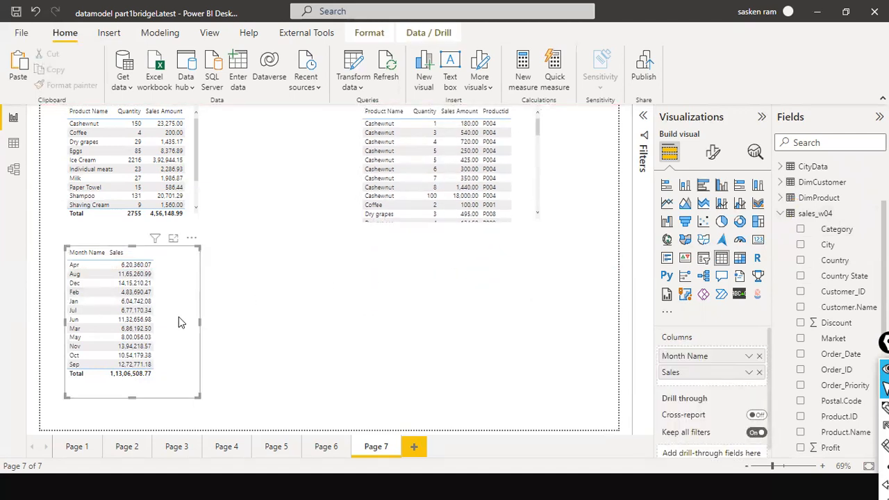
# In the model view, reposition the Calendar table card close beside sales_w04
pyautogui.click(22, 170)
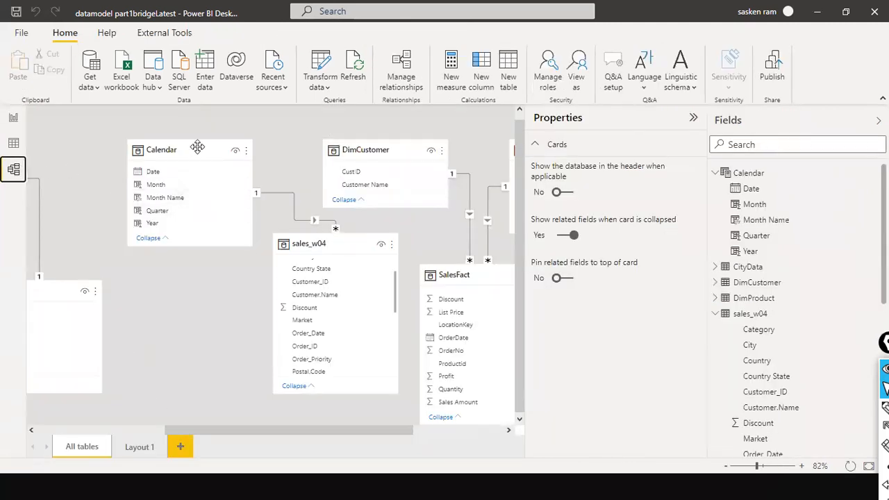
pyautogui.moveTo(197, 147); pyautogui.dragTo(124, 146)
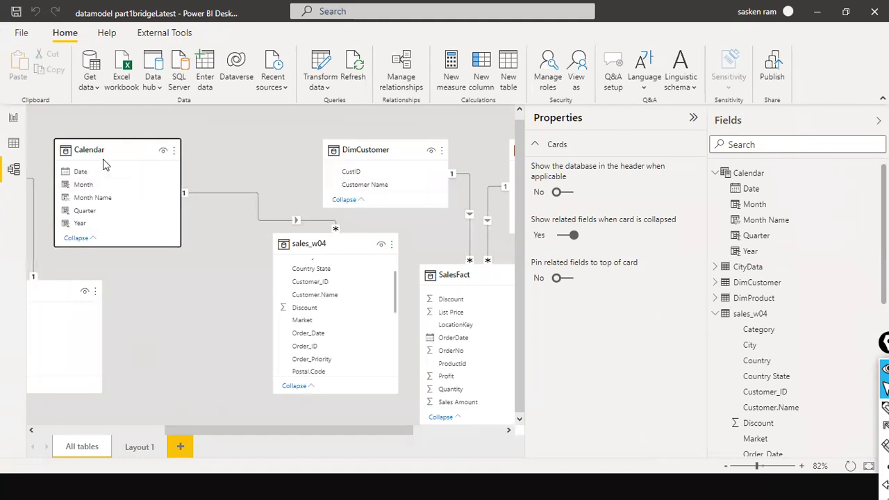
pyautogui.moveTo(96, 152); pyautogui.dragTo(147, 215)
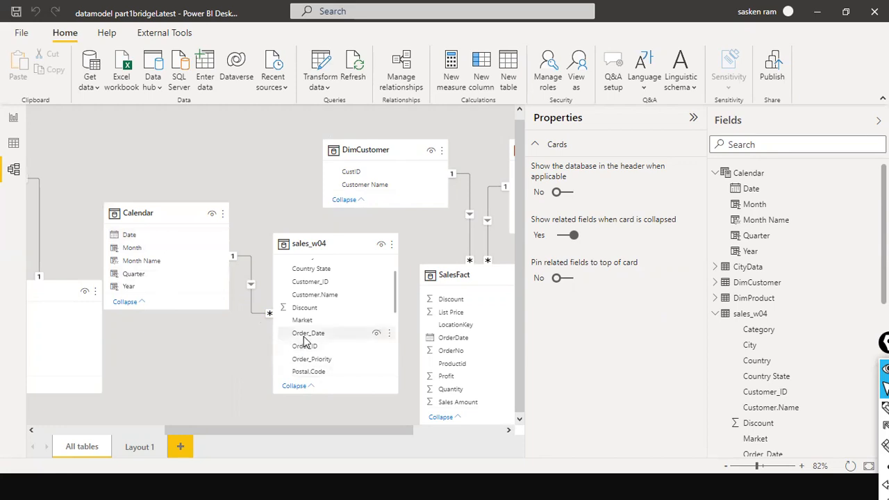
# Create a second relationship from Calendar's Date to the Ship_Date field of sales_w04
pyautogui.scroll(-3, 312, 326)
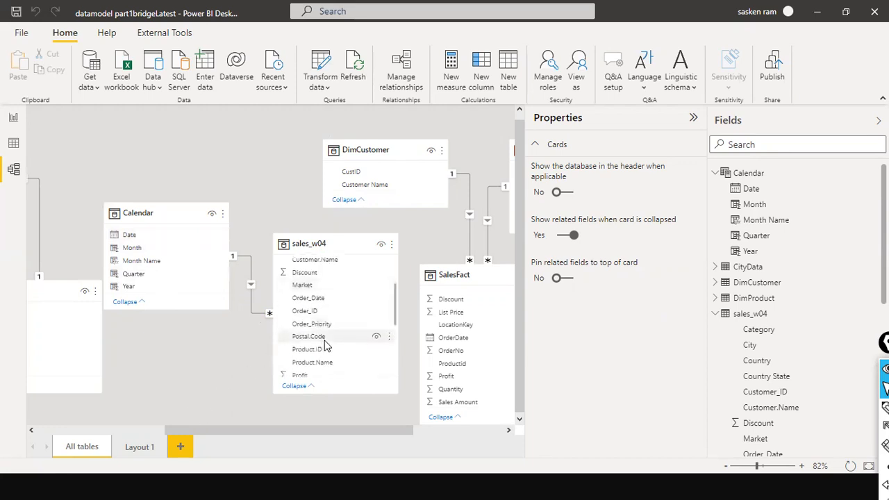
pyautogui.scroll(2, 327, 344)
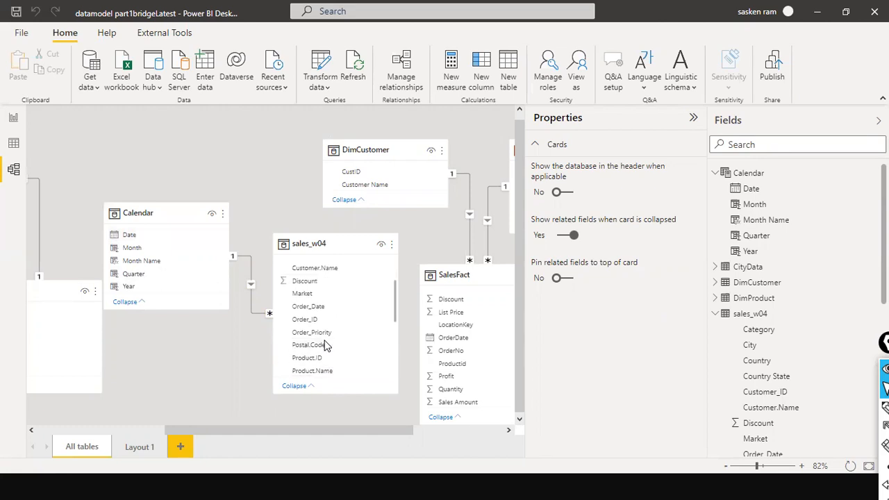
pyautogui.scroll(3, 326, 344)
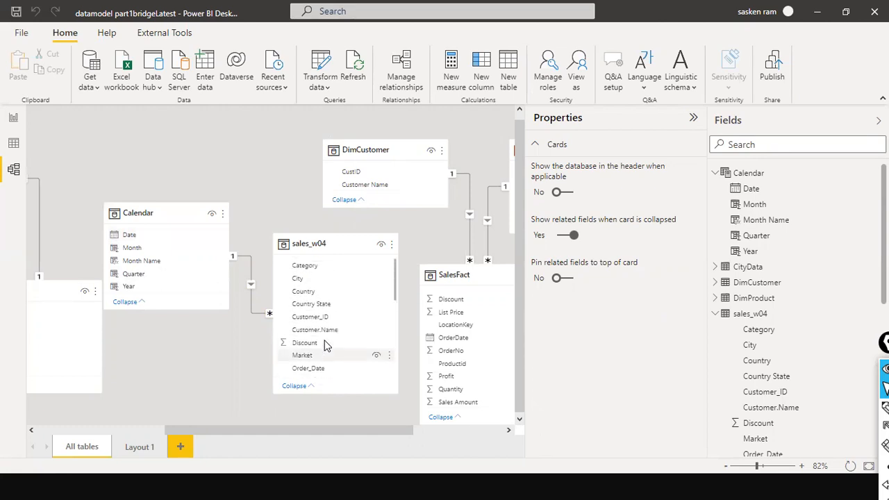
pyautogui.scroll(-4, 331, 332)
pyautogui.scroll(-8, 331, 326)
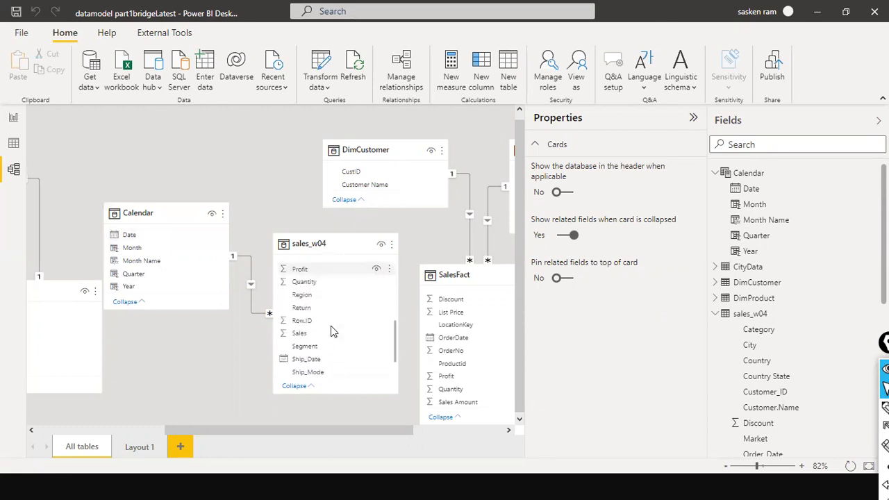
pyautogui.moveTo(127, 235); pyautogui.dragTo(306, 328)
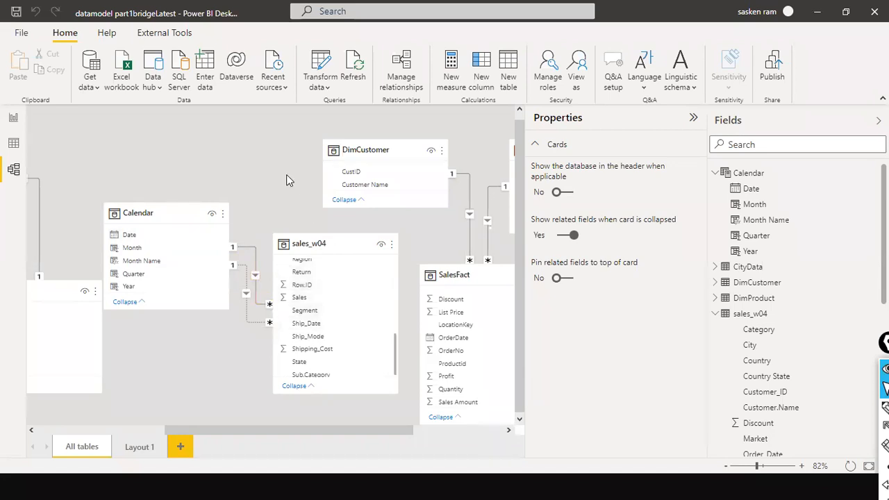
# Look over the SalesFact relationships in the model diagram and the monthly sales table in the report
pyautogui.moveTo(269, 429); pyautogui.dragTo(413, 429)
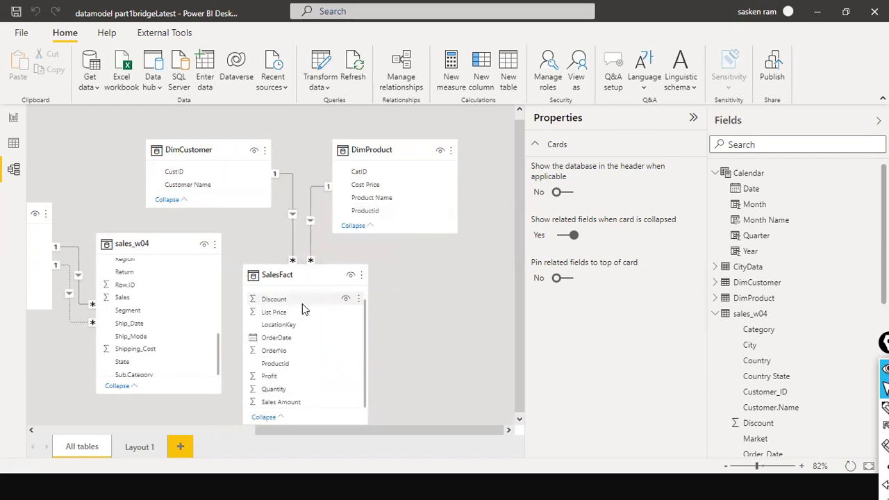
pyautogui.moveTo(261, 431); pyautogui.dragTo(178, 431)
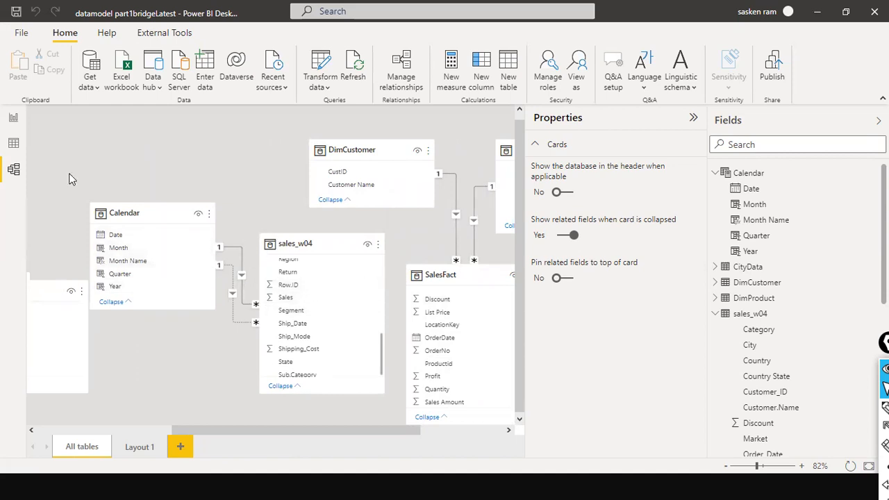
pyautogui.click(13, 117)
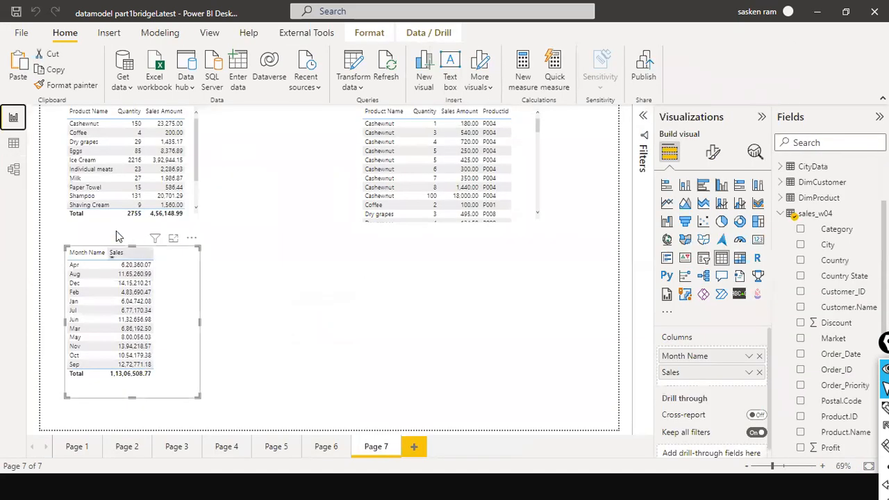
# Back in the model view, move the Calendar card farther from sales_w04 so both relationship lines are spread out
pyautogui.click(14, 168)
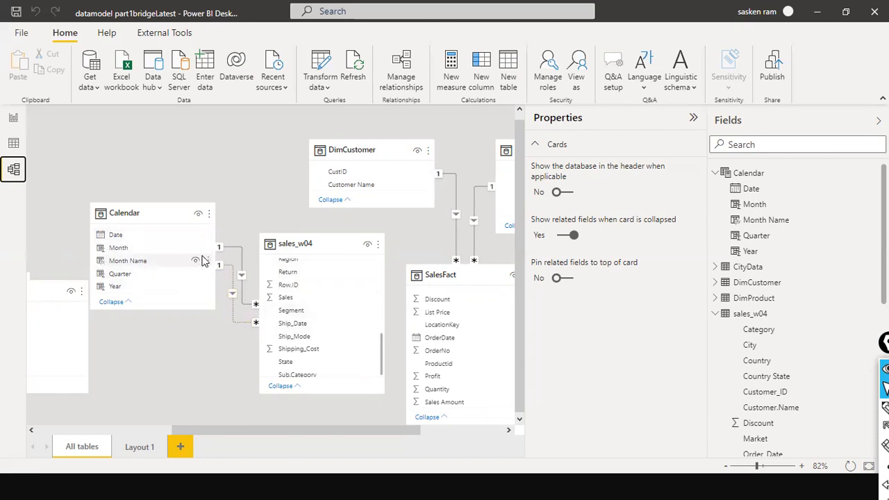
pyautogui.moveTo(166, 213); pyautogui.dragTo(106, 212)
pyautogui.click(234, 376)
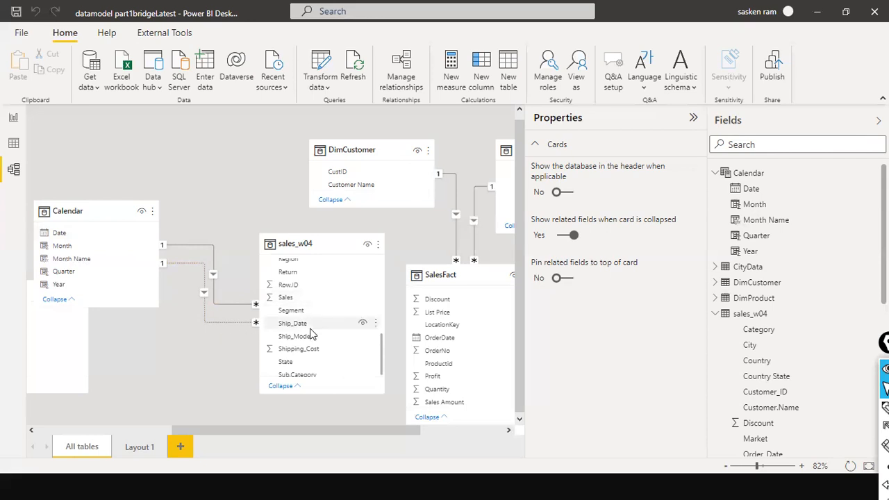
# Reposition the Calendar card beside sales_w04 so its two relationship lines run separately between the cards
pyautogui.moveTo(90, 209); pyautogui.dragTo(72, 170)
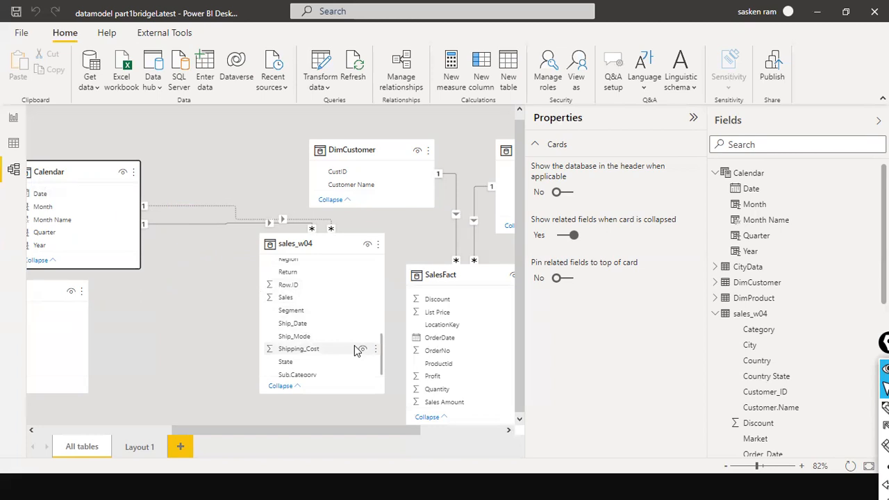
pyautogui.moveTo(69, 172); pyautogui.dragTo(65, 239)
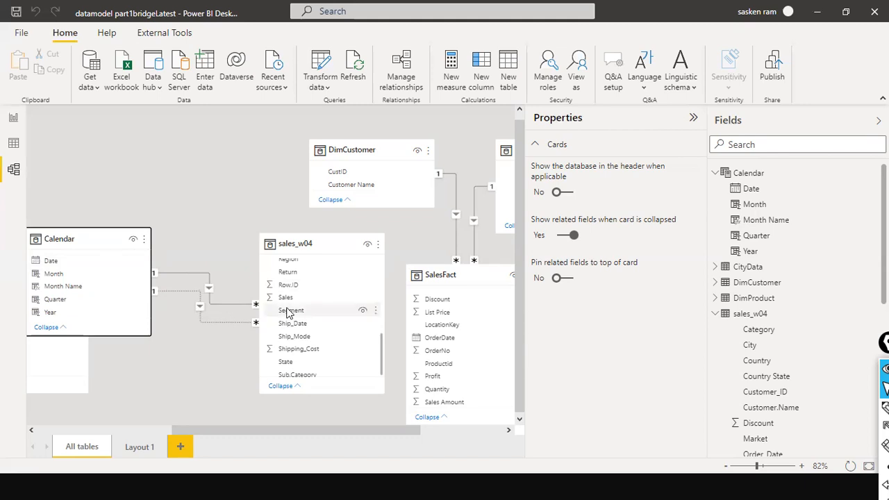
pyautogui.click(210, 322)
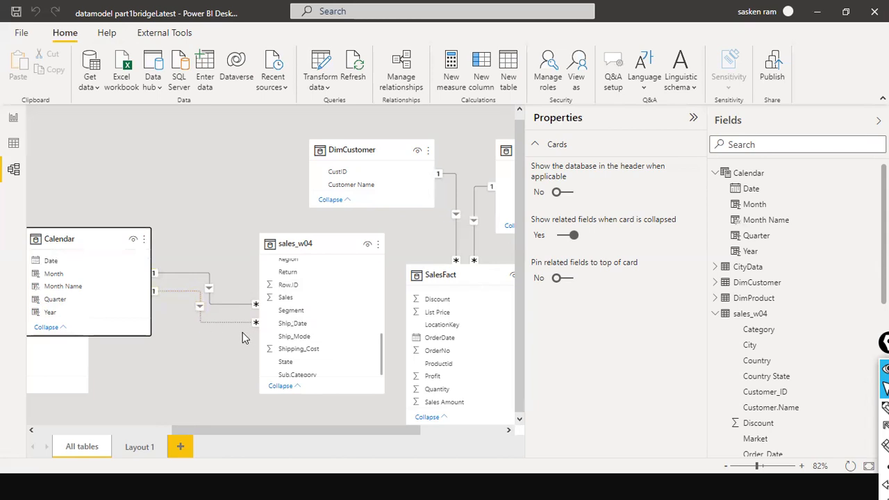
pyautogui.moveTo(79, 236)
pyautogui.mouseDown()
pyautogui.moveTo(72, 209)
pyautogui.moveTo(70, 229)
pyautogui.mouseUp()
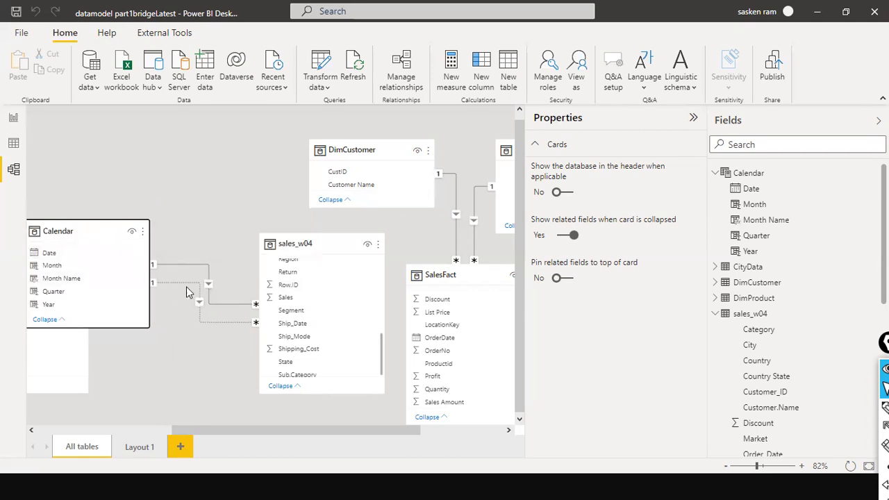
pyautogui.click(253, 323)
pyautogui.moveTo(66, 230)
# Annotate the diagram with "Role Playing Dimension" and sketch a separate ship calendar table linked by an arrow to Ship_Date
pyautogui.hotkey('ctrl', 'shift', '3')
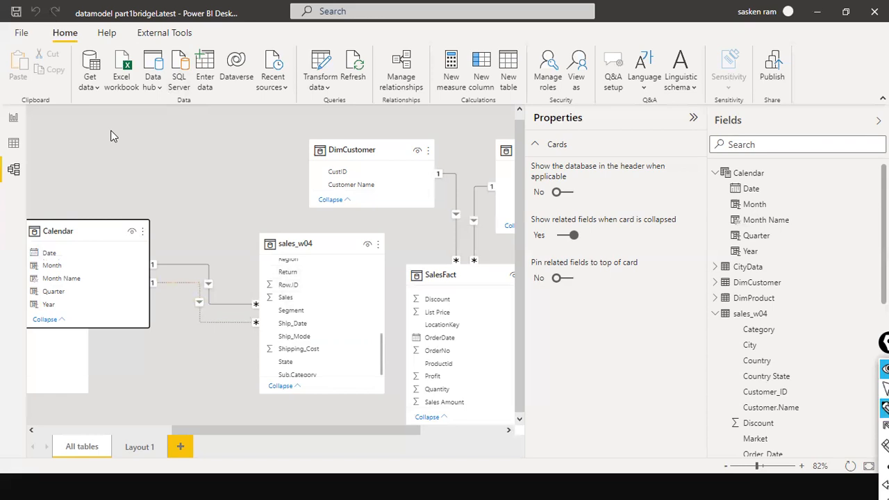
pyautogui.moveTo(98, 152)
pyautogui.mouseDown()
pyautogui.moveTo(100, 170)
pyautogui.moveTo(129, 159)
pyautogui.moveTo(145, 175)
pyautogui.moveTo(173, 175)
pyautogui.moveTo(175, 167)
pyautogui.moveTo(230, 173)
pyautogui.moveTo(246, 162)
pyautogui.moveTo(233, 188)
pyautogui.mouseUp()
pyautogui.moveTo(171, 183)
pyautogui.mouseDown()
pyautogui.moveTo(228, 200)
pyautogui.moveTo(278, 179)
pyautogui.mouseUp()
pyautogui.moveTo(118, 327)
pyautogui.mouseDown()
pyautogui.moveTo(125, 346)
pyautogui.moveTo(89, 362)
pyautogui.moveTo(170, 379)
pyautogui.moveTo(75, 361)
pyautogui.moveTo(123, 370)
pyautogui.moveTo(195, 345)
pyautogui.mouseUp()
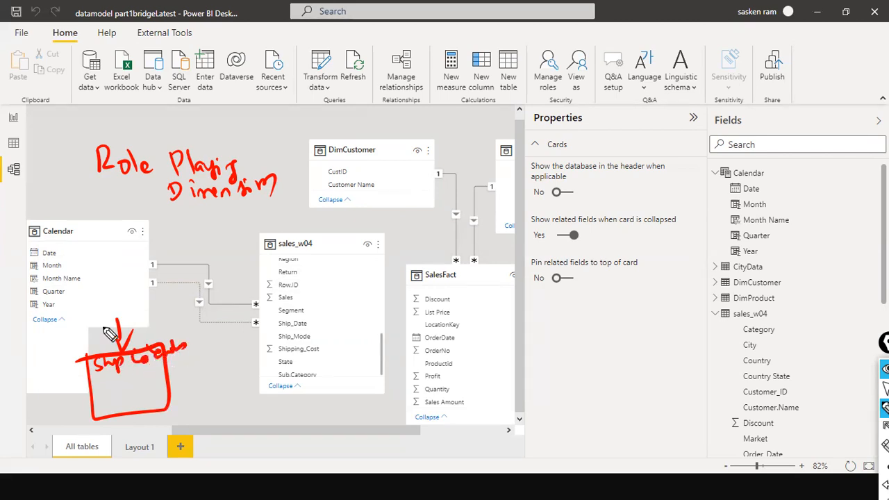
pyautogui.moveTo(103, 367)
pyautogui.mouseDown()
pyautogui.moveTo(118, 378)
pyautogui.moveTo(110, 397)
pyautogui.moveTo(135, 391)
pyautogui.mouseUp()
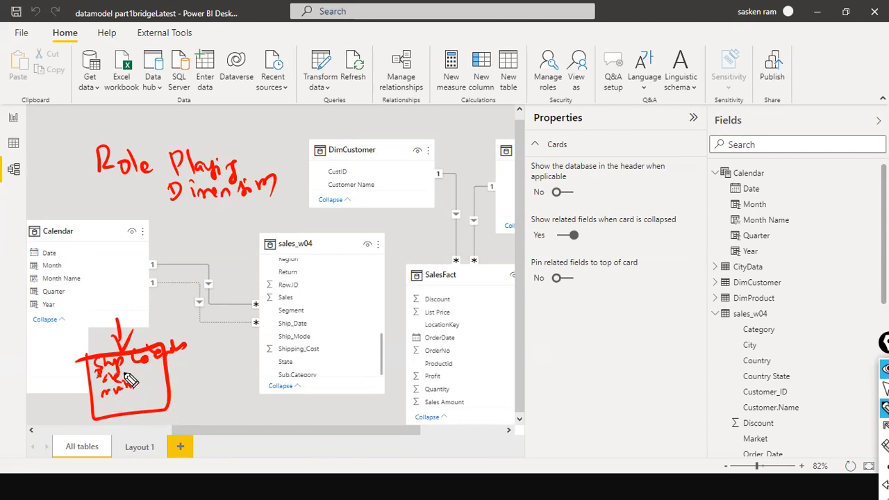
pyautogui.moveTo(129, 378)
pyautogui.mouseDown()
pyautogui.moveTo(194, 363)
pyautogui.moveTo(266, 320)
pyautogui.moveTo(255, 331)
pyautogui.mouseUp()
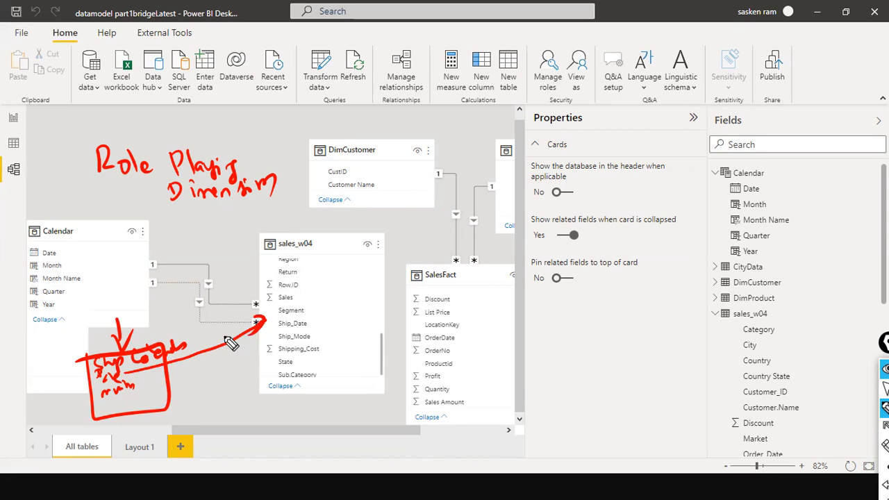
pyautogui.moveTo(62, 251); pyautogui.dragTo(172, 263)
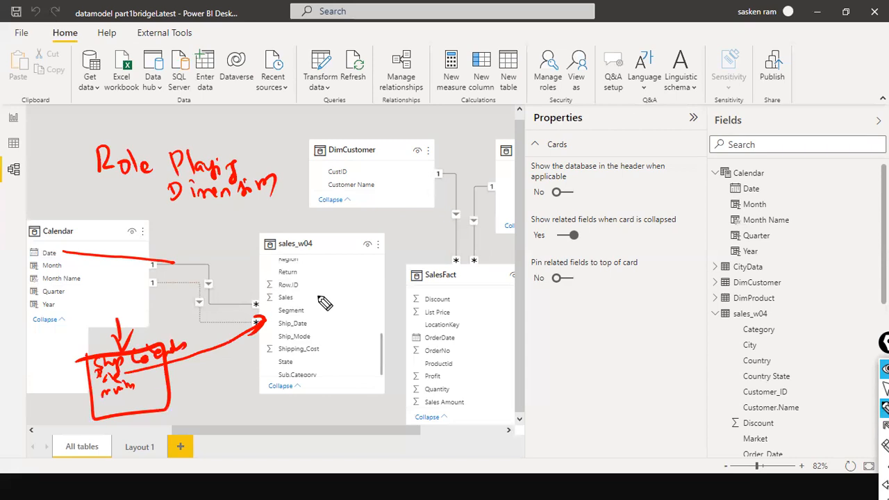
# Draw an arrow from Calendar's Date to Order_Date in sales_w04, tick both links, and clear the annotations
pyautogui.hotkey('ctrl', 'shift', '2')
pyautogui.scroll(5, 319, 300)
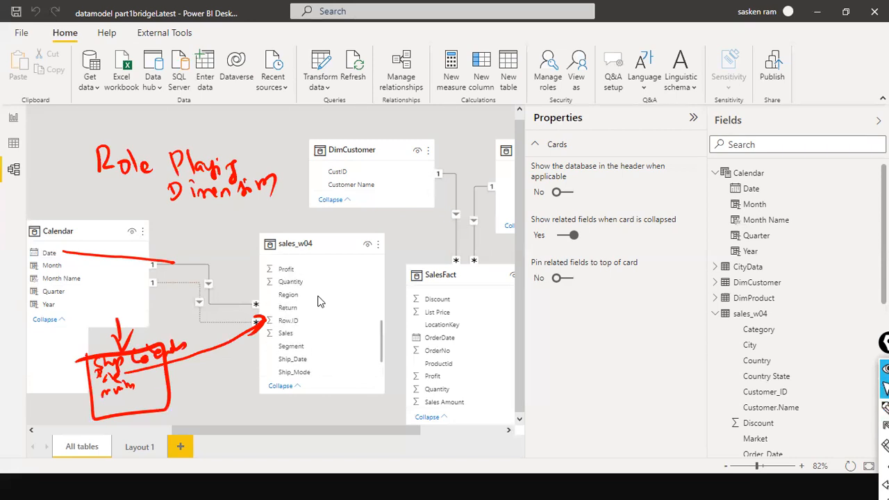
pyautogui.scroll(3, 319, 300)
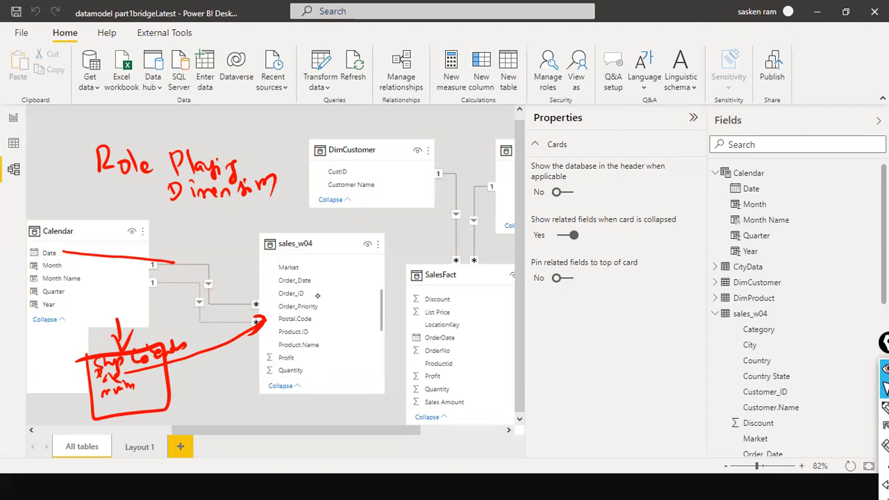
pyautogui.moveTo(174, 265); pyautogui.dragTo(278, 278)
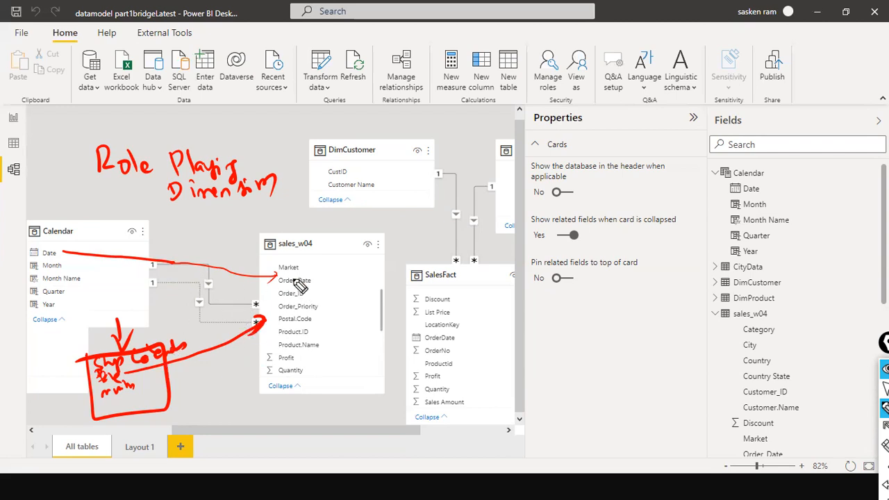
pyautogui.moveTo(203, 365); pyautogui.dragTo(244, 343)
pyautogui.moveTo(196, 256); pyautogui.dragTo(246, 245)
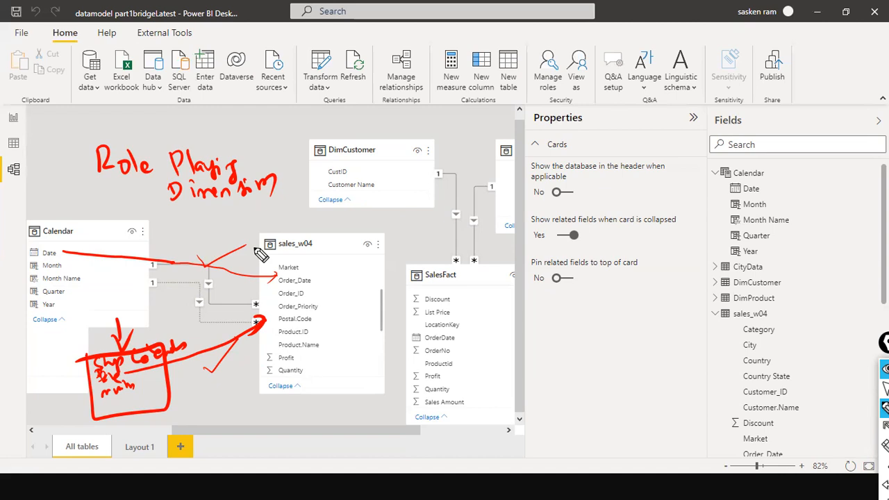
pyautogui.hotkey('ctrl', 'shift', '7')
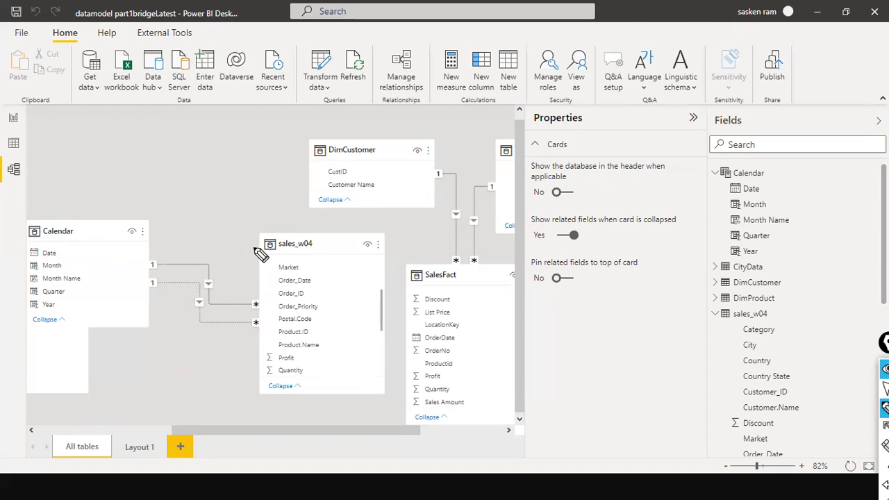
# Label the solid Calendar–sales_w04 relationship line as active and the dashed one as inactive with handwritten notes
pyautogui.hotkey('ctrl', 'shift', '1')
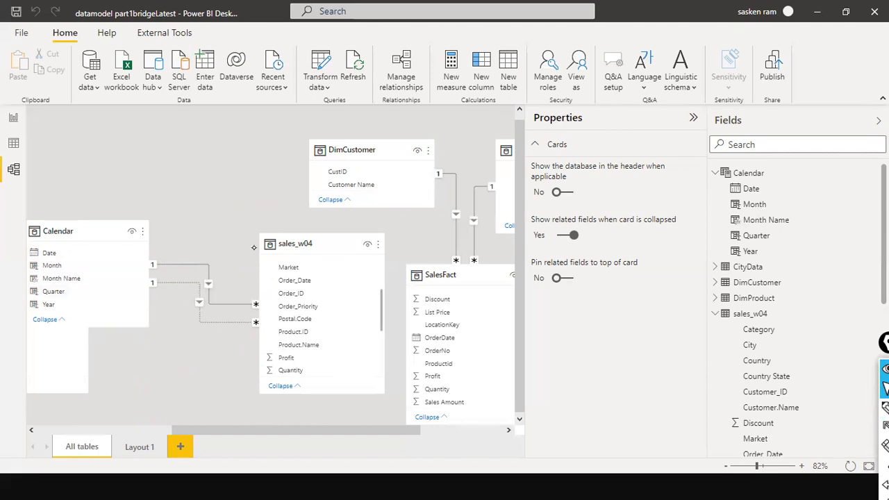
pyautogui.hotkey('ctrl', 'shift', '2')
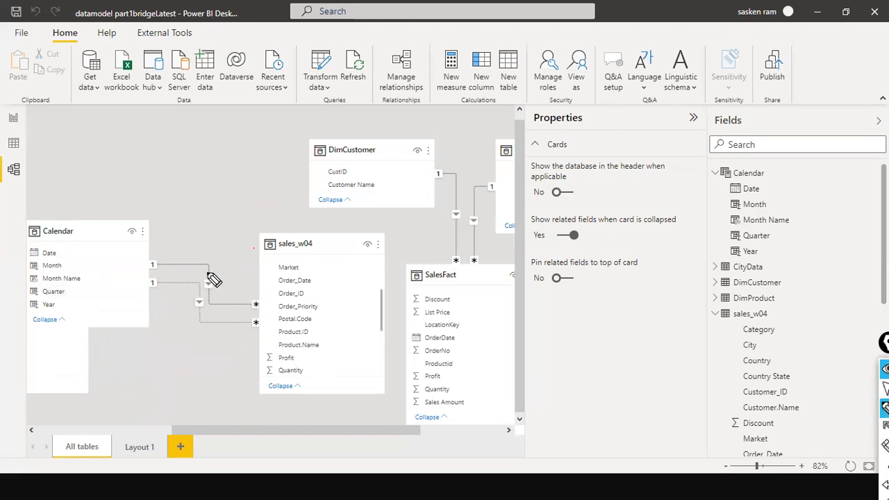
pyautogui.moveTo(215, 272)
pyautogui.mouseDown()
pyautogui.moveTo(234, 278)
pyautogui.moveTo(257, 259)
pyautogui.mouseUp()
pyautogui.moveTo(215, 328); pyautogui.dragTo(215, 341)
pyautogui.moveTo(210, 334)
pyautogui.mouseDown()
pyautogui.moveTo(221, 335)
pyautogui.moveTo(199, 362)
pyautogui.moveTo(229, 364)
pyautogui.moveTo(249, 352)
pyautogui.mouseUp()
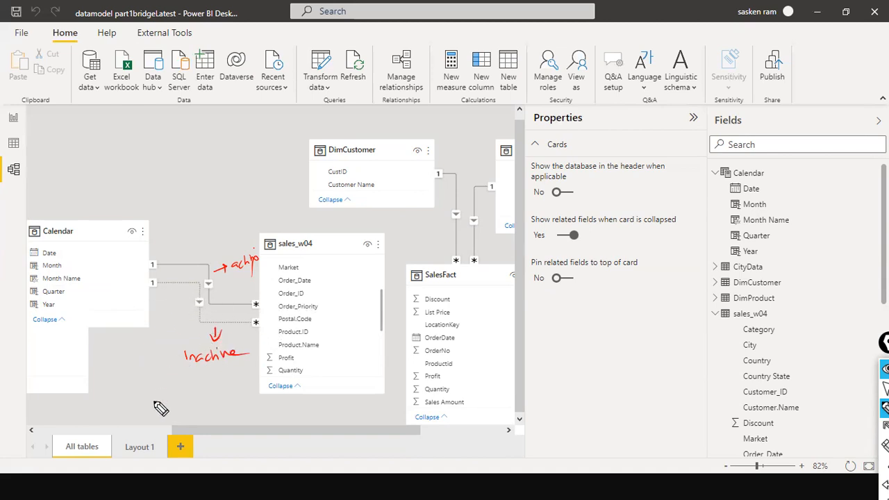
# Write a DAX USERELATIONSHIP note below the inactive relationship, mark it with ticks, and erase all annotations
pyautogui.moveTo(165, 397)
pyautogui.mouseDown()
pyautogui.moveTo(159, 391)
pyautogui.moveTo(166, 398)
pyautogui.moveTo(182, 391)
pyautogui.moveTo(168, 410)
pyautogui.moveTo(179, 411)
pyautogui.moveTo(251, 399)
pyautogui.moveTo(252, 386)
pyautogui.moveTo(265, 400)
pyautogui.moveTo(278, 392)
pyautogui.mouseUp()
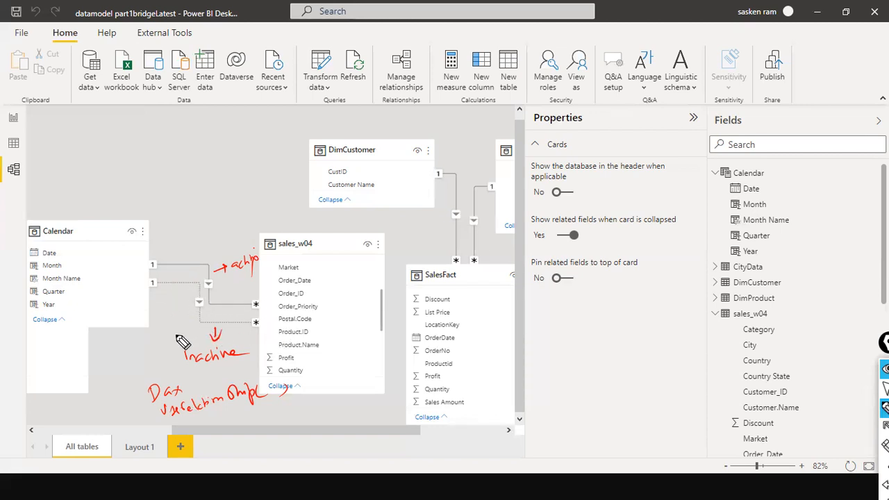
pyautogui.moveTo(155, 311); pyautogui.dragTo(165, 308)
pyautogui.moveTo(166, 309); pyautogui.dragTo(193, 322)
pyautogui.moveTo(195, 333)
pyautogui.mouseDown()
pyautogui.moveTo(195, 344)
pyautogui.moveTo(226, 341)
pyautogui.mouseUp()
pyautogui.moveTo(250, 341); pyautogui.dragTo(257, 342)
pyautogui.moveTo(236, 405)
pyautogui.mouseDown()
pyautogui.moveTo(243, 414)
pyautogui.moveTo(281, 391)
pyautogui.mouseUp()
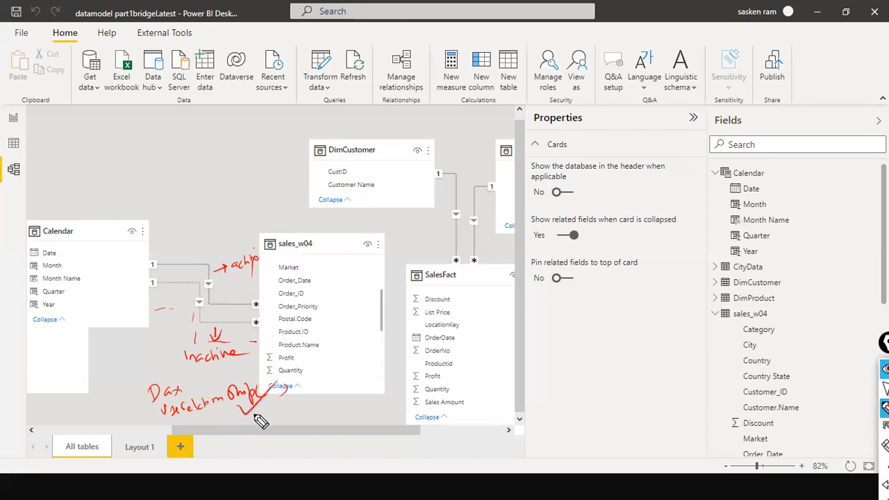
pyautogui.moveTo(147, 384)
pyautogui.mouseDown()
pyautogui.moveTo(143, 411)
pyautogui.moveTo(165, 420)
pyautogui.mouseUp()
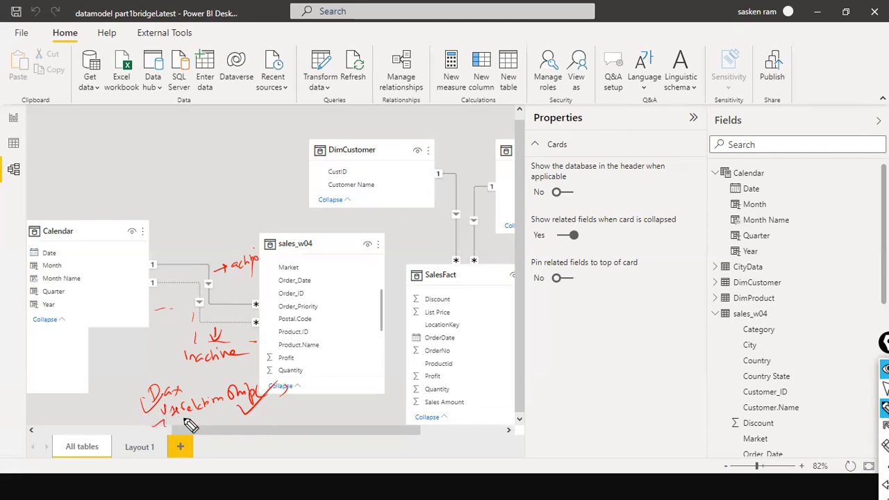
pyautogui.moveTo(192, 418); pyautogui.dragTo(240, 410)
pyautogui.hotkey('ctrl', 'shift', '7')
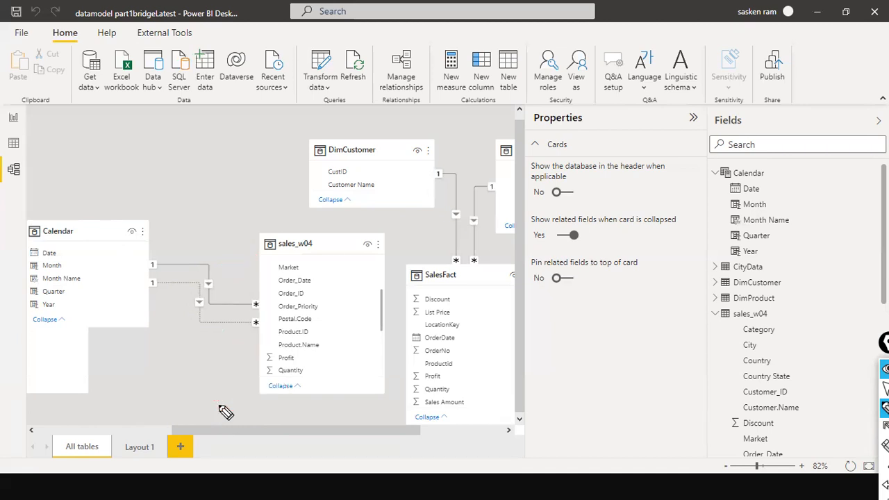
pyautogui.hotkey('ctrl', 'shift', '2')
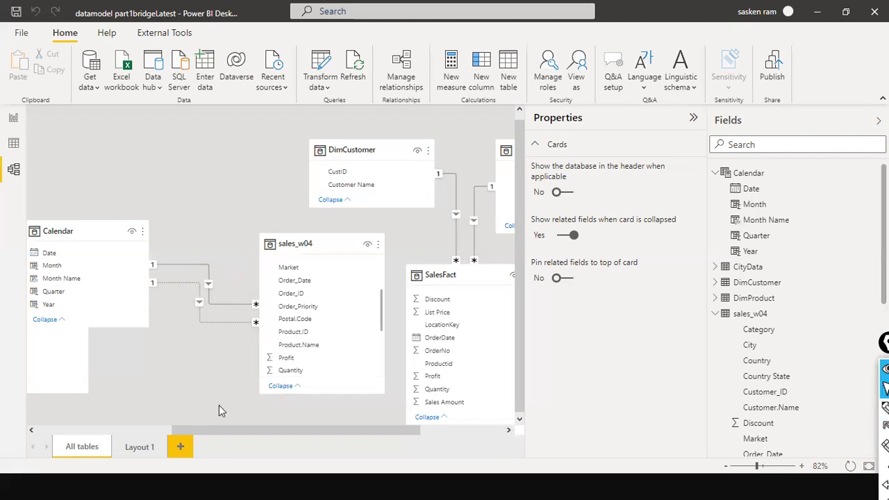
# On report Page 7, shorten the monthly sales table's frame and collapse the sales_w04 and Calendar field lists
pyautogui.click(15, 119)
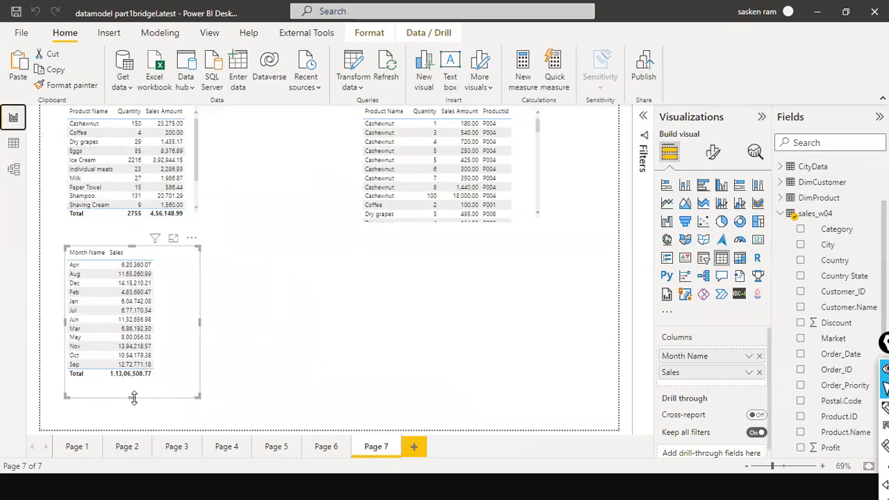
pyautogui.moveTo(134, 397); pyautogui.dragTo(135, 382)
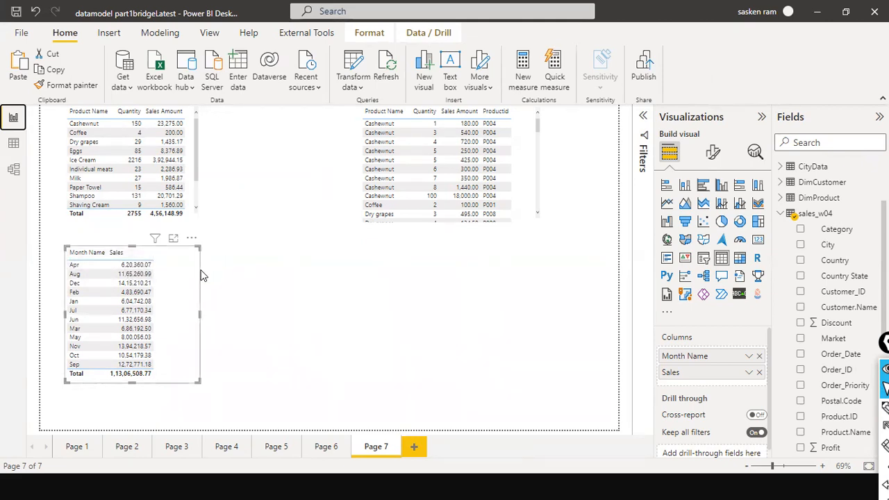
pyautogui.click(341, 279)
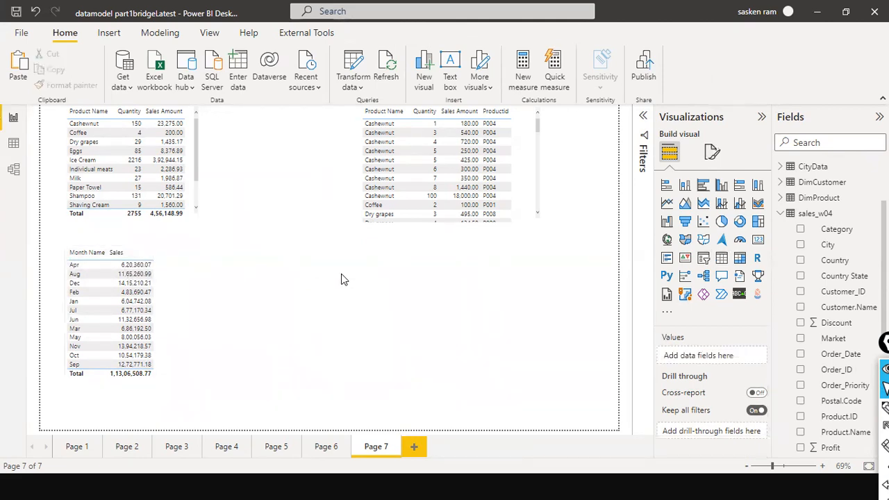
pyautogui.click(789, 200)
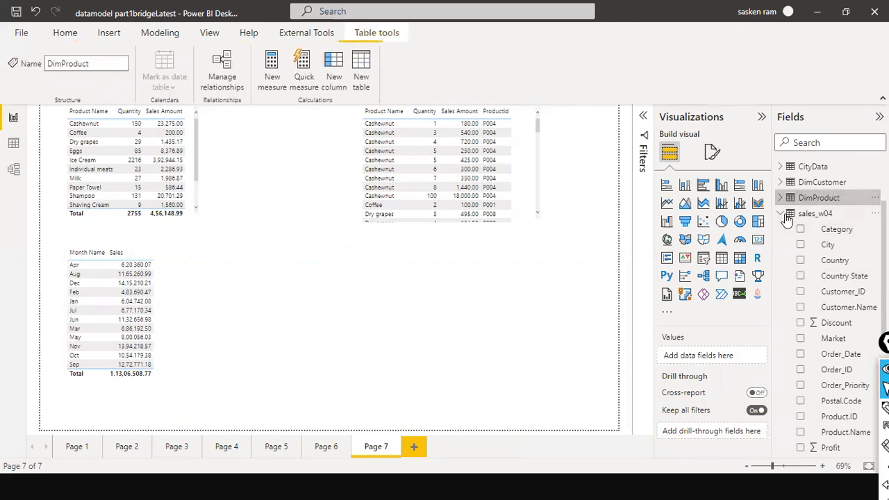
pyautogui.click(788, 215)
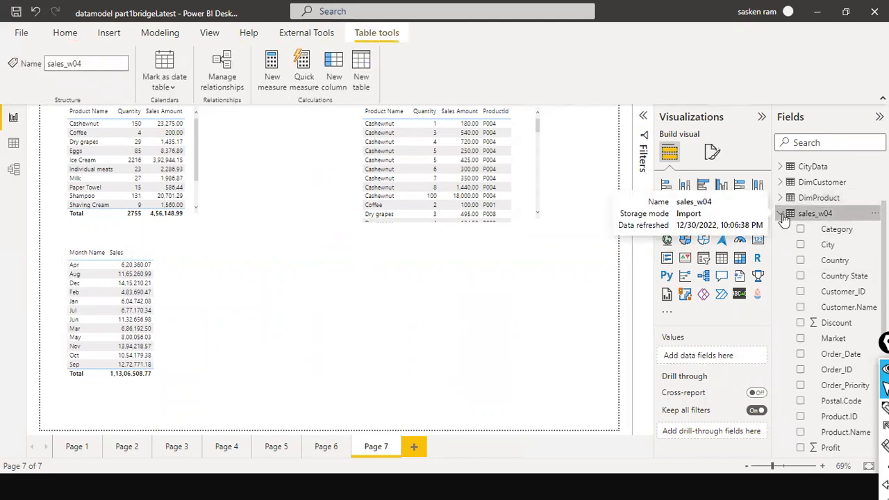
pyautogui.click(781, 214)
pyautogui.click(785, 168)
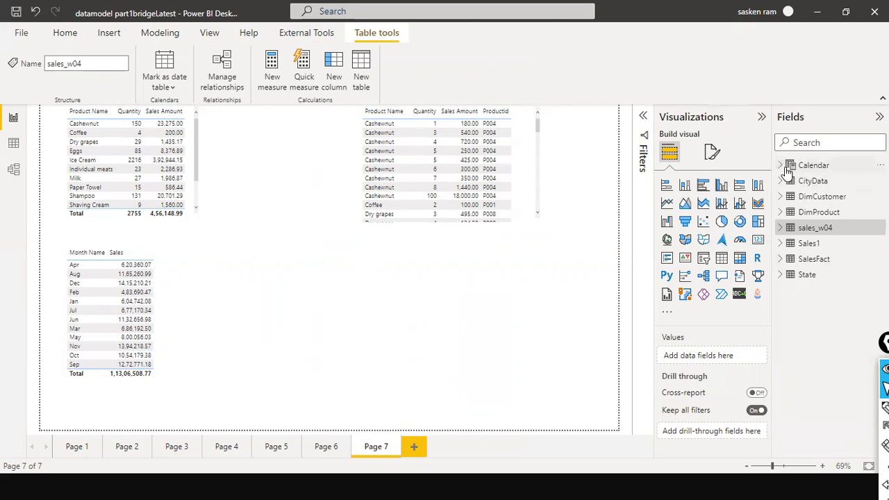
pyautogui.click(13, 169)
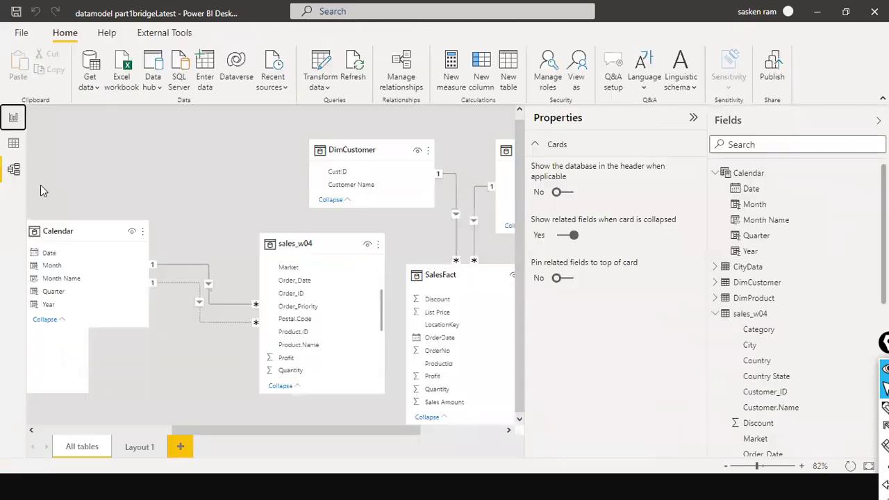
pyautogui.click(14, 120)
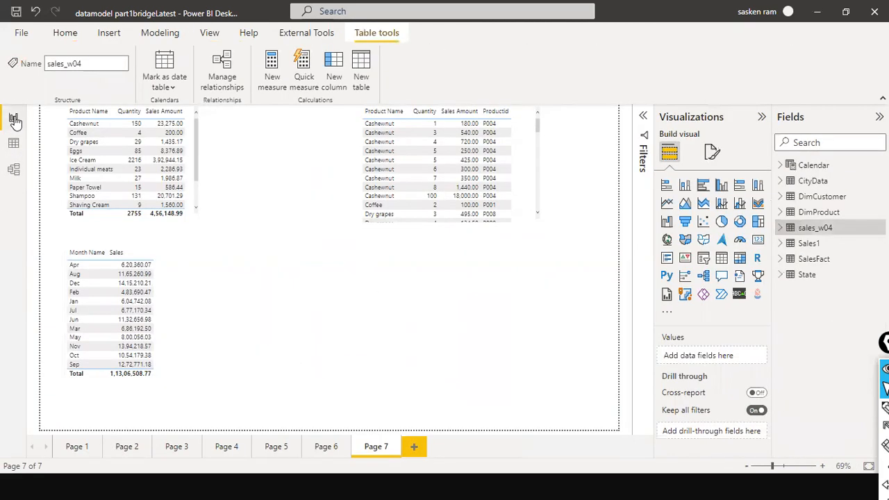
# Start a new measure in the Calendar table named "Sales by Shipped date" with a sum inside CALCULATE
pyautogui.click(159, 35)
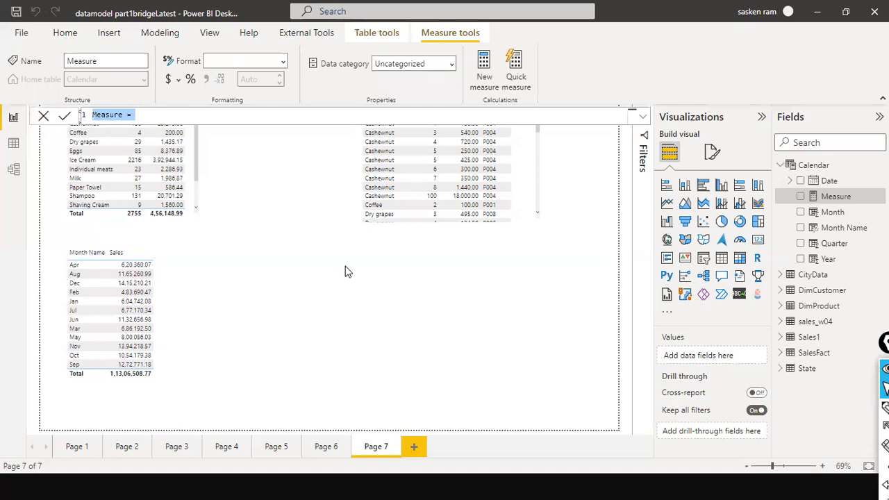
pyautogui.write('Sales ')
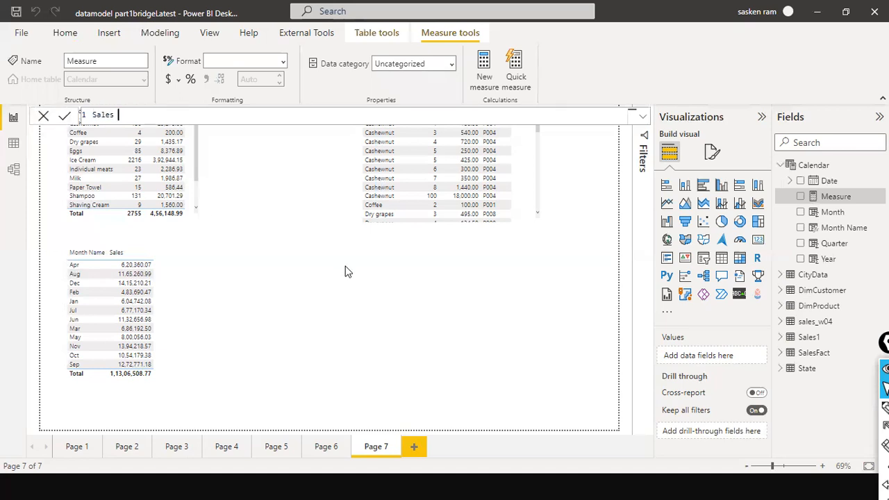
pyautogui.write('by Shipped date = CA')
pyautogui.press('Tab')
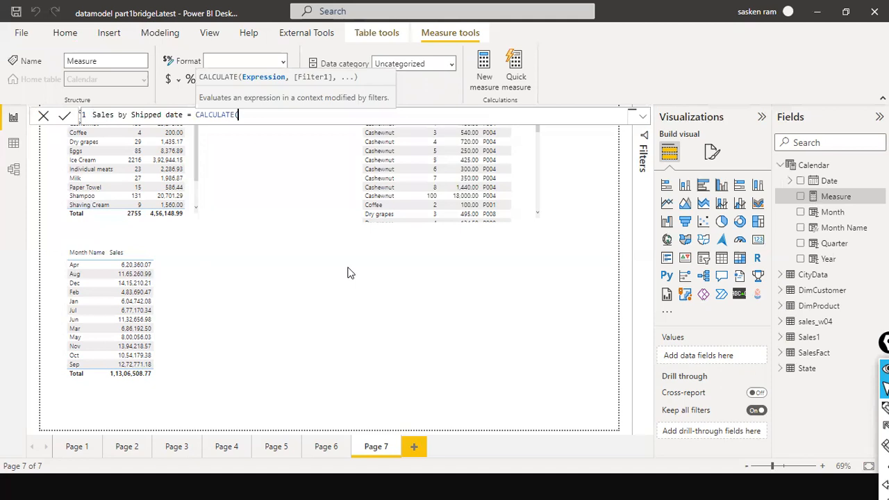
pyautogui.write('sum')
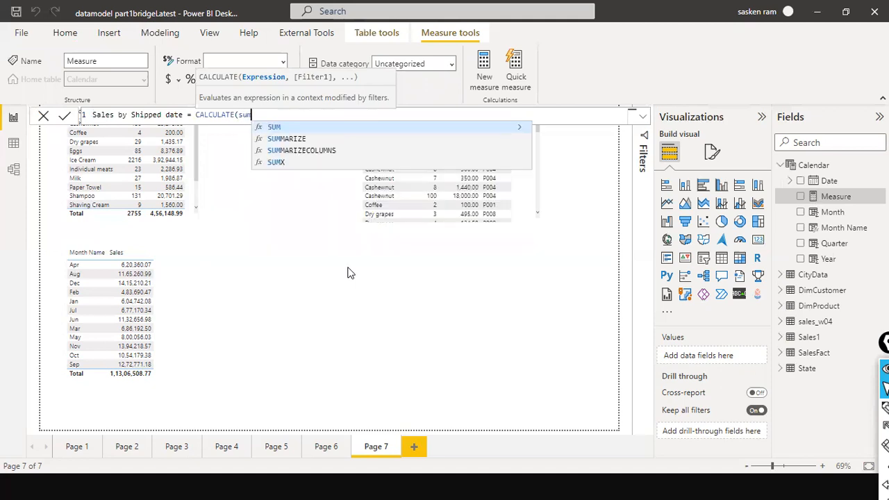
pyautogui.write('(sales')
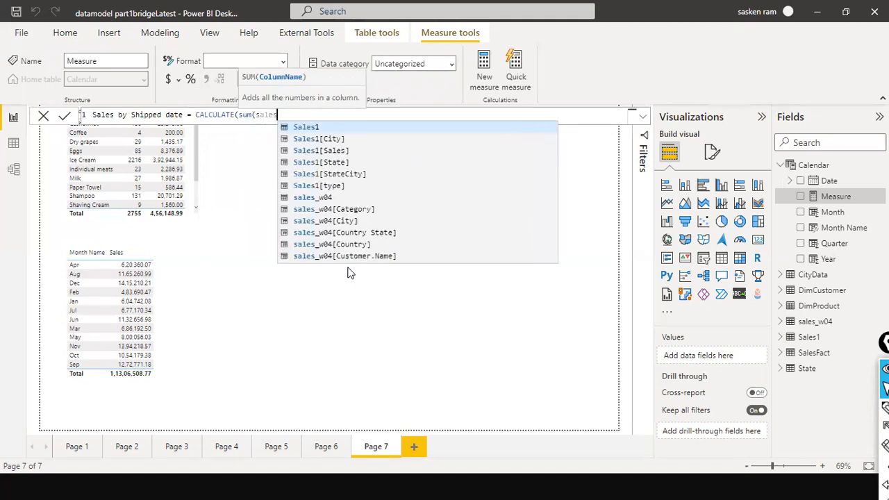
pyautogui.press('Down')
pyautogui.press('Down')
pyautogui.press('Down')
pyautogui.press('Down')
pyautogui.press('Down')
pyautogui.press('Up')
pyautogui.press('Up')
pyautogui.press('Up')
pyautogui.press('Tab')
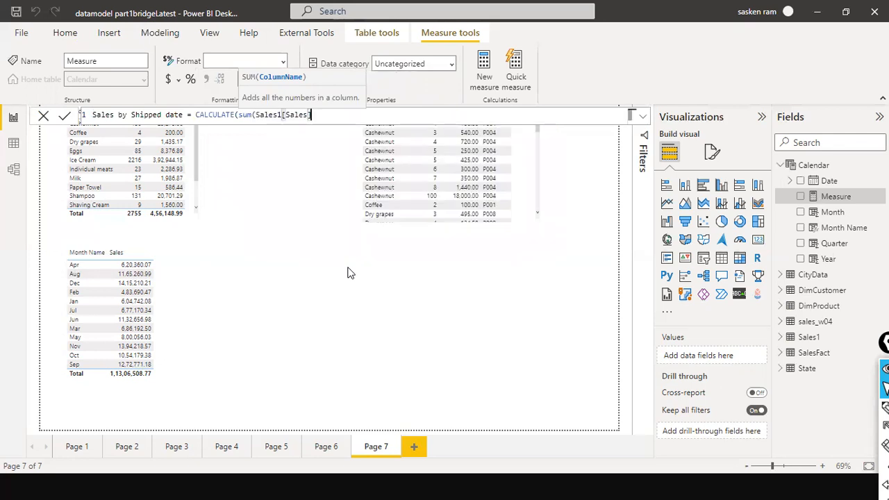
pyautogui.press('BackSpace')
pyautogui.press('BackSpace')
pyautogui.press('BackSpace')
pyautogui.press('BackSpace')
pyautogui.press('BackSpace')
pyautogui.press('BackSpace')
pyautogui.press('BackSpace')
pyautogui.press('BackSpace')
# Complete the measure's sum expression with the sales_w04[Sales] column
pyautogui.press('Down')
pyautogui.press('Down')
pyautogui.press('Down')
pyautogui.press('Down')
pyautogui.press('Down')
pyautogui.press('Down')
pyautogui.press('Down')
pyautogui.press('Down')
pyautogui.press('Down')
pyautogui.press('Down')
pyautogui.press('Down')
pyautogui.press('Down')
pyautogui.press('Down')
pyautogui.press('Down')
pyautogui.press('Down')
pyautogui.press('Down')
pyautogui.press('Down')
pyautogui.press('Down')
pyautogui.press('Down')
pyautogui.press('Down')
pyautogui.press('Down')
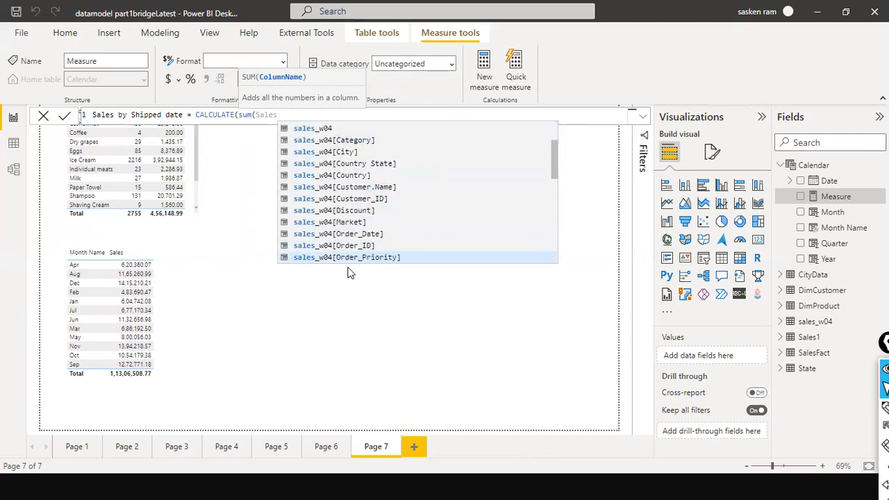
pyautogui.press('Down')
pyautogui.press('Down')
pyautogui.press('Up')
pyautogui.press('Up')
pyautogui.press('Up')
pyautogui.press('Down')
pyautogui.press('Down')
pyautogui.press('Down')
pyautogui.press('Down')
pyautogui.press('Down')
pyautogui.press('Up')
pyautogui.press('Tab')
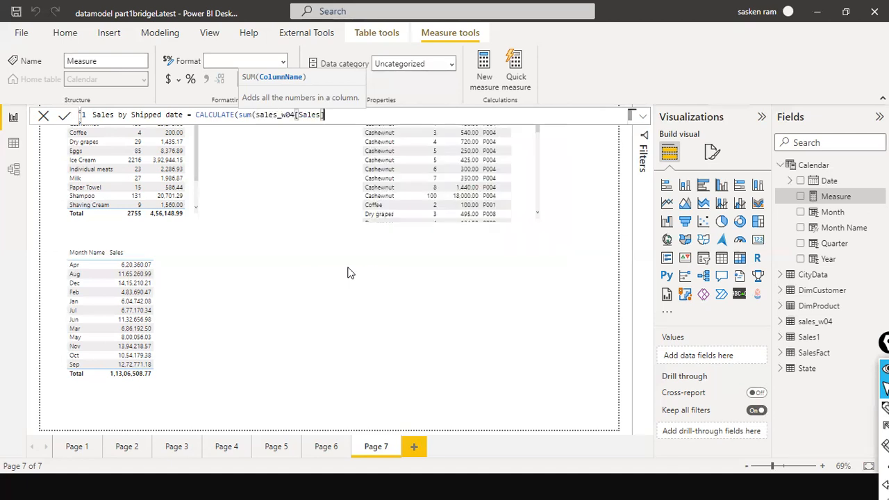
pyautogui.write(')')
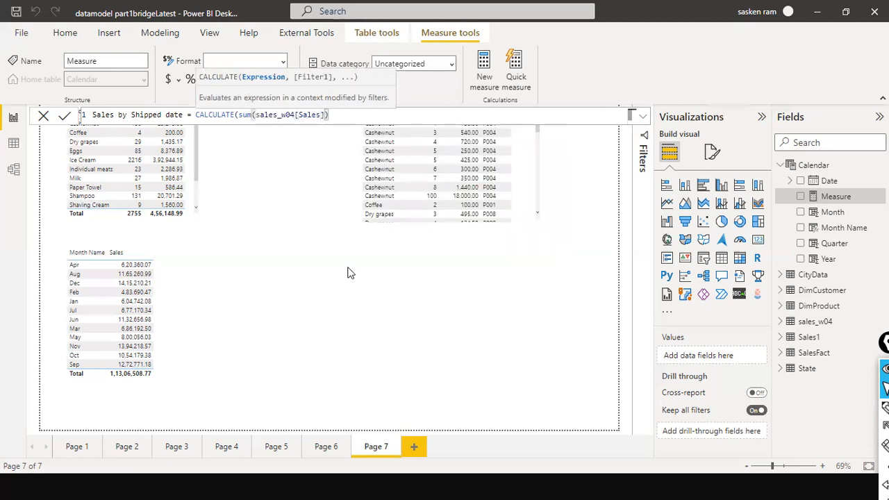
# Add a USERELATIONSHIP filter to the CALCULATE formula with 'Calendar'[Date] as its first column
pyautogui.write(', userel')
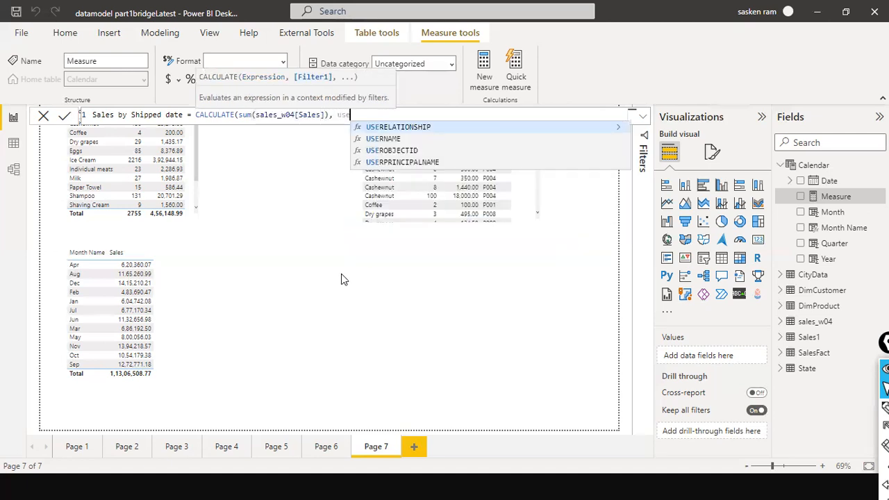
pyautogui.press('Tab')
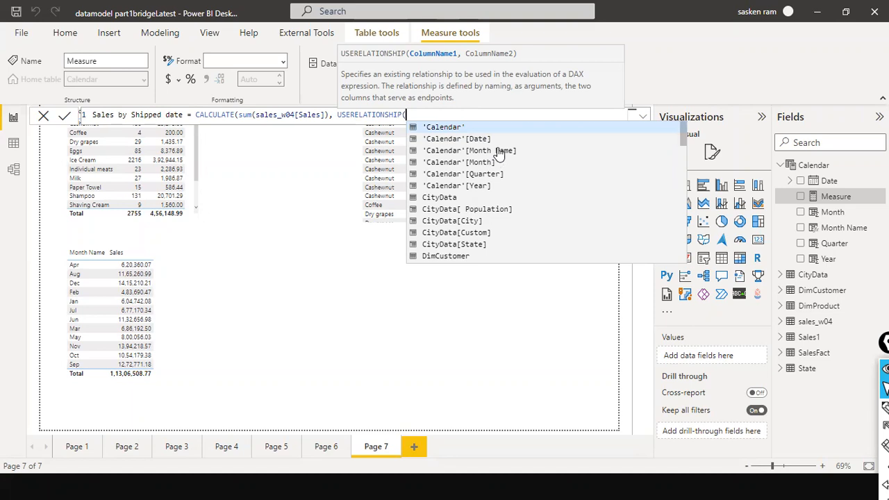
pyautogui.scroll(-2, 499, 153)
pyautogui.scroll(-3, 494, 187)
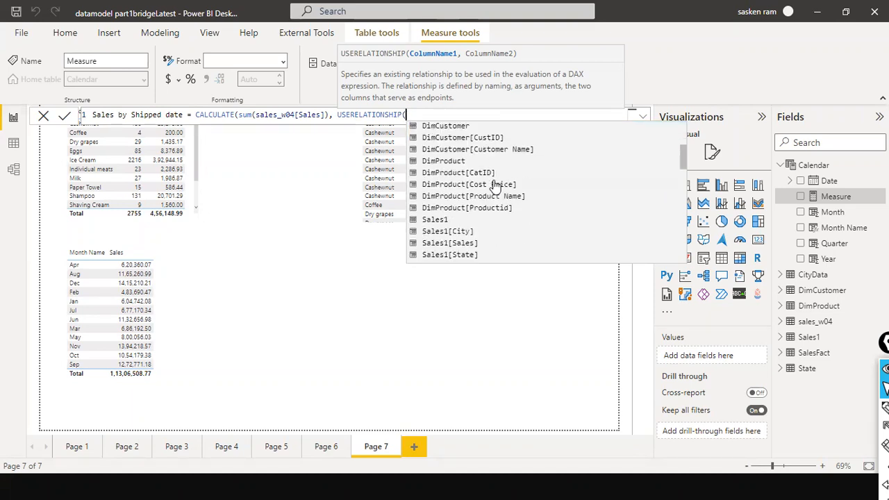
pyautogui.scroll(3, 494, 186)
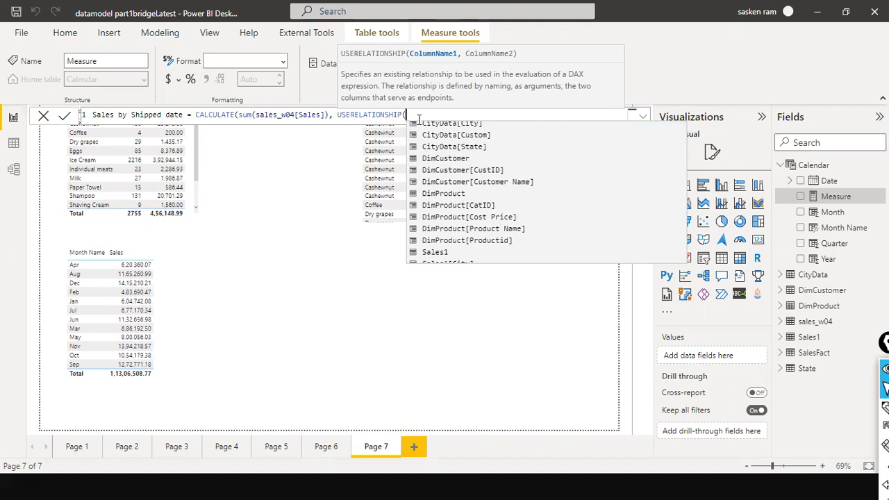
pyautogui.scroll(3, 437, 147)
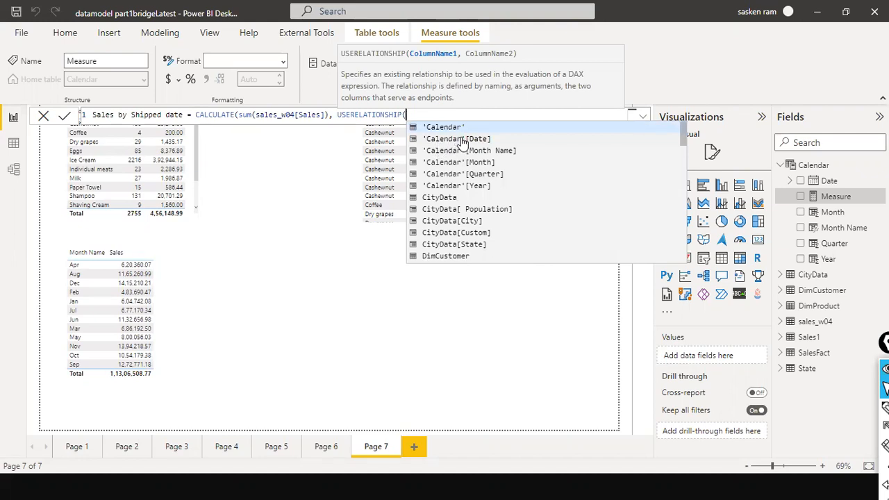
pyautogui.click(462, 139)
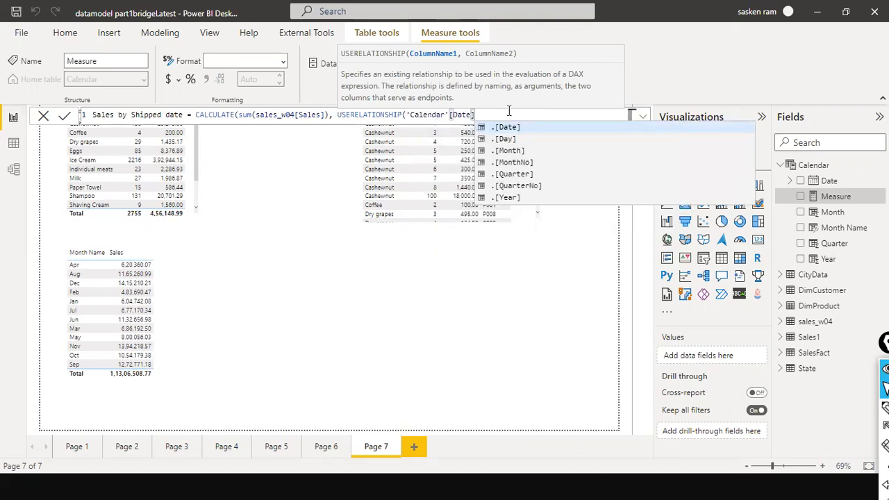
pyautogui.write(', ')
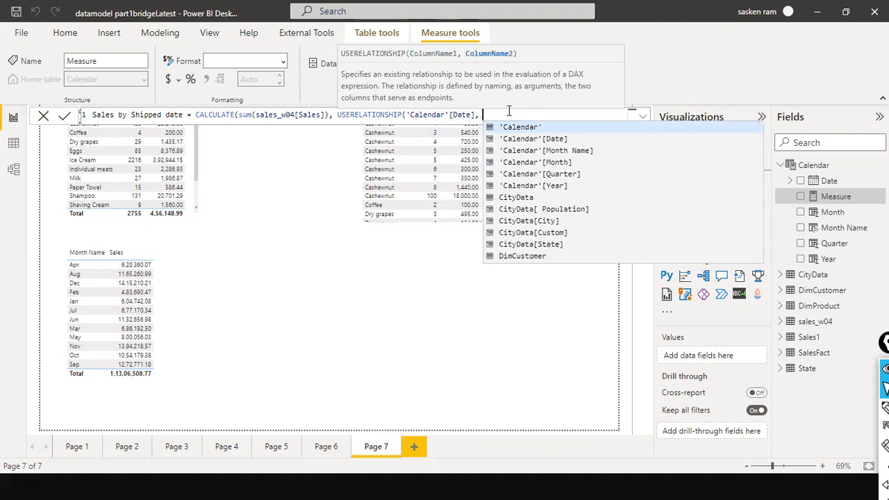
# Use sales_w04[Ship_Date] as the second USERELATIONSHIP column, close both functions, and commit the measure
pyautogui.write('sales_w')
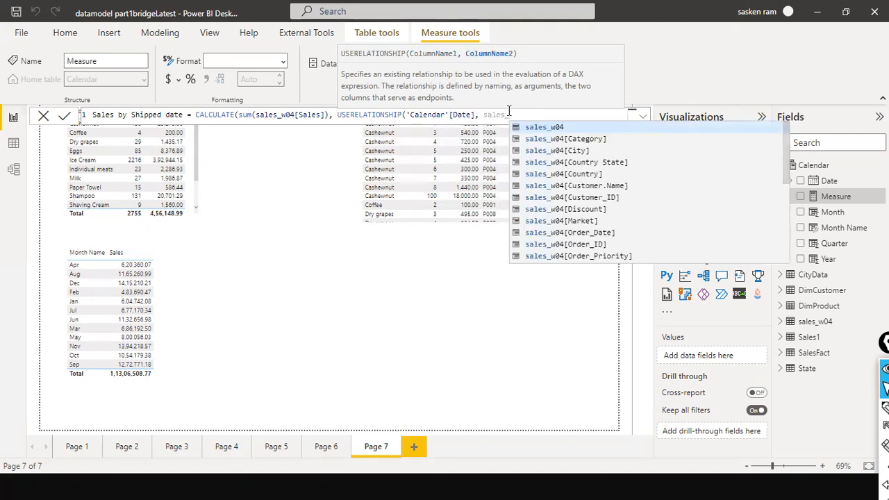
pyautogui.write('04')
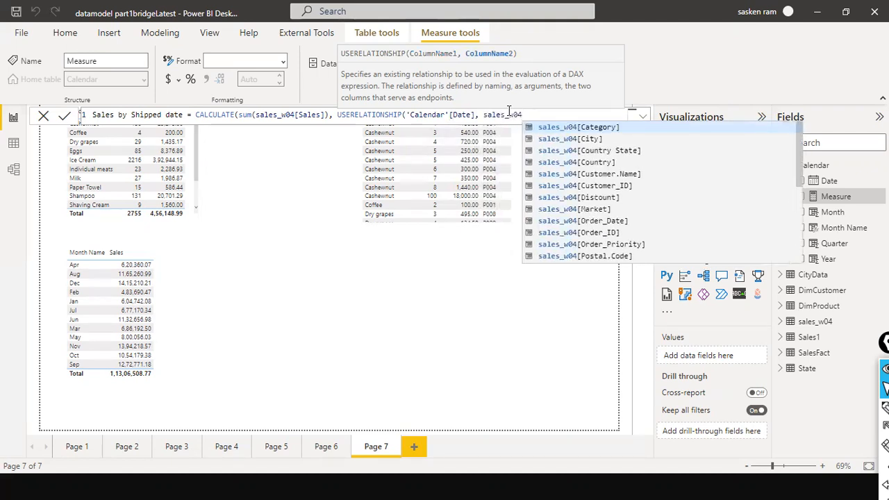
pyautogui.scroll(-2, 639, 204)
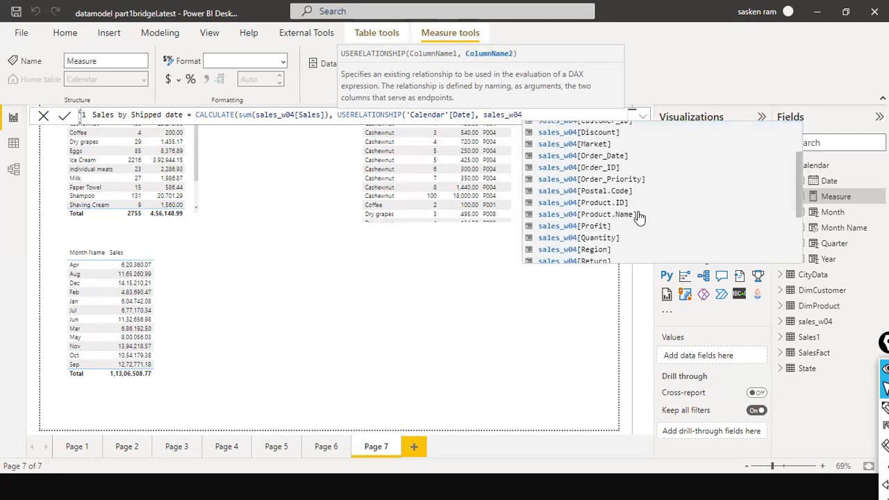
pyautogui.scroll(-1, 639, 208)
pyautogui.doubleClick(592, 243)
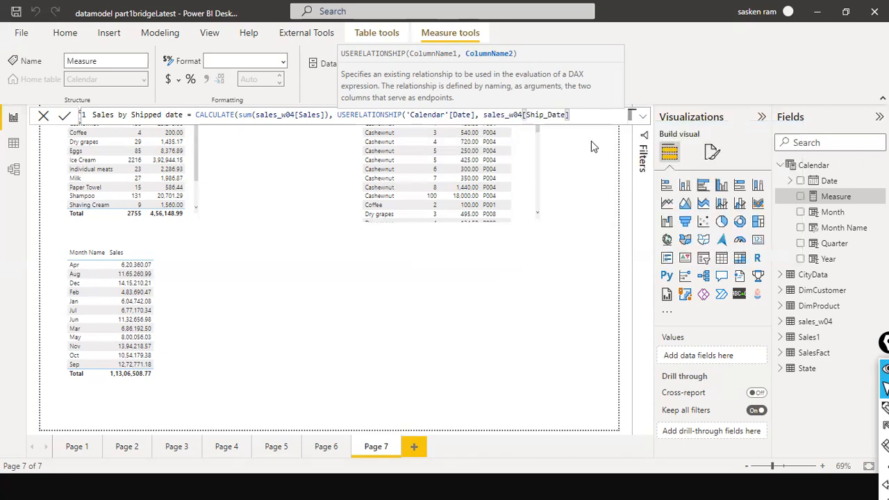
pyautogui.write(')')
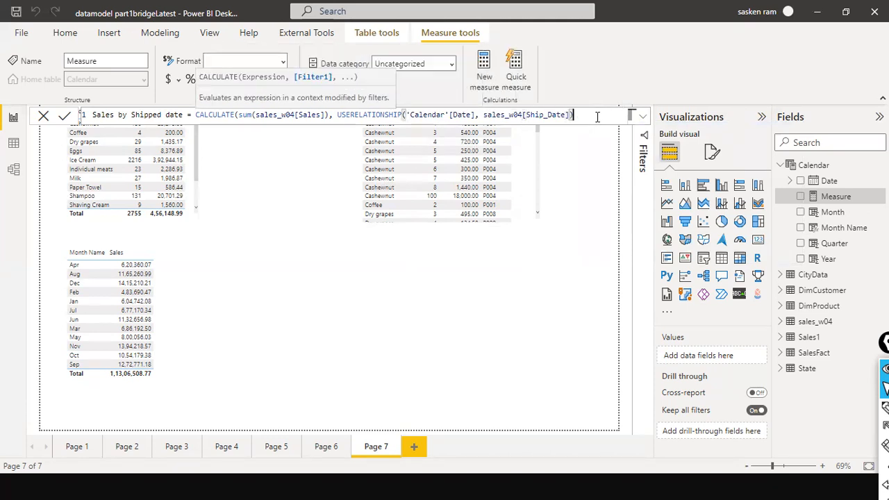
pyautogui.write(' )')
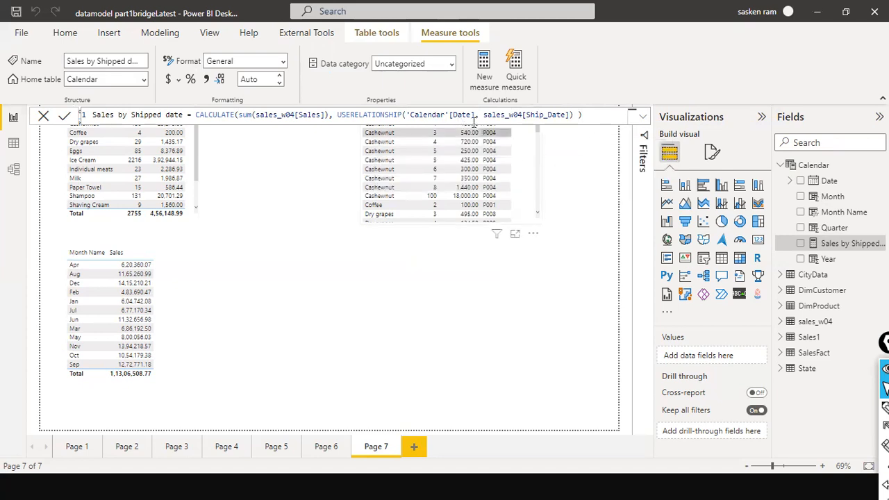
# Check the Ship_Date field of sales_w04 in the model view, and review the Sales by Shipped date formula on report Page 7
pyautogui.click(13, 169)
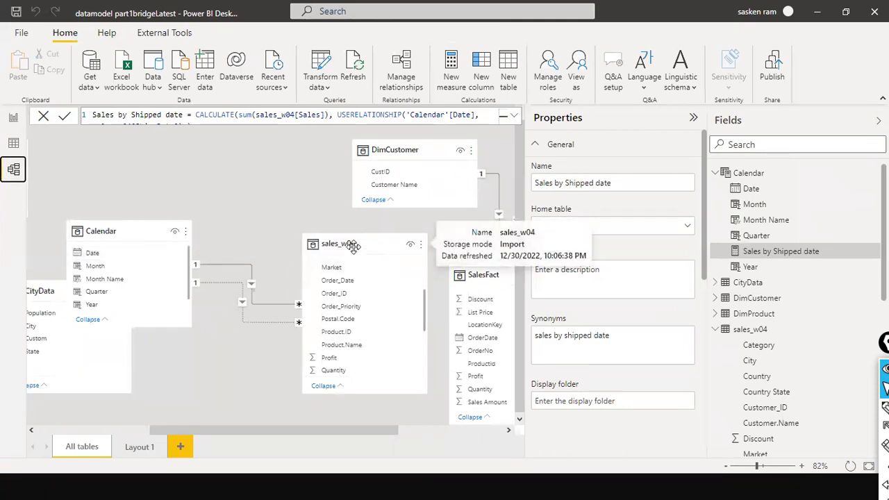
pyautogui.scroll(-1, 340, 347)
pyautogui.scroll(-3, 340, 351)
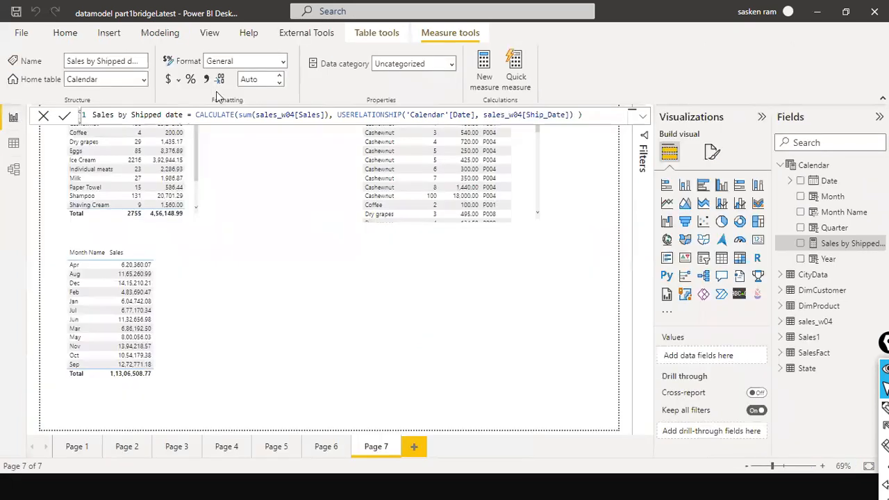
pyautogui.click(855, 245)
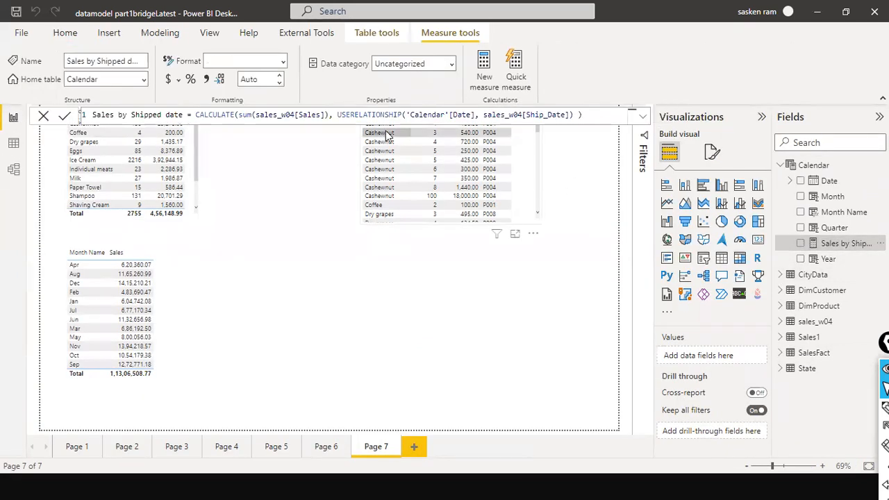
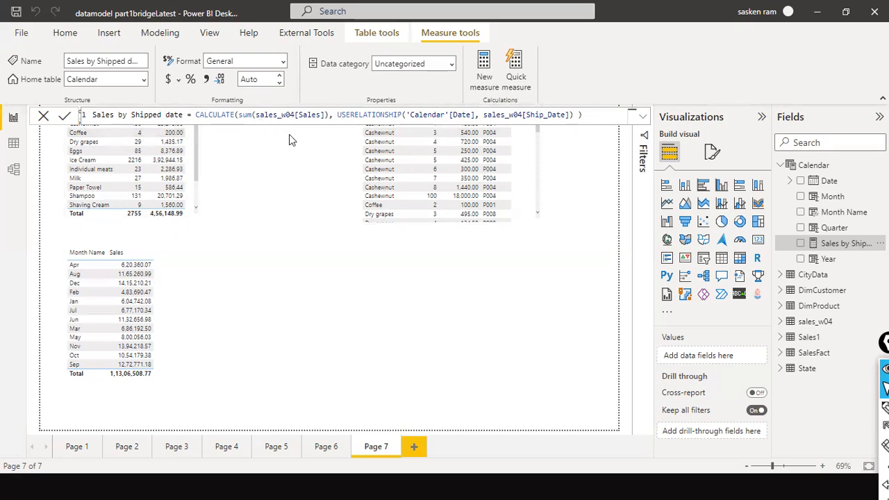
pyautogui.click(580, 115)
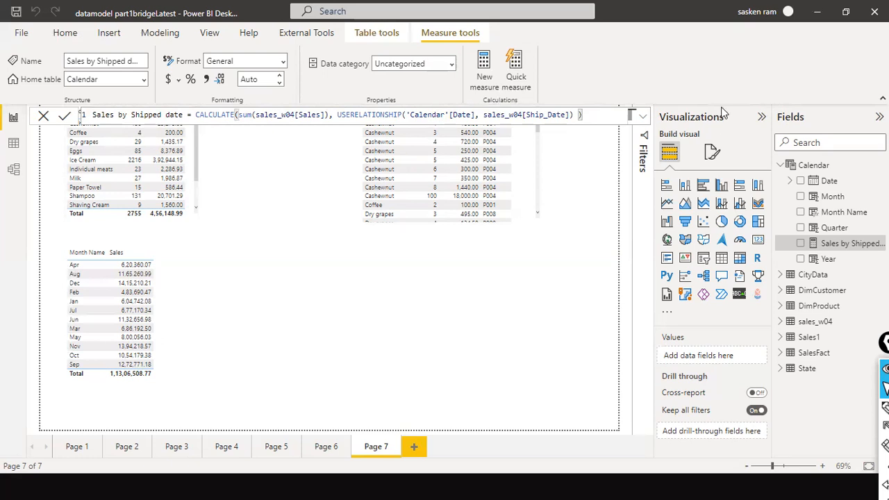
# Add the Sales by Shipped date measure to the monthly sales table and widen and lengthen its frame to fit all rows
pyautogui.click(475, 411)
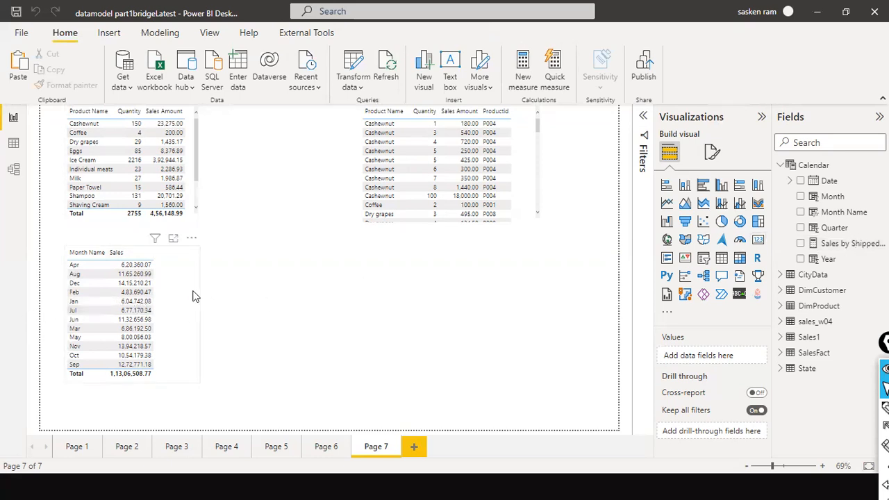
pyautogui.moveTo(818, 244); pyautogui.dragTo(173, 268)
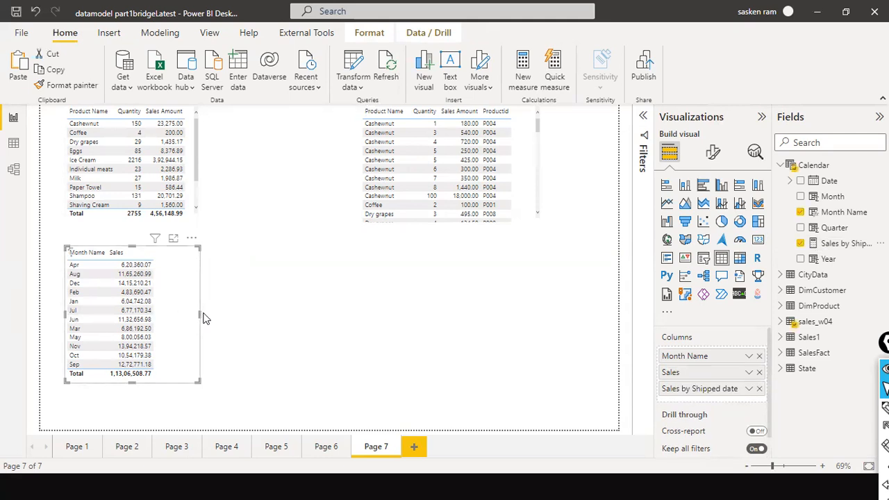
pyautogui.moveTo(196, 311); pyautogui.dragTo(334, 332)
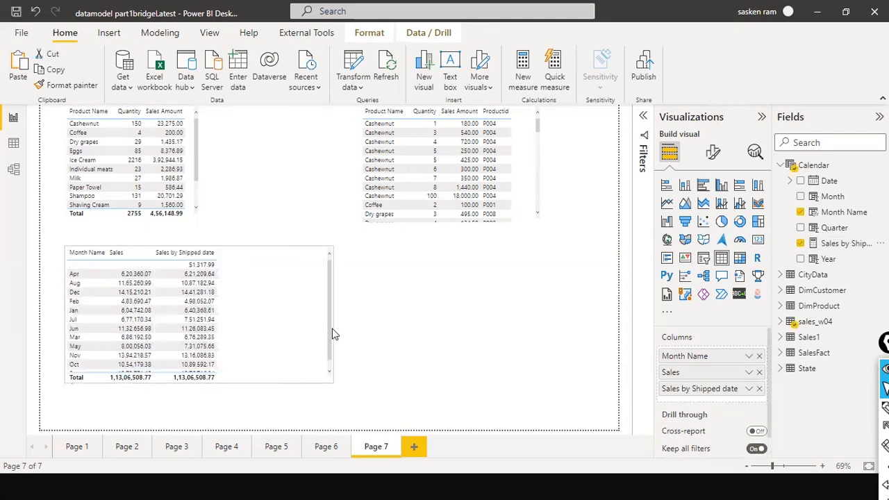
pyautogui.scroll(-2, 107, 280)
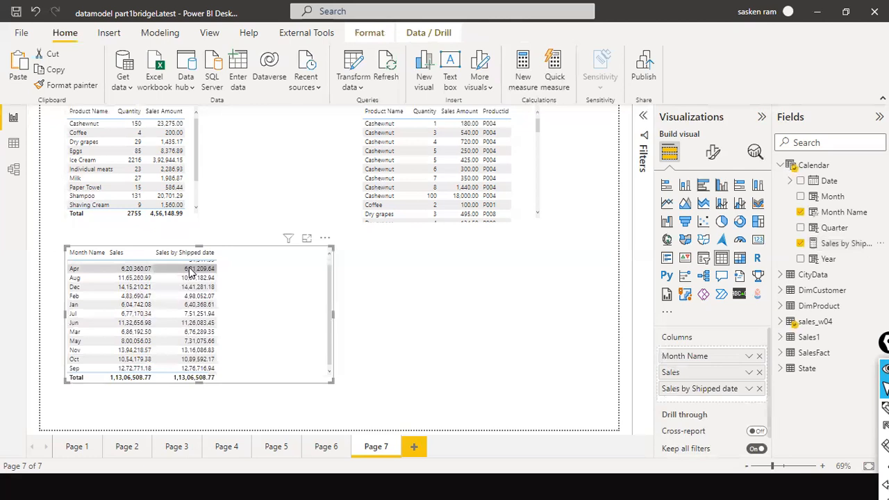
pyautogui.moveTo(194, 386); pyautogui.dragTo(195, 416)
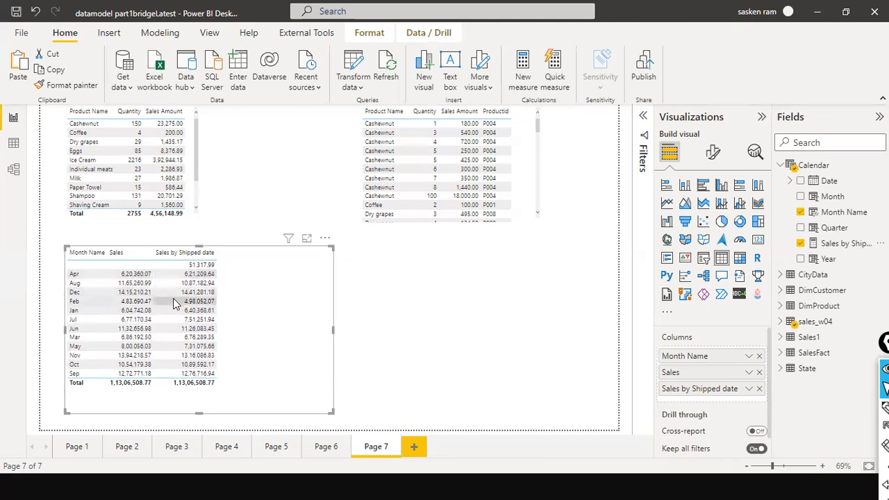
pyautogui.moveTo(138, 291)
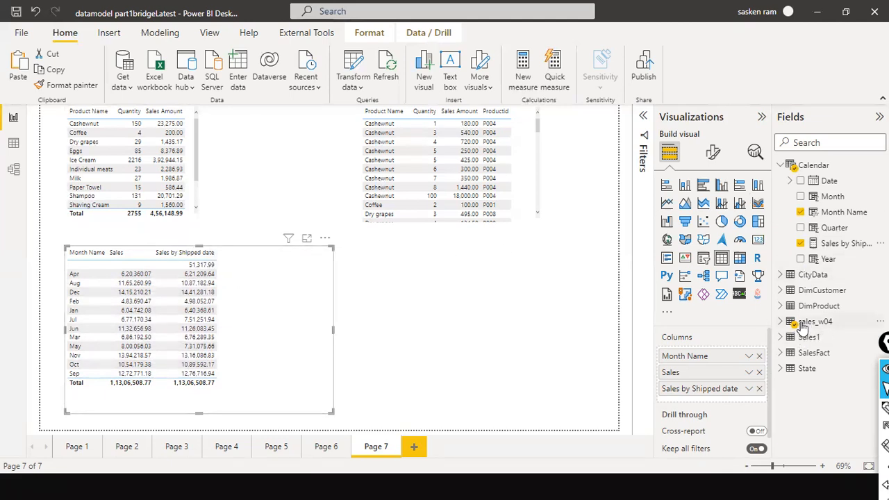
# In the model view, move the Calendar table up and closer to sales_w04
pyautogui.click(10, 173)
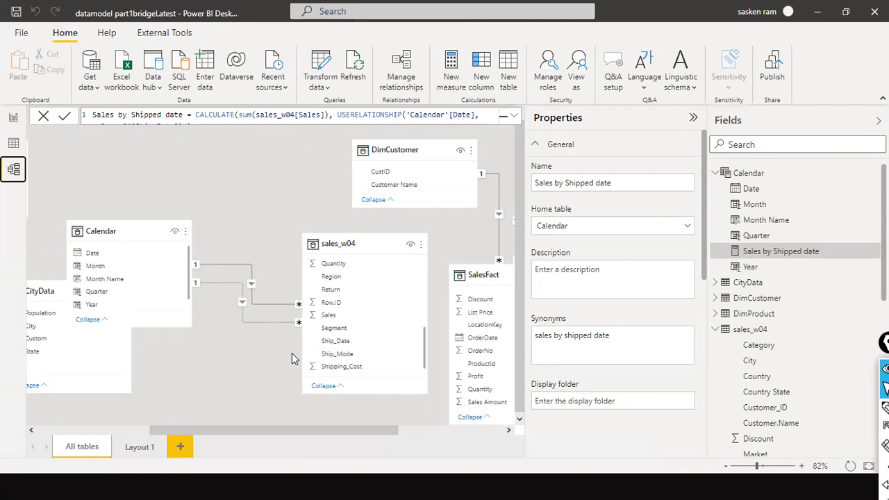
pyautogui.moveTo(121, 232); pyautogui.dragTo(154, 199)
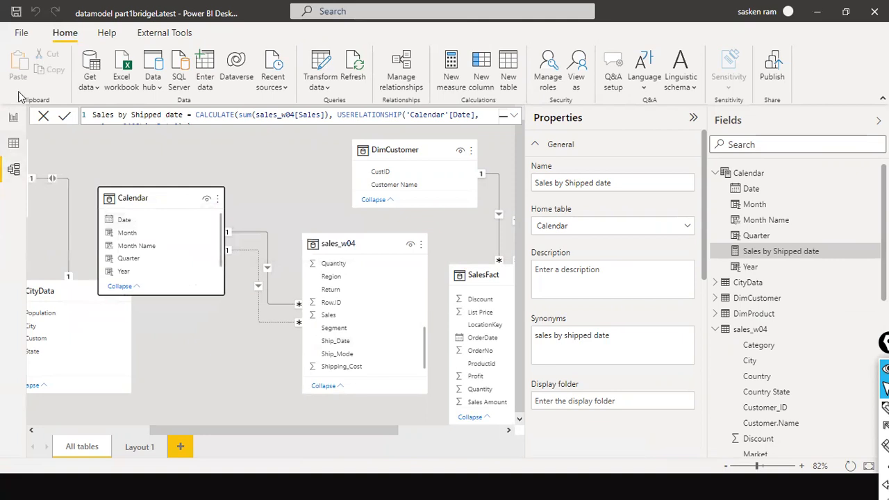
# Open the recent report HR Analytics Dashboard v0.15.pbix and clear the selection in the current model diagram
pyautogui.click(25, 35)
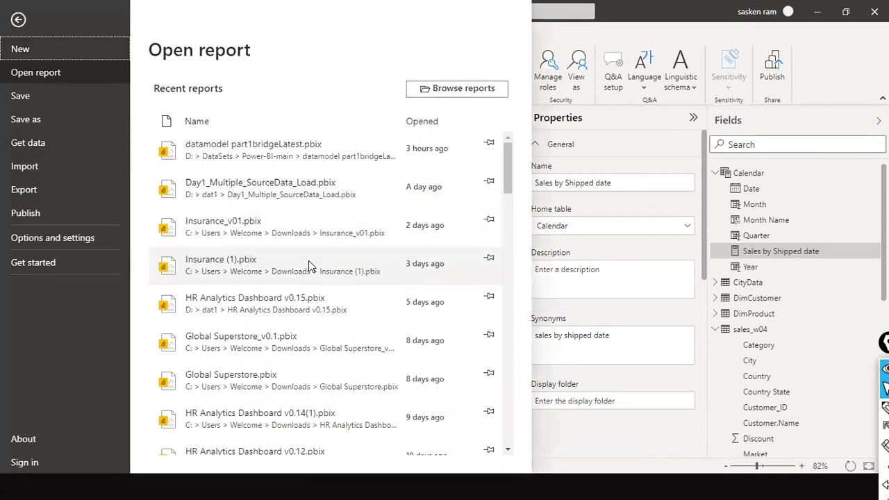
pyautogui.click(275, 302)
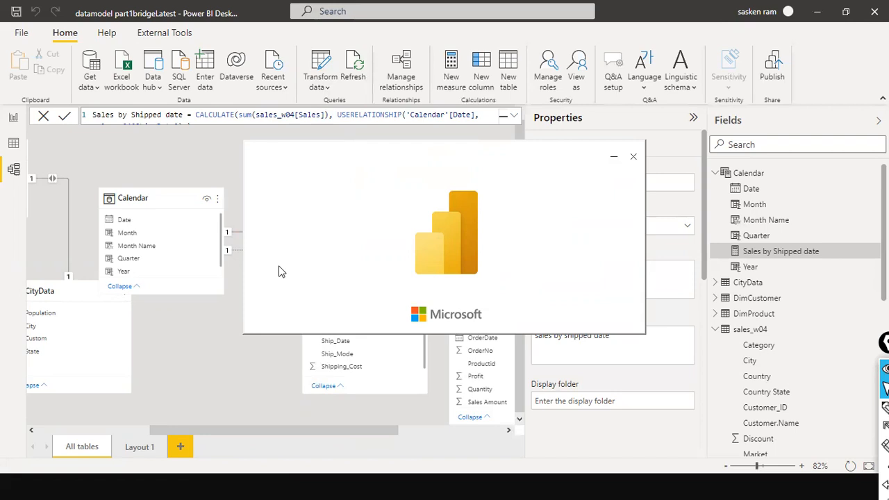
pyautogui.click(158, 171)
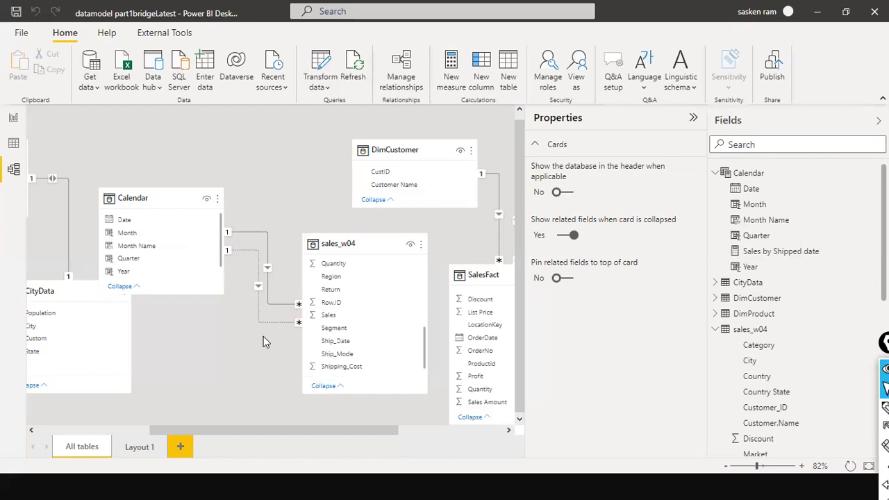
# Annotate the solid Calendar–sales_w04 relationship with an upward arrow and the handwritten words "active", "propagate" and "copy"
pyautogui.hotkey('ctrl', 'shift', '3')
pyautogui.moveTo(243, 226)
pyautogui.mouseDown()
pyautogui.moveTo(229, 189)
pyautogui.moveTo(199, 179)
pyautogui.moveTo(231, 173)
pyautogui.moveTo(244, 154)
pyautogui.moveTo(251, 161)
pyautogui.moveTo(262, 143)
pyautogui.moveTo(250, 157)
pyautogui.mouseUp()
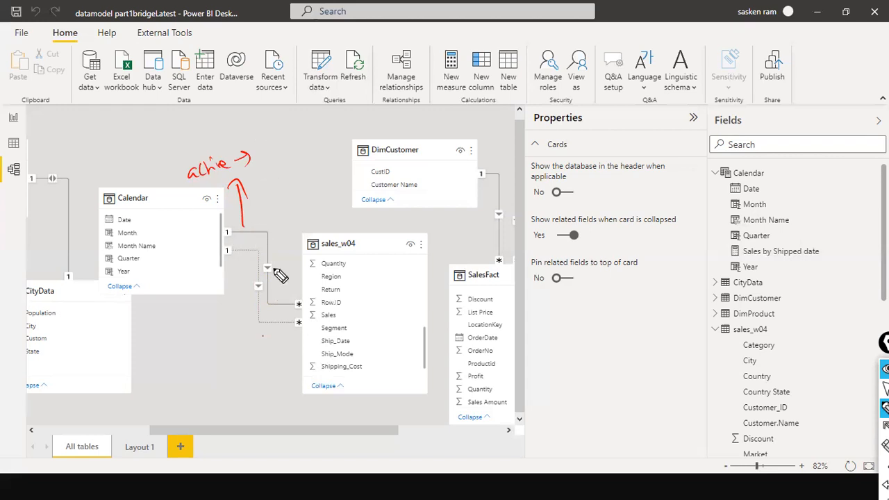
pyautogui.moveTo(272, 132); pyautogui.dragTo(341, 124)
pyautogui.moveTo(295, 154)
pyautogui.mouseDown()
pyautogui.moveTo(318, 173)
pyautogui.moveTo(325, 158)
pyautogui.moveTo(313, 166)
pyautogui.moveTo(340, 141)
pyautogui.mouseUp()
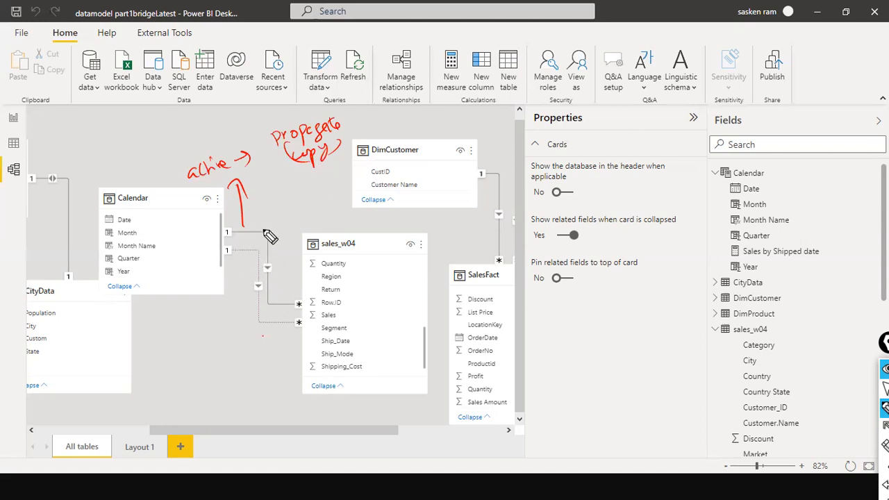
# Annotate the dotted Calendar–sales_w04 relationship with a downward arrow and a handwritten note that an inactive relation doesn't pass filtering
pyautogui.moveTo(245, 254)
pyautogui.mouseDown()
pyautogui.moveTo(236, 309)
pyautogui.moveTo(255, 300)
pyautogui.mouseUp()
pyautogui.moveTo(161, 347); pyautogui.dragTo(165, 359)
pyautogui.moveTo(167, 350); pyautogui.dragTo(186, 356)
pyautogui.moveTo(191, 348); pyautogui.dragTo(217, 347)
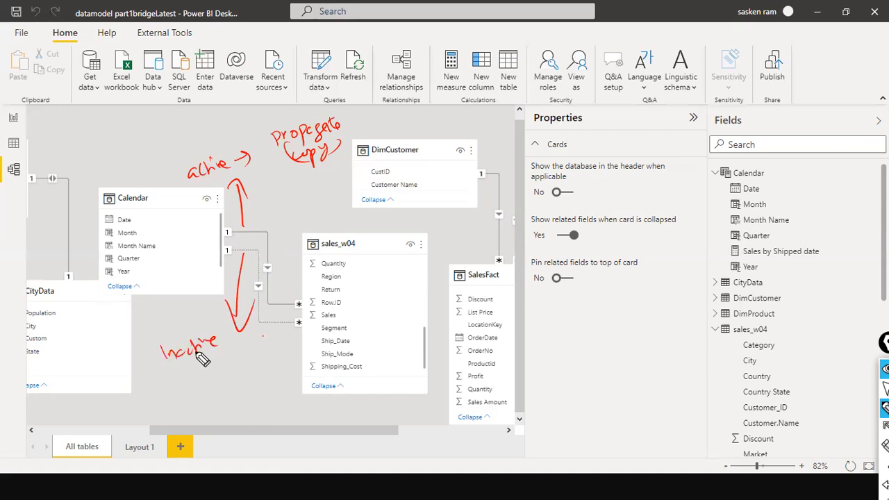
pyautogui.moveTo(171, 368); pyautogui.dragTo(240, 356)
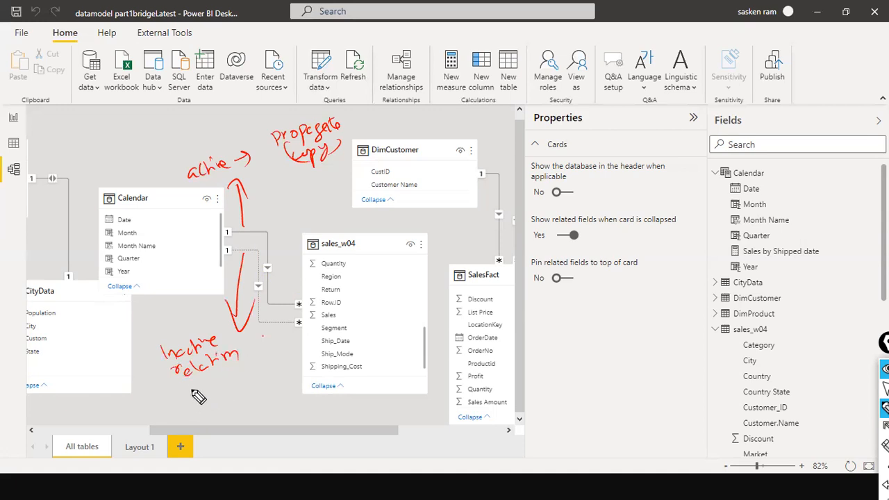
pyautogui.moveTo(194, 398)
pyautogui.mouseDown()
pyautogui.moveTo(227, 393)
pyautogui.moveTo(244, 375)
pyautogui.mouseUp()
pyautogui.moveTo(218, 403)
pyautogui.mouseDown()
pyautogui.moveTo(223, 414)
pyautogui.moveTo(265, 405)
pyautogui.moveTo(259, 393)
pyautogui.moveTo(278, 389)
pyautogui.moveTo(278, 374)
pyautogui.moveTo(292, 377)
pyautogui.moveTo(270, 421)
pyautogui.mouseUp()
# Underline the "active" note, extend it with "filters", and write and underline "userelationship" above the Calendar table
pyautogui.moveTo(185, 182); pyautogui.dragTo(279, 168)
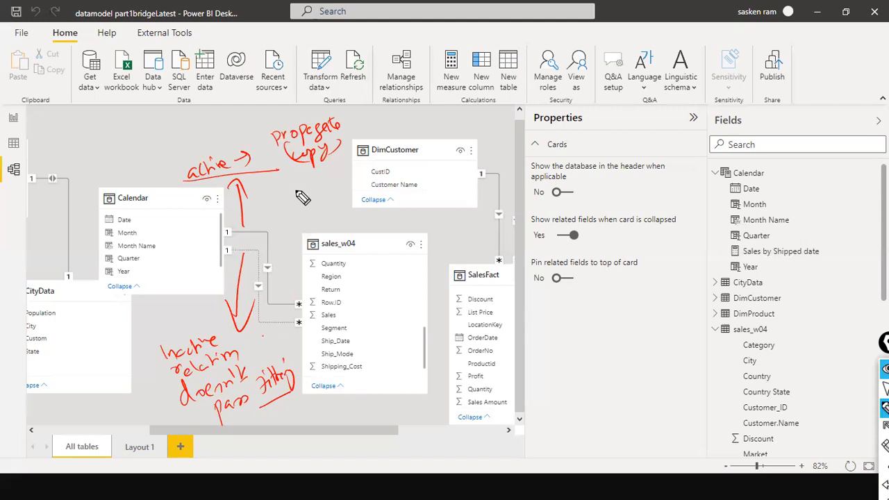
pyautogui.moveTo(283, 174)
pyautogui.mouseDown()
pyautogui.moveTo(288, 186)
pyautogui.moveTo(295, 172)
pyautogui.moveTo(314, 175)
pyautogui.moveTo(313, 189)
pyautogui.mouseUp()
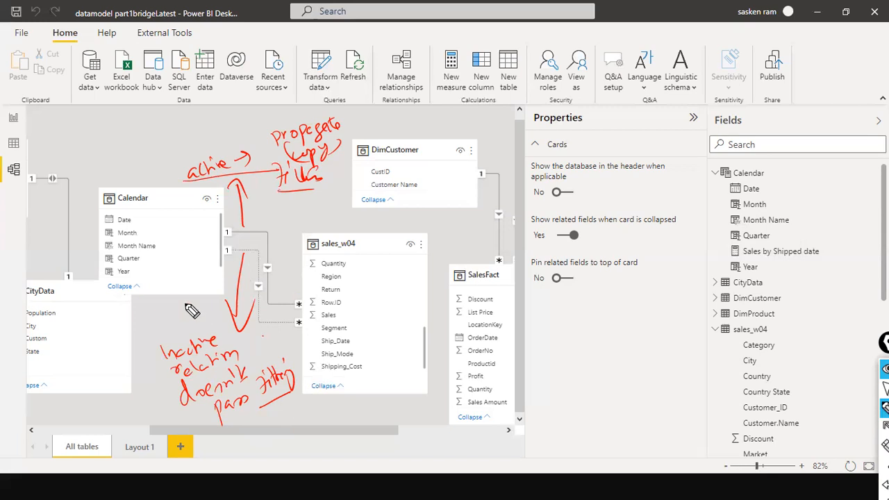
pyautogui.moveTo(77, 136)
pyautogui.mouseDown()
pyautogui.moveTo(200, 122)
pyautogui.moveTo(206, 129)
pyautogui.mouseUp()
pyautogui.moveTo(122, 159); pyautogui.dragTo(264, 109)
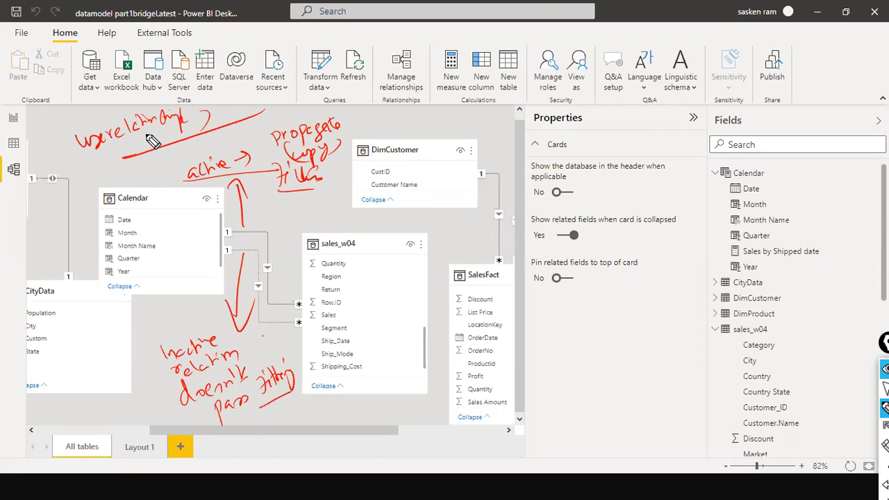
# Sketch a box below the Calendar table, tick the active relationship, begin a "role" note, and erase all annotations
pyautogui.moveTo(159, 278)
pyautogui.mouseDown()
pyautogui.moveTo(162, 307)
pyautogui.moveTo(165, 300)
pyautogui.moveTo(182, 316)
pyautogui.moveTo(137, 320)
pyautogui.mouseUp()
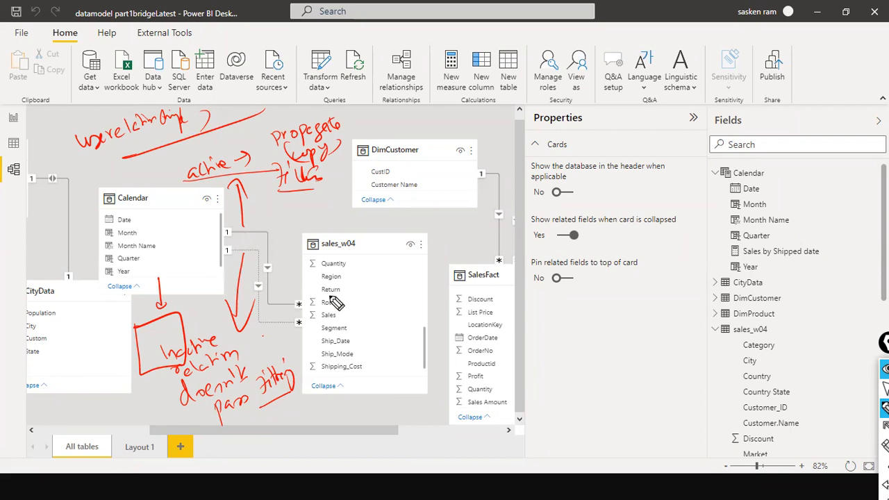
pyautogui.moveTo(298, 241); pyautogui.dragTo(272, 259)
pyautogui.moveTo(211, 341); pyautogui.dragTo(274, 337)
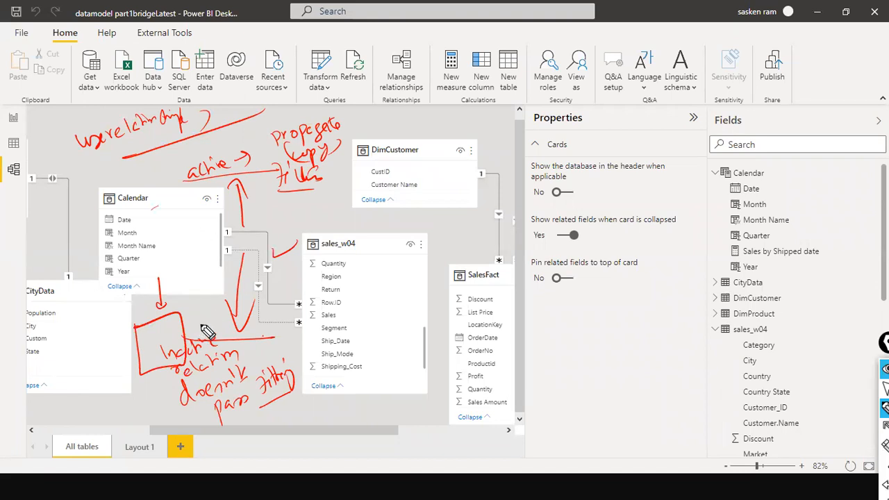
pyautogui.moveTo(270, 231); pyautogui.dragTo(332, 182)
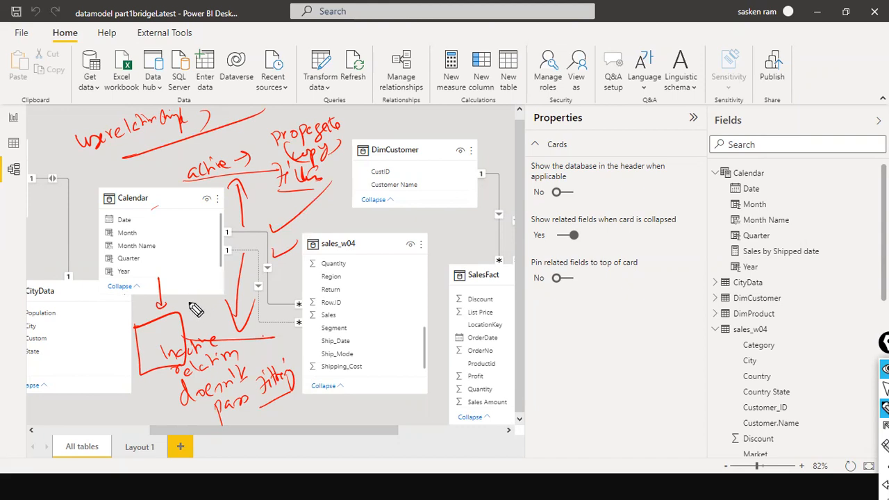
pyautogui.moveTo(186, 313); pyautogui.dragTo(233, 307)
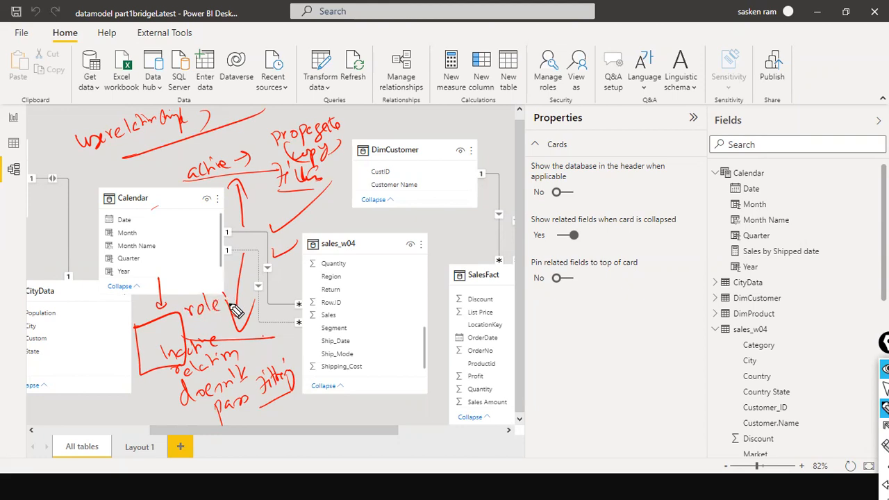
pyautogui.hotkey('ctrl', 'shift', '7')
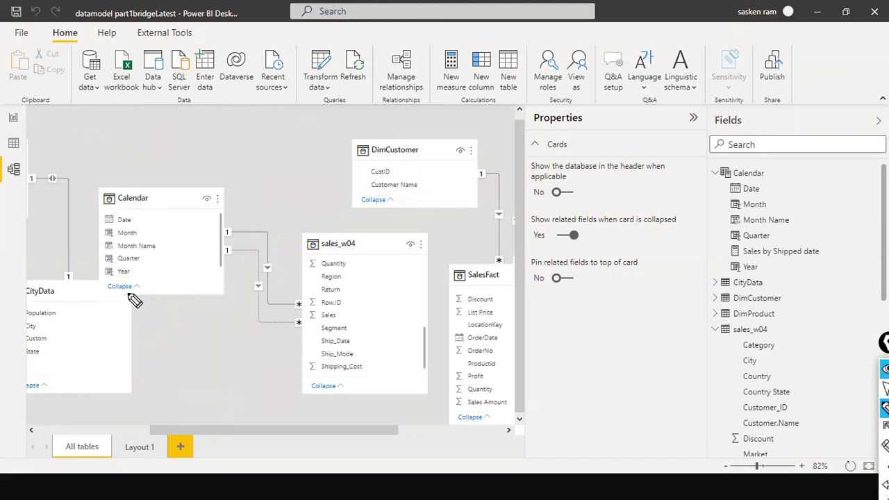
# Sketch a Calendar1 table below Calendar, label it "role playing dimension", and tick the original Calendar table
pyautogui.moveTo(156, 292); pyautogui.dragTo(159, 320)
pyautogui.moveTo(152, 306); pyautogui.dragTo(168, 309)
pyautogui.moveTo(118, 354)
pyautogui.mouseDown()
pyautogui.moveTo(165, 357)
pyautogui.moveTo(114, 355)
pyautogui.moveTo(139, 341)
pyautogui.moveTo(149, 351)
pyautogui.moveTo(171, 332)
pyautogui.mouseUp()
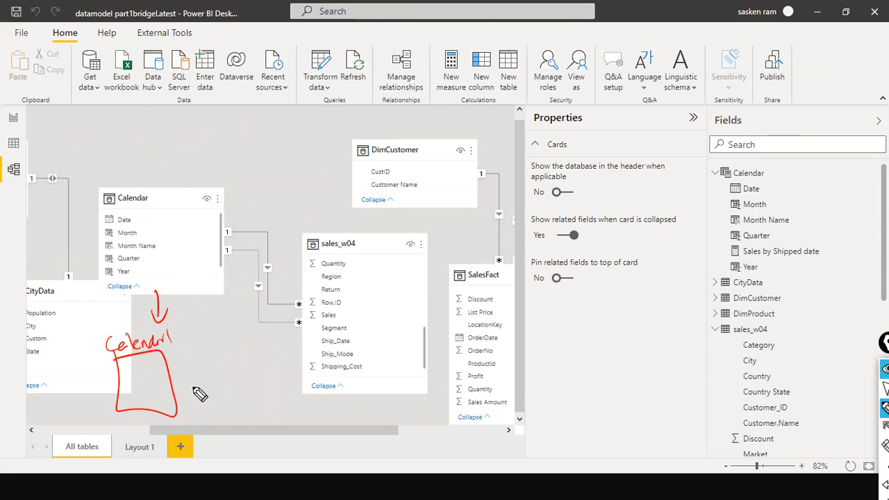
pyautogui.moveTo(177, 387)
pyautogui.mouseDown()
pyautogui.moveTo(196, 379)
pyautogui.moveTo(192, 390)
pyautogui.mouseUp()
pyautogui.moveTo(202, 368)
pyautogui.mouseDown()
pyautogui.moveTo(234, 364)
pyautogui.moveTo(211, 390)
pyautogui.moveTo(254, 390)
pyautogui.moveTo(240, 412)
pyautogui.moveTo(290, 393)
pyautogui.moveTo(294, 411)
pyautogui.mouseUp()
pyautogui.moveTo(238, 429); pyautogui.dragTo(290, 402)
pyautogui.moveTo(149, 171); pyautogui.dragTo(213, 154)
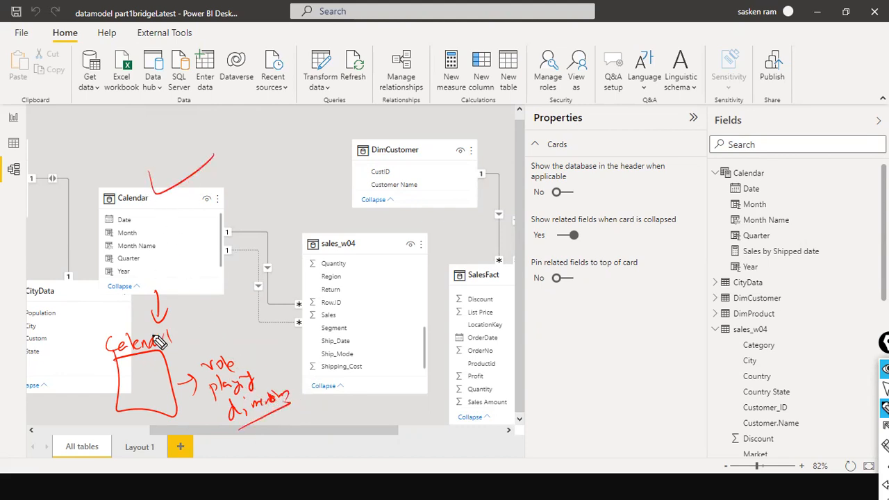
# Draw a link from the sketched Calendar1 to sales_w04, cross the sketch out, erase all annotations and leave drawing mode
pyautogui.moveTo(206, 212); pyautogui.dragTo(265, 198)
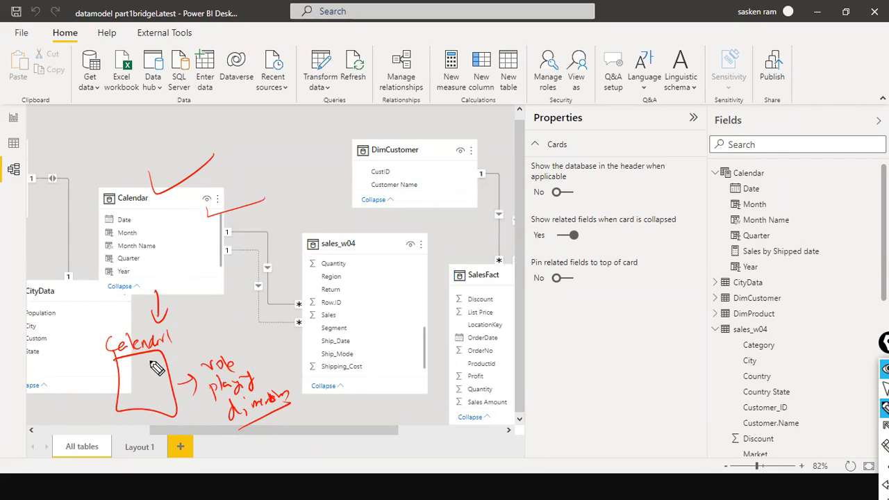
pyautogui.moveTo(161, 384)
pyautogui.mouseDown()
pyautogui.moveTo(295, 354)
pyautogui.moveTo(260, 324)
pyautogui.moveTo(254, 332)
pyautogui.mouseUp()
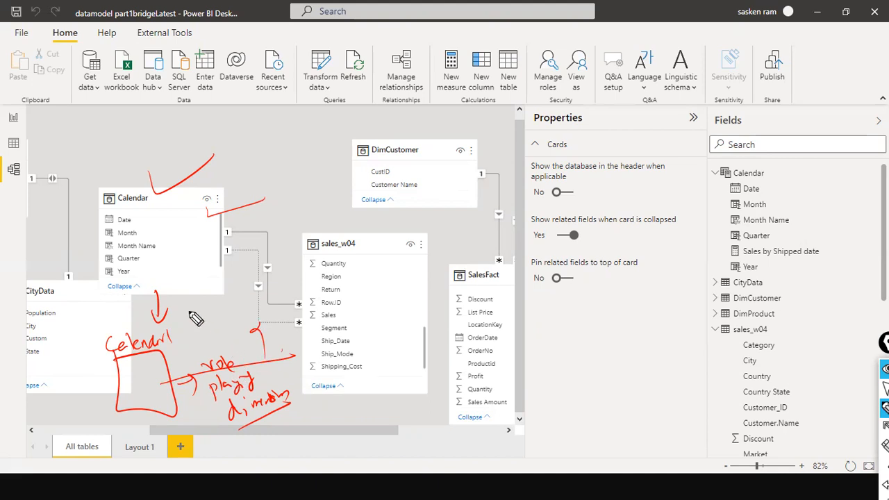
pyautogui.moveTo(198, 311); pyautogui.dragTo(161, 411)
pyautogui.moveTo(145, 353); pyautogui.dragTo(291, 394)
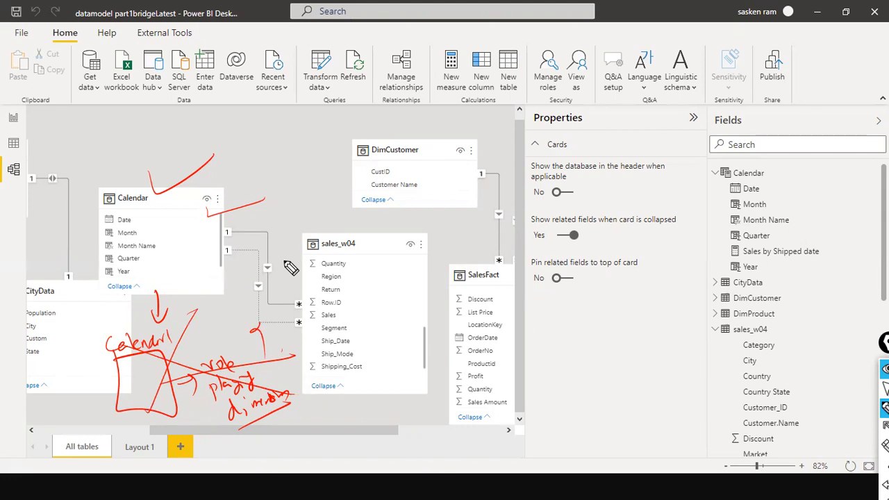
pyautogui.hotkey('ctrl', 'shift', '7')
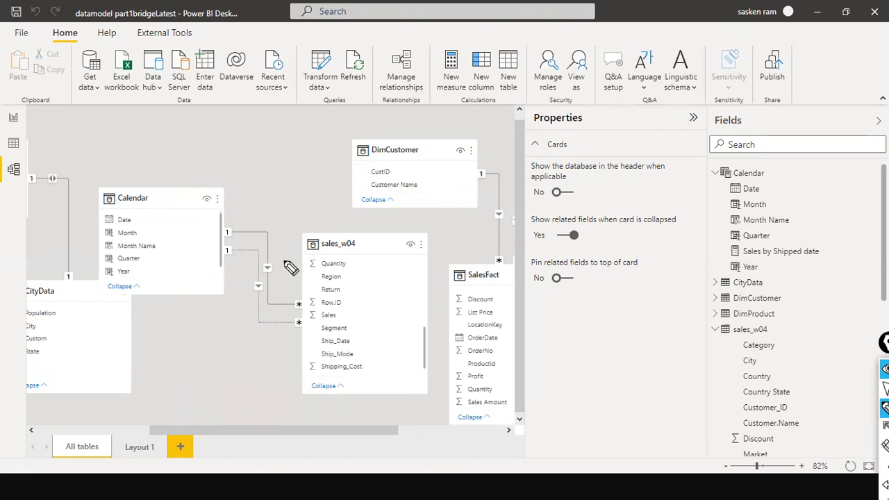
pyautogui.hotkey('ctrl', 'shift', '2')
pyautogui.hotkey('ctrl', 'shift', '3')
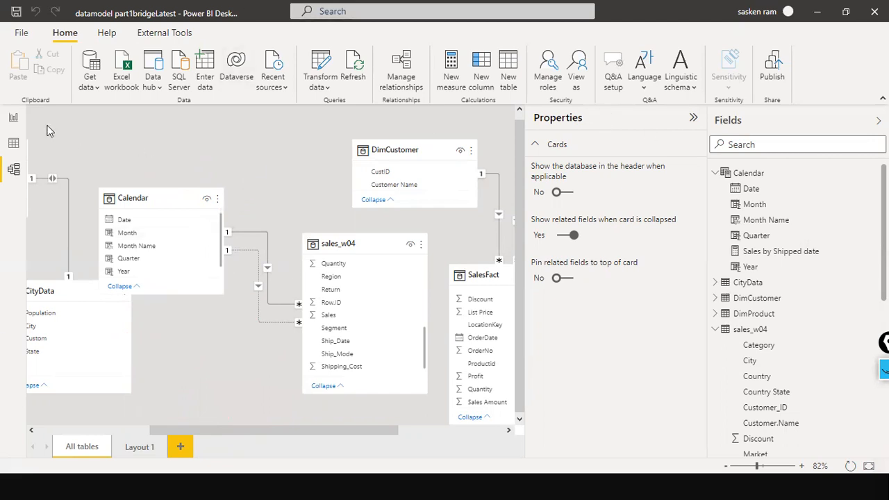
# On report Page 7, slightly shorten the frame of the monthly sales table
pyautogui.click(11, 117)
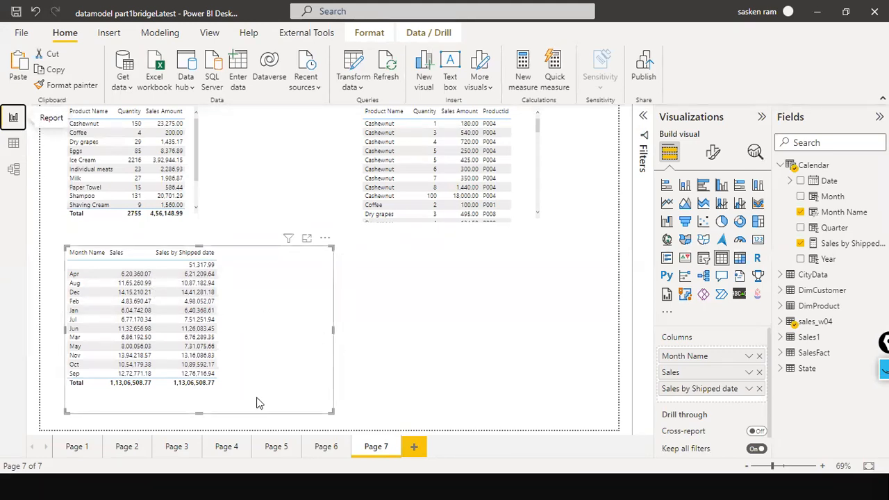
pyautogui.moveTo(203, 412); pyautogui.dragTo(204, 400)
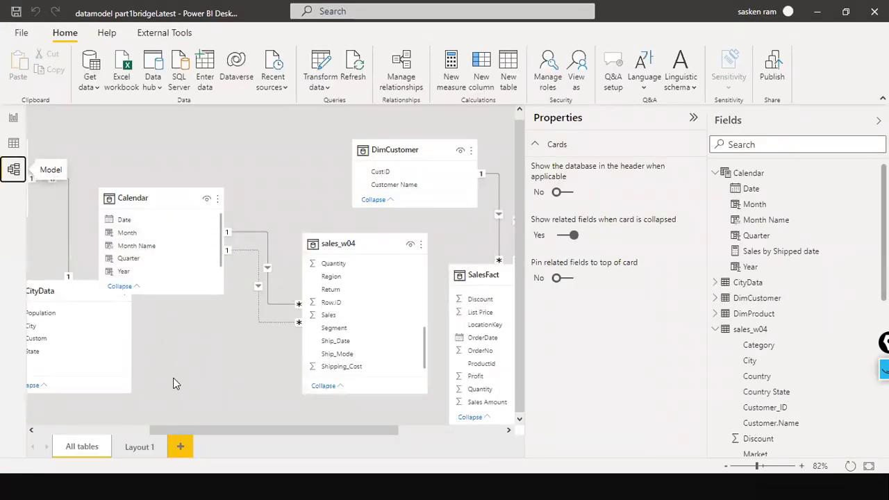
# Show the table data and collapse the Calendar and DimProduct field lists
pyautogui.click(15, 144)
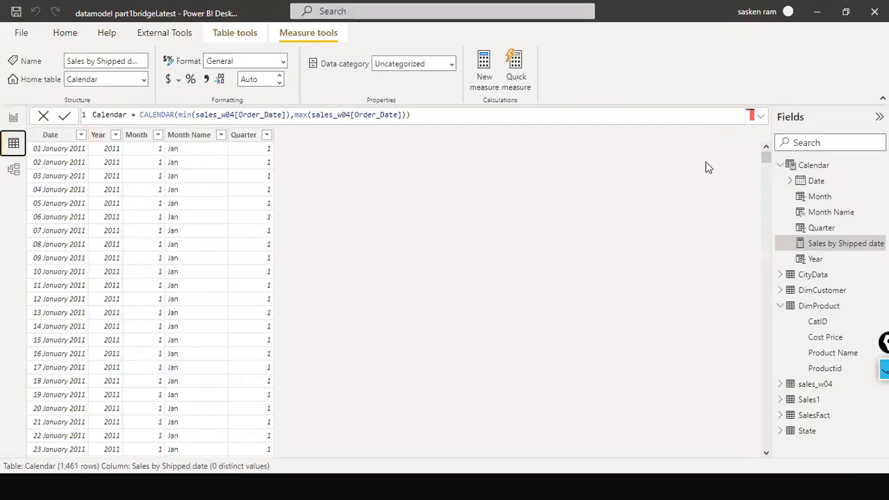
pyautogui.click(780, 166)
pyautogui.click(780, 212)
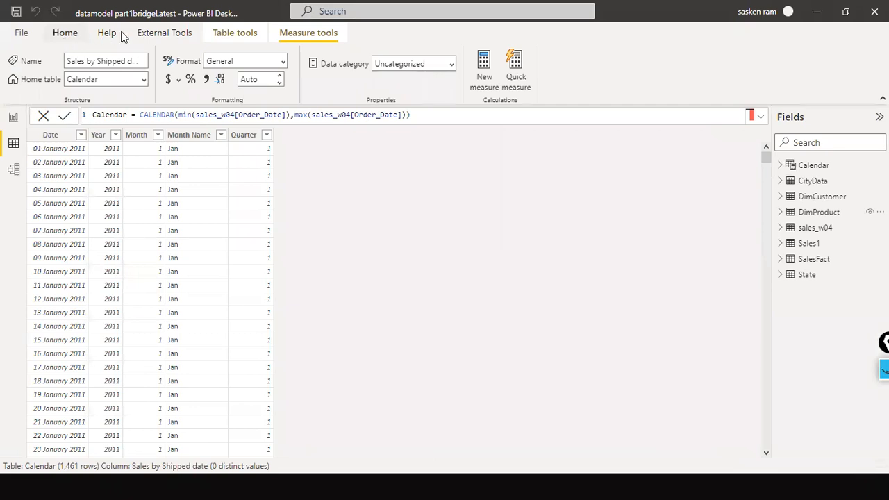
# Start a new calculated table and name it Shp_Dim_Date
pyautogui.click(213, 40)
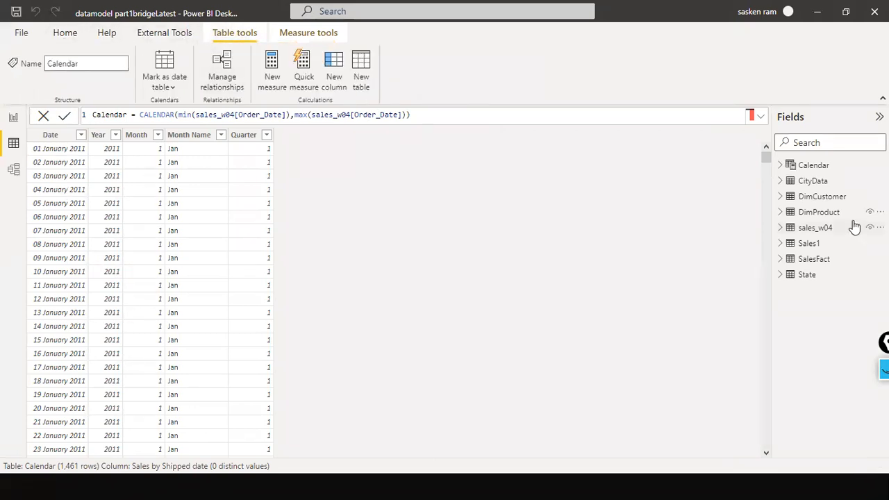
pyautogui.click(364, 65)
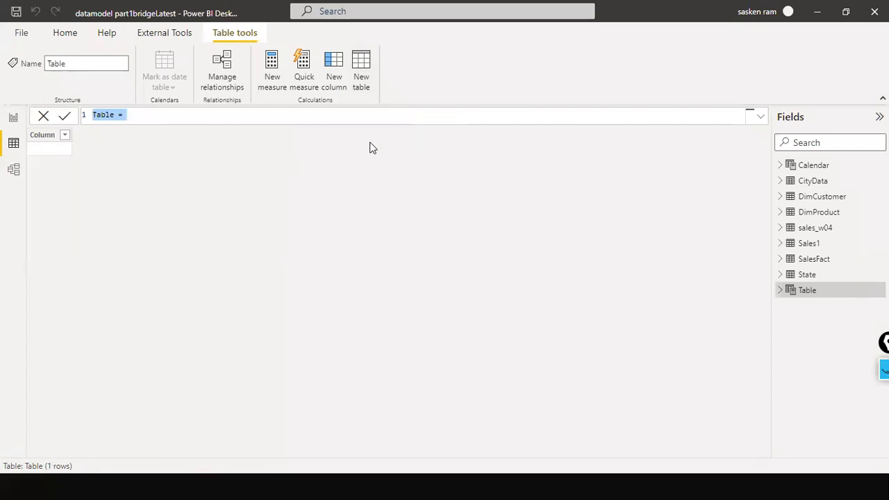
pyautogui.write('Dim')
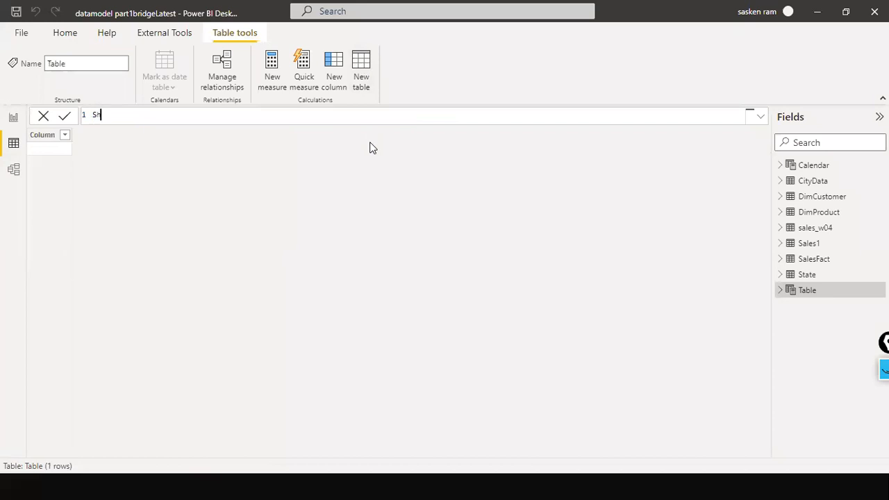
pyautogui.write(' Date')
pyautogui.write('= ')
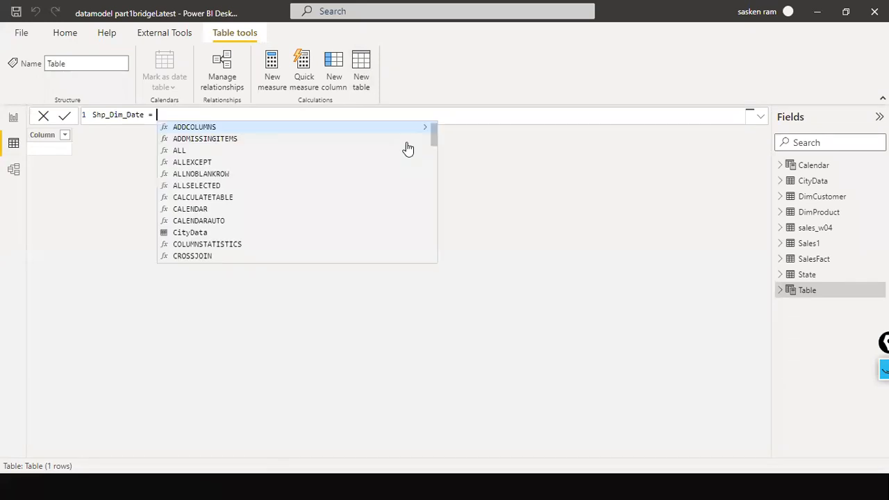
# Define the new table as ALL('Calendar') and commit the formula
pyautogui.write('ALL(')
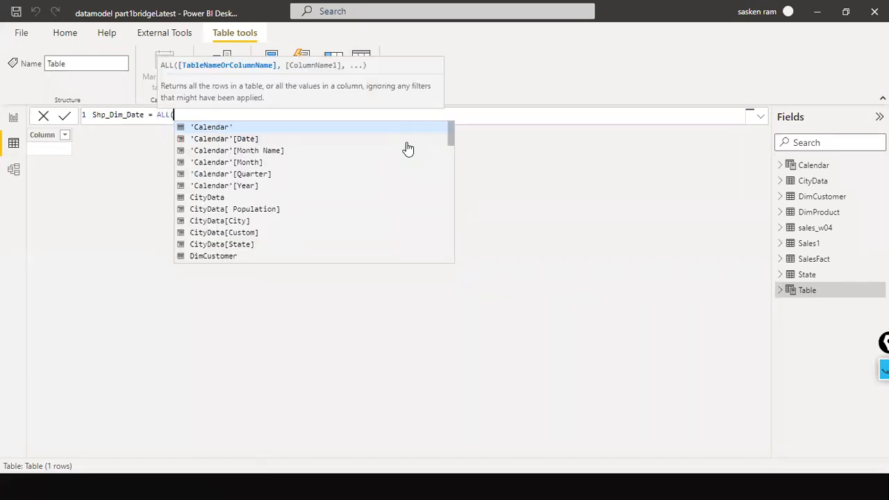
pyautogui.press('Down')
pyautogui.press('Up')
pyautogui.press('Tab')
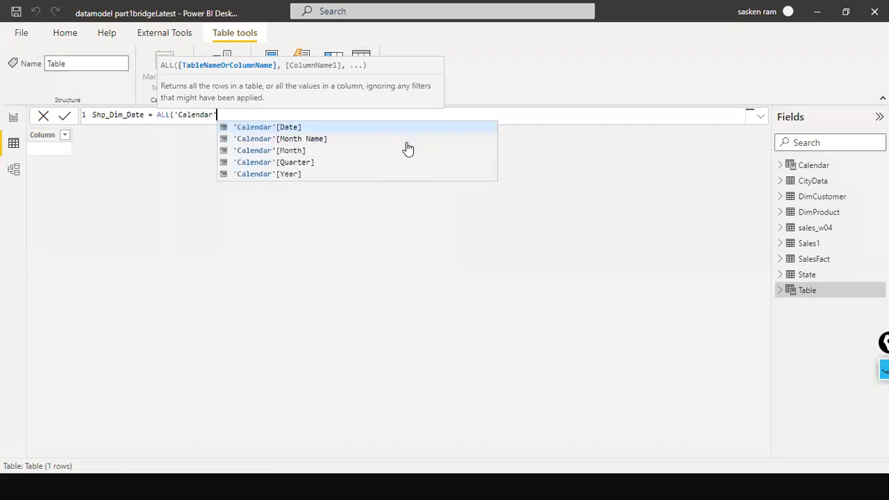
pyautogui.write(')')
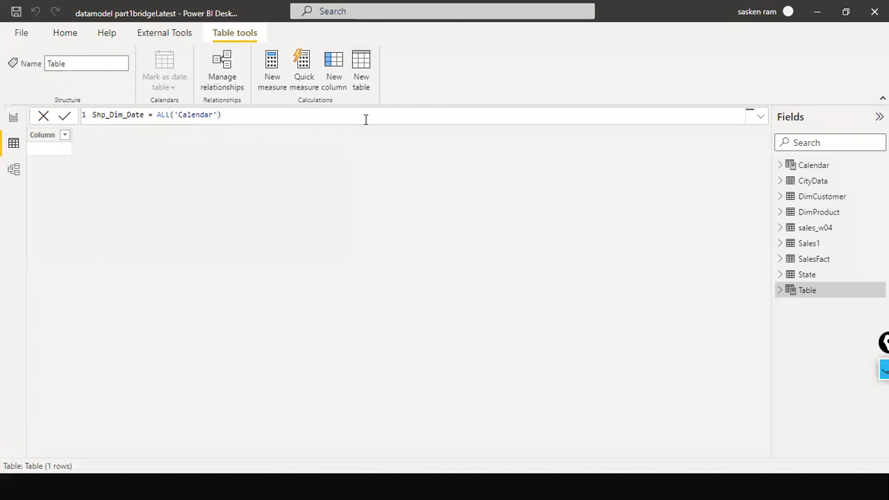
pyautogui.press('Return')
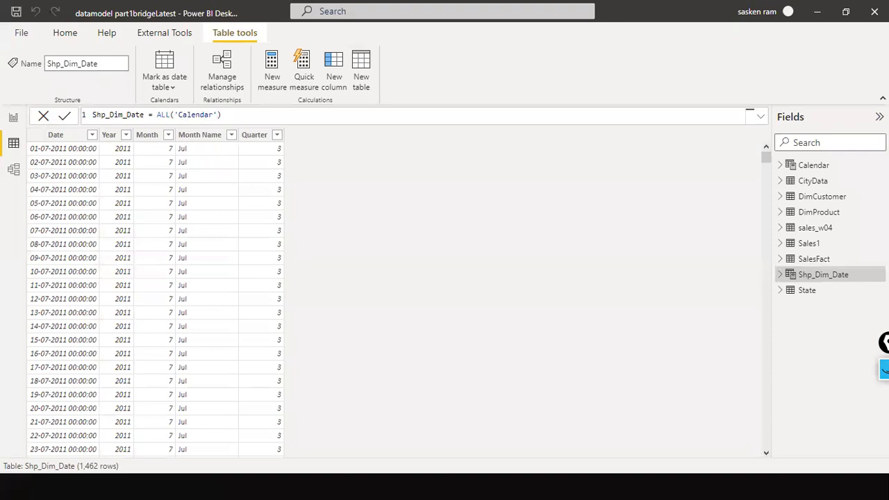
# In the model diagram, move the Shp_Dim_Date table below Calendar and beside sales_w04
pyautogui.click(13, 169)
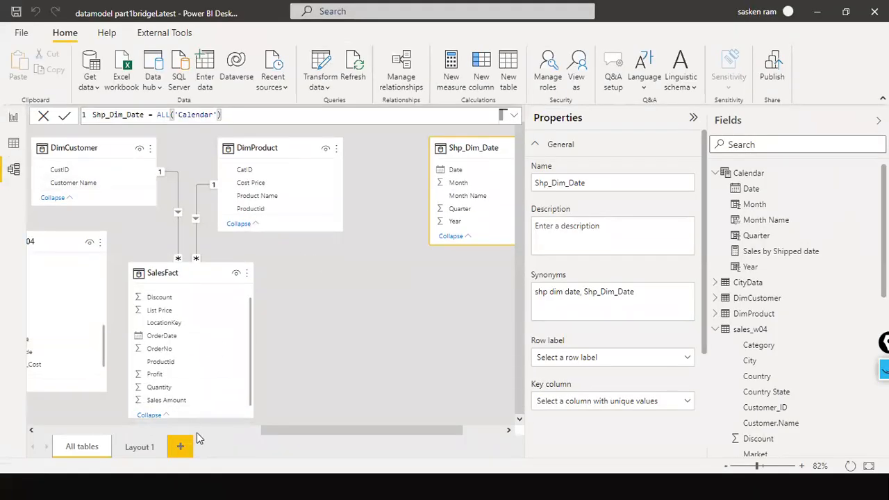
pyautogui.click(218, 432)
pyautogui.moveTo(218, 433); pyautogui.dragTo(472, 427)
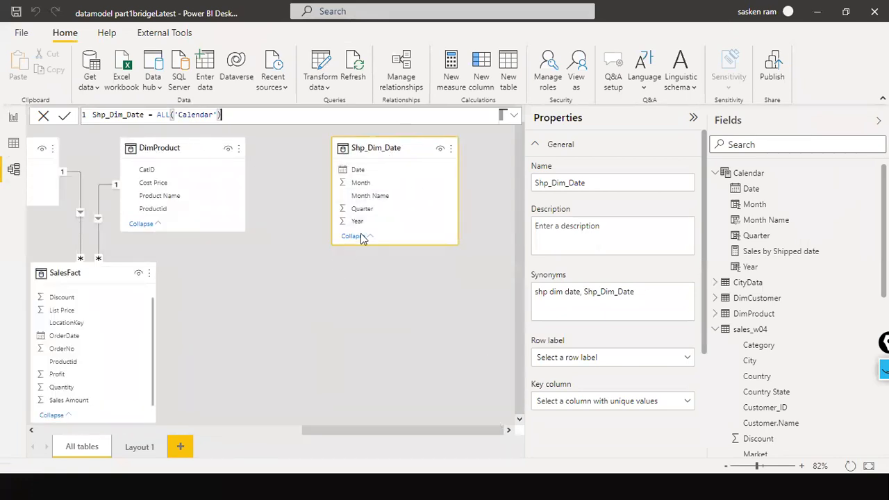
pyautogui.moveTo(417, 148); pyautogui.dragTo(39, 407)
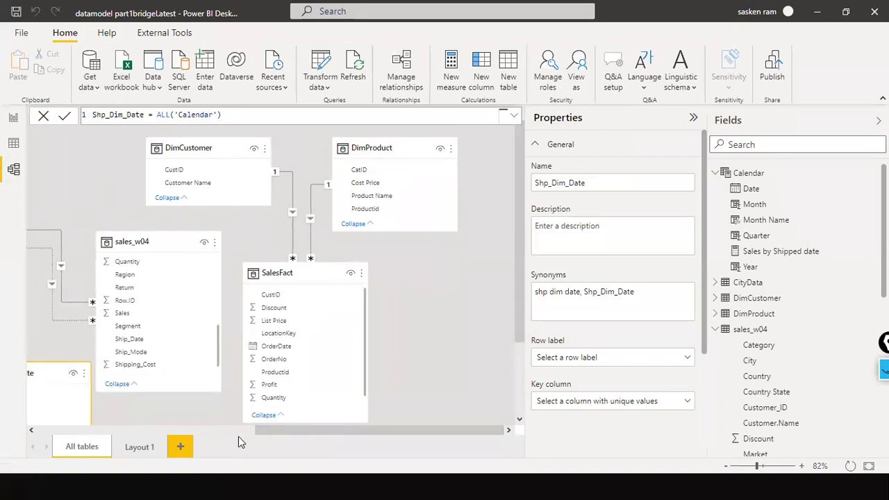
pyautogui.moveTo(259, 429); pyautogui.dragTo(193, 441)
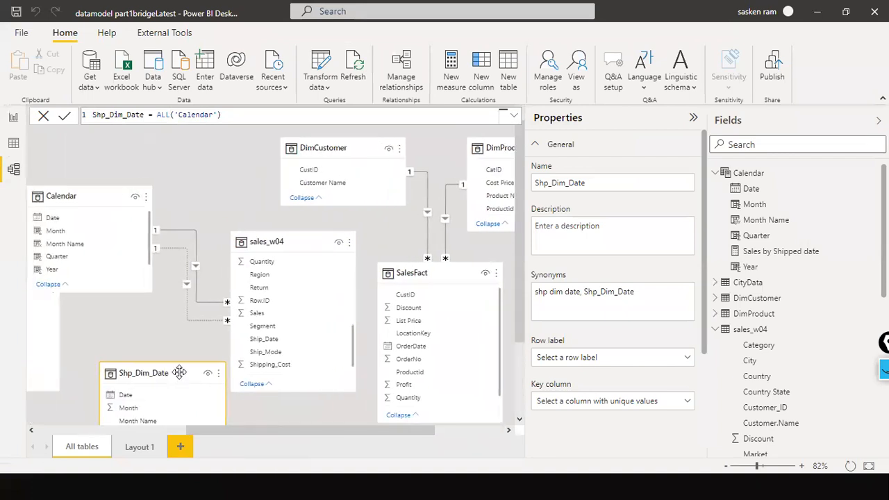
pyautogui.scroll(-1, 261, 307)
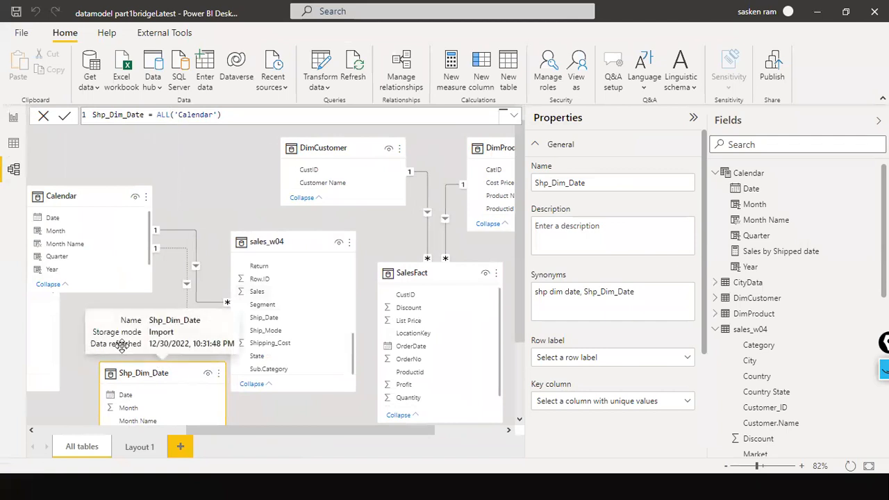
pyautogui.moveTo(153, 364); pyautogui.dragTo(122, 330)
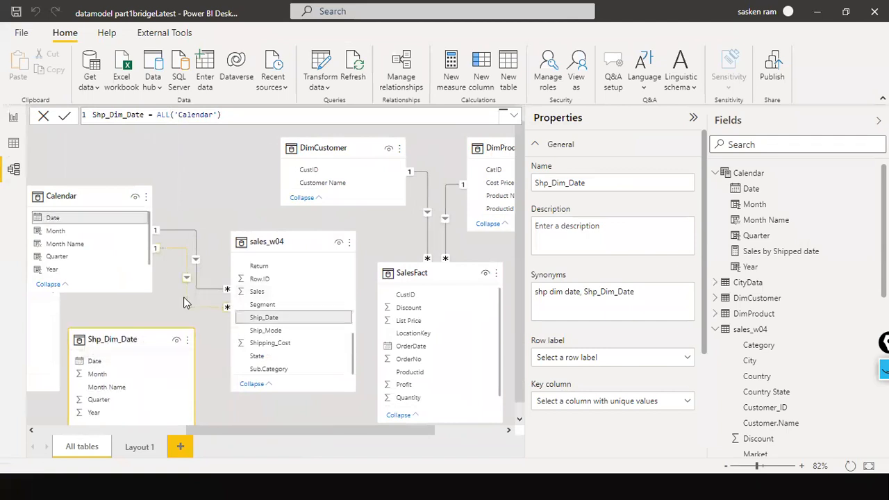
pyautogui.click(125, 366)
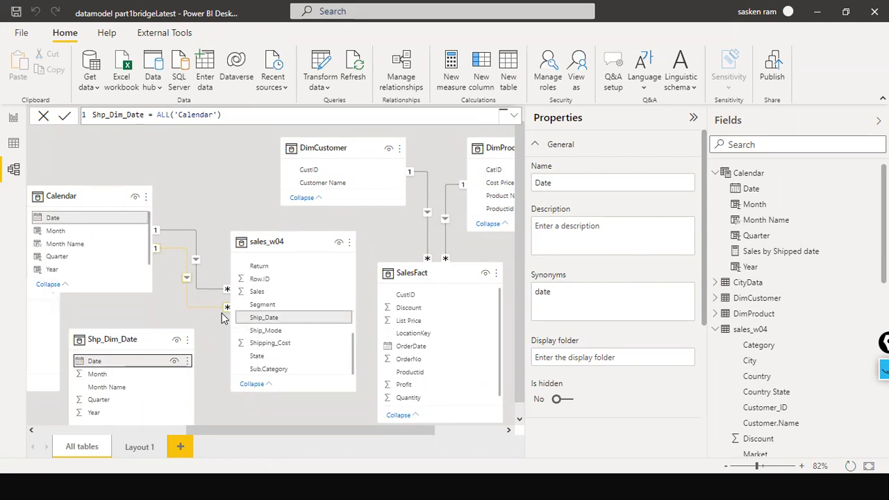
pyautogui.click(182, 326)
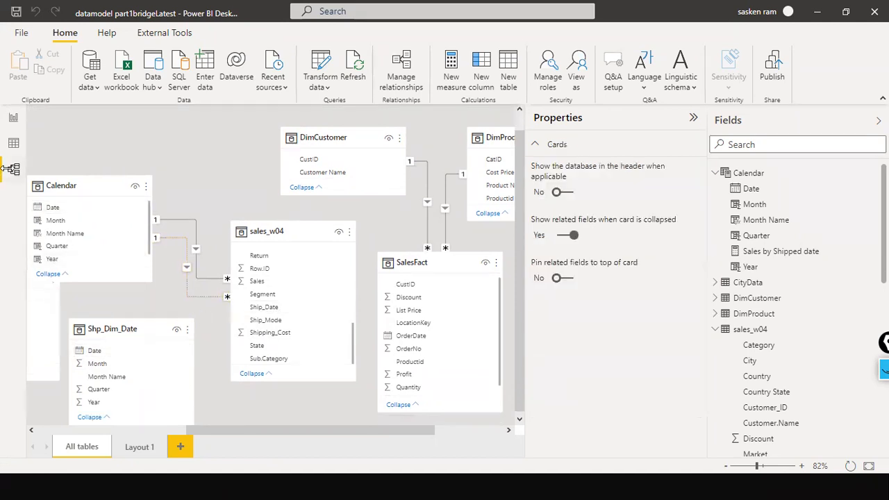
# Save the report and shift the Calendar table slightly toward sales_w04 in the model diagram
pyautogui.click(21, 34)
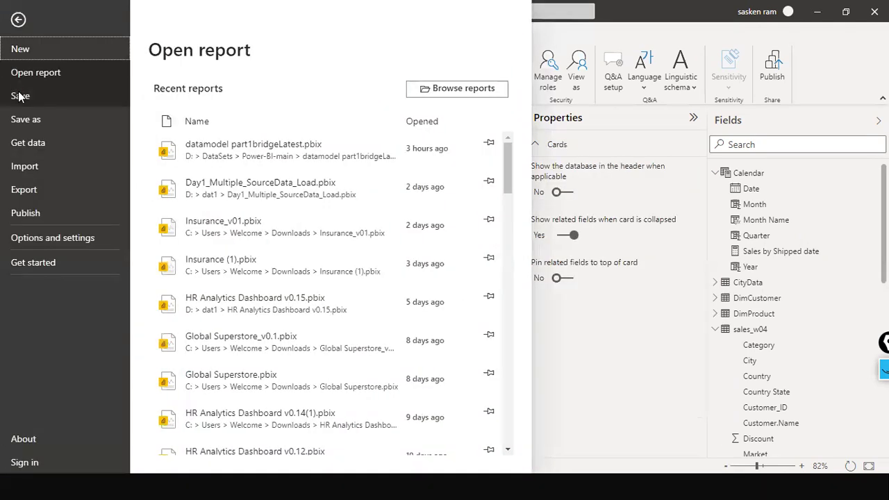
pyautogui.click(20, 95)
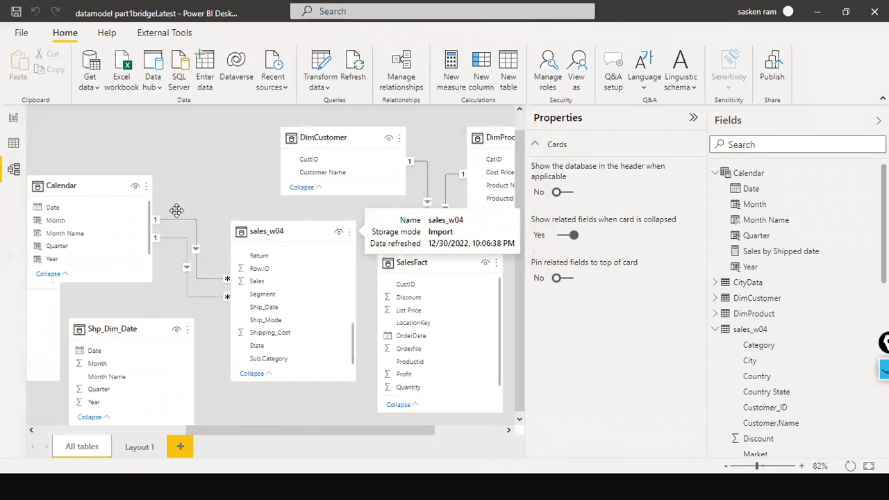
pyautogui.moveTo(82, 186)
pyautogui.mouseDown()
pyautogui.moveTo(108, 148)
pyautogui.moveTo(51, 145)
pyautogui.moveTo(91, 174)
pyautogui.mouseUp()
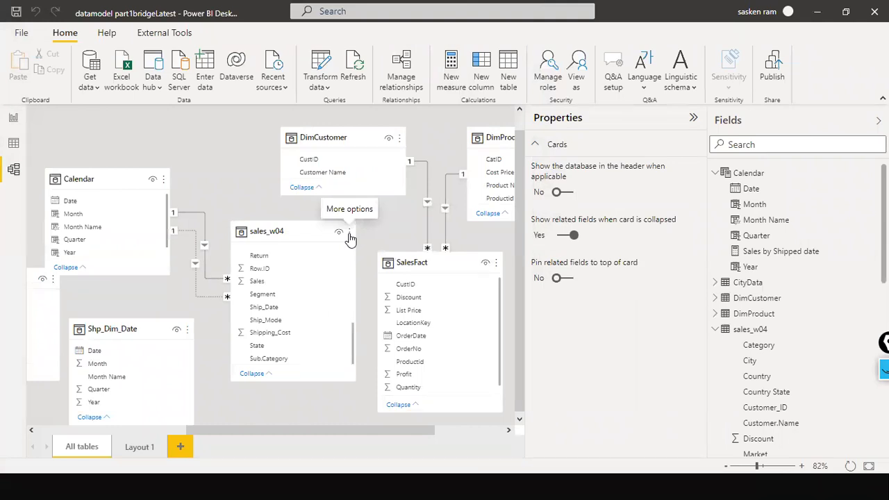
# On report Page 7, narrow the frame of the monthly sales table and shift it slightly down and to the right
pyautogui.click(13, 126)
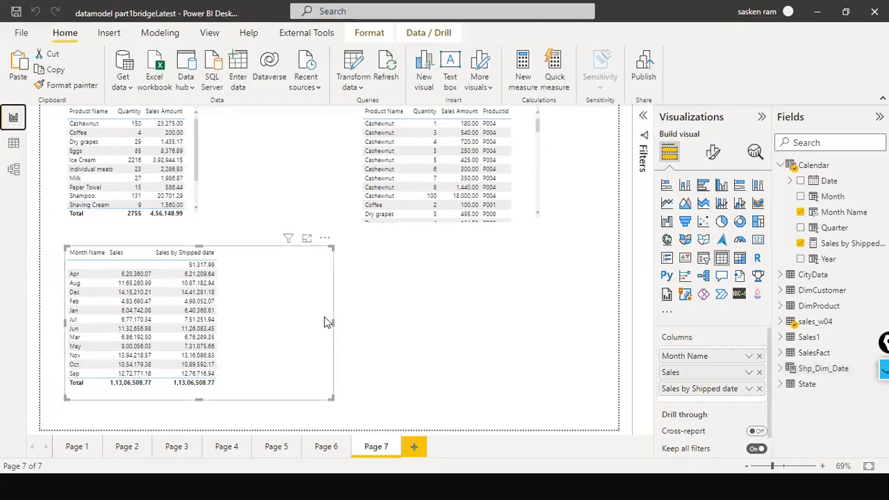
pyautogui.moveTo(333, 320); pyautogui.dragTo(253, 344)
pyautogui.moveTo(235, 375); pyautogui.dragTo(249, 367)
pyautogui.click(357, 359)
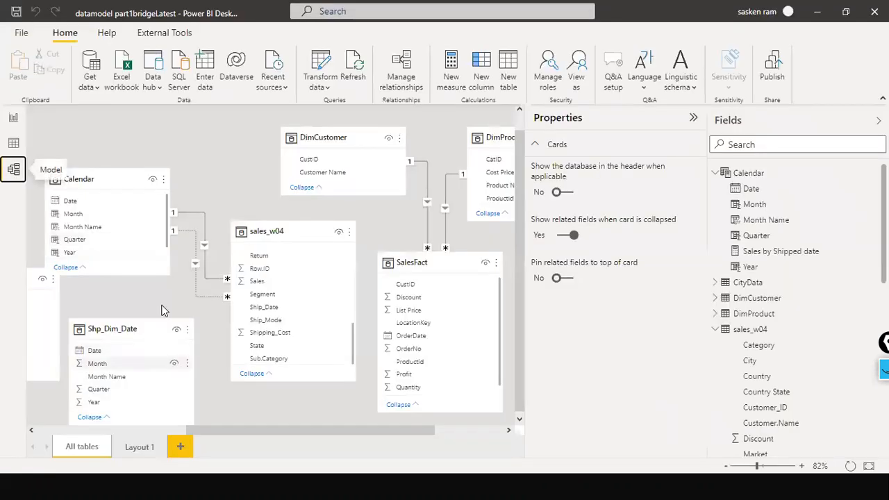
pyautogui.click(13, 118)
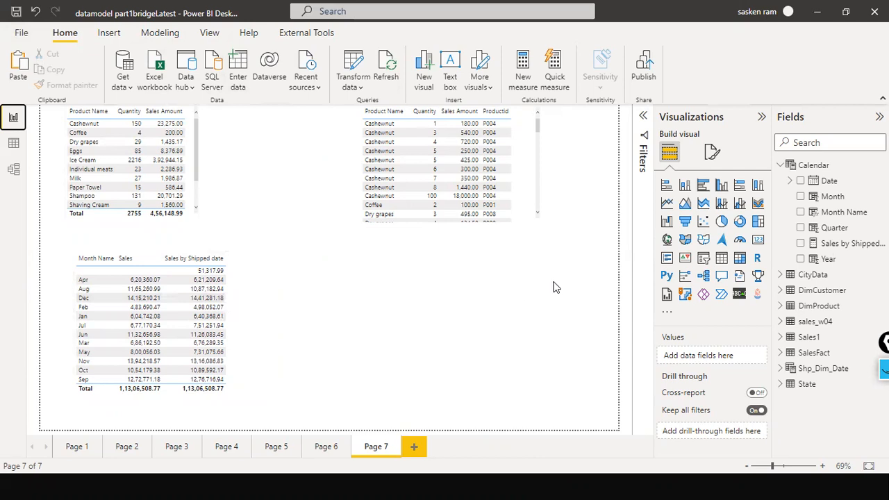
# Add a new table visual beside the monthly sales table, listing Month Name from Shp_Dim_Date
pyautogui.click(779, 168)
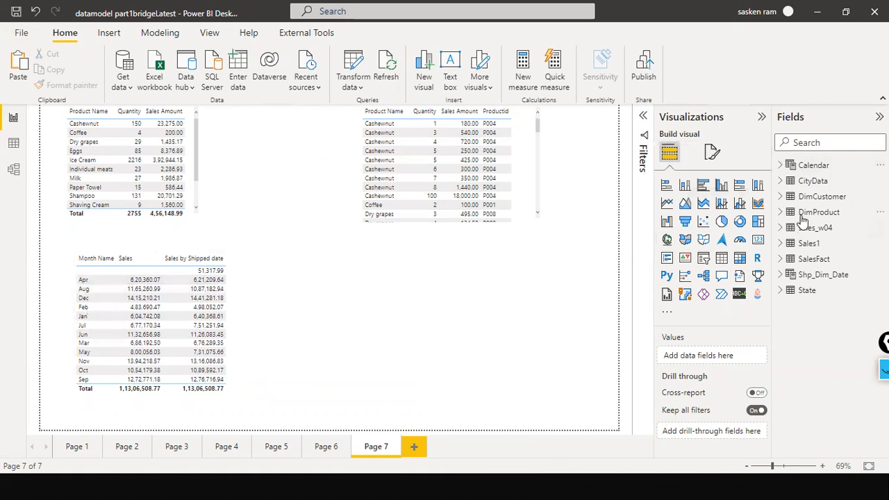
pyautogui.click(785, 277)
pyautogui.click(780, 276)
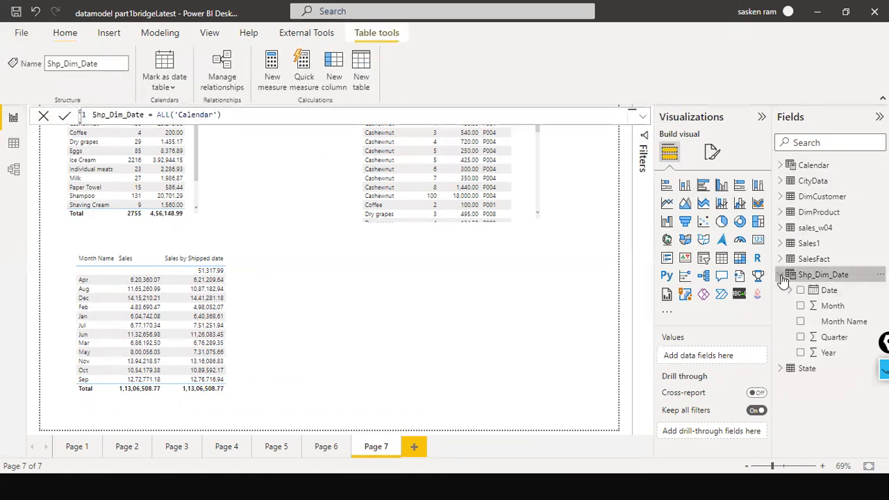
pyautogui.click(556, 332)
pyautogui.click(719, 263)
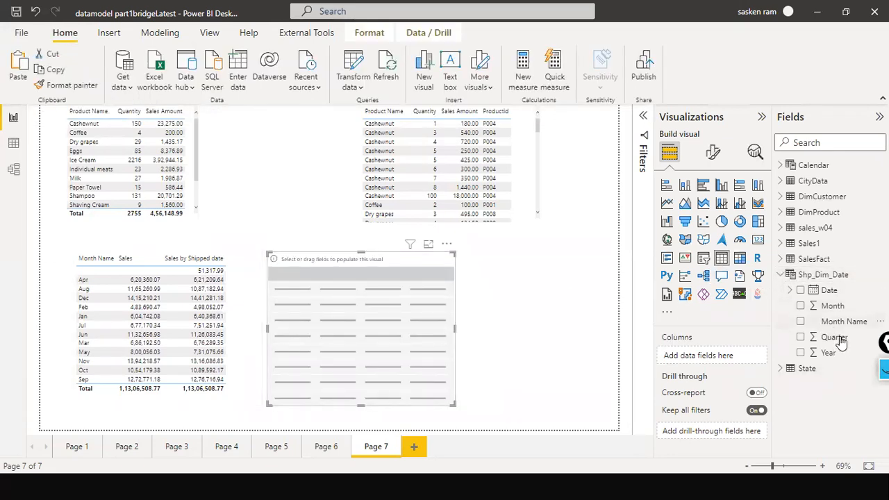
pyautogui.moveTo(842, 322); pyautogui.dragTo(357, 328)
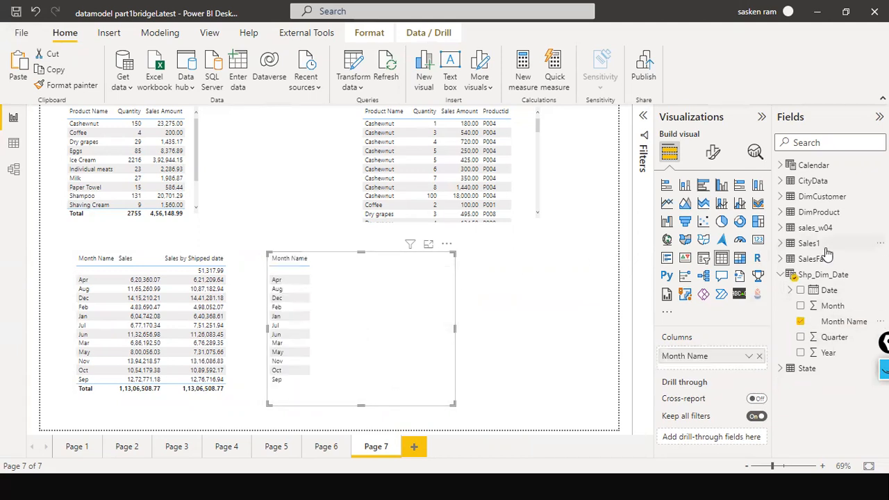
# Add the Sales field from sales_w04 to the new Month Name table
pyautogui.click(780, 229)
pyautogui.scroll(-4, 830, 333)
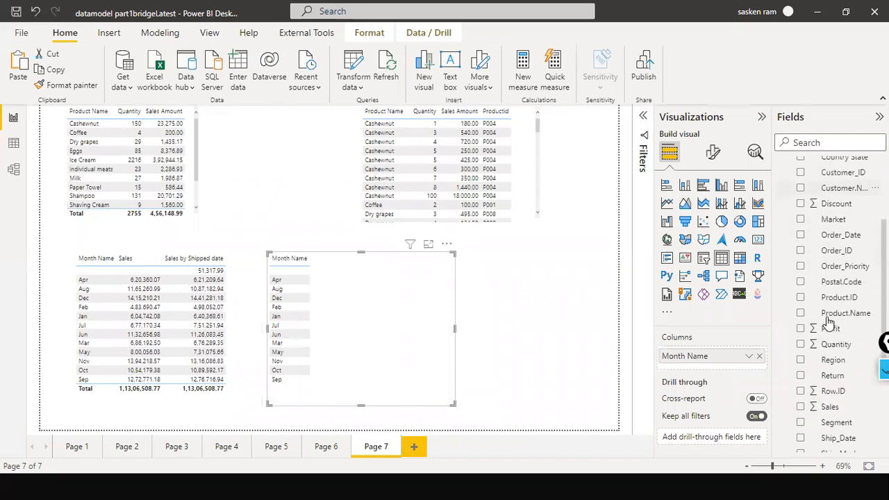
pyautogui.moveTo(829, 406); pyautogui.dragTo(363, 289)
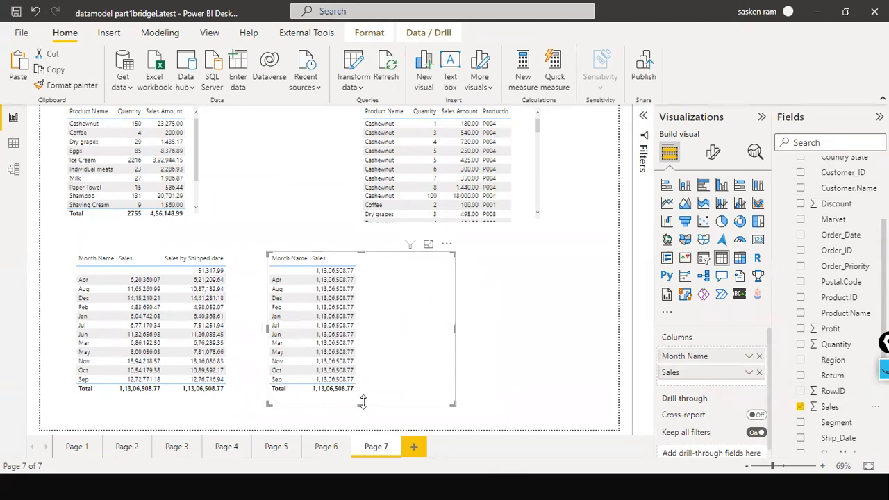
# Try to relate Date in Shp_Dim_Date to Ship_Date in sales_w04 as One to many (1:*), with Shp_Dim_Date filtering sales_w04
pyautogui.click(10, 182)
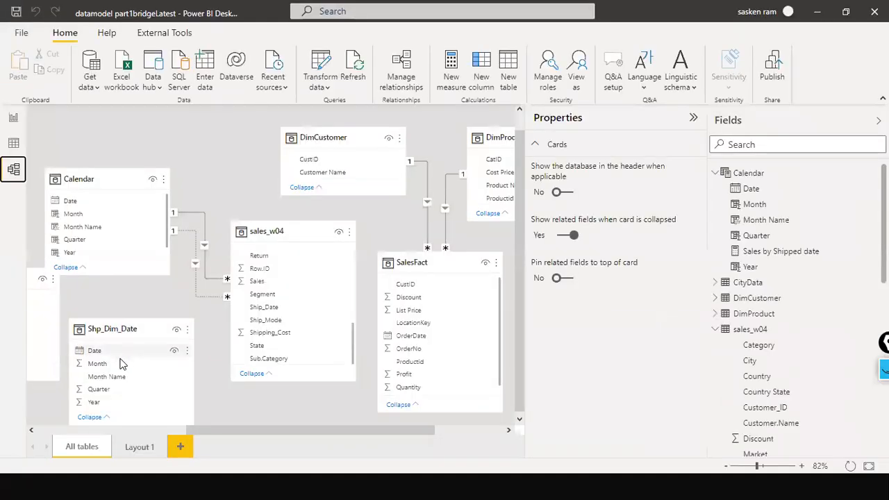
pyautogui.moveTo(127, 355); pyautogui.dragTo(276, 309)
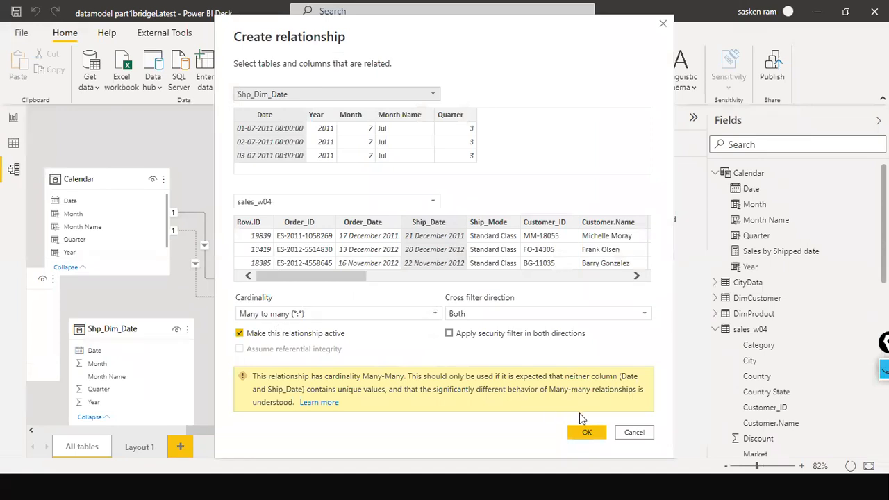
pyautogui.click(618, 432)
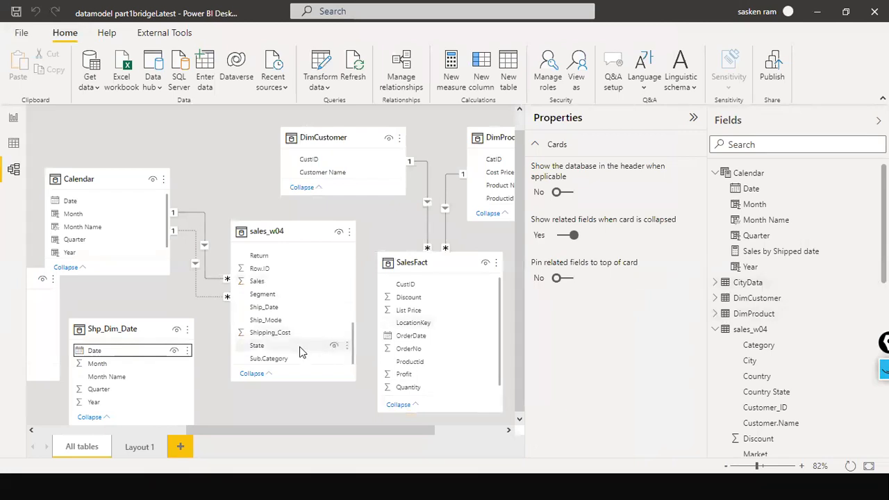
pyautogui.moveTo(116, 355); pyautogui.dragTo(276, 310)
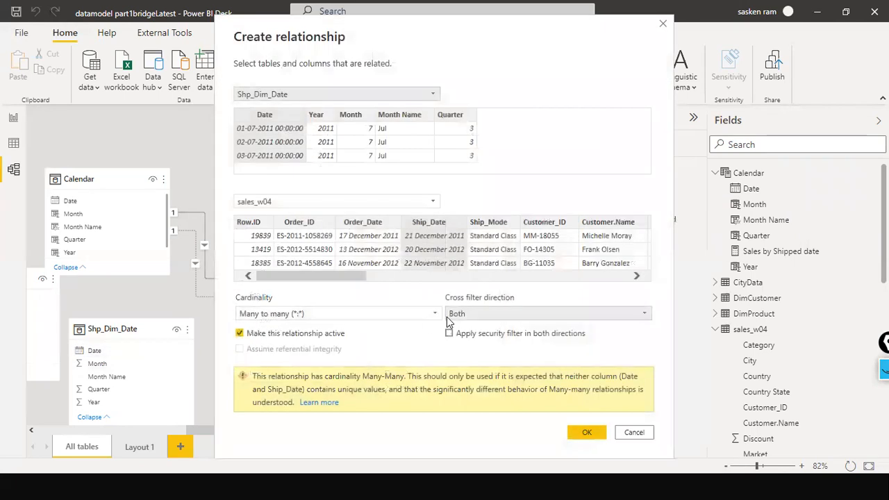
pyautogui.click(435, 316)
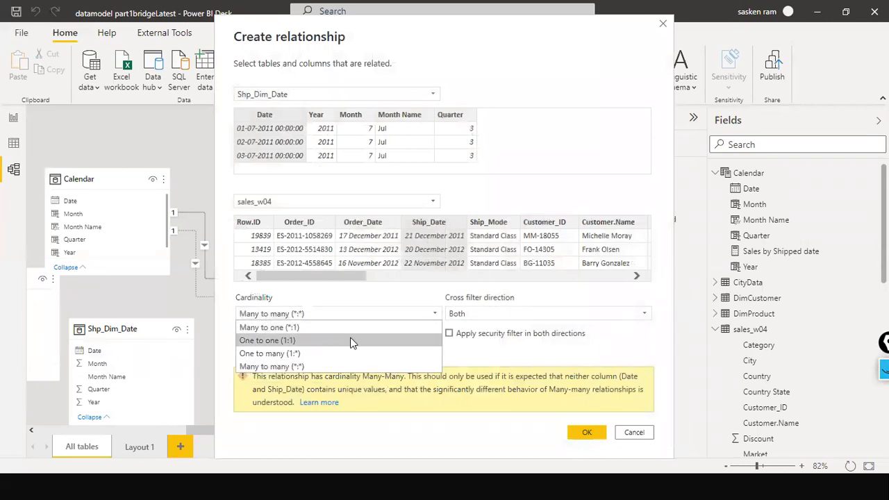
pyautogui.click(336, 352)
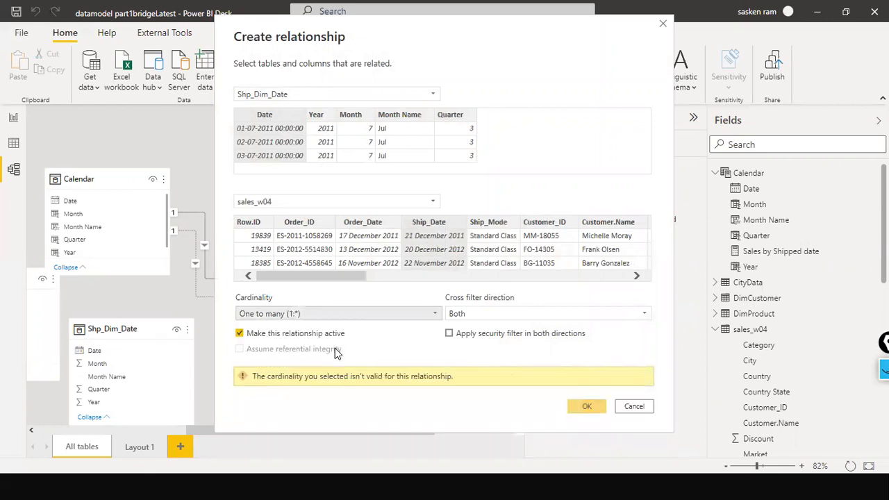
pyautogui.click(619, 316)
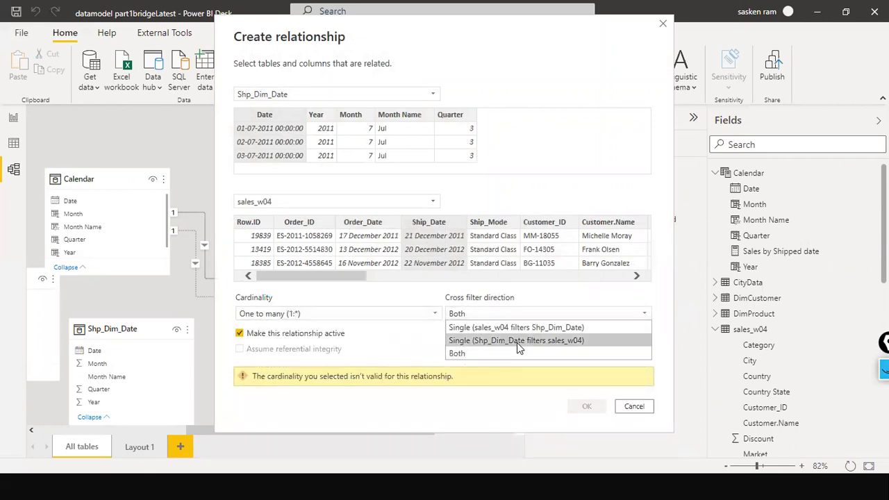
pyautogui.click(528, 357)
pyautogui.click(622, 315)
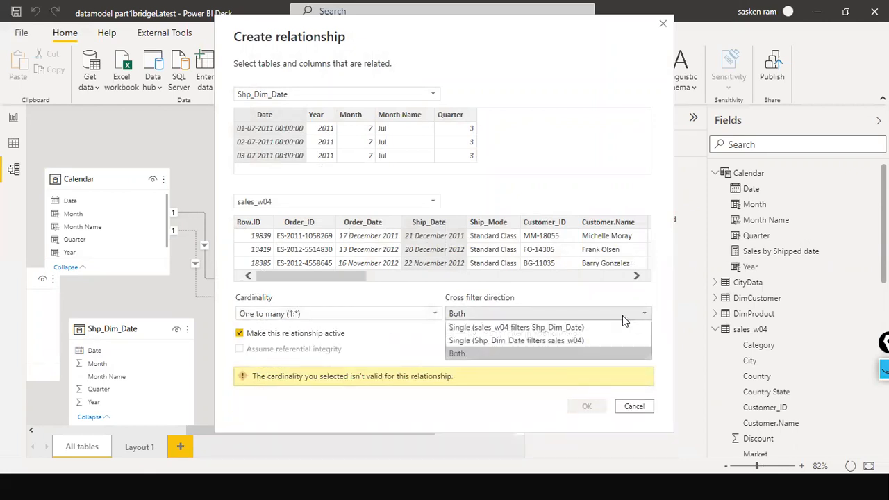
pyautogui.click(589, 340)
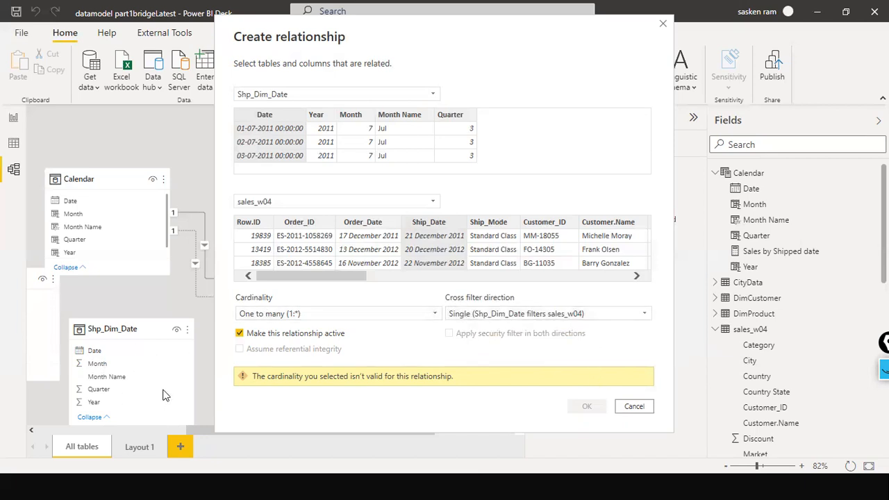
pyautogui.click(634, 409)
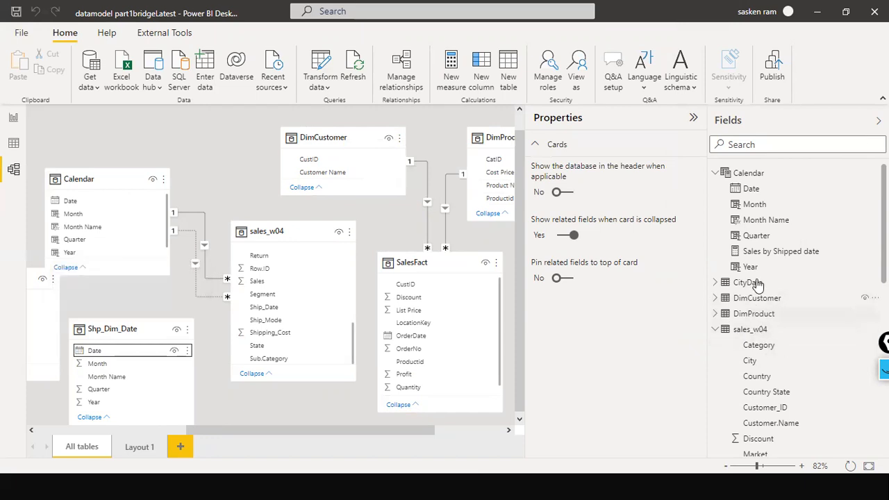
# Collapse the Calendar and sales_w04 field lists and display the data of the Shp_Dim_Date table
pyautogui.click(715, 173)
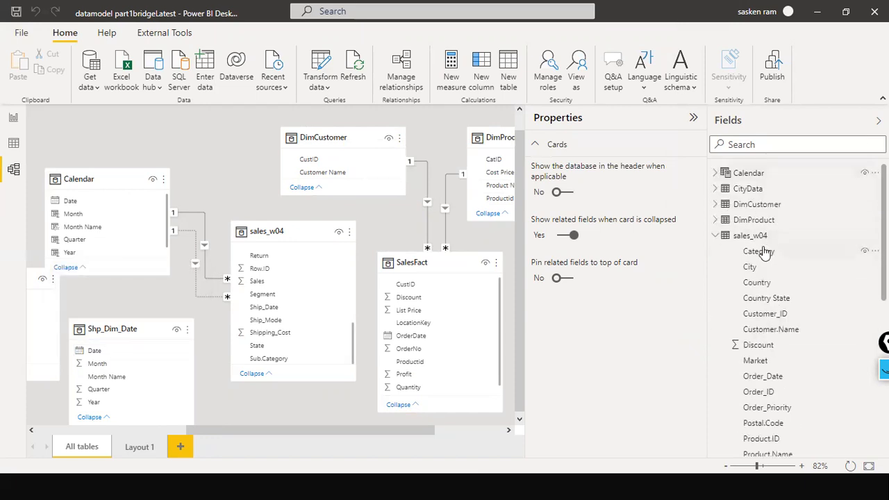
pyautogui.click(728, 239)
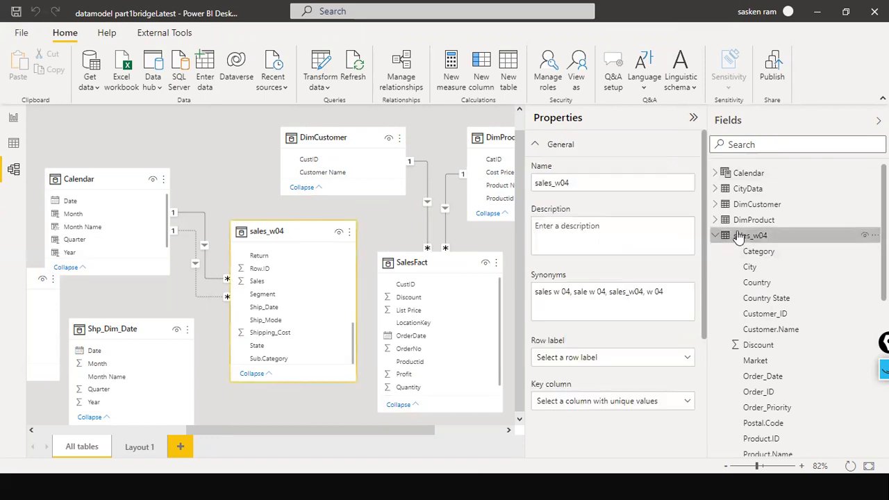
pyautogui.click(715, 235)
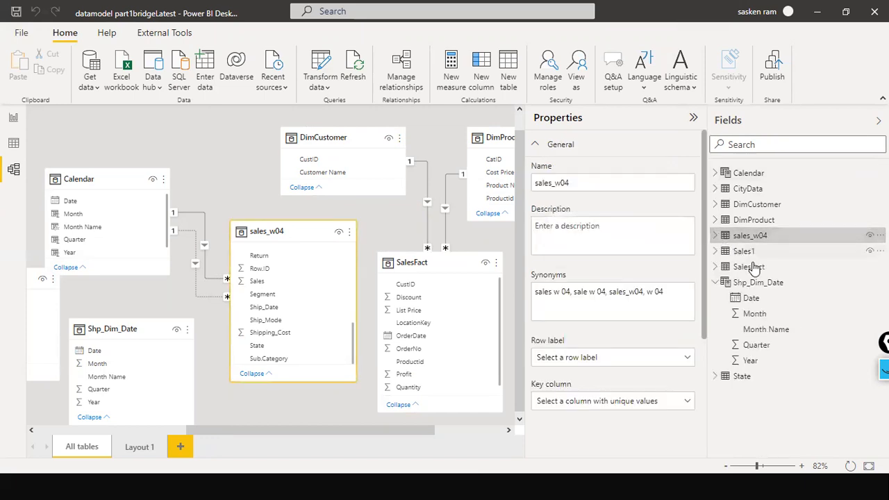
pyautogui.click(759, 282)
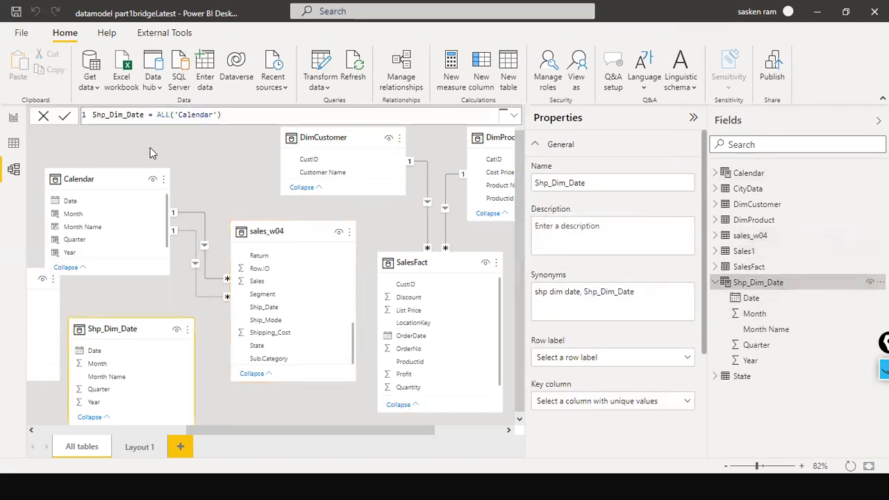
pyautogui.click(13, 144)
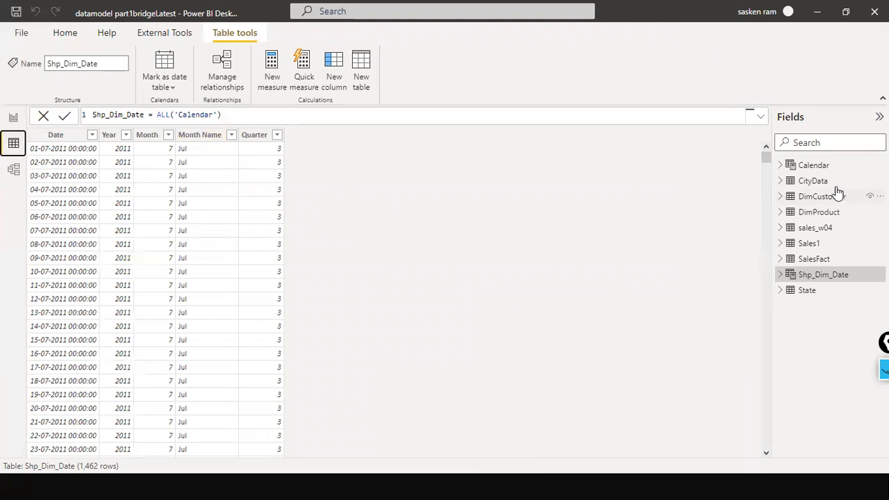
# Replace the Shp_Dim_Date expression with Calendar's CALENDAR(min(sales_w04[Order_Date]),max(sales_w04[Order_Date])) and compare the columns of both tables
pyautogui.click(811, 167)
pyautogui.moveTo(139, 114); pyautogui.dragTo(423, 118)
pyautogui.hotkey('ctrl', 'c')
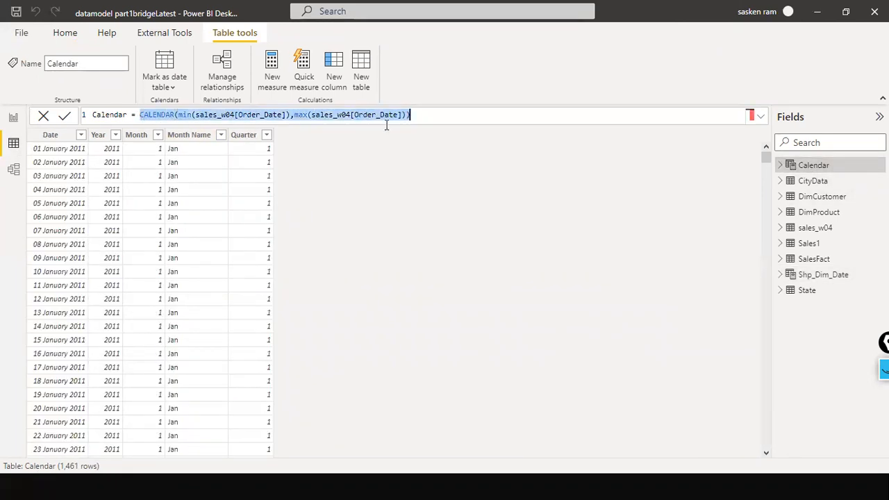
pyautogui.click(827, 275)
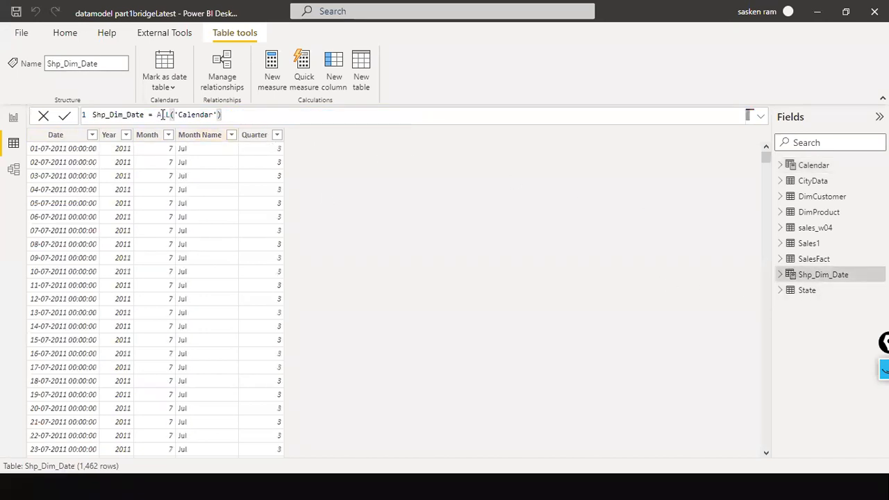
pyautogui.moveTo(157, 113); pyautogui.dragTo(261, 114)
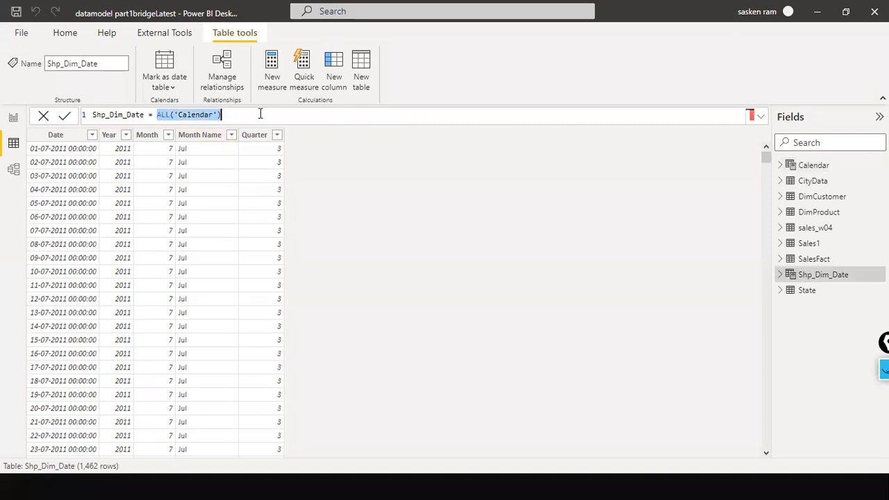
pyautogui.hotkey('ctrl', 'v')
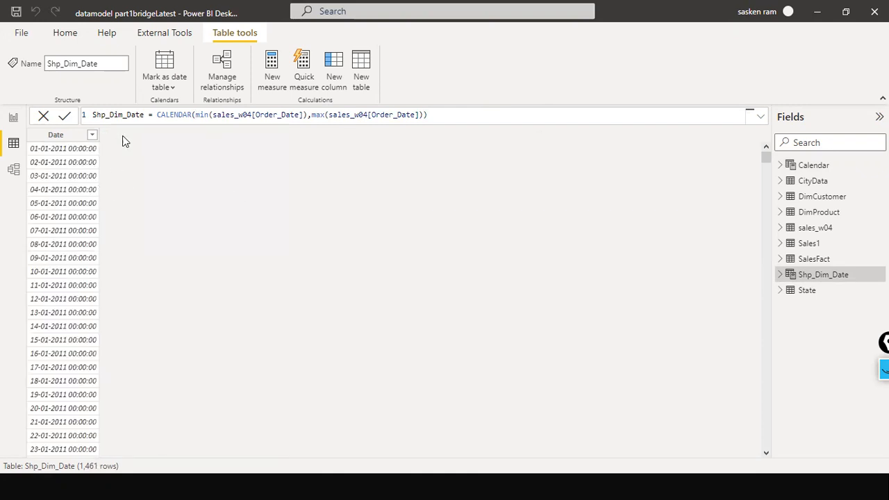
pyautogui.click(811, 167)
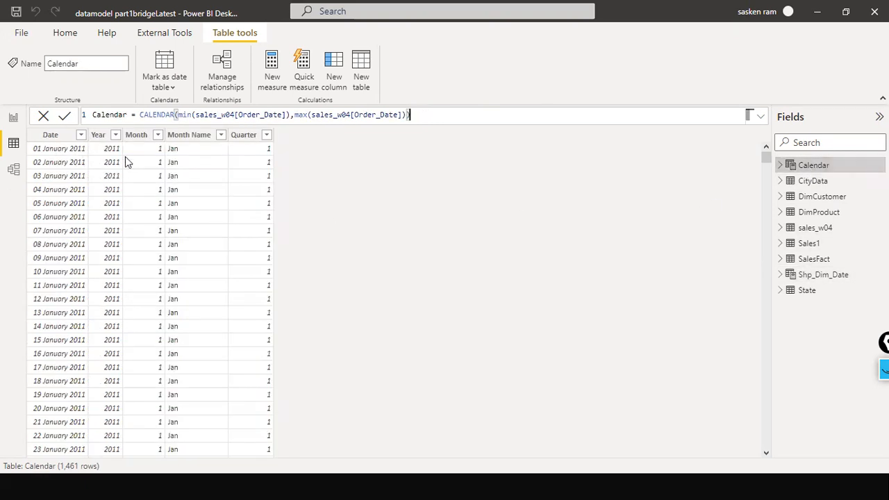
pyautogui.click(827, 275)
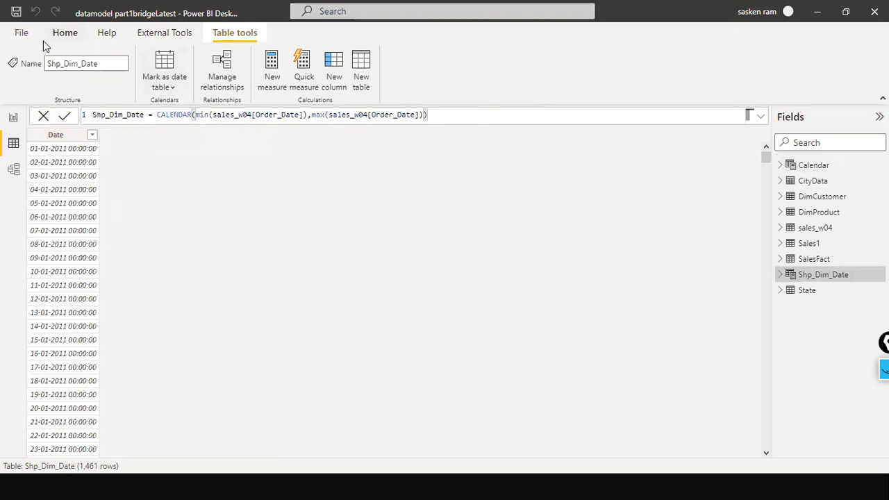
# Set the display format of the Date column in Shp_Dim_Date to *14 March 2001 (Long Date)
pyautogui.click(64, 33)
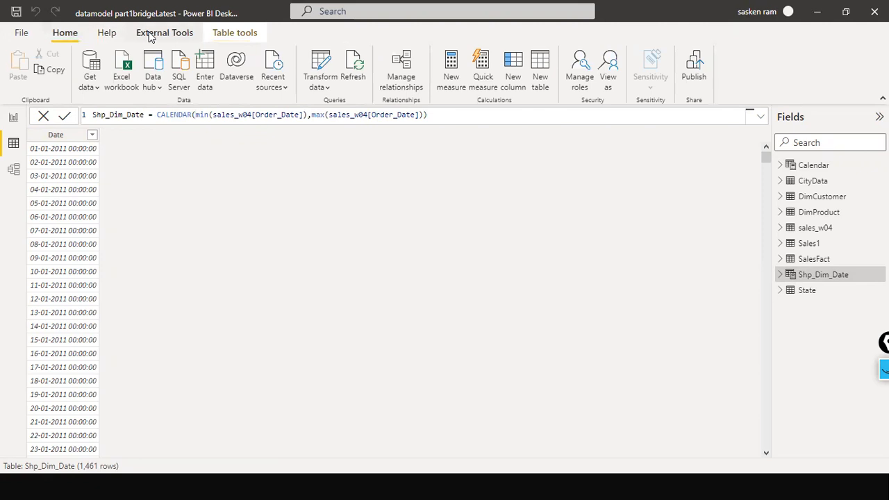
pyautogui.click(170, 34)
pyautogui.click(71, 135)
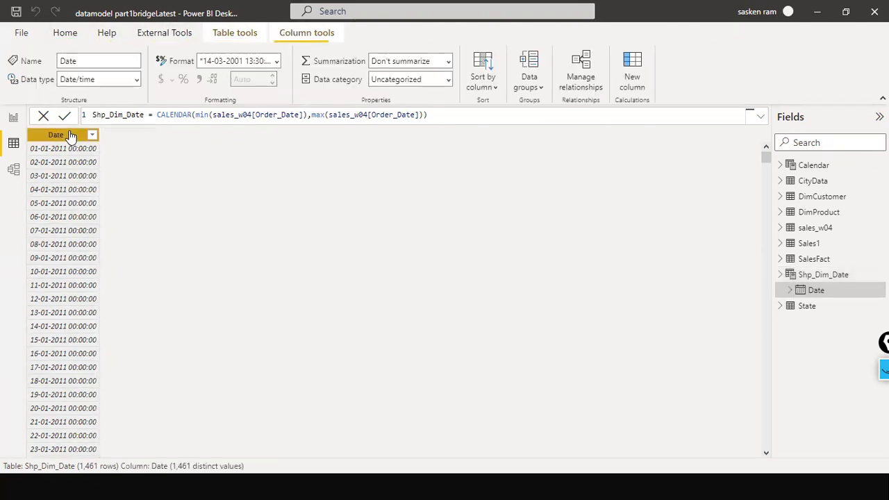
pyautogui.click(276, 62)
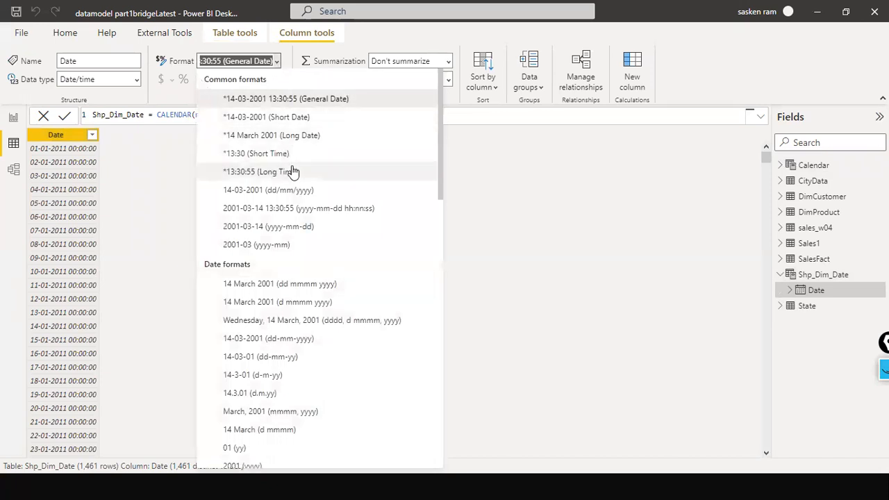
pyautogui.click(338, 139)
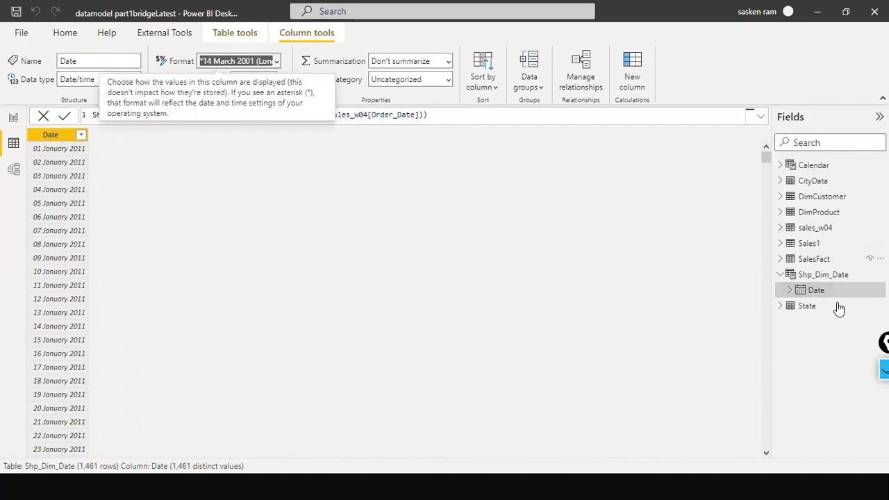
# Check the Calendar table's formula and rewrite the Shp_Dim_Date formula as Shp_Dim_Date = ALL( Calendar)
pyautogui.click(829, 277)
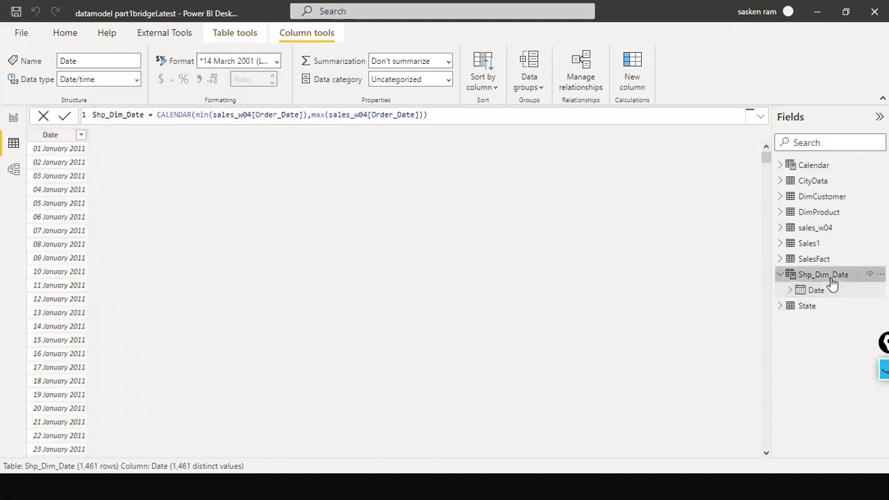
pyautogui.click(817, 166)
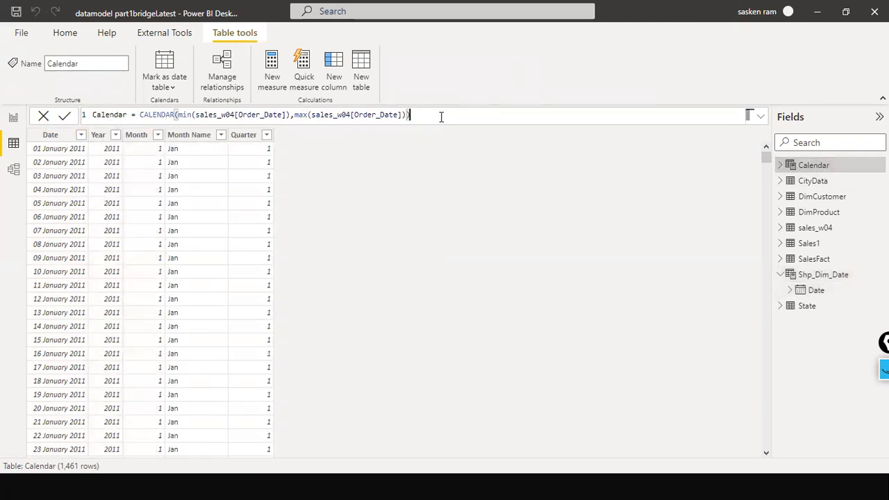
pyautogui.click(819, 275)
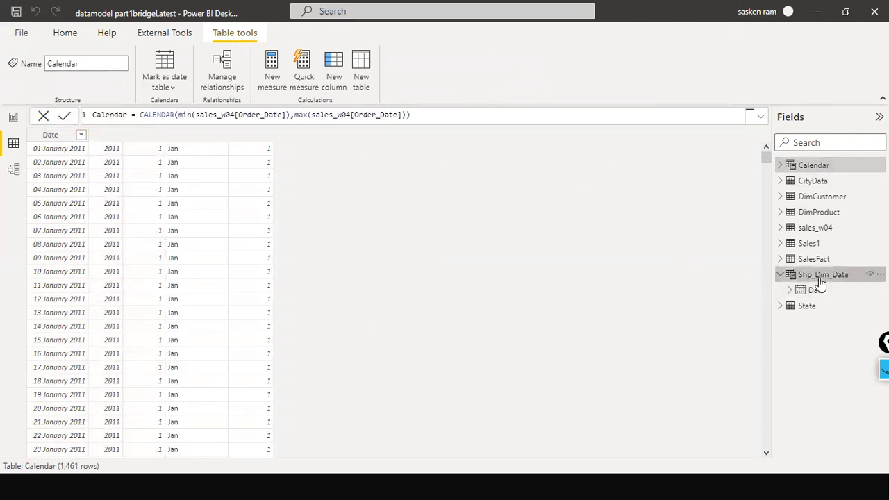
pyautogui.moveTo(166, 115); pyautogui.dragTo(384, 134)
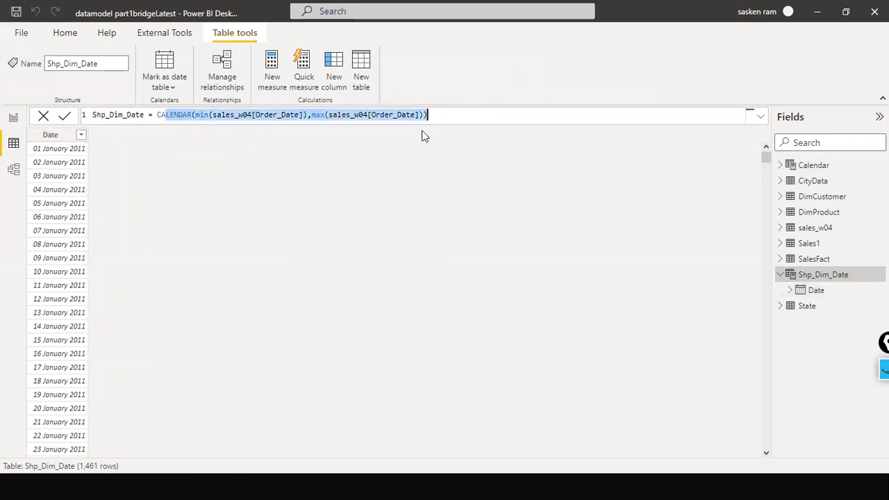
pyautogui.press('BackSpace')
pyautogui.press('BackSpace')
pyautogui.press('BackSpace')
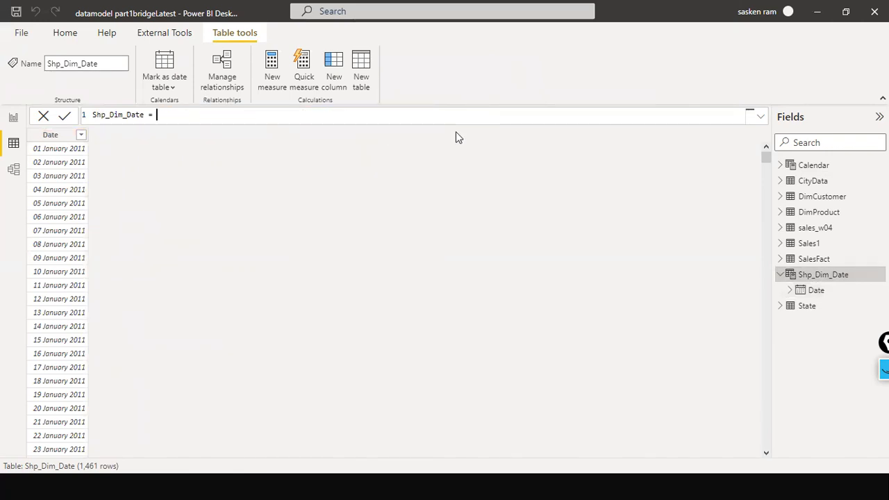
pyautogui.write('ALL(')
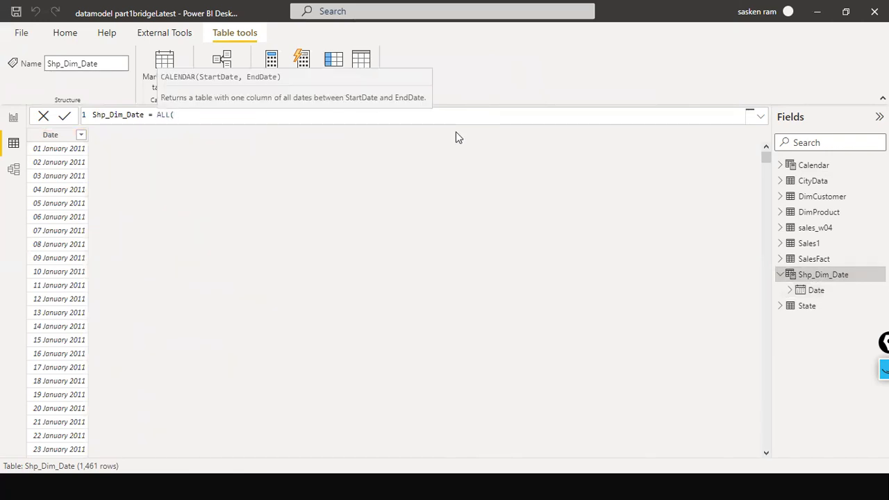
pyautogui.write('Cale')
pyautogui.press('BackSpace')
pyautogui.press('BackSpace')
pyautogui.press('BackSpace')
pyautogui.press('BackSpace')
pyautogui.press('BackSpace')
pyautogui.write('Calendar)')
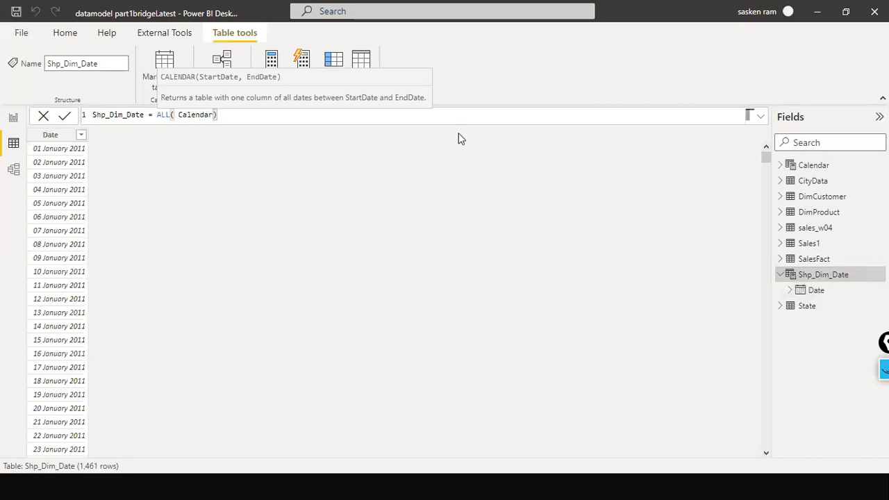
pyautogui.press('Return')
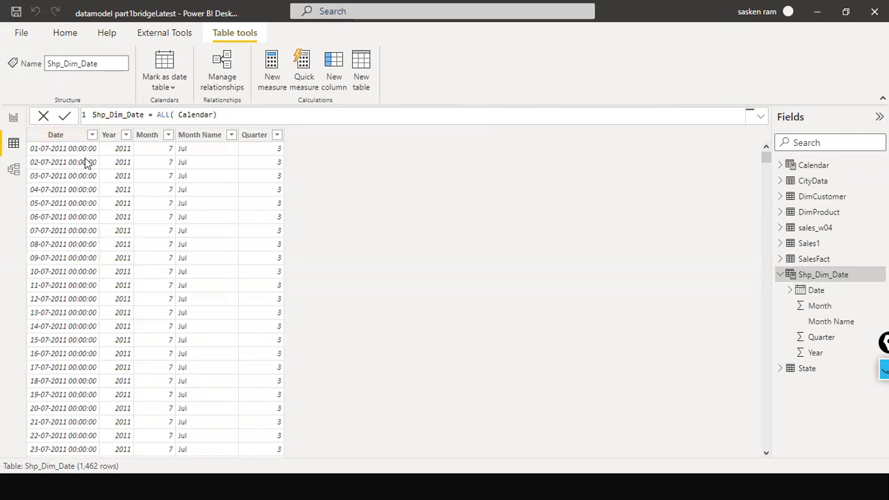
# Set the Date field of Shp_Dim_Date to the *14 March 2001 (Long Date) format and the Date data type
pyautogui.click(61, 139)
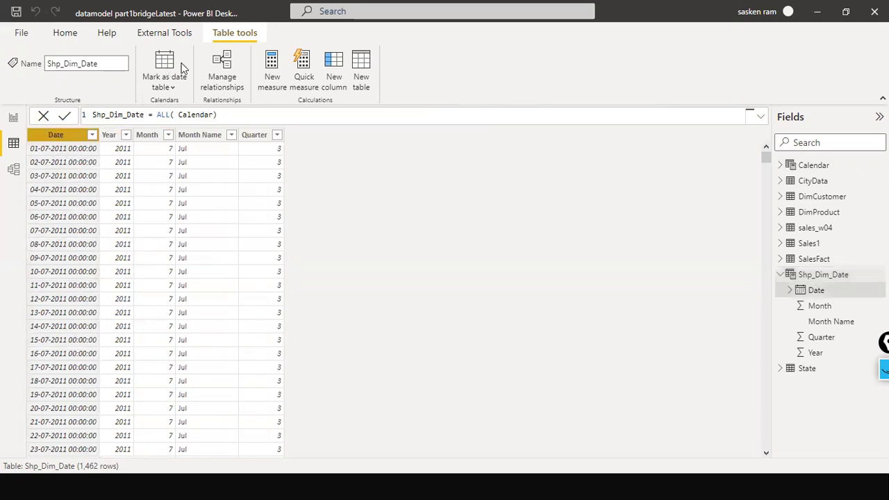
pyautogui.click(276, 62)
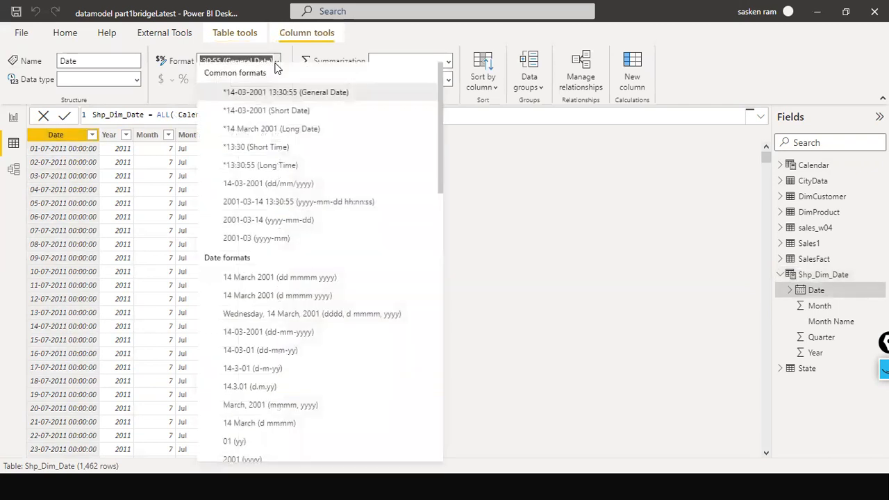
pyautogui.click(6, 179)
pyautogui.click(14, 171)
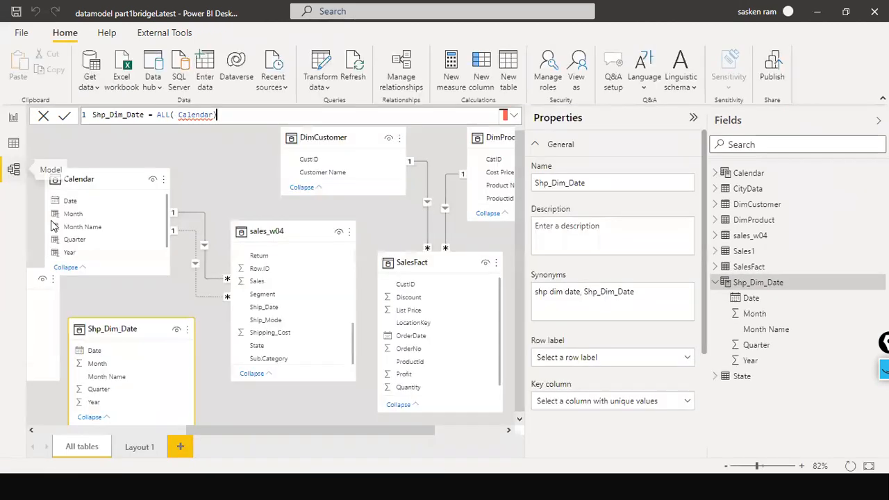
pyautogui.click(105, 353)
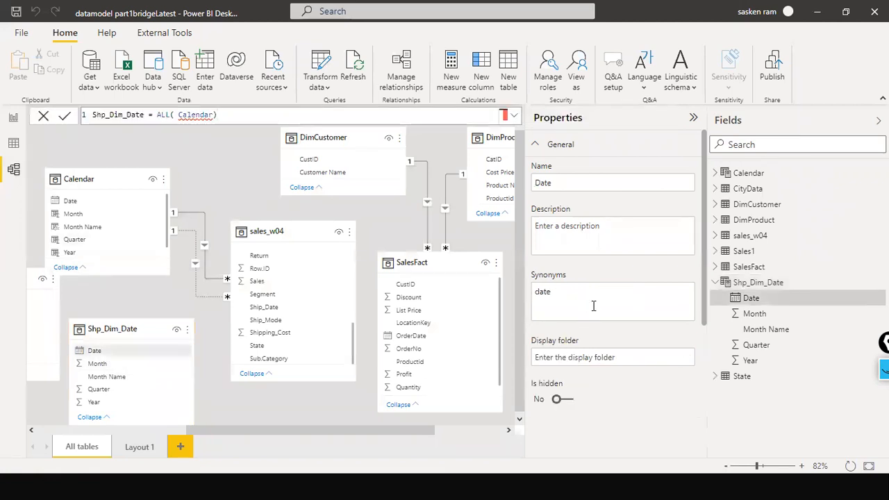
pyautogui.scroll(-3, 592, 306)
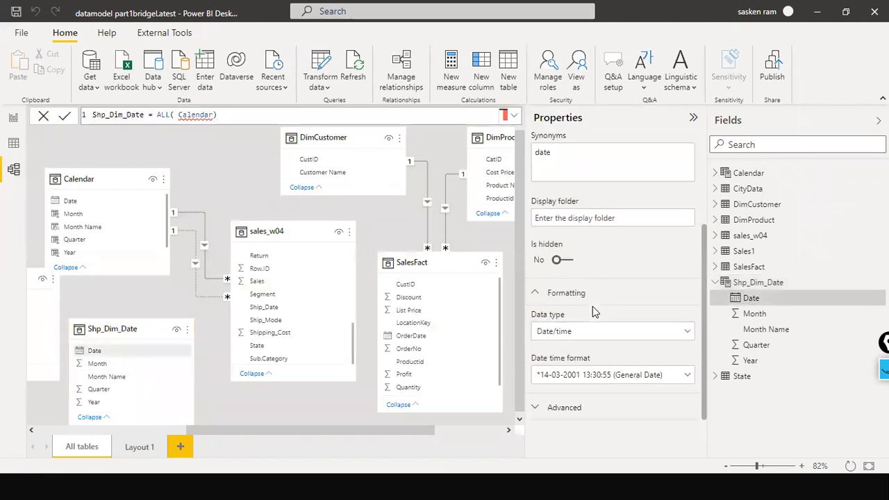
pyautogui.click(687, 376)
pyautogui.click(667, 299)
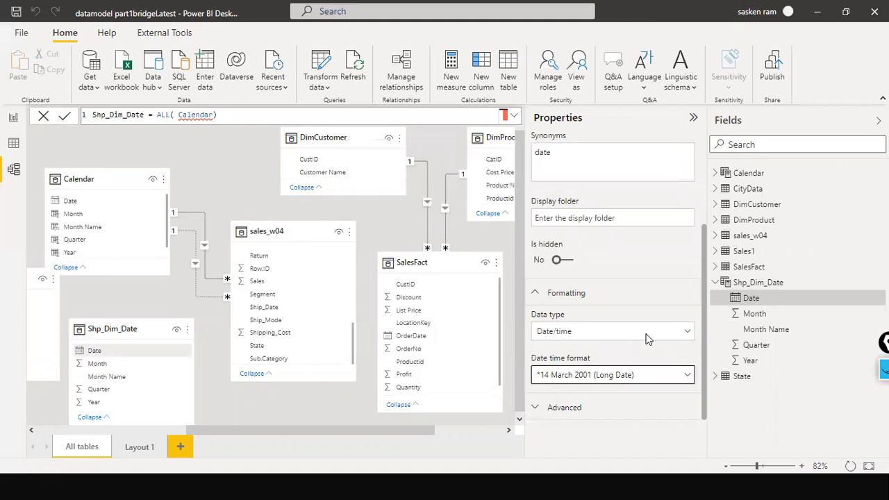
pyautogui.click(684, 335)
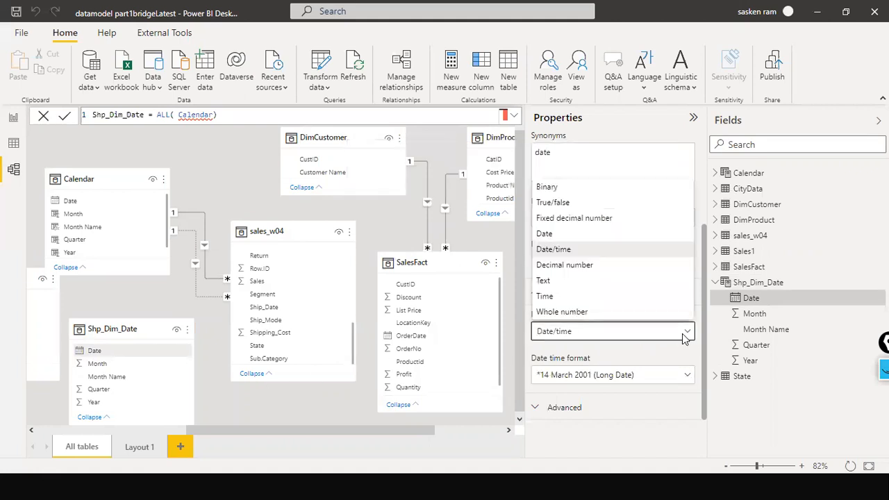
pyautogui.click(586, 236)
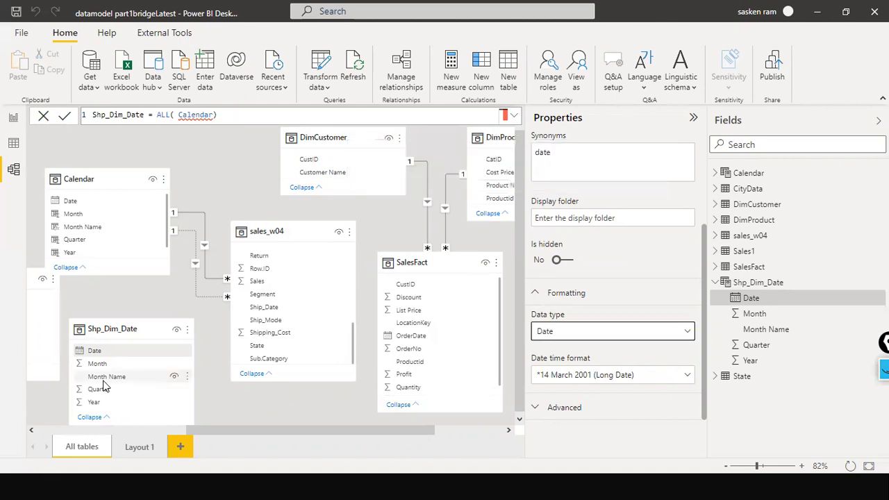
# Check the formatting of Ship_Date in sales_w04 and try to relate Date in Shp_Dim_Date to it
pyautogui.click(264, 307)
pyautogui.scroll(-2, 652, 336)
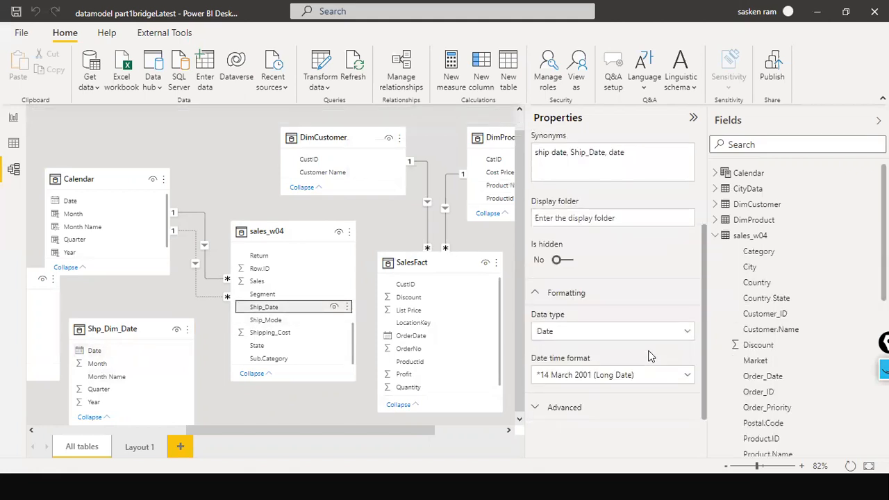
pyautogui.moveTo(94, 350); pyautogui.dragTo(267, 314)
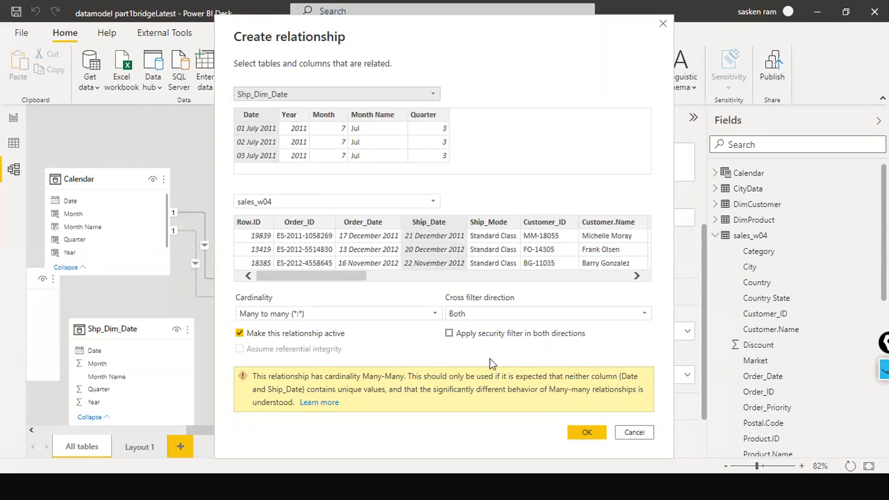
pyautogui.click(632, 434)
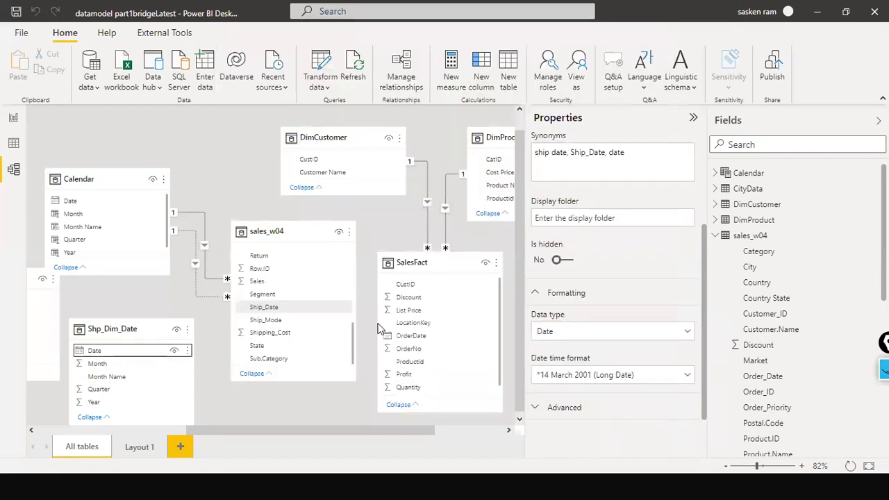
# Display the data of Shp_Dim_Date and examine the values in its Date column
pyautogui.click(14, 144)
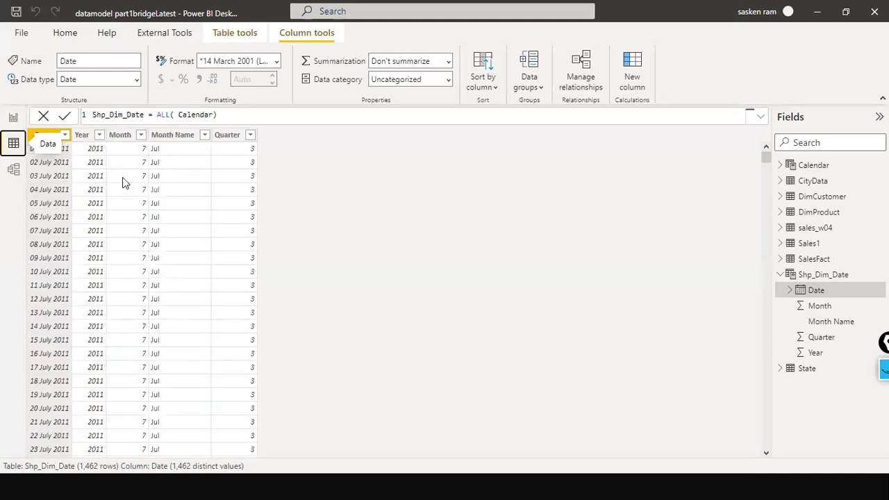
pyautogui.scroll(-3, 237, 236)
pyautogui.scroll(3, 237, 241)
pyautogui.rightClick(36, 135)
pyautogui.click(376, 207)
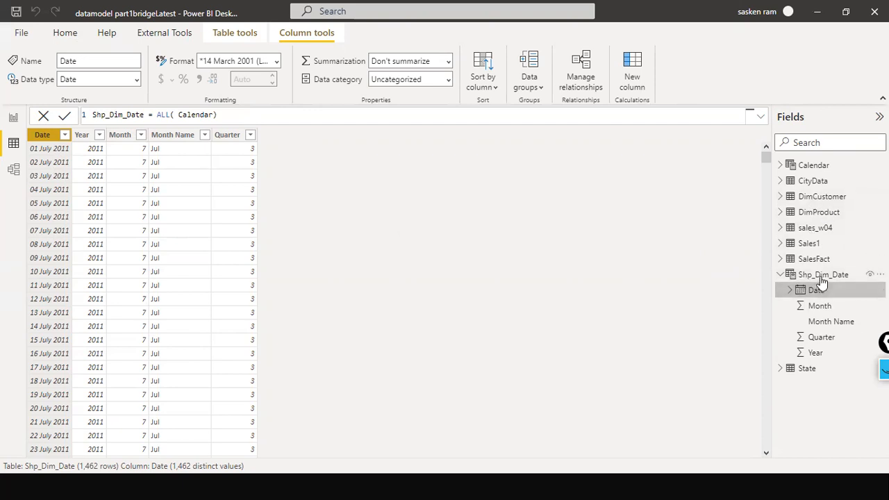
# Replace the Shp_Dim_Date formula with the Calendar table's expression CALENDAR(min(sales_w04[Order_Date]),max(sales_w04[Order_Date]))
pyautogui.moveTo(157, 115); pyautogui.dragTo(290, 114)
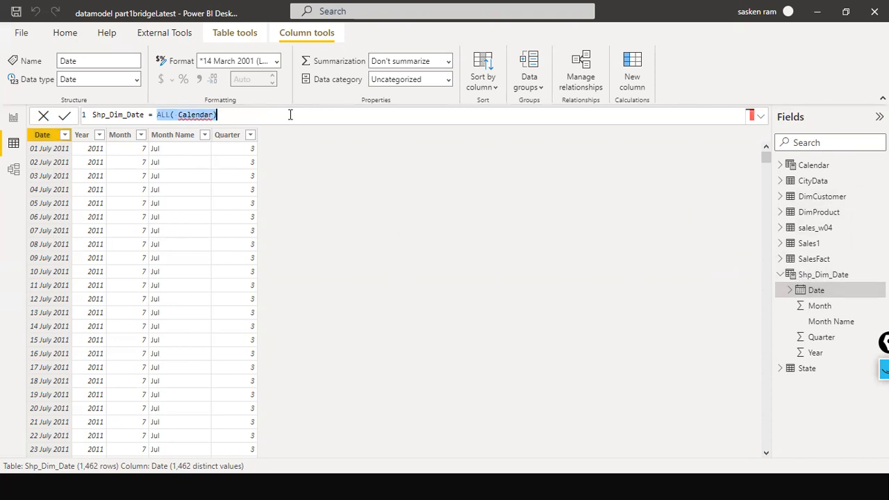
pyautogui.click(836, 170)
pyautogui.moveTo(204, 109); pyautogui.dragTo(423, 116)
pyautogui.hotkey('ctrl', 'c')
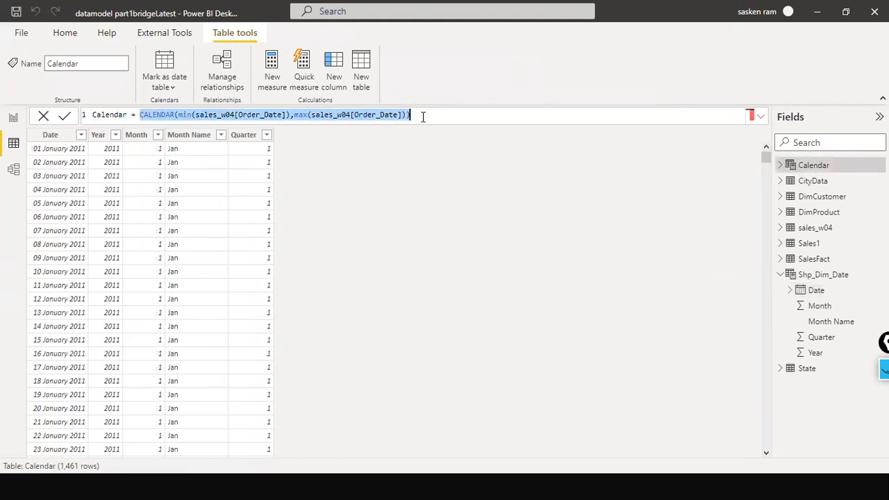
pyautogui.click(816, 275)
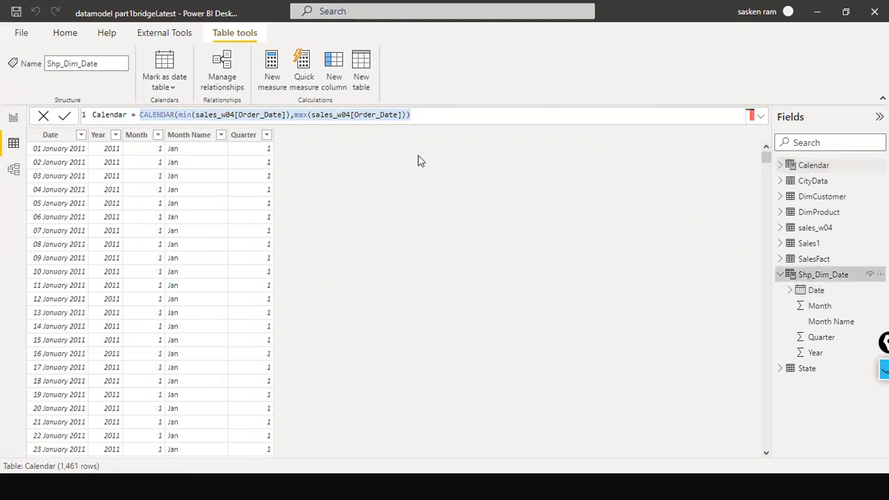
pyautogui.moveTo(158, 112); pyautogui.dragTo(276, 121)
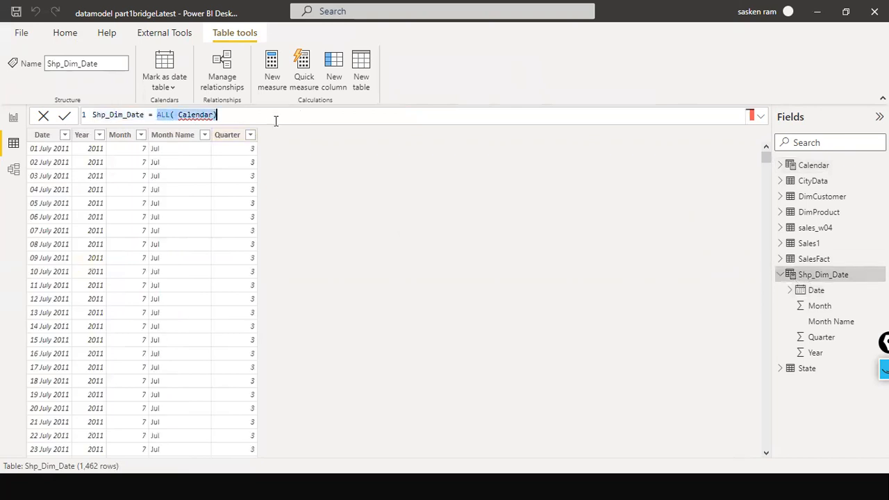
pyautogui.hotkey('ctrl', 'v')
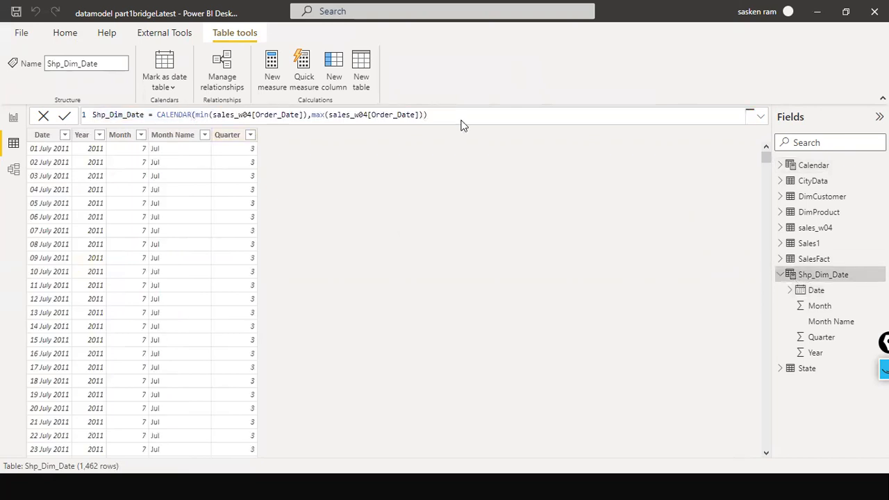
pyautogui.press('Return')
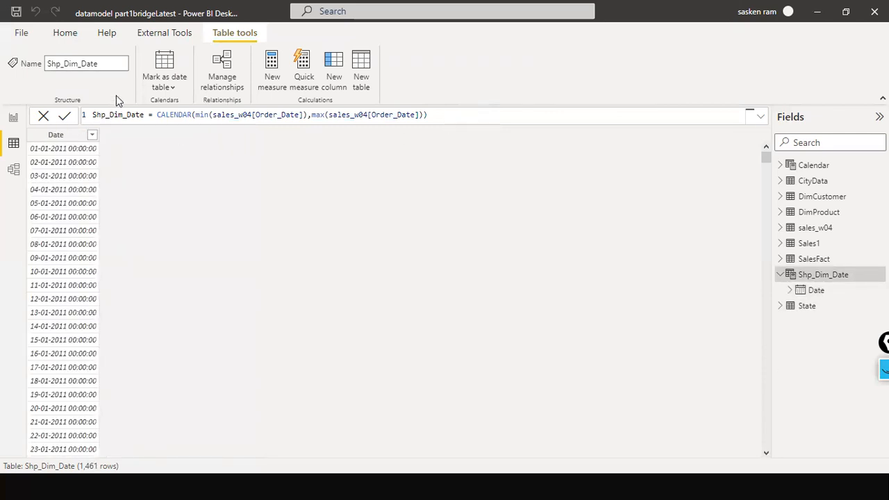
# Format the Date column of Shp_Dim_Date as *14 March 2001 (Long Date) and relate it to Ship_Date in sales_w04
pyautogui.click(76, 135)
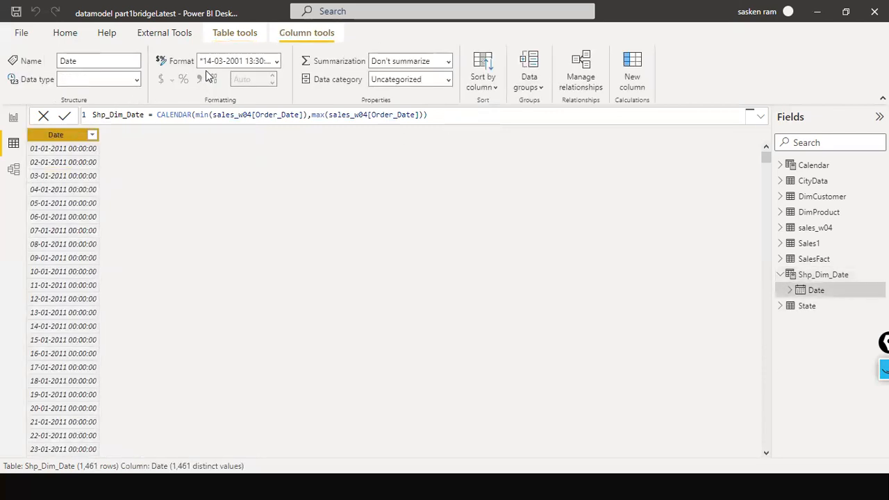
pyautogui.click(274, 64)
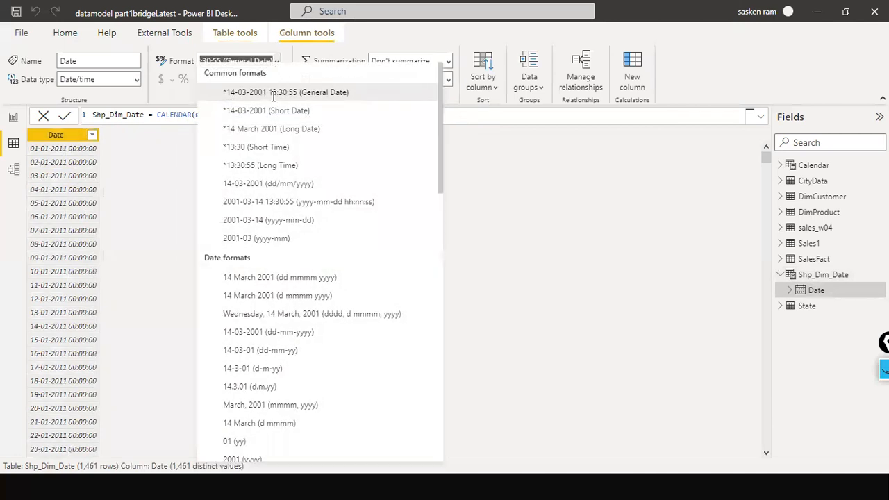
pyautogui.click(332, 136)
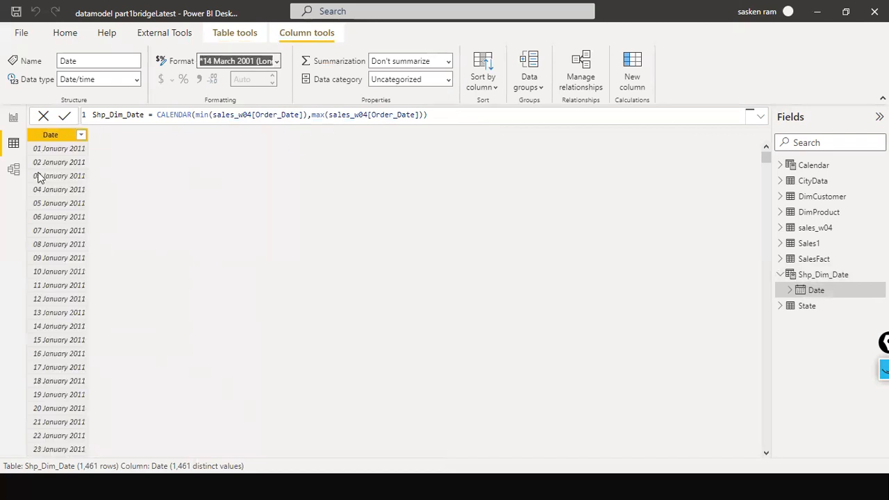
pyautogui.click(13, 169)
pyautogui.moveTo(95, 352); pyautogui.dragTo(274, 310)
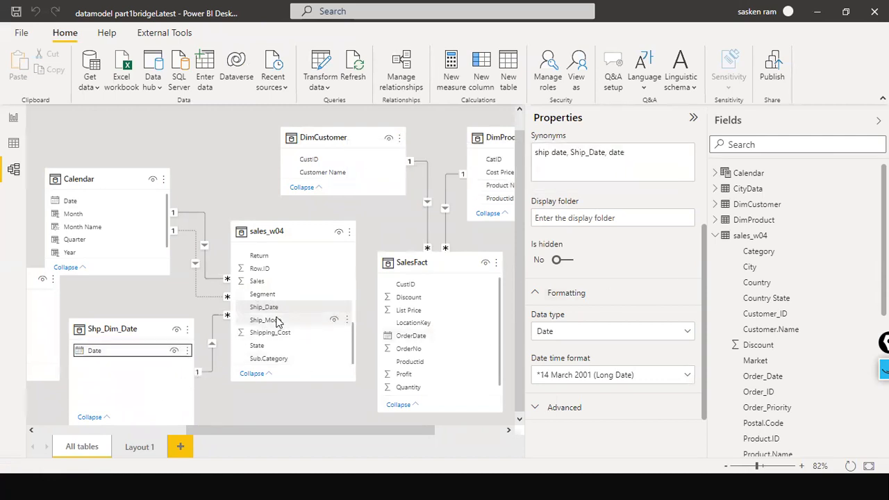
# Copy the Month Name formula of the Calendar table into a new calculated column in Shp_Dim_Date
pyautogui.click(13, 143)
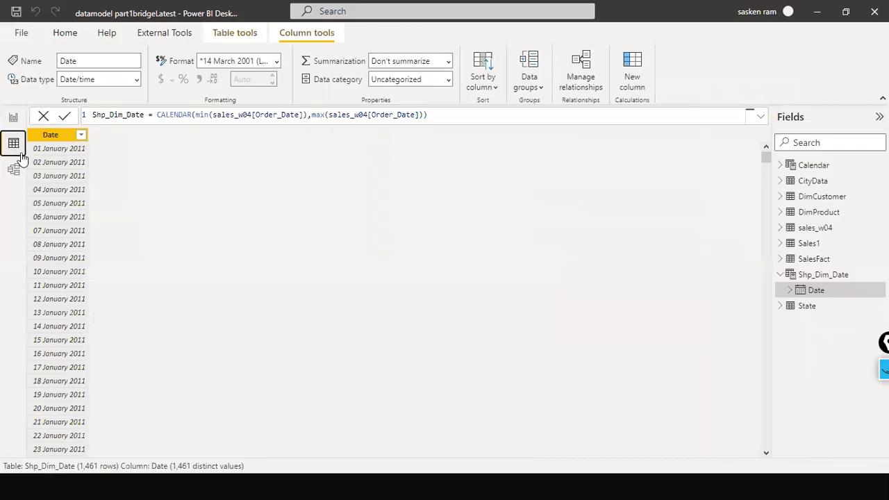
pyautogui.click(811, 165)
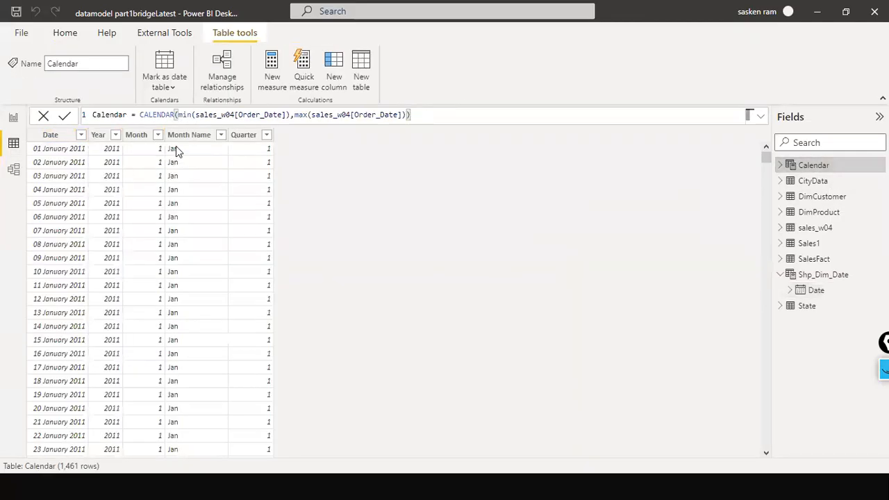
pyautogui.click(189, 135)
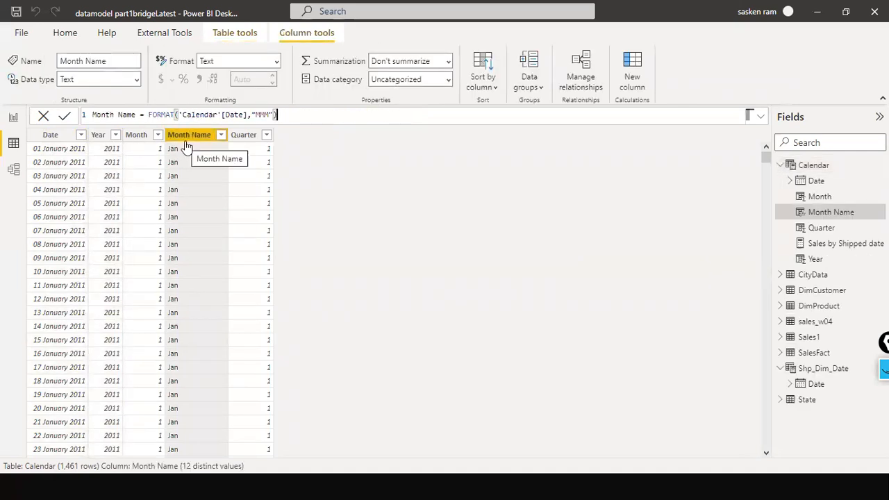
pyautogui.moveTo(278, 115); pyautogui.dragTo(87, 115)
pyautogui.hotkey('ctrl', 'c')
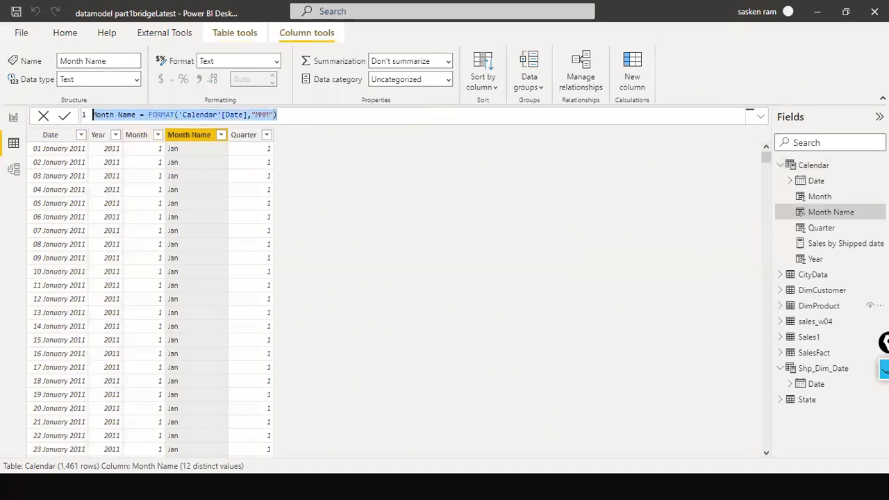
pyautogui.click(809, 370)
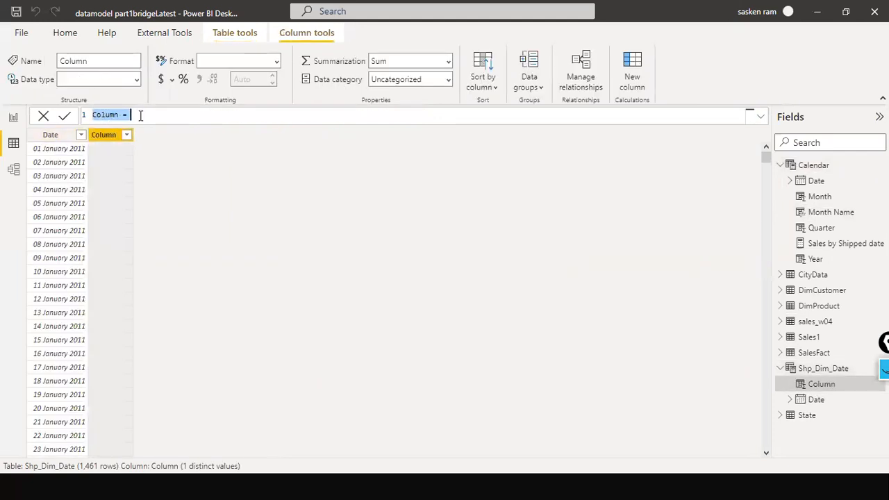
pyautogui.hotkey('ctrl', 'v')
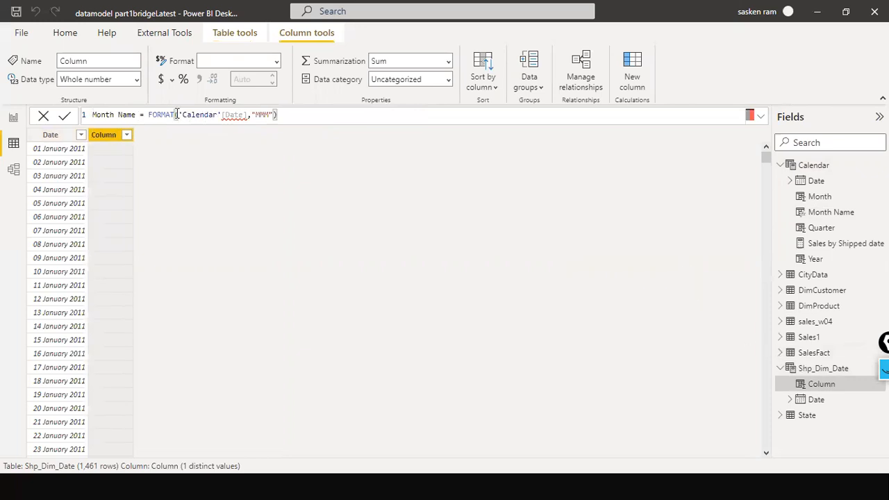
# Point the new column's formula at Shp_Dim_Date: Month Name = FORMAT( Shp_Dim_Date[Date],"MMM")
pyautogui.doubleClick(199, 114)
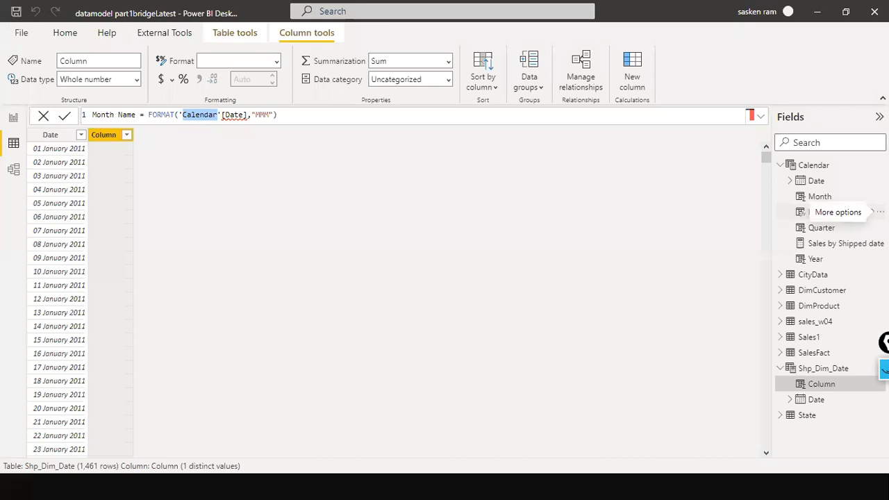
pyautogui.press('BackSpace')
pyautogui.press('BackSpace')
pyautogui.press('BackSpace')
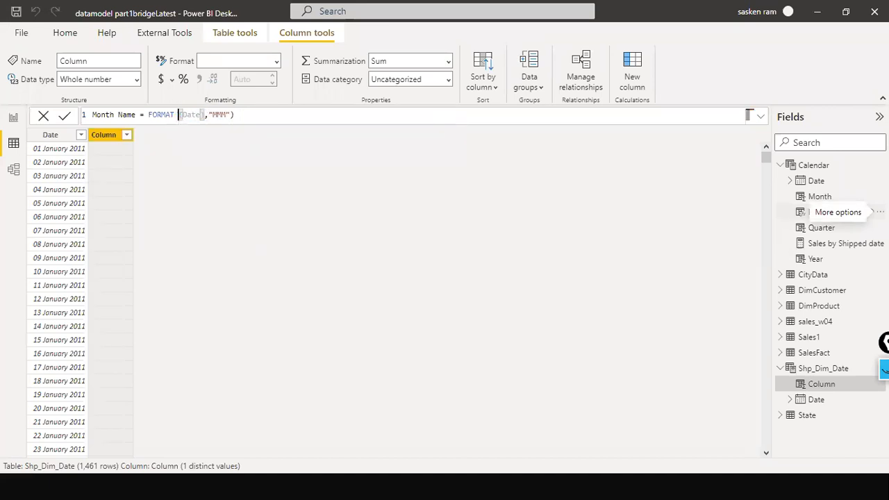
pyautogui.press('BackSpace')
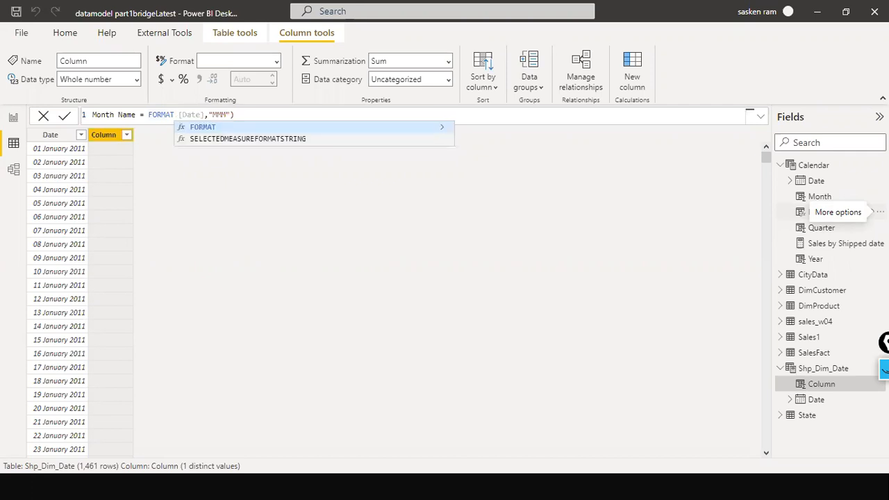
pyautogui.write('( sh')
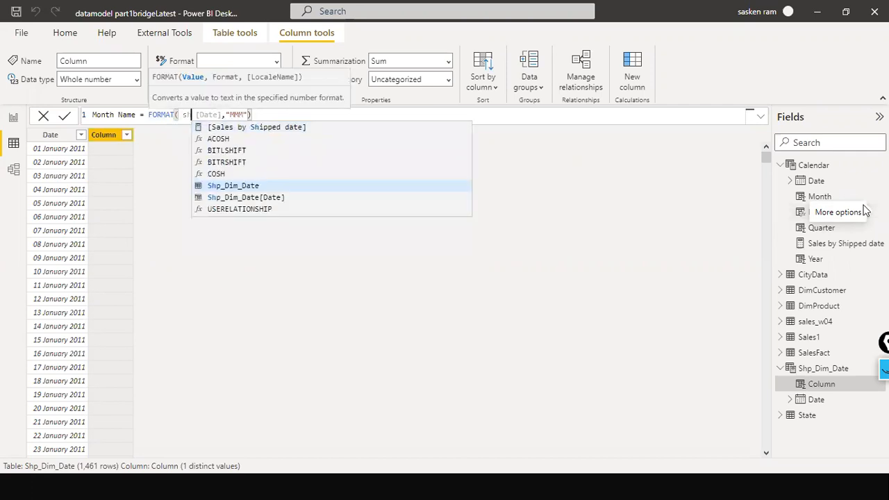
pyautogui.press('Down')
pyautogui.press('Tab')
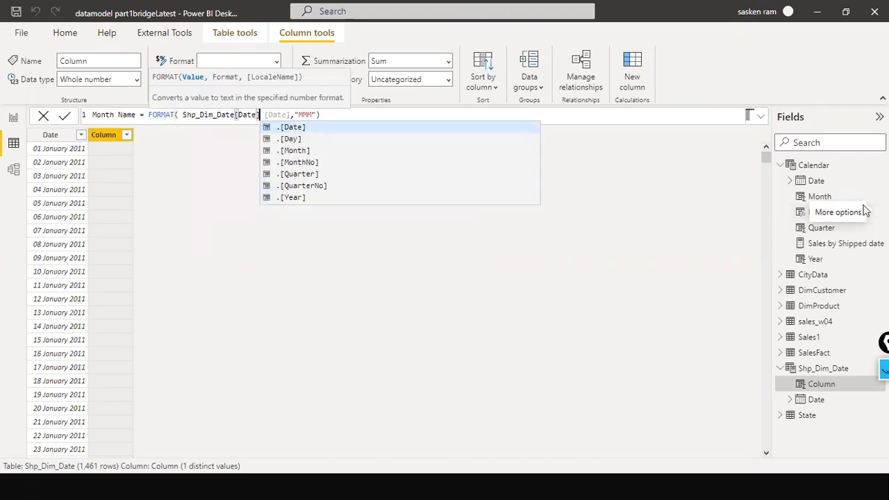
pyautogui.press('Delete')
pyautogui.press('Delete')
pyautogui.press('Delete')
pyautogui.press('Delete')
pyautogui.press('Delete')
pyautogui.press('Delete')
pyautogui.press('Delete')
pyautogui.press('End')
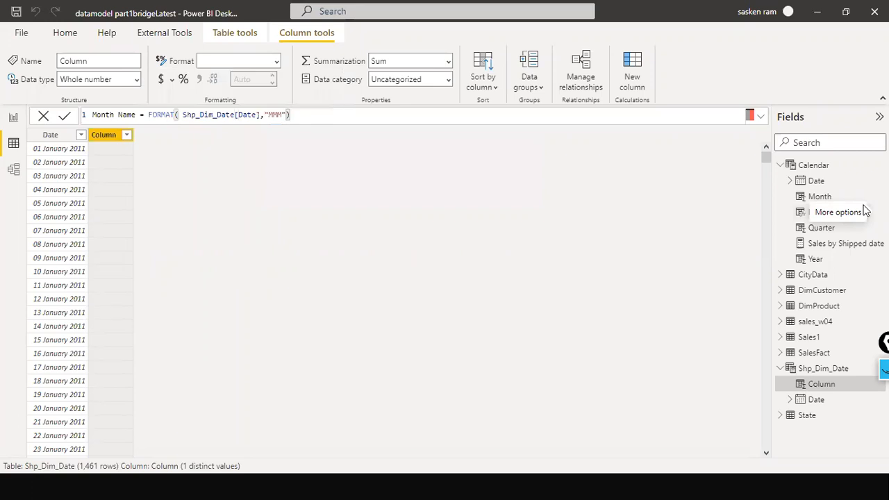
pyautogui.press('Return')
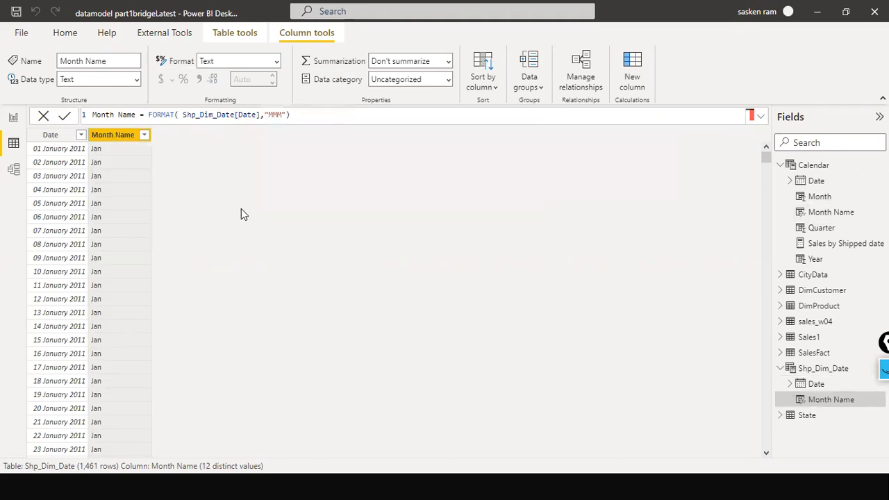
# On report Page 7, move the Month Name and Sales table farther from the order-date table and make it narrower
pyautogui.click(13, 120)
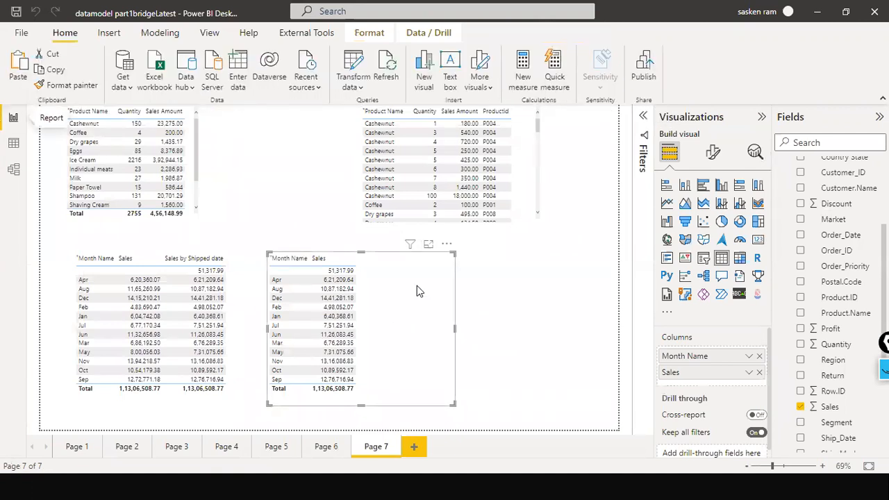
pyautogui.moveTo(323, 299); pyautogui.dragTo(441, 295)
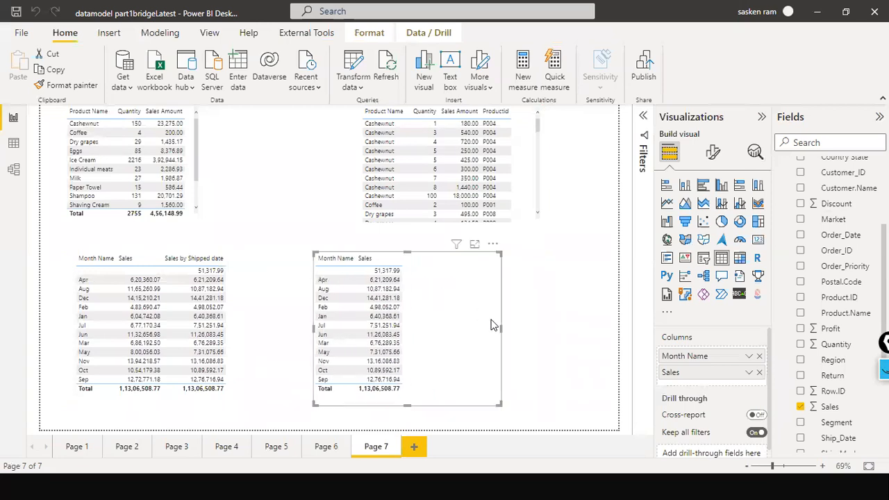
pyautogui.moveTo(501, 323); pyautogui.dragTo(458, 314)
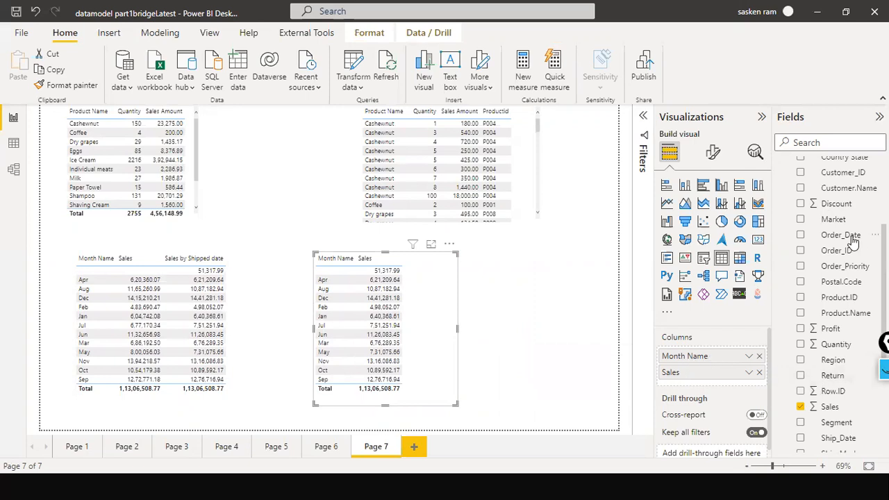
# Rename the Sales column to Shipment by Sales in the table that uses Month Name from Shp_Dim_Date
pyautogui.scroll(3, 853, 240)
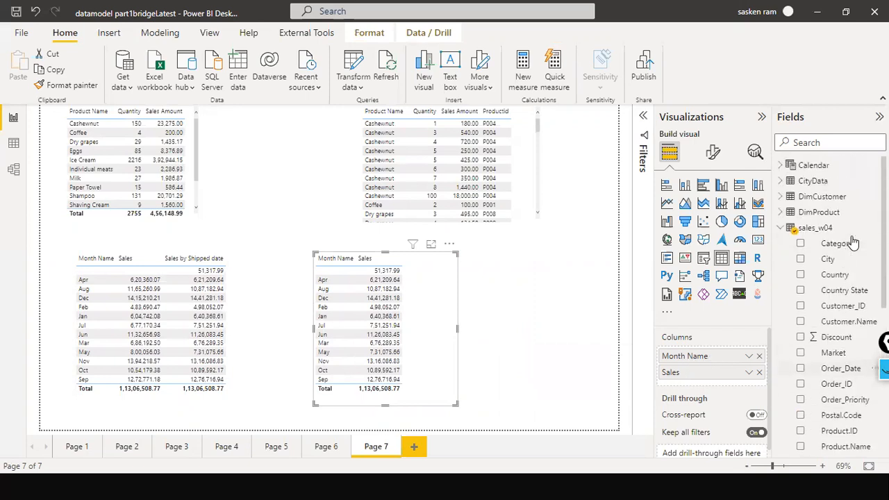
pyautogui.click(780, 229)
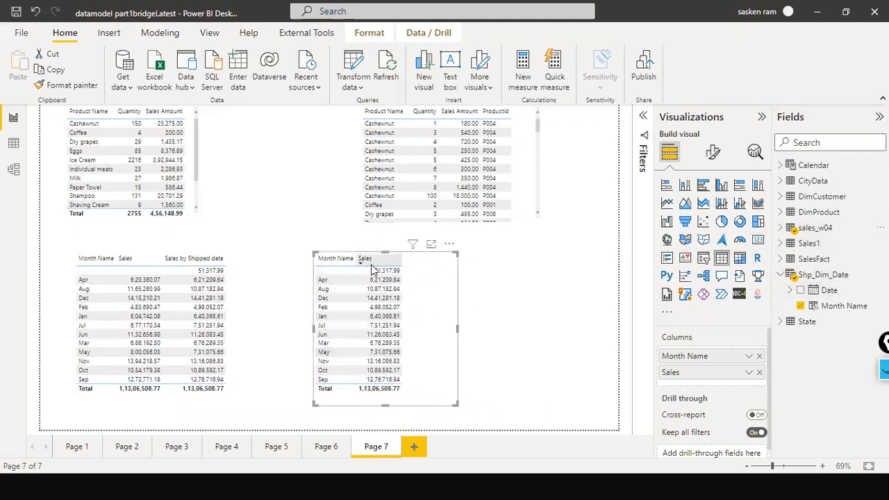
pyautogui.click(749, 372)
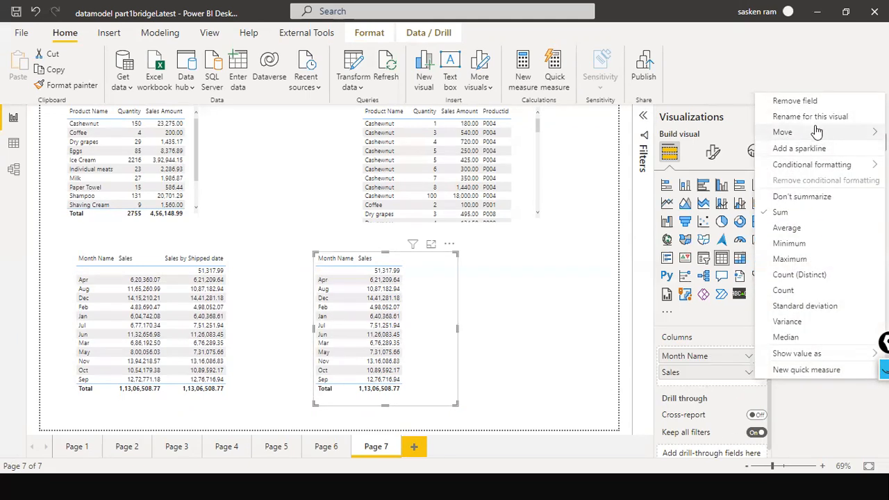
pyautogui.click(642, 201)
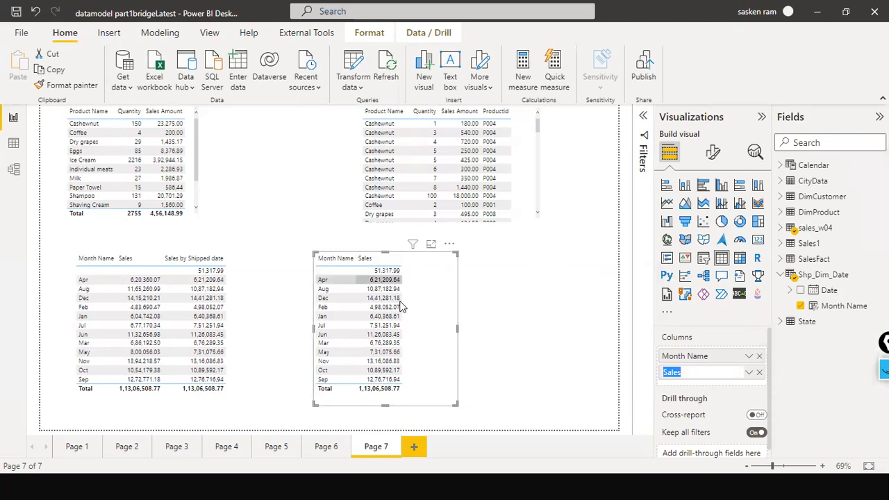
pyautogui.click(692, 372)
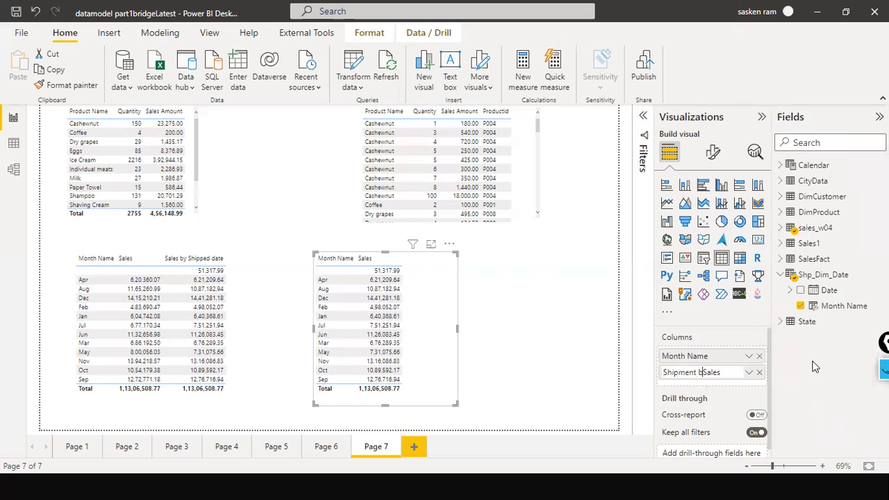
pyautogui.press('Return')
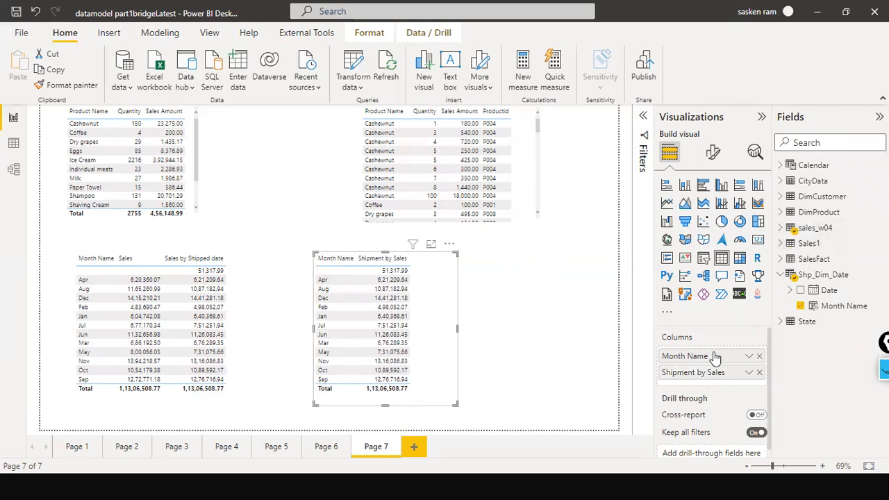
# Show the formula of the Sales by Shipped date measure stored in the Calendar table
pyautogui.click(484, 298)
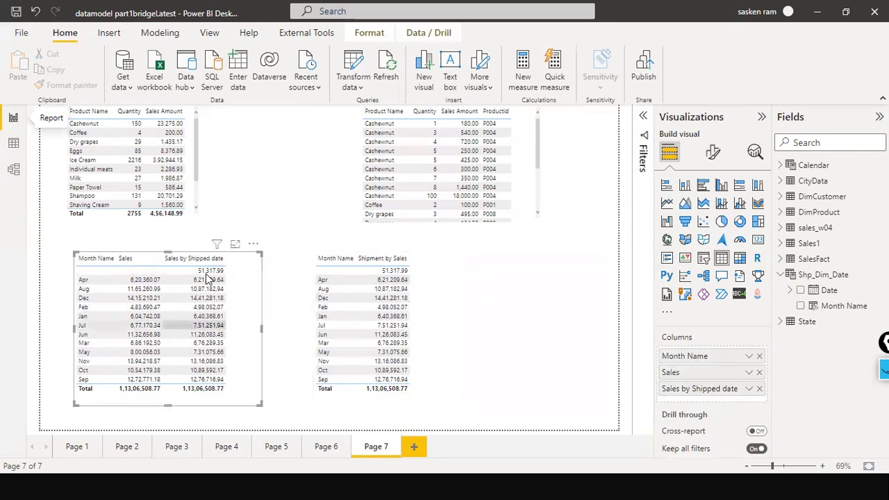
pyautogui.click(781, 229)
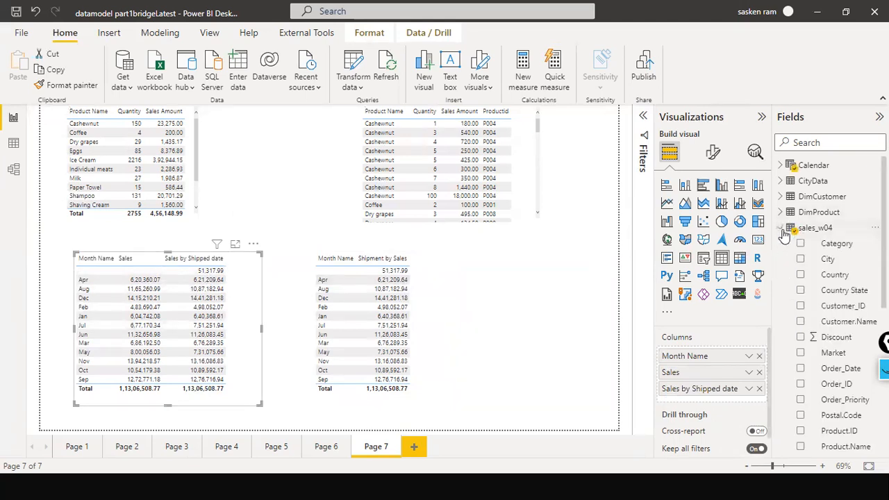
pyautogui.scroll(-3, 809, 305)
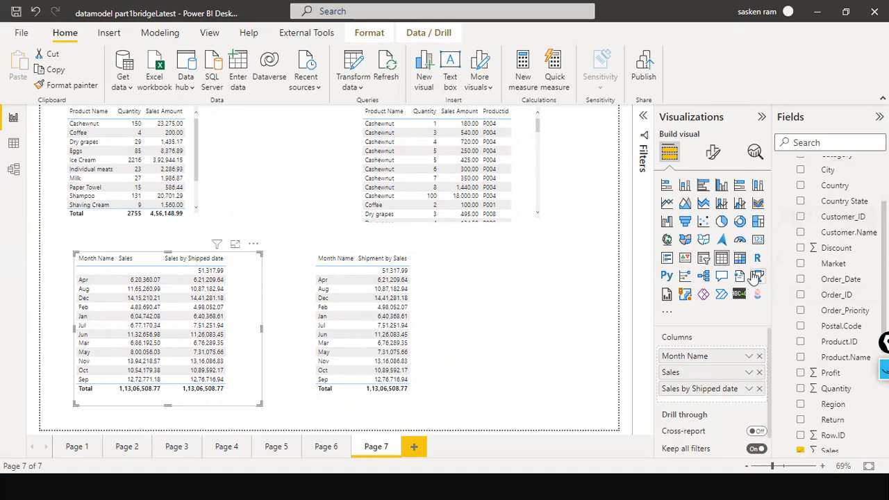
pyautogui.scroll(-3, 799, 336)
pyautogui.scroll(5, 799, 335)
pyautogui.click(780, 165)
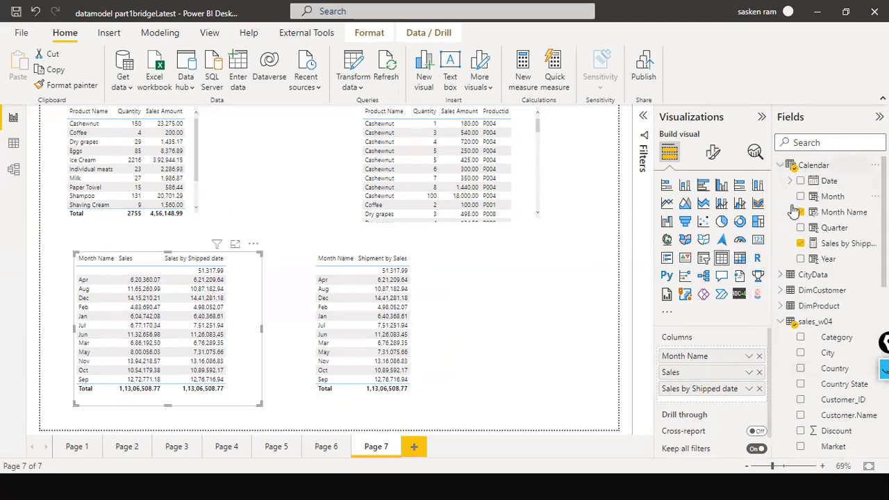
pyautogui.click(843, 244)
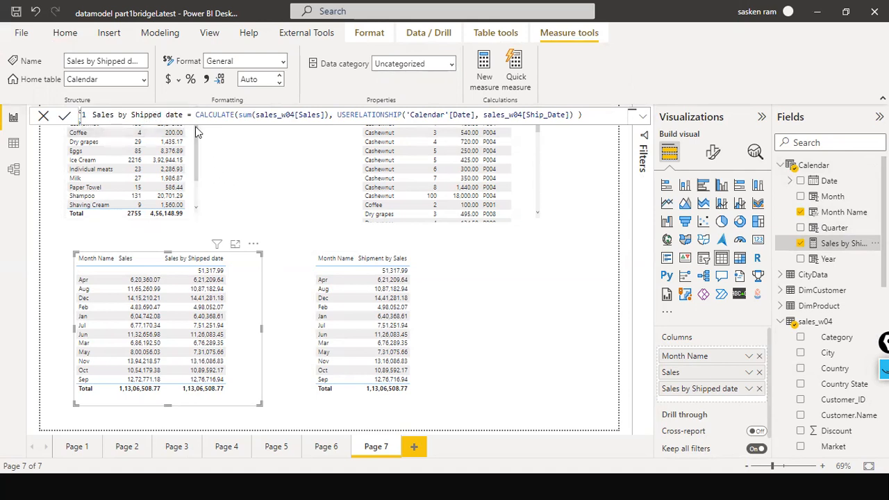
pyautogui.moveTo(203, 259); pyautogui.dragTo(199, 282)
pyautogui.click(213, 246)
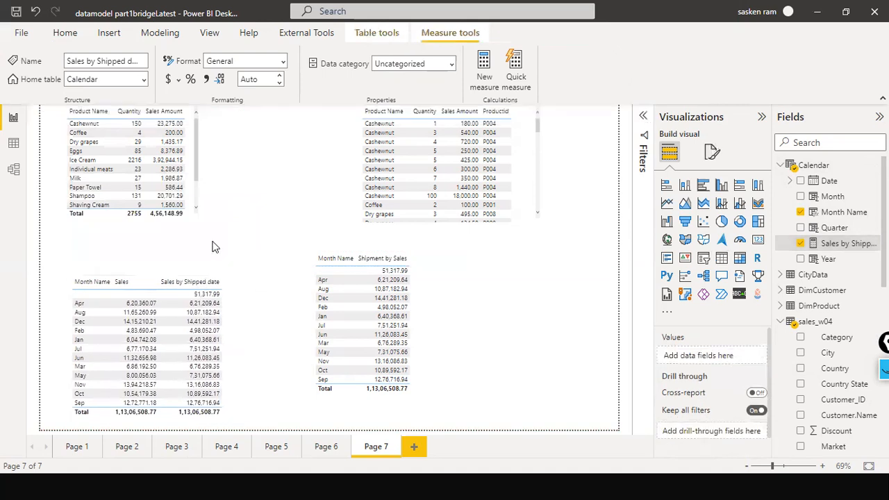
pyautogui.moveTo(205, 277); pyautogui.dragTo(227, 256)
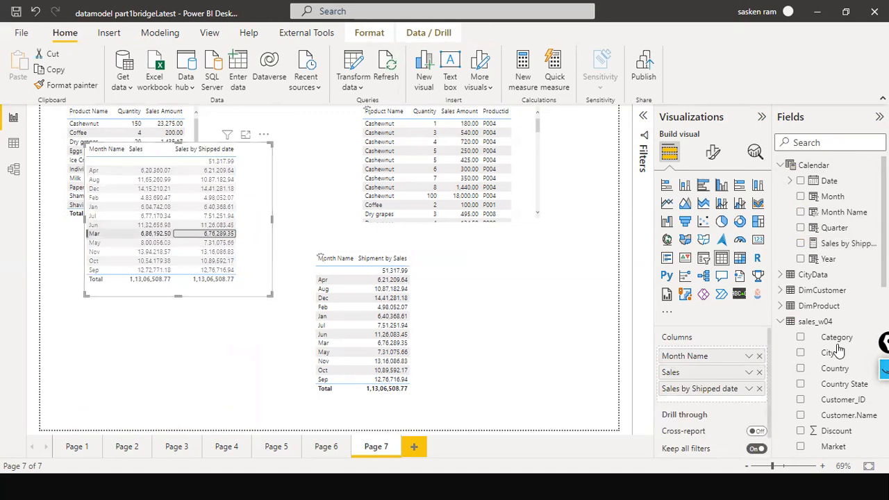
pyautogui.moveTo(839, 351); pyautogui.dragTo(640, 322)
pyautogui.click(639, 330)
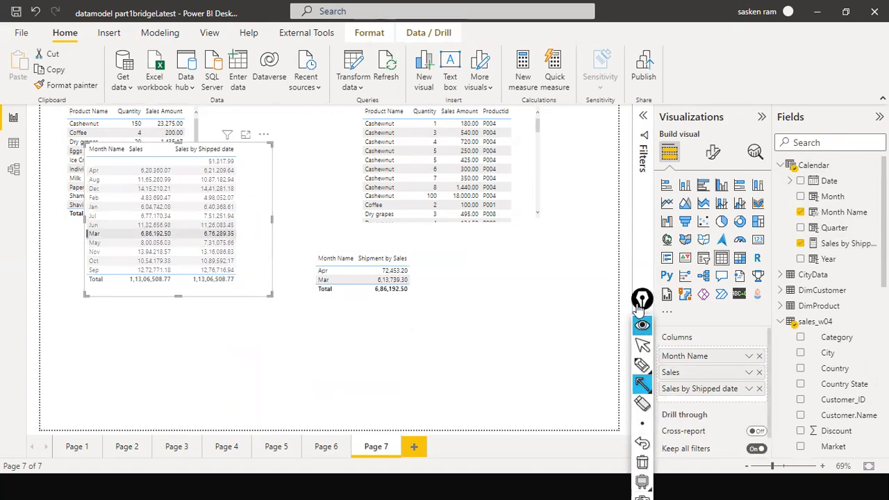
pyautogui.moveTo(241, 284); pyautogui.dragTo(221, 360)
pyautogui.hotkey('ctrl', 'shift', '2')
pyautogui.moveTo(211, 322); pyautogui.dragTo(236, 320)
# Review the Sales by Shipped date formula against its table column and clear the Mar row selection that filters the shipment table
pyautogui.click(842, 244)
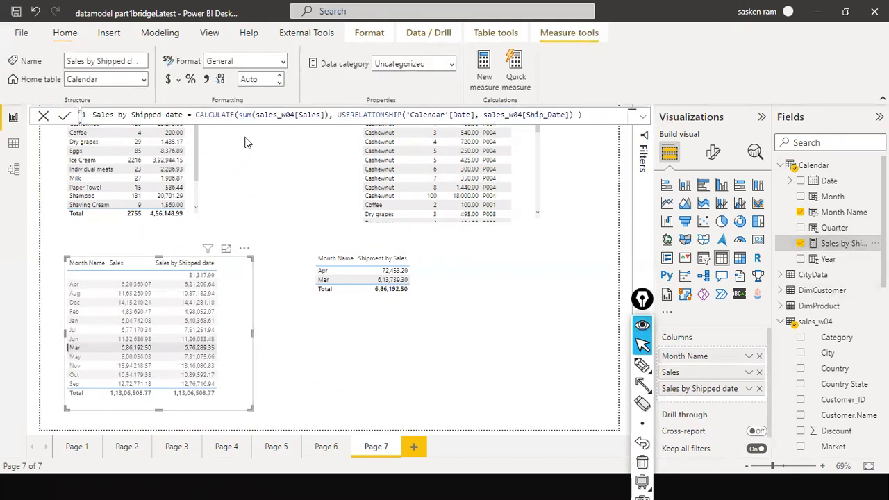
pyautogui.hotkey('ctrl', 'shift', 'a')
pyautogui.moveTo(254, 125); pyautogui.dragTo(211, 245)
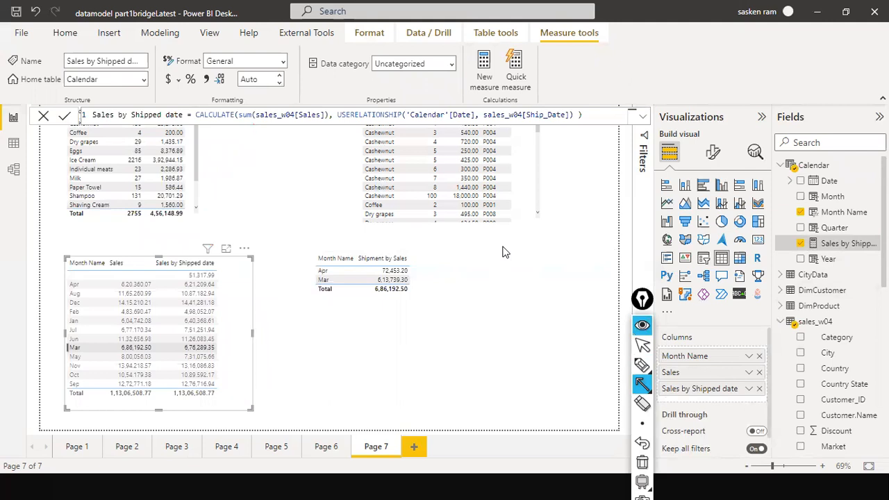
pyautogui.hotkey('ctrl', 'shift', '2')
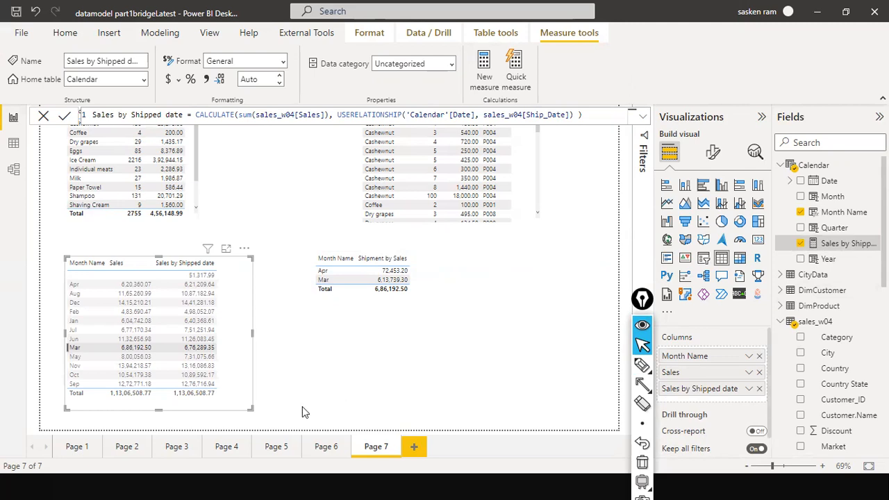
pyautogui.click(248, 408)
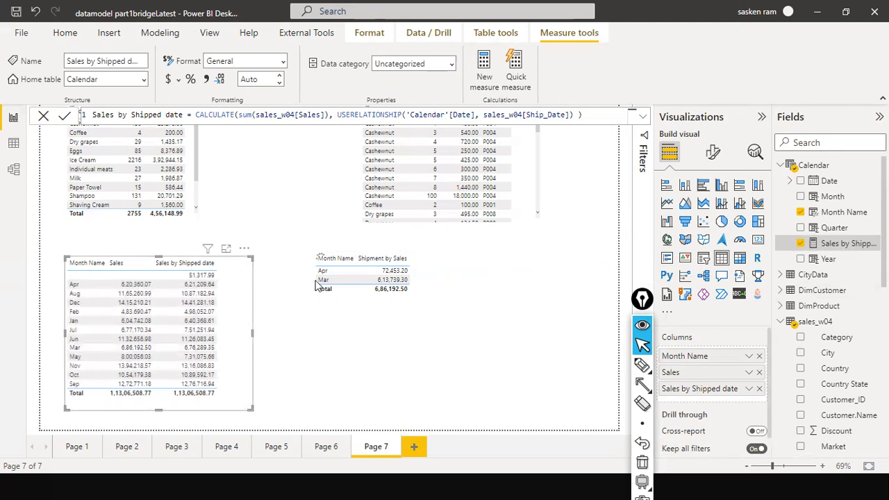
pyautogui.click(563, 336)
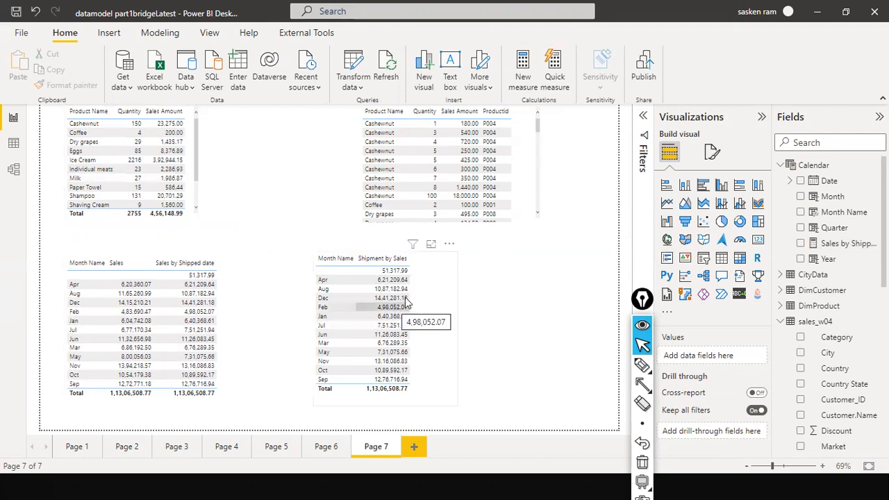
# Examine the inactive Calendar to sales_w04 relationship in the model without deleting it, and return to report Page 7
pyautogui.click(14, 171)
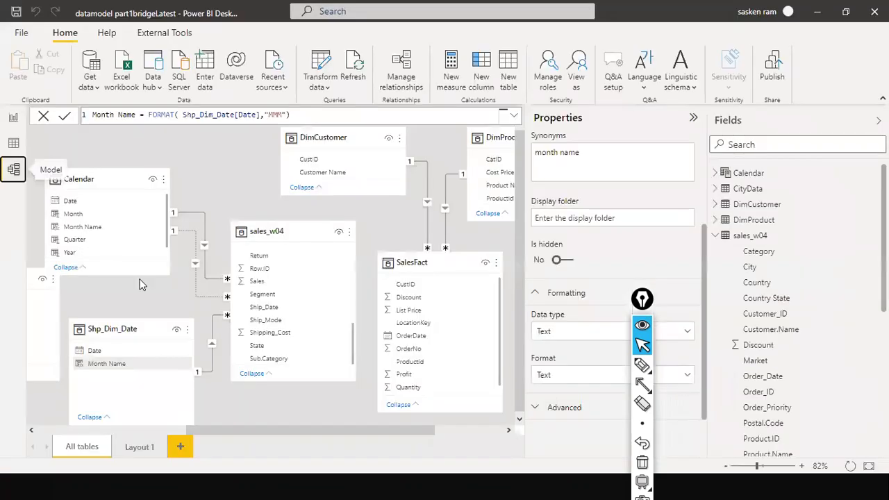
pyautogui.rightClick(200, 295)
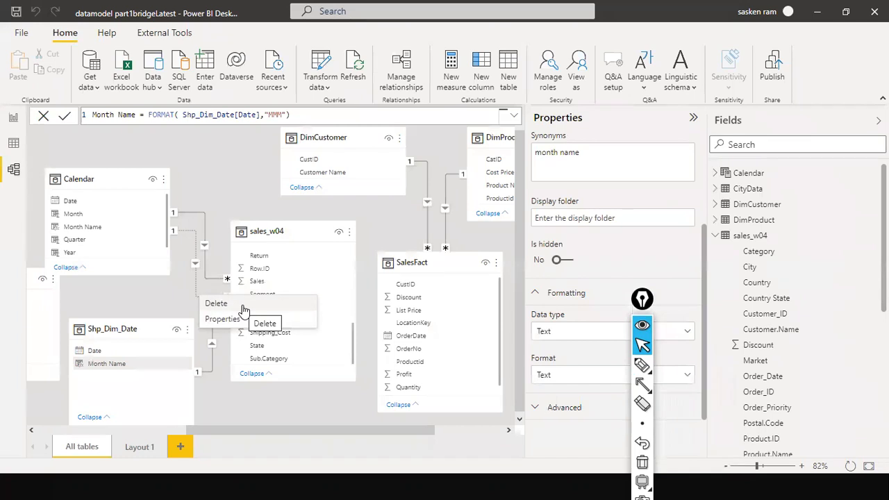
pyautogui.click(118, 293)
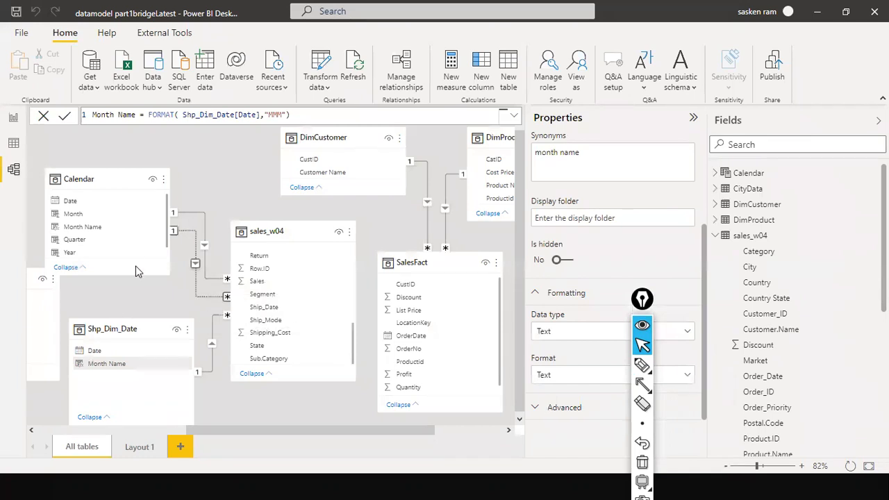
pyautogui.click(153, 300)
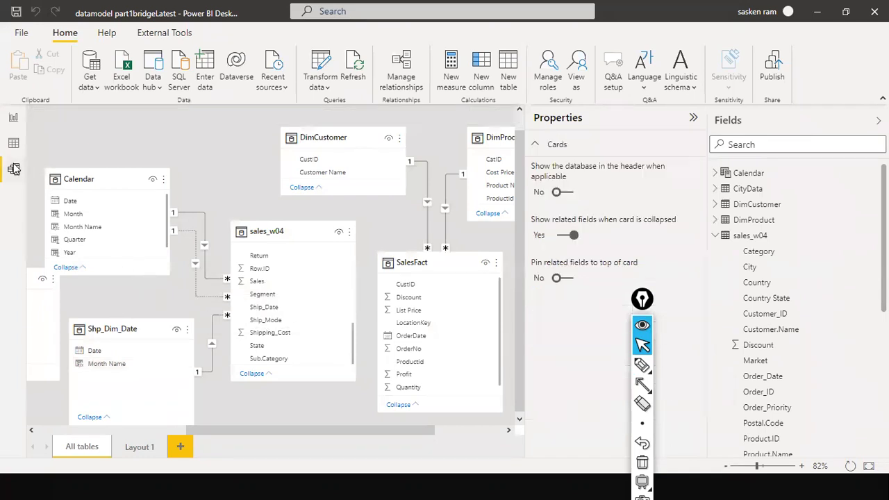
pyautogui.click(14, 120)
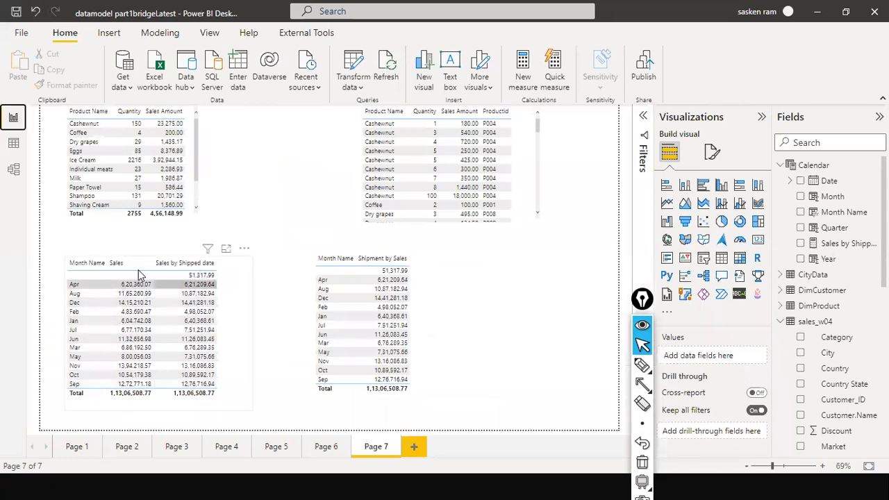